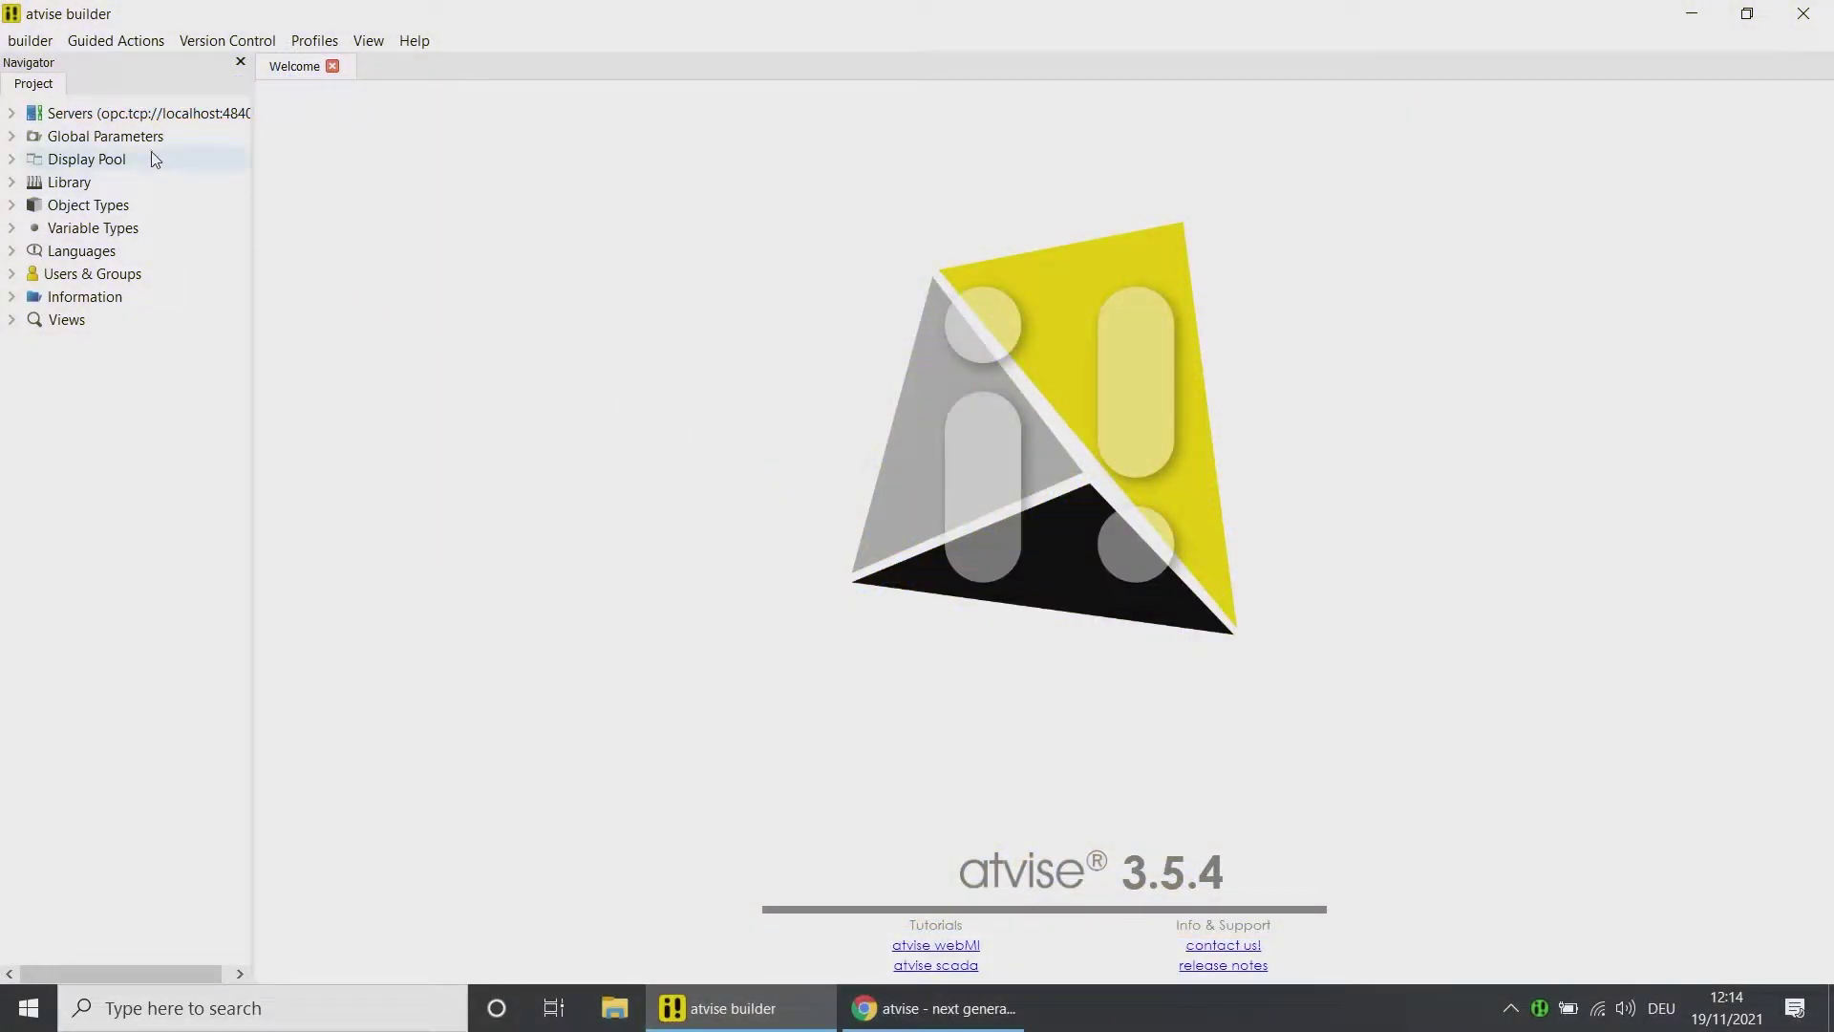
- Import dashboard-framework.xml from the Downloads folder into the project from XML
click(30, 42)
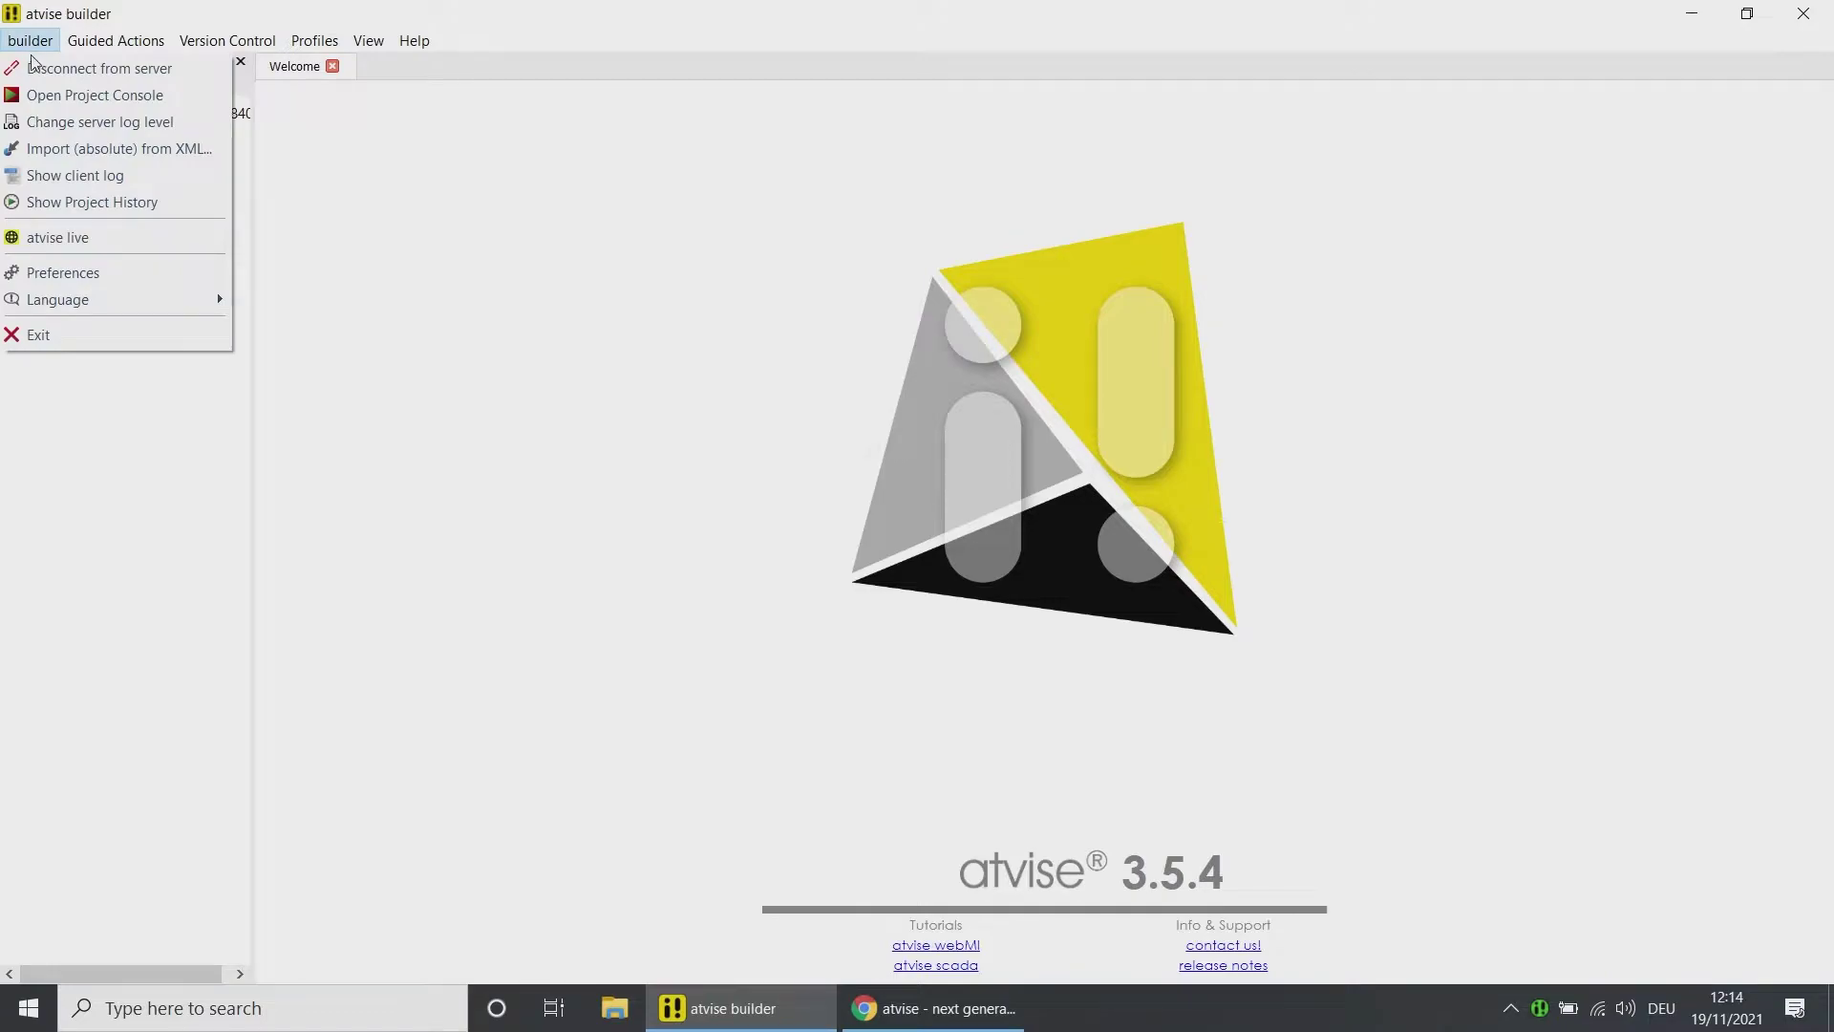
click(53, 153)
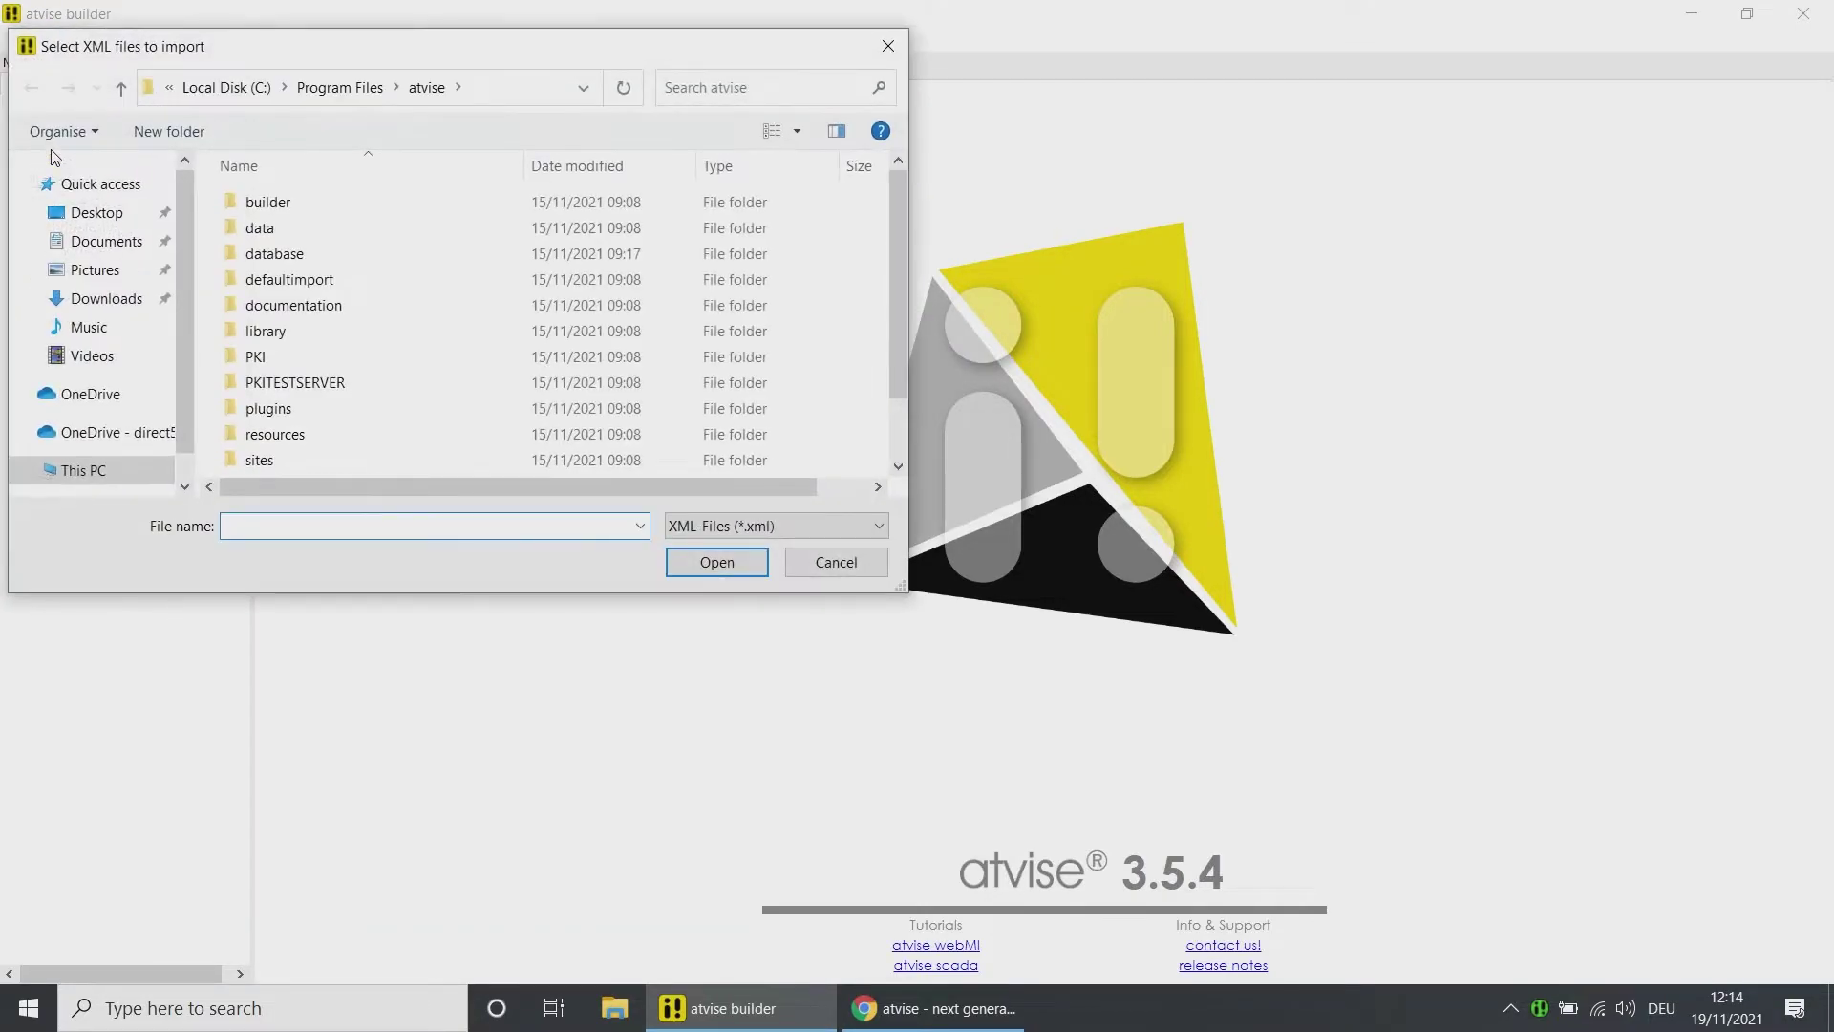
click(100, 299)
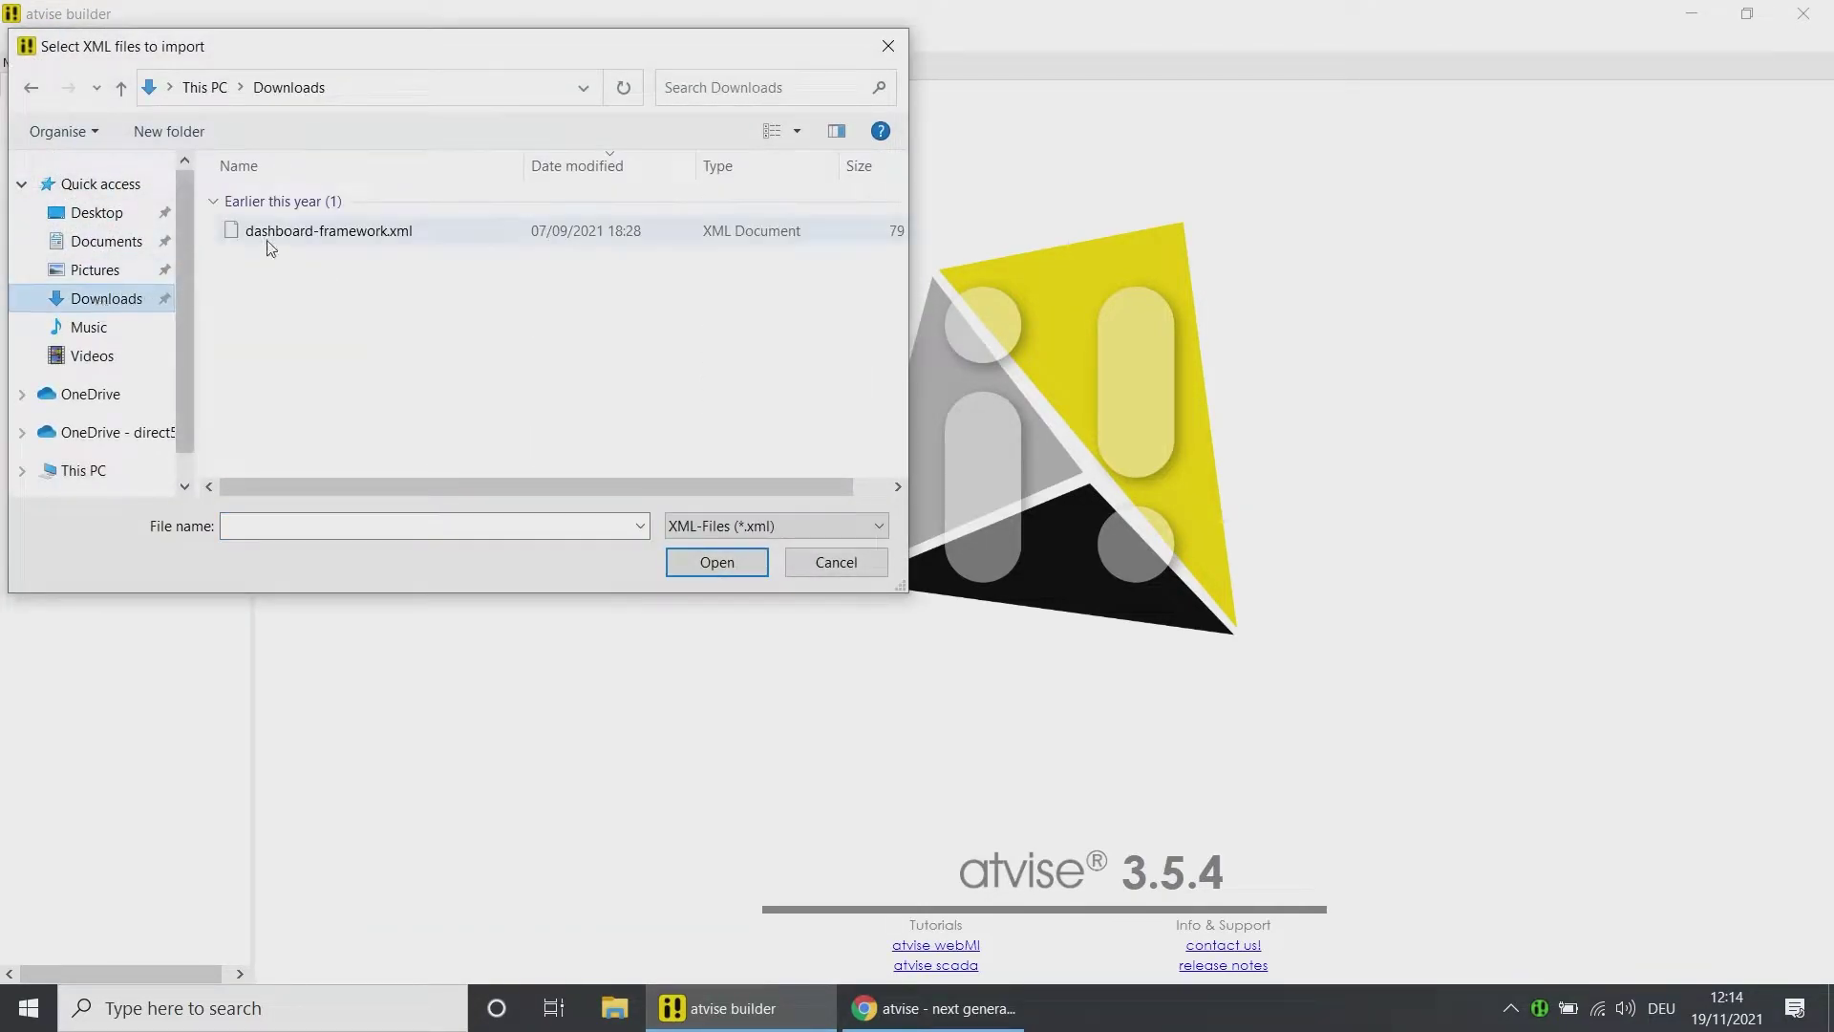
click(286, 232)
click(684, 566)
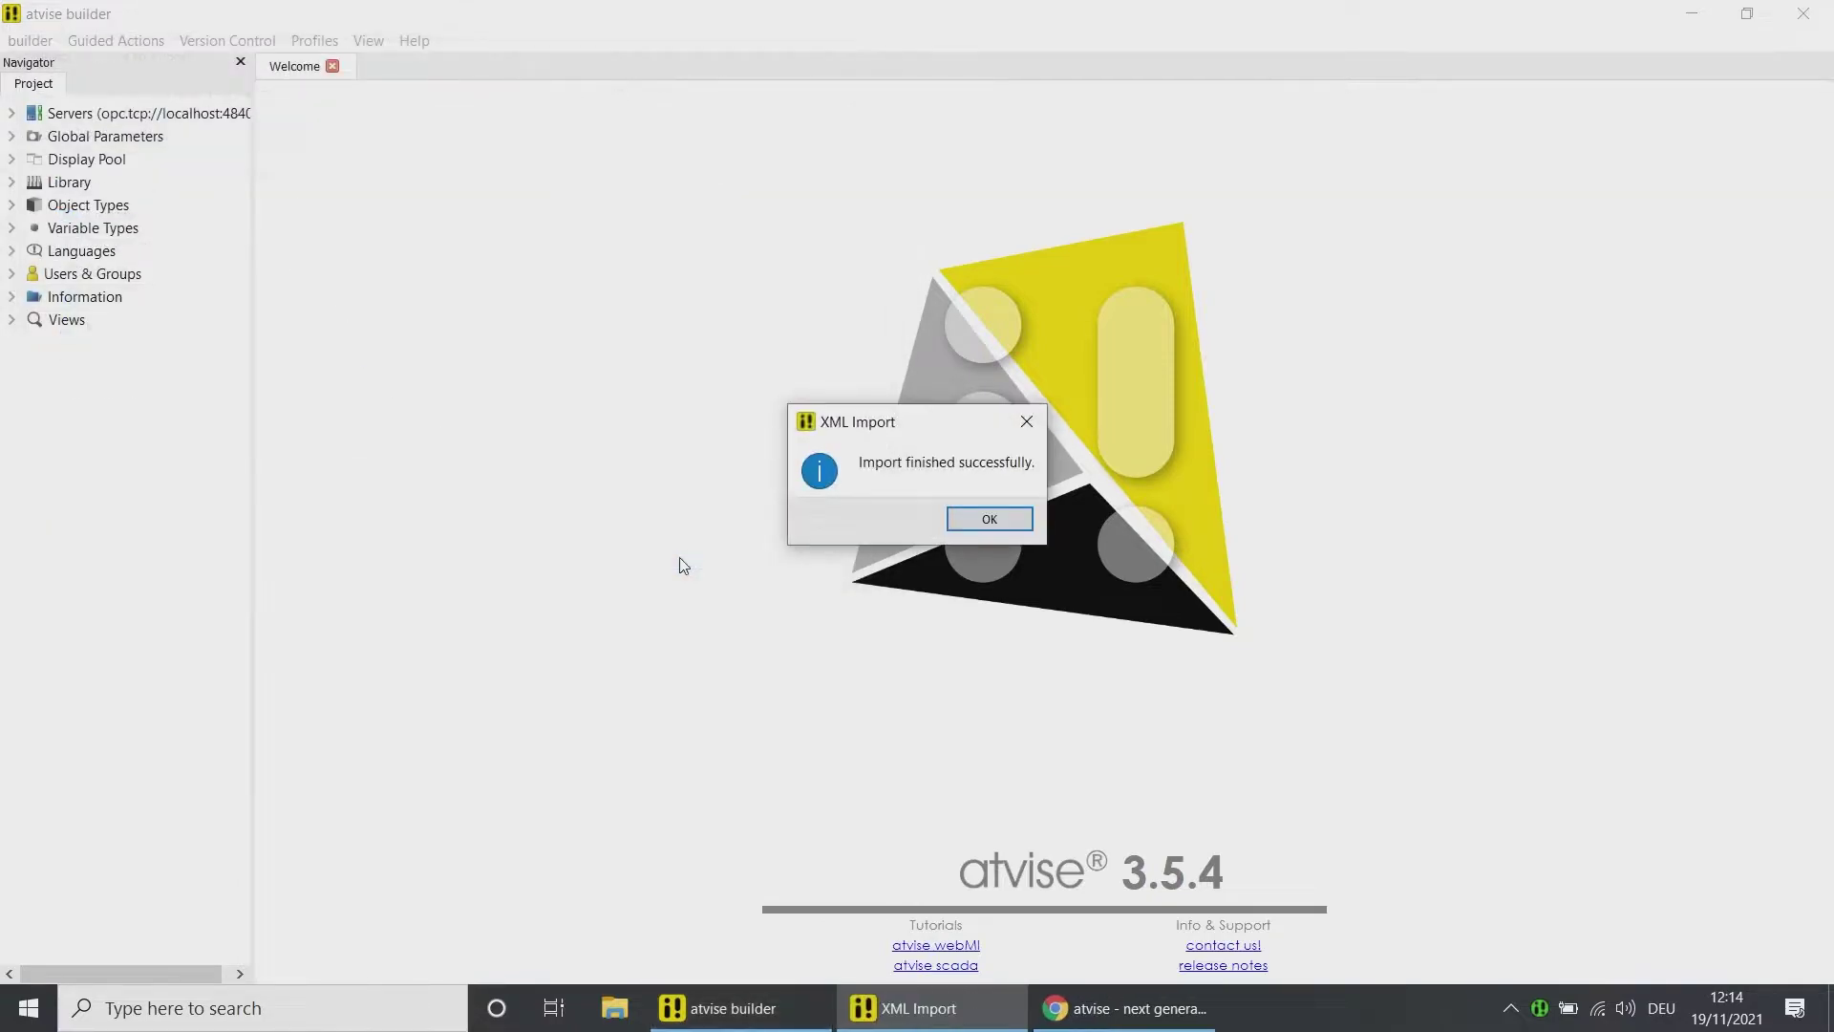
click(959, 510)
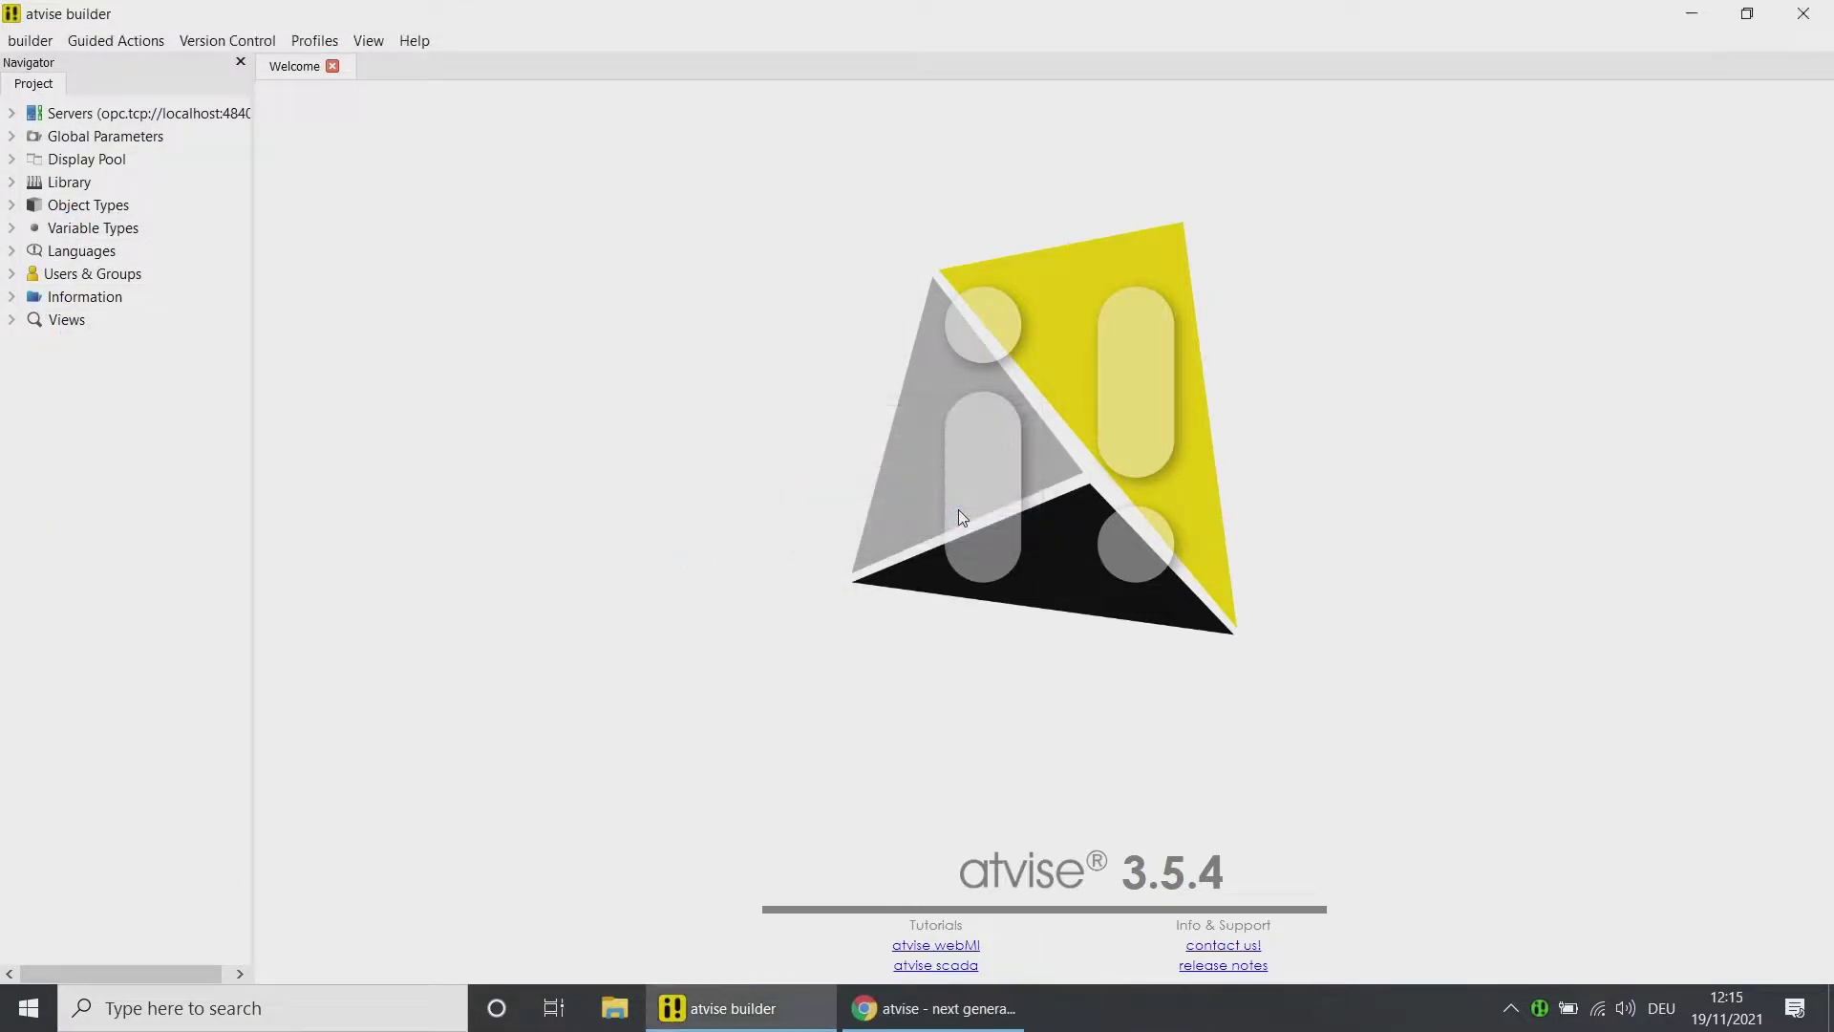
- Expand My Server's DISPLAYS > MAIN and OBJECTS > Conveyor_Belts branches in the project tree
click(13, 114)
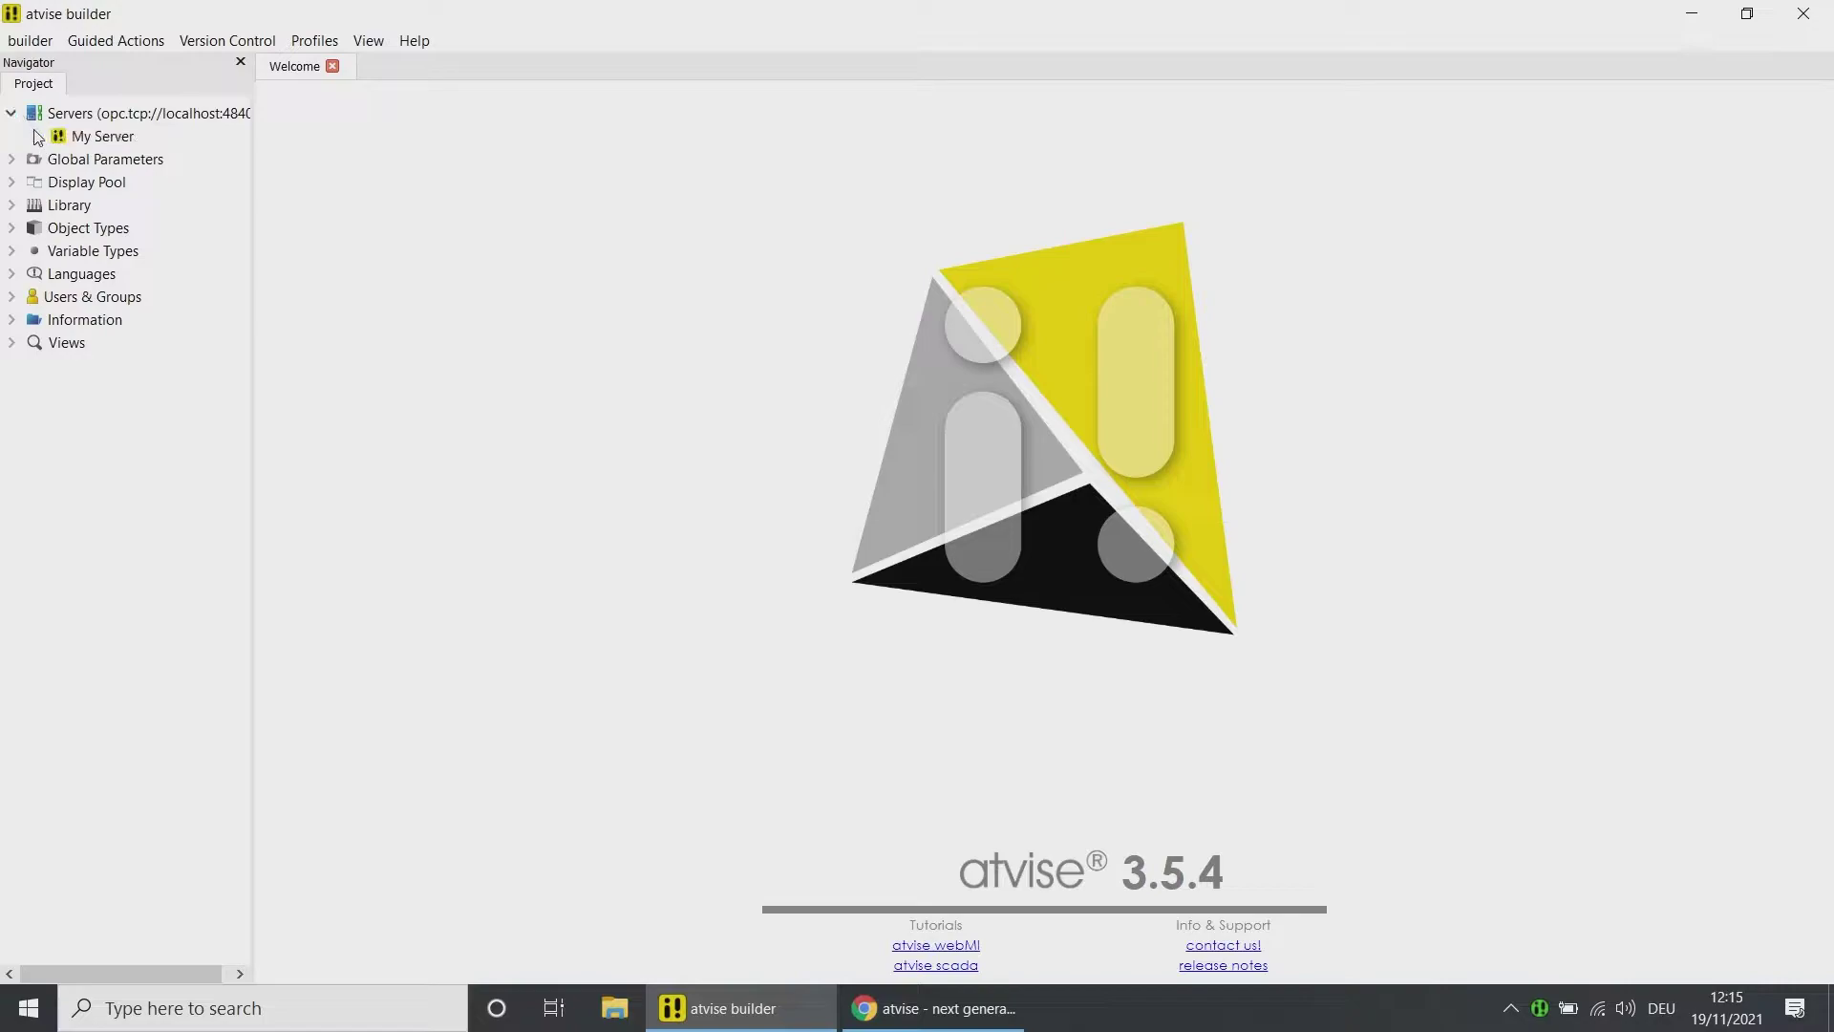
click(37, 137)
click(59, 181)
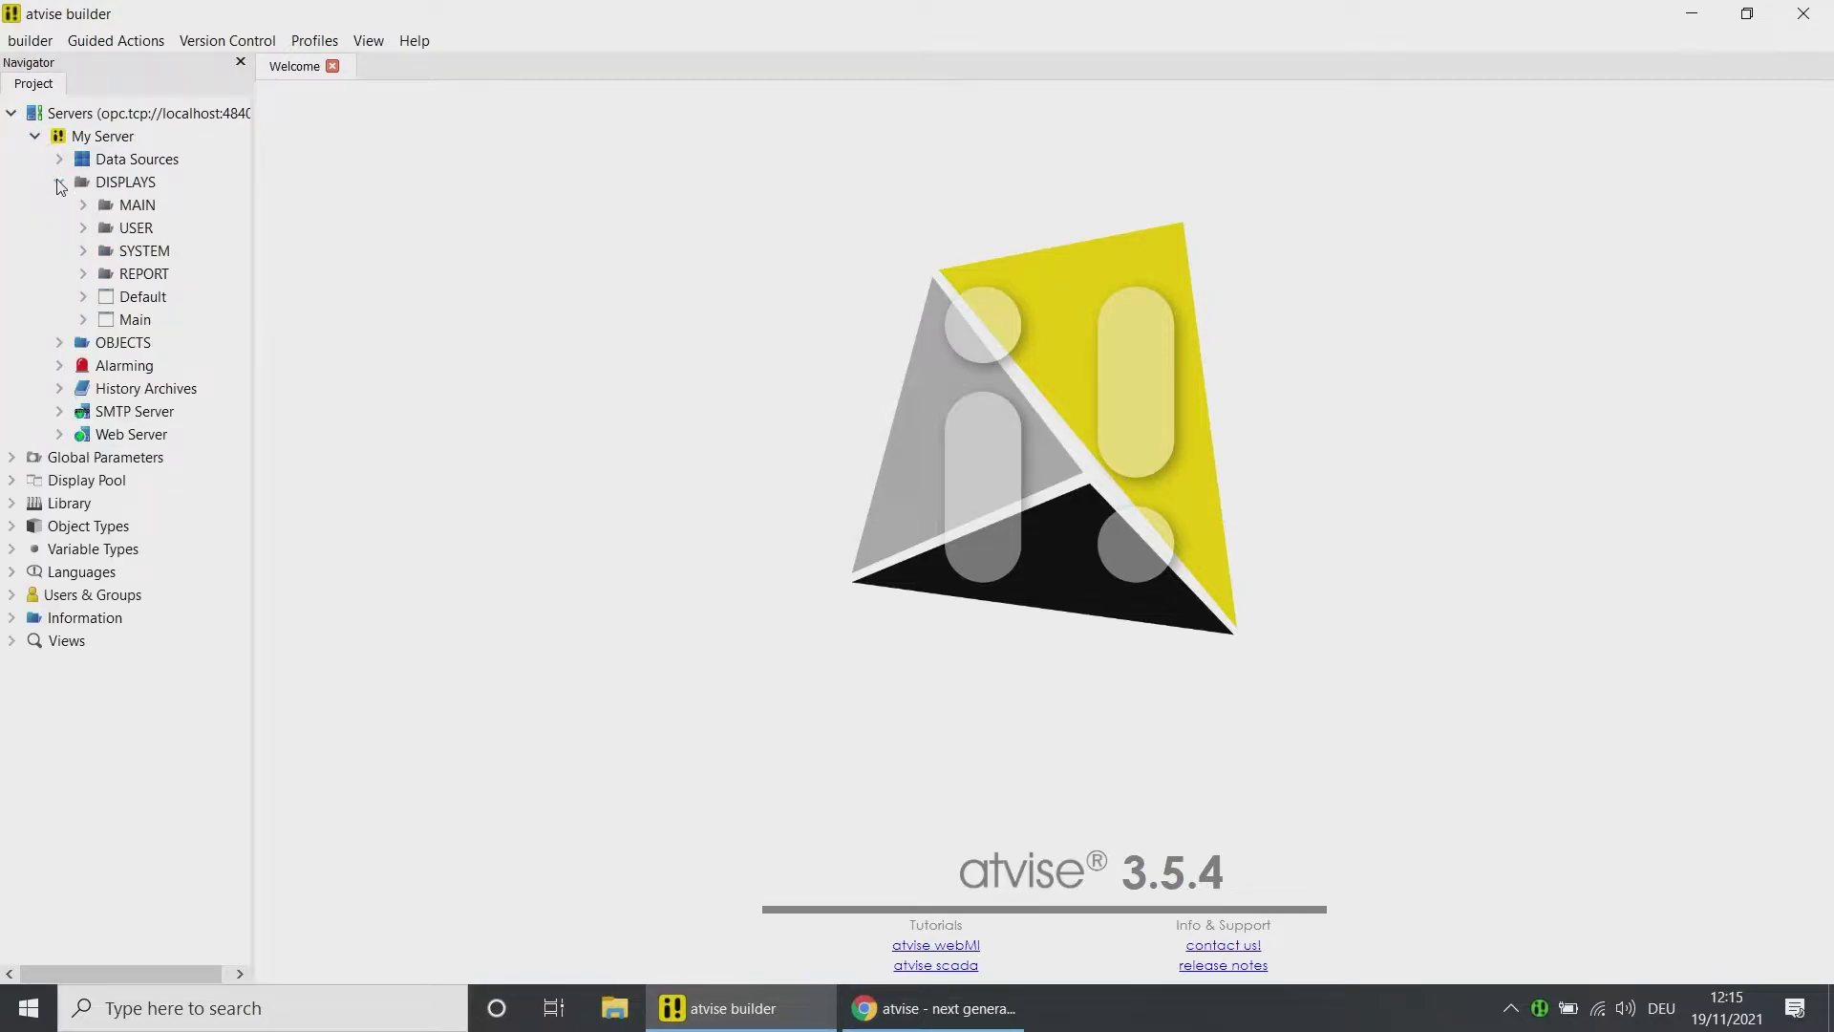
click(59, 342)
click(83, 365)
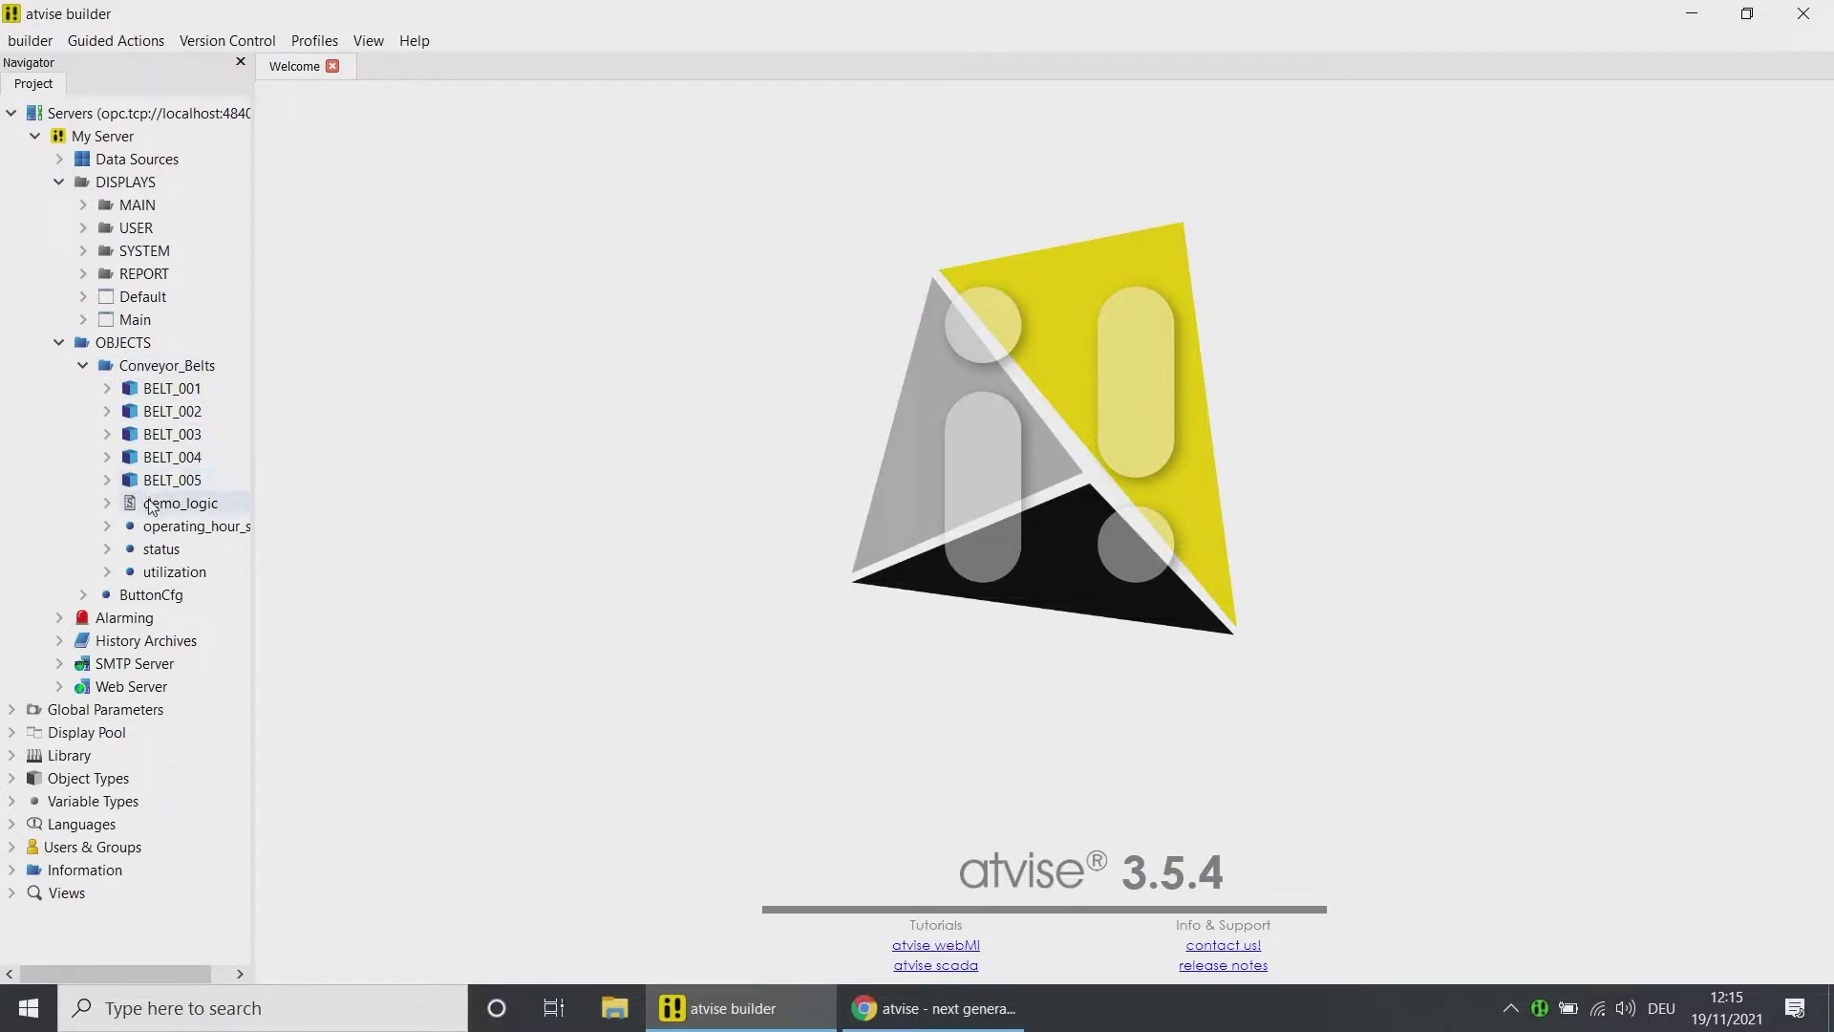
click(88, 205)
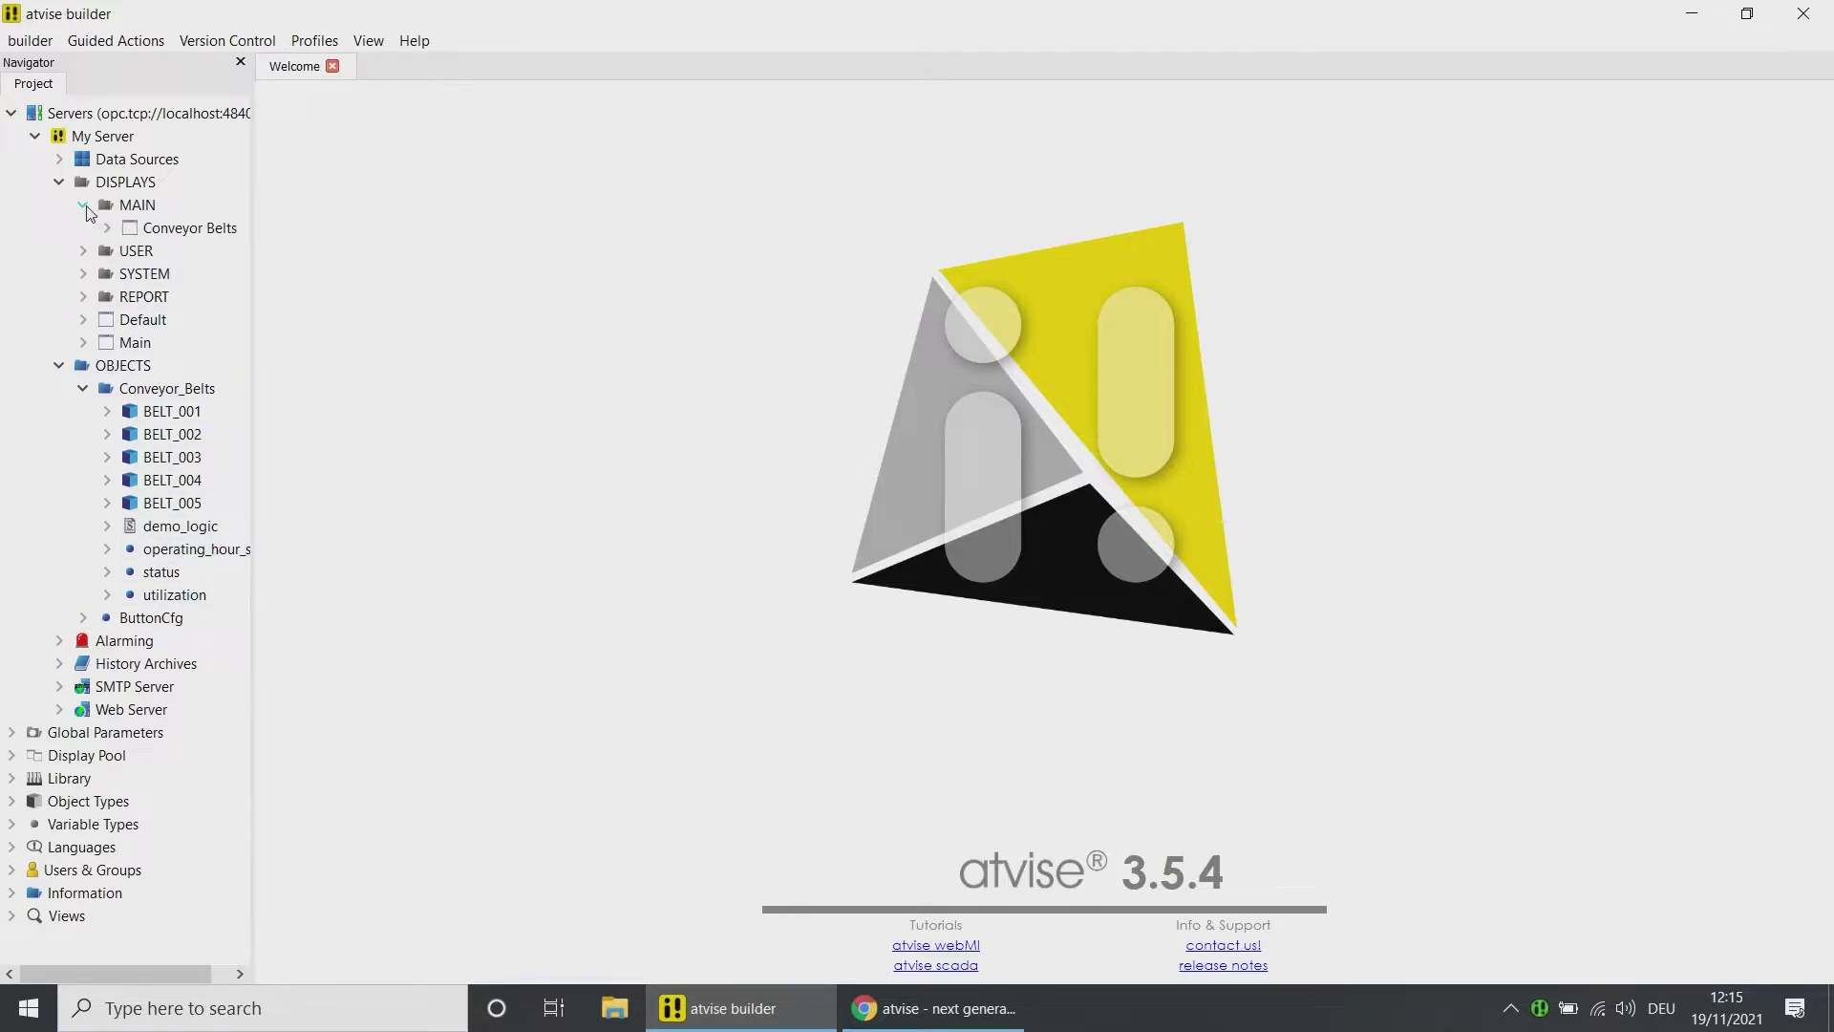
- Open the Main display with the grid shown and snap to grid enabled
double_click(112, 342)
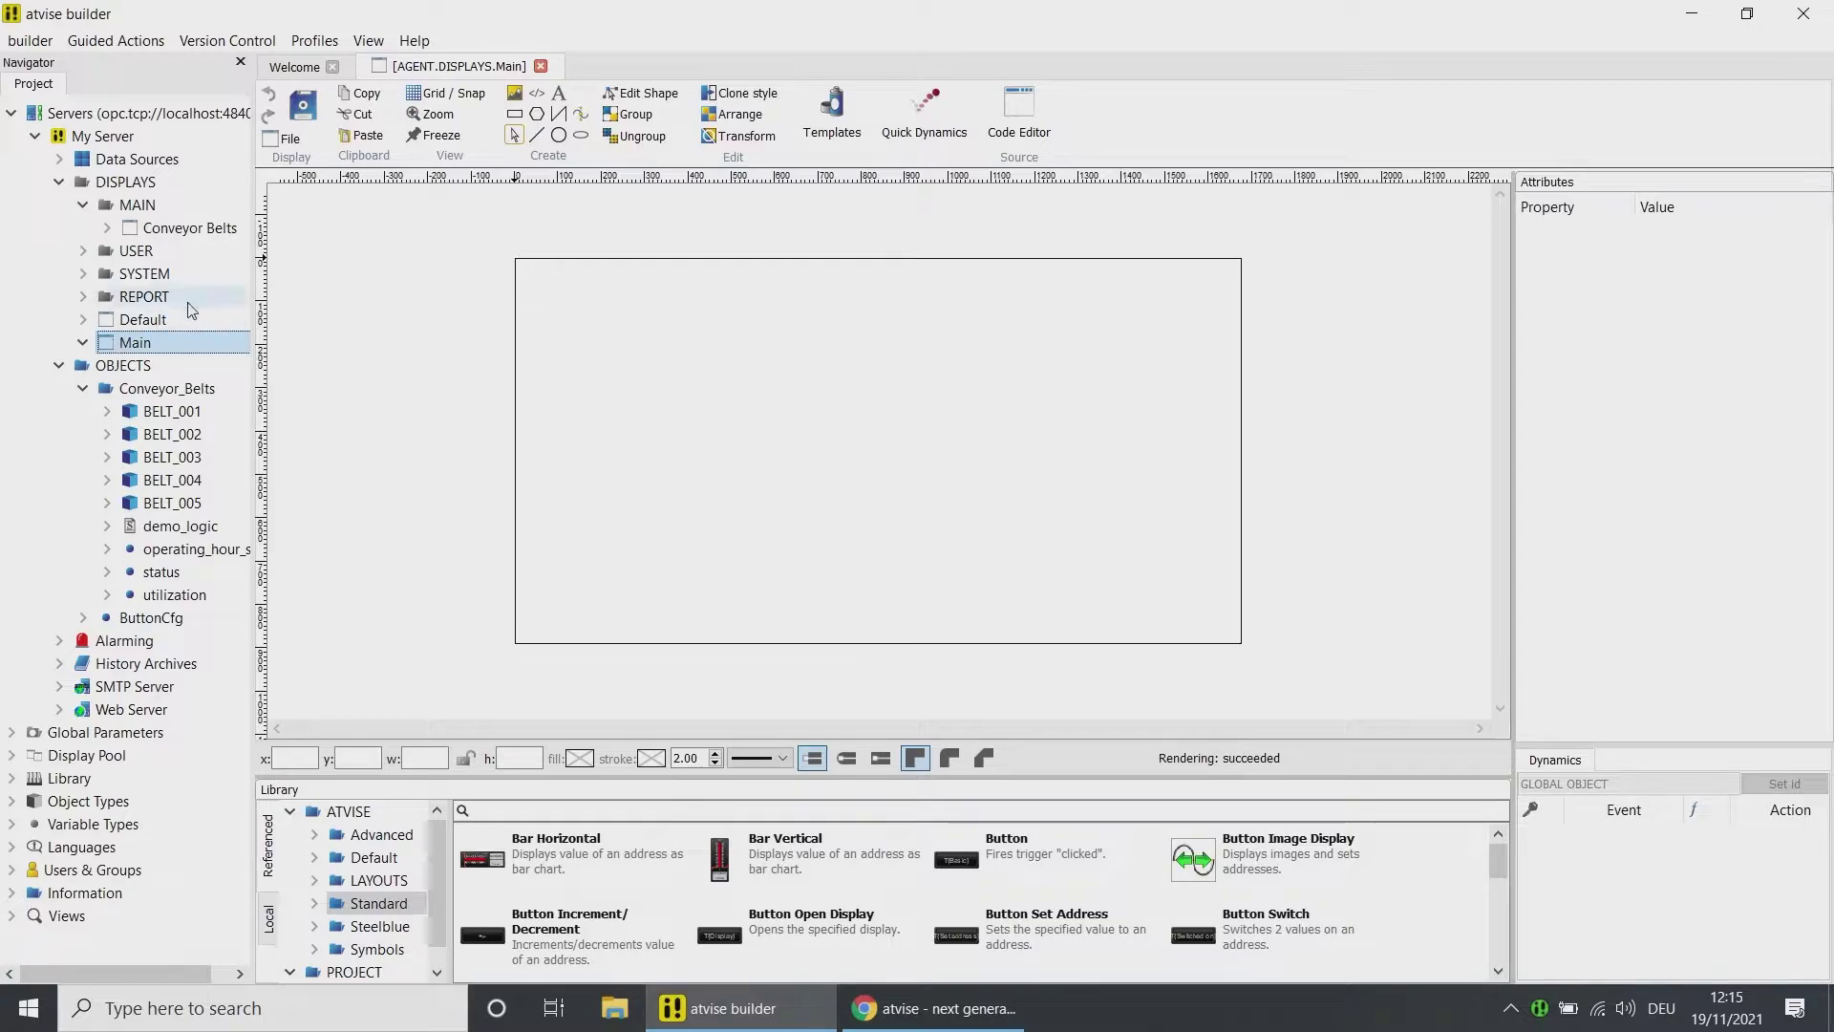
click(458, 97)
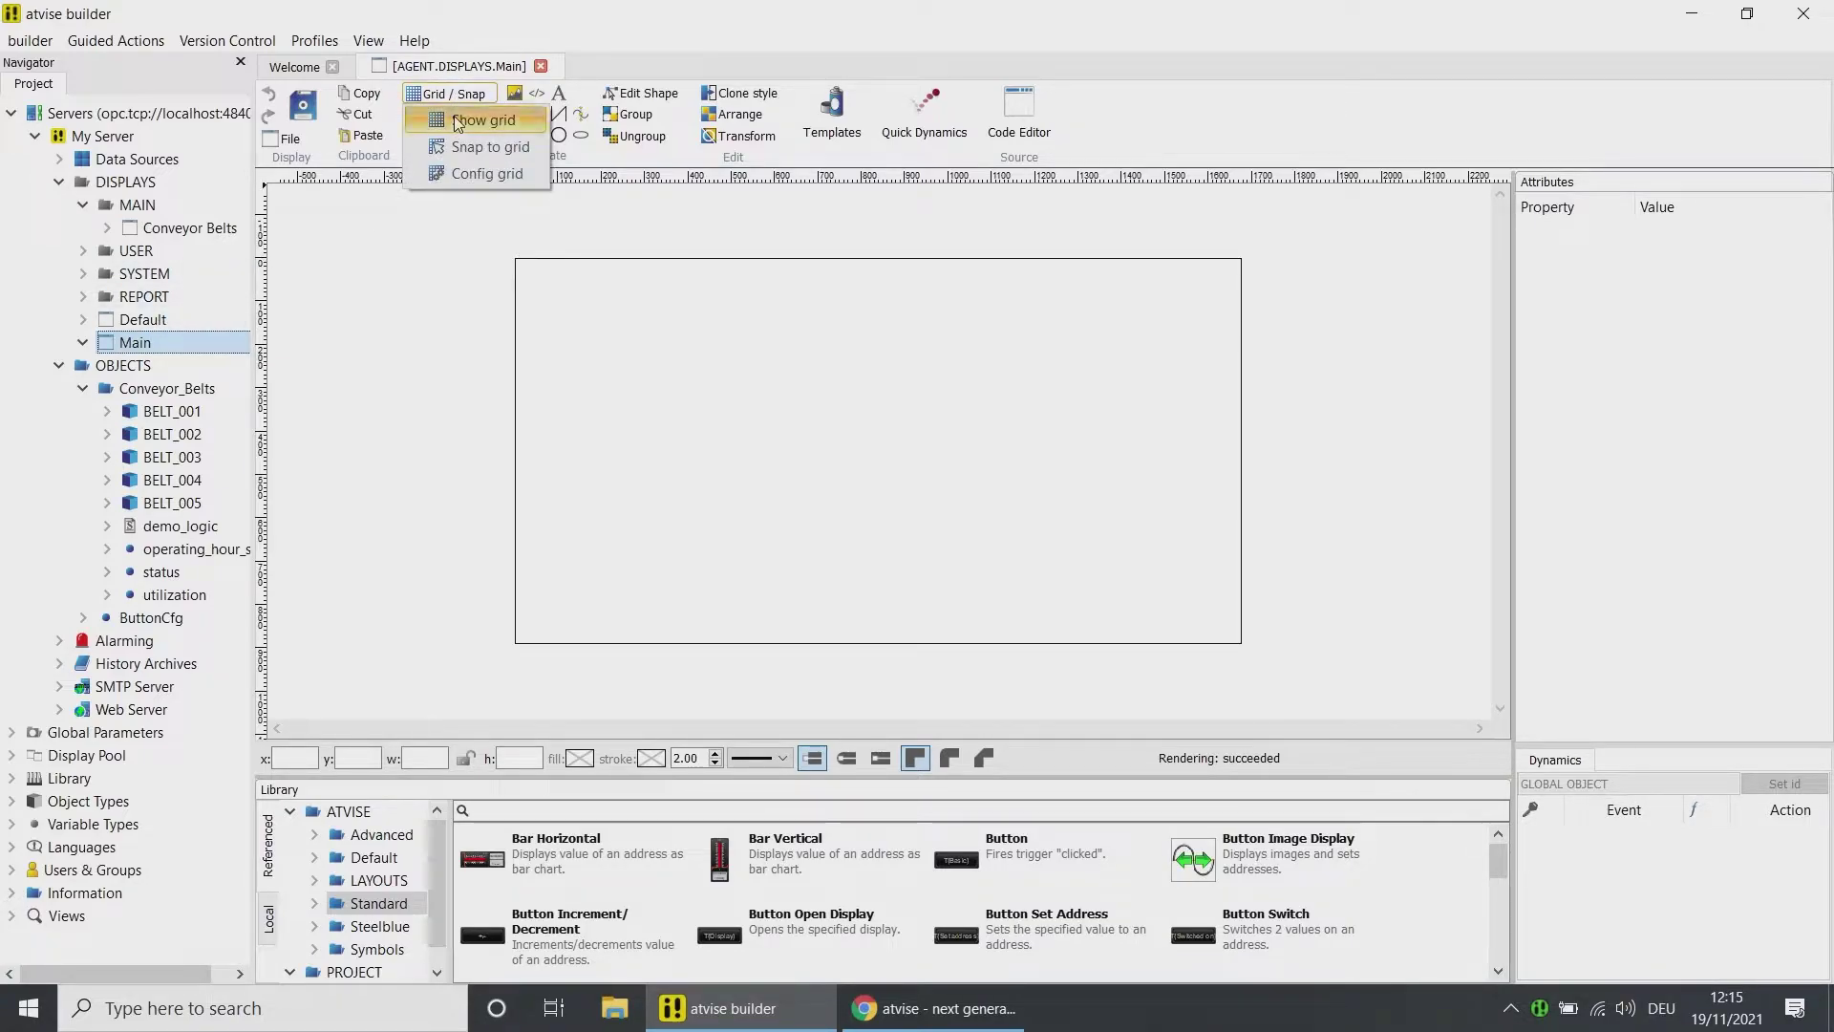
click(458, 120)
click(457, 95)
click(459, 146)
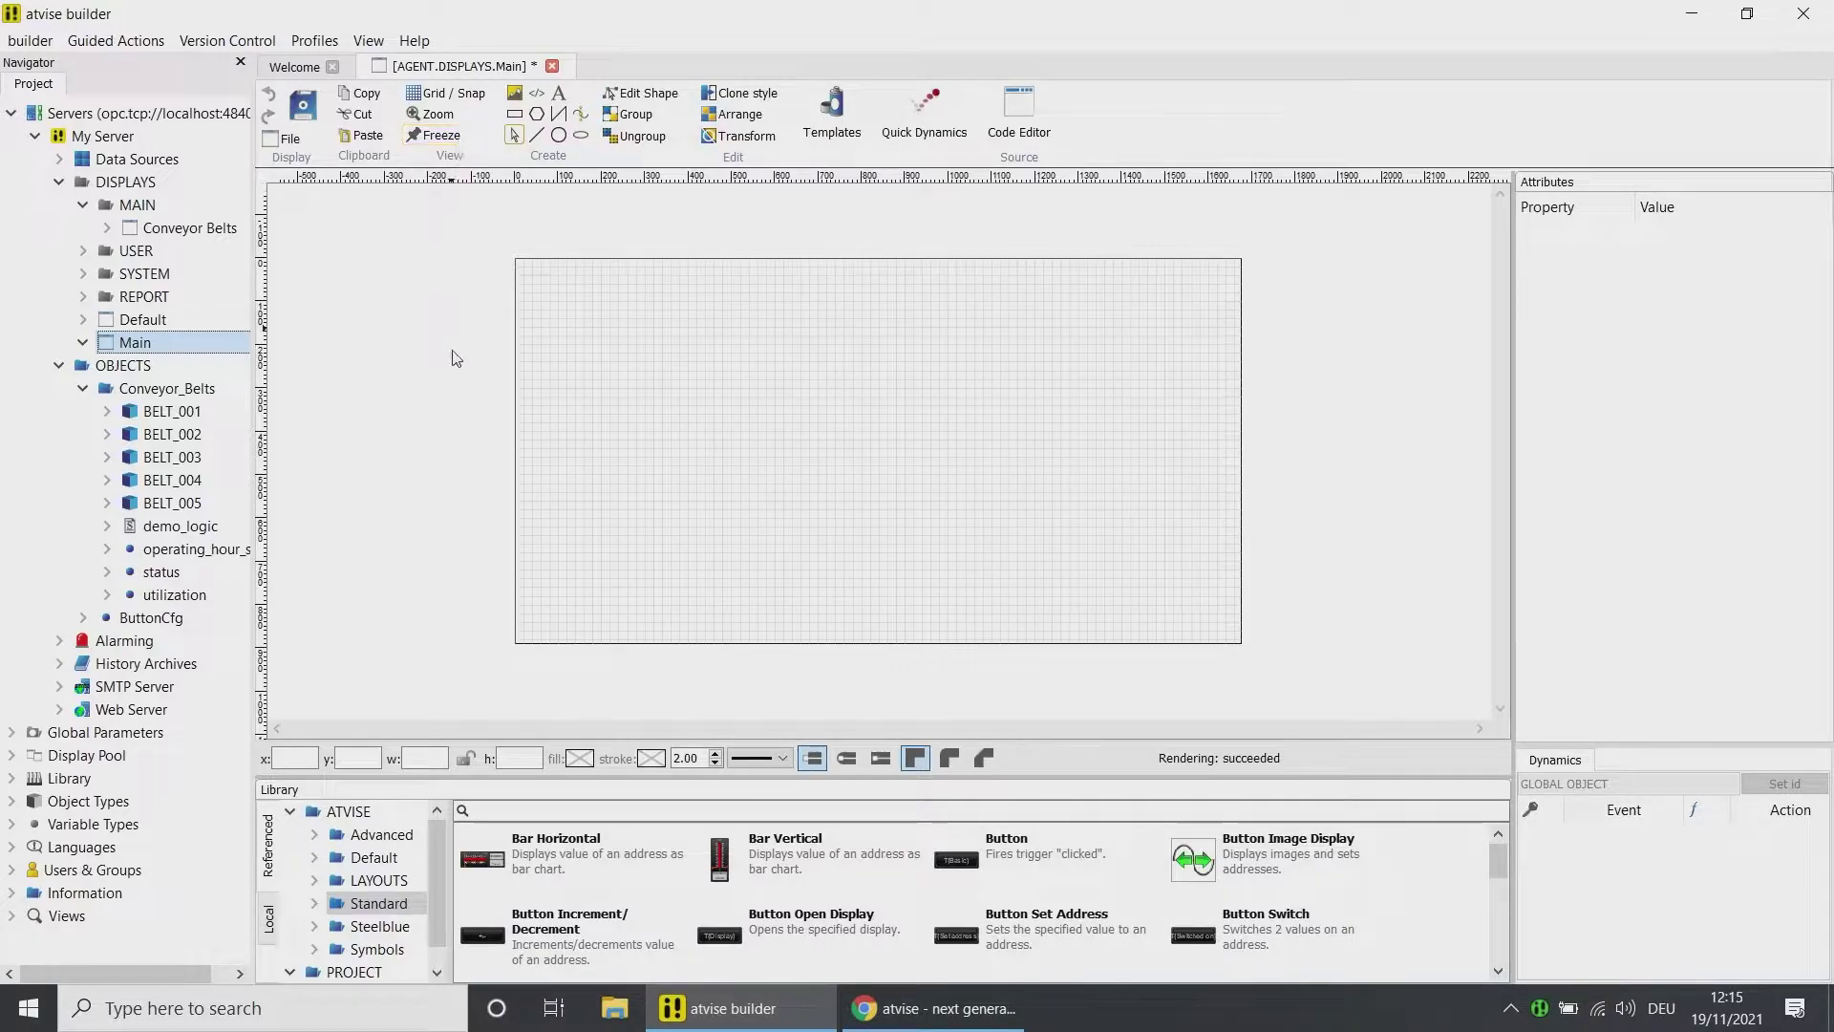
- Show the Advanced > dashboard tiles in the library, widening the folder tree
click(314, 834)
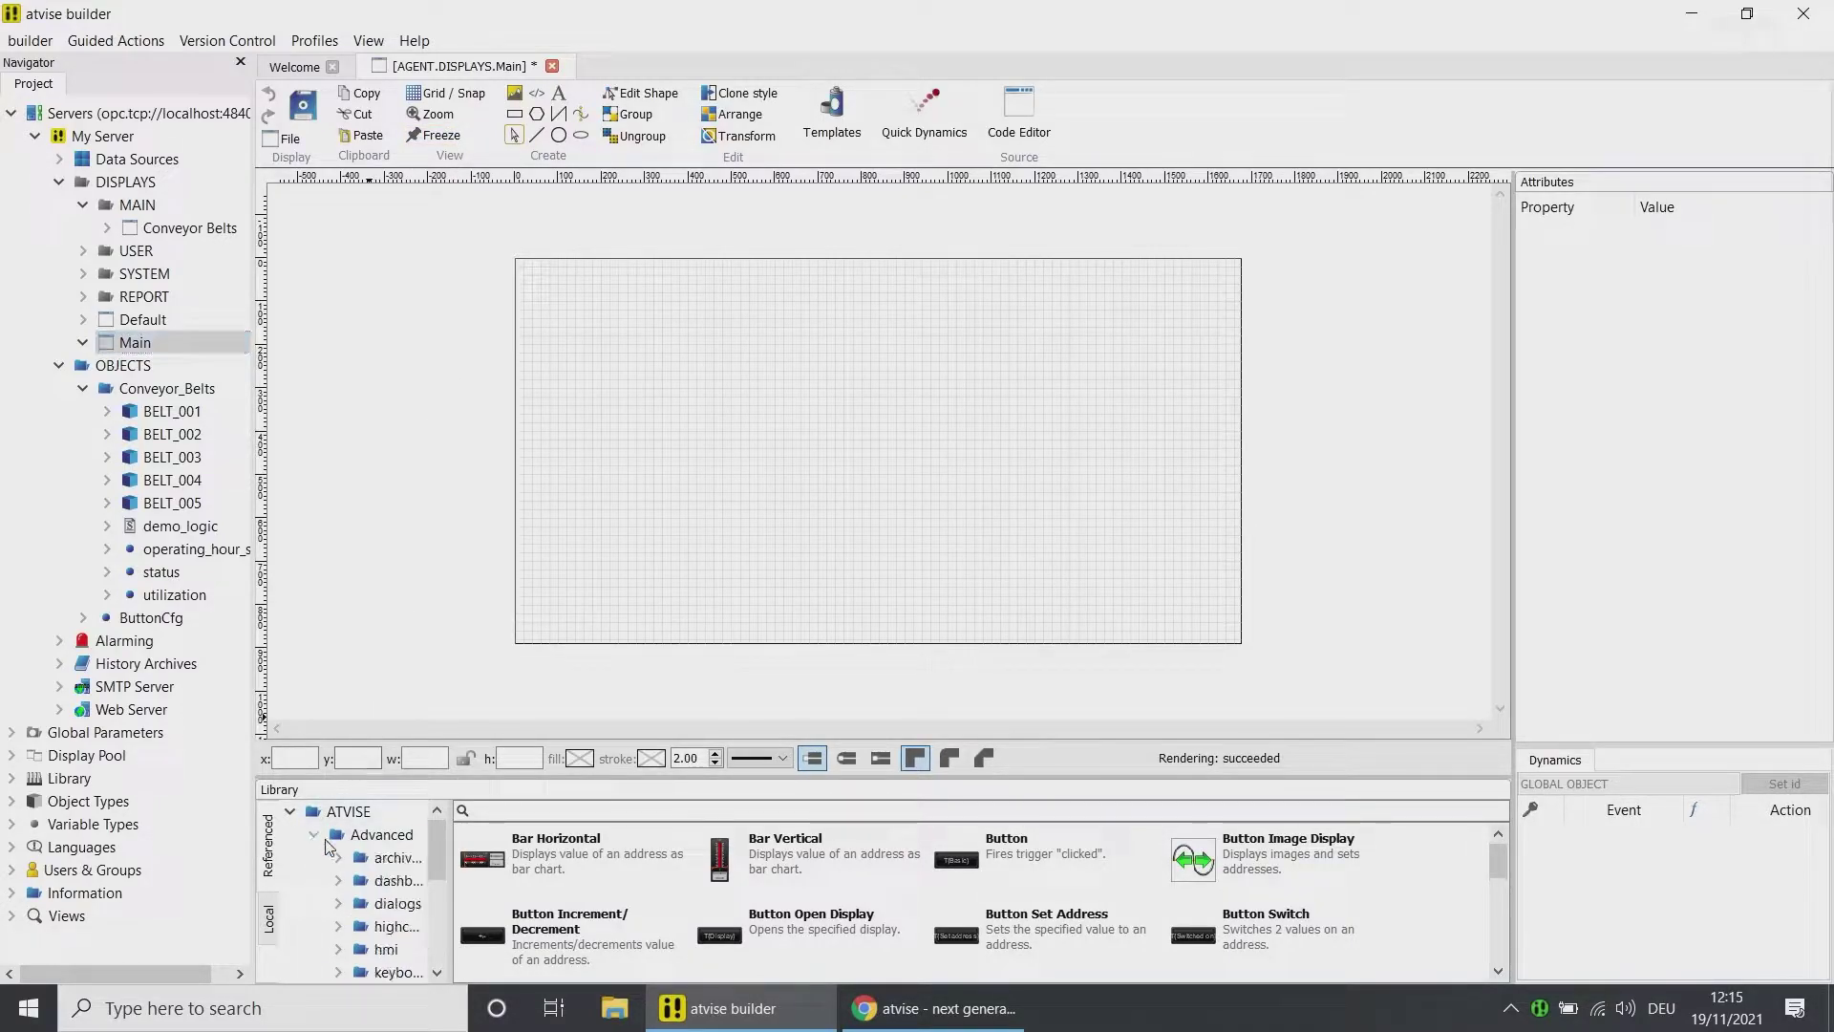
click(379, 880)
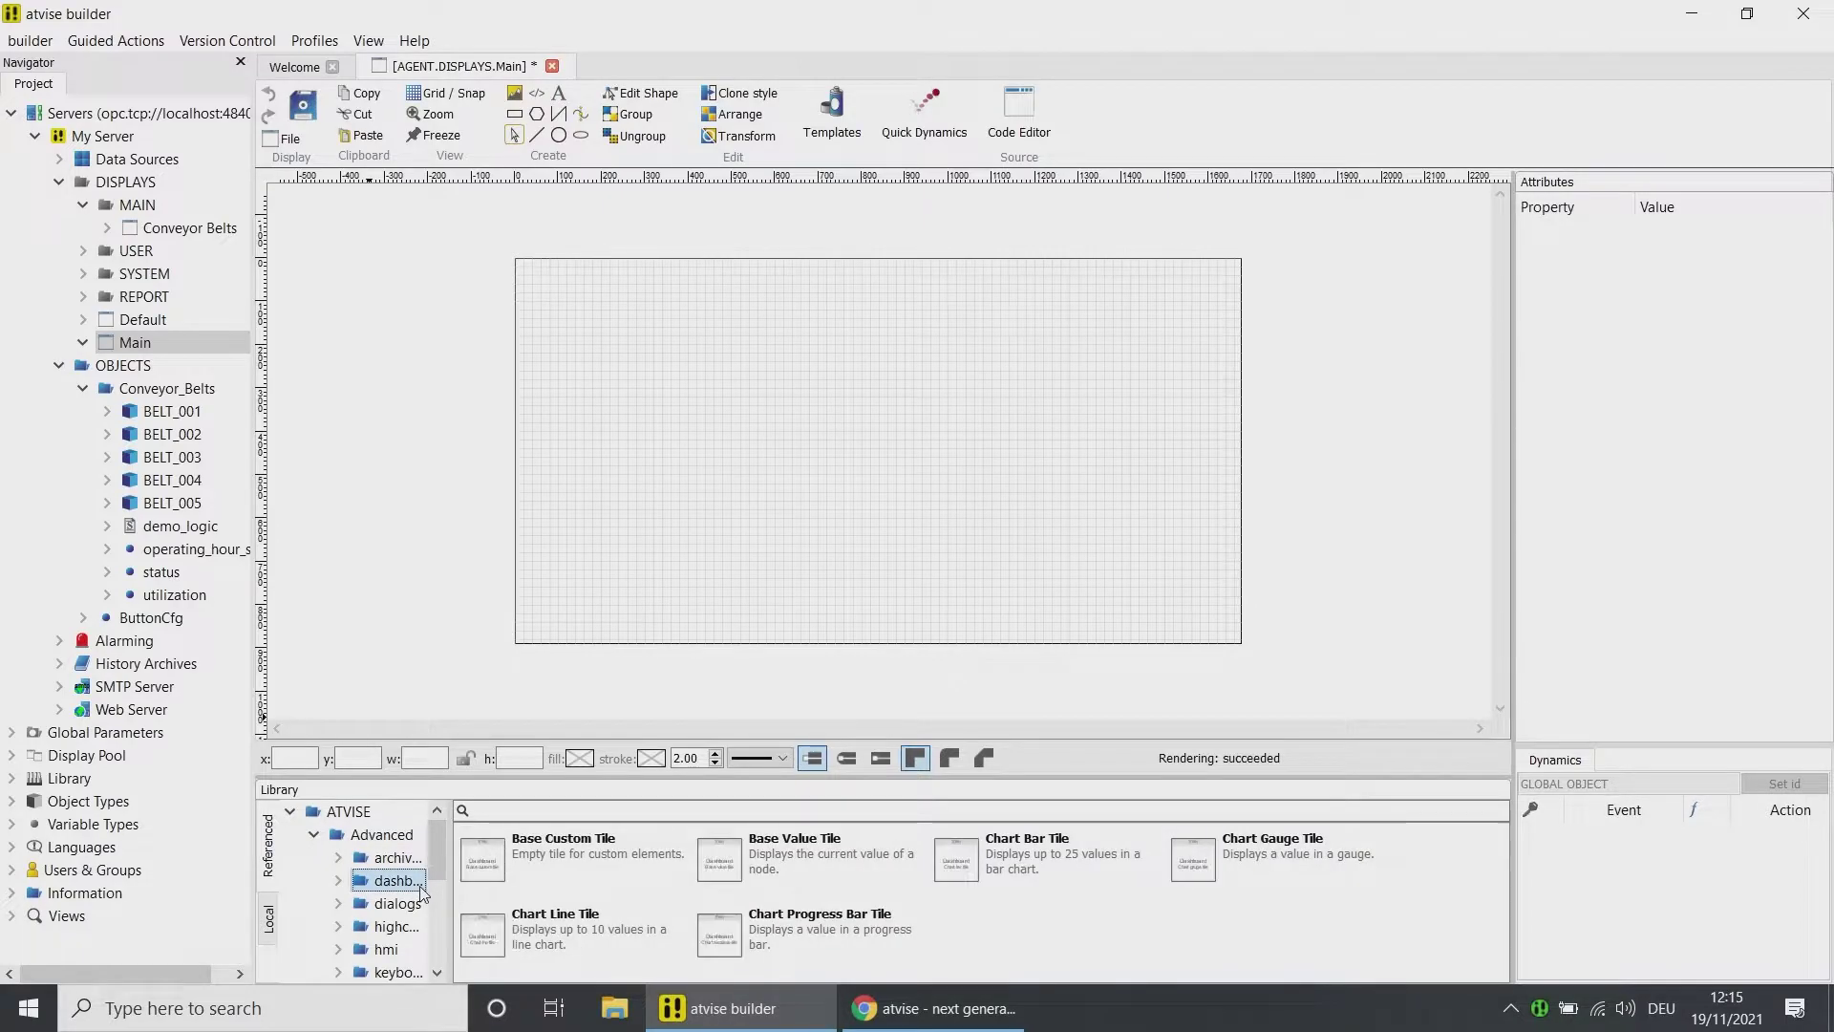
drag(447, 886, 550, 883)
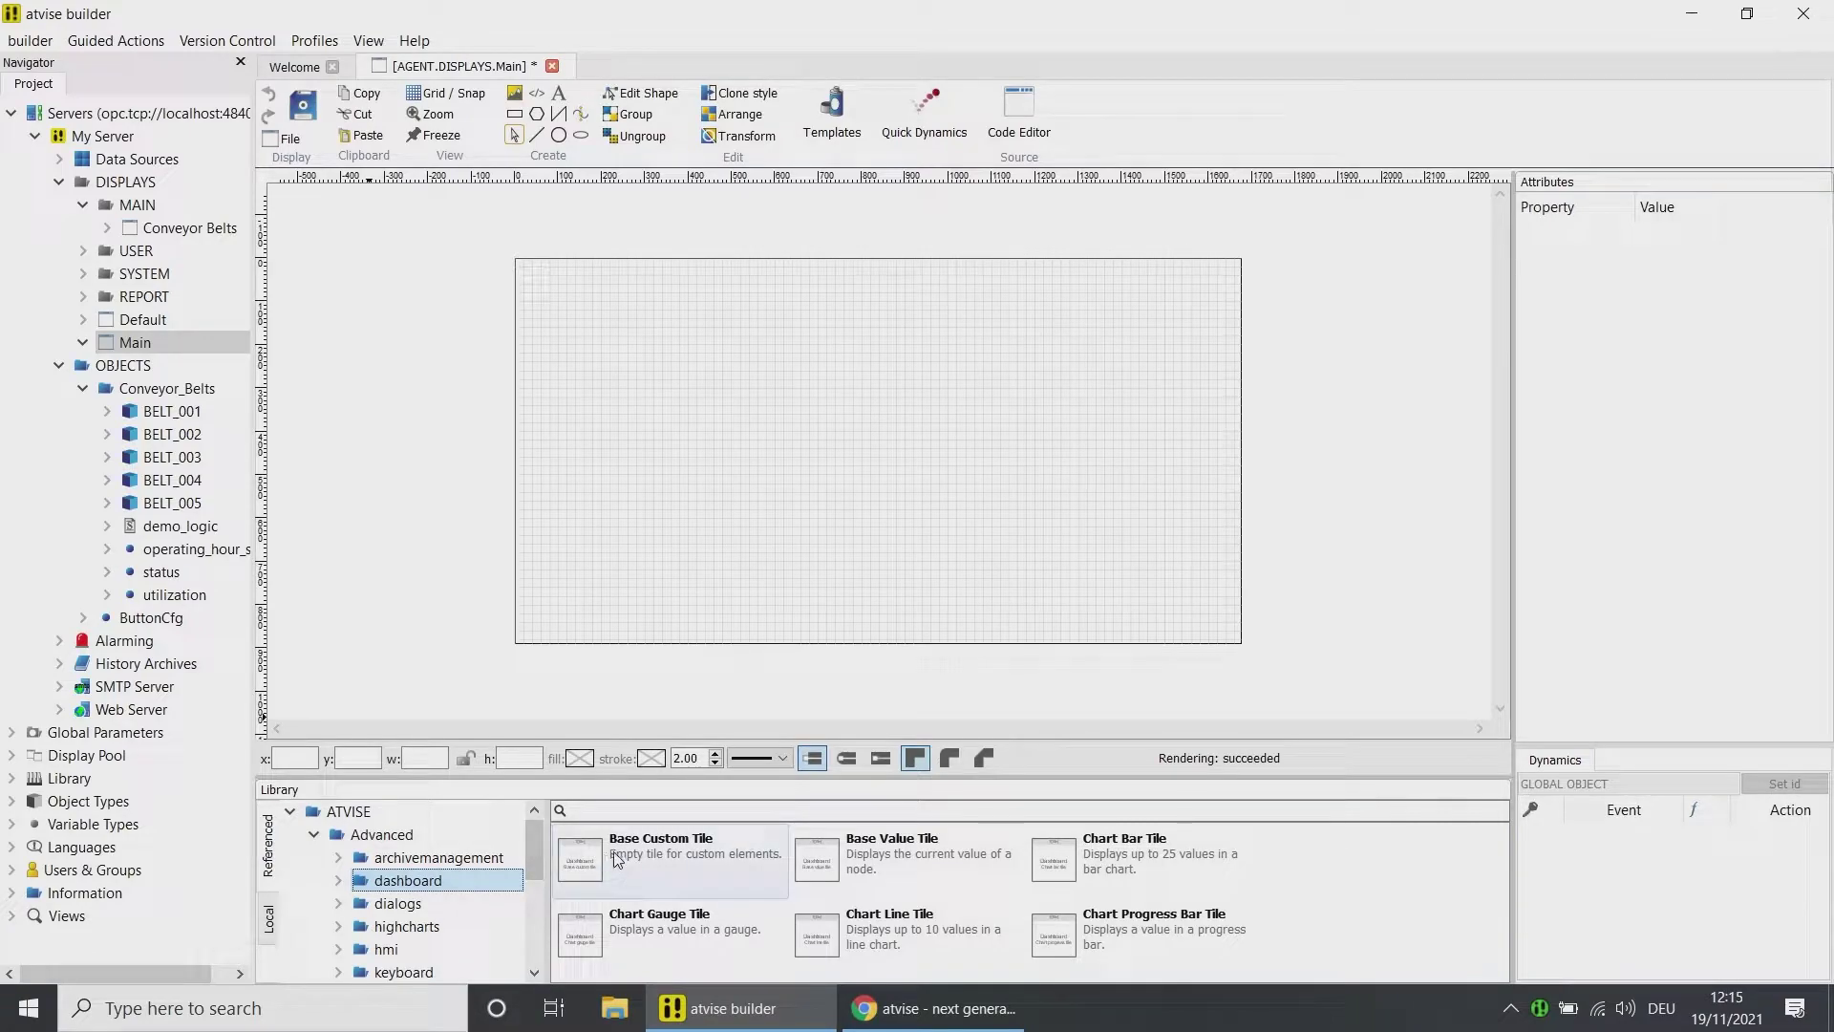
mouse_move(615, 859)
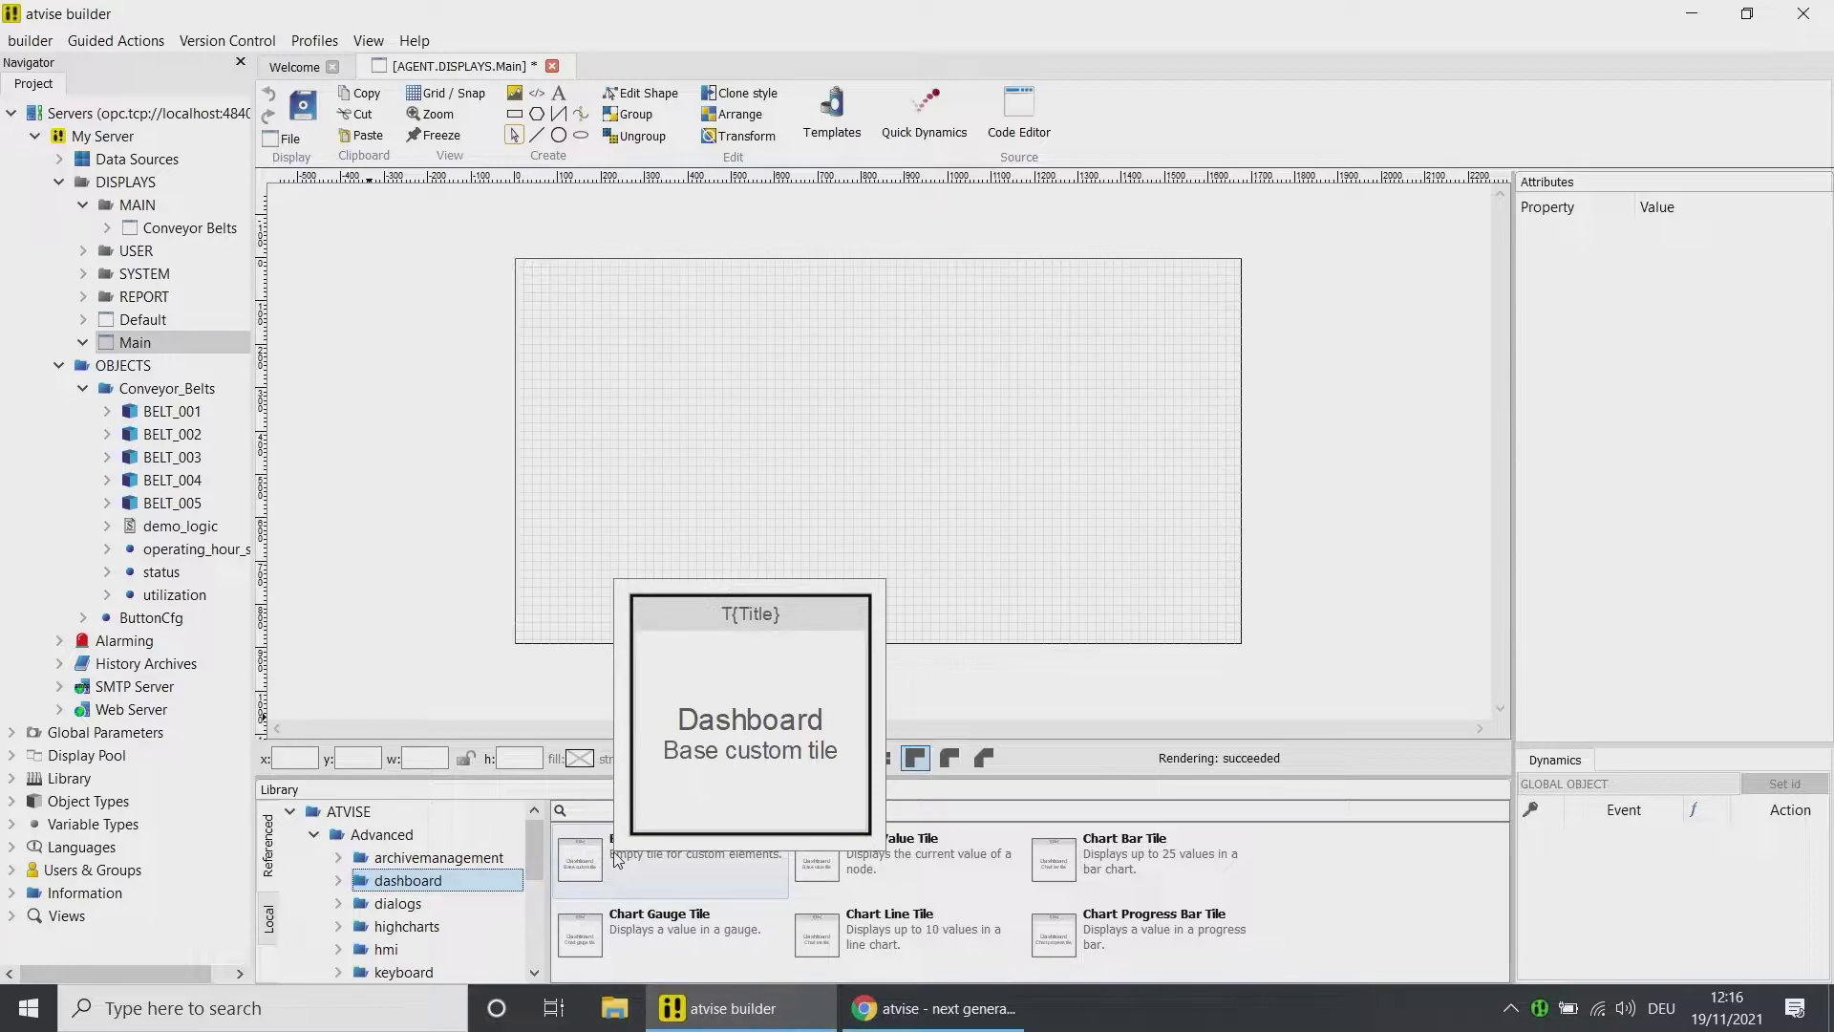
mouse_move(860, 866)
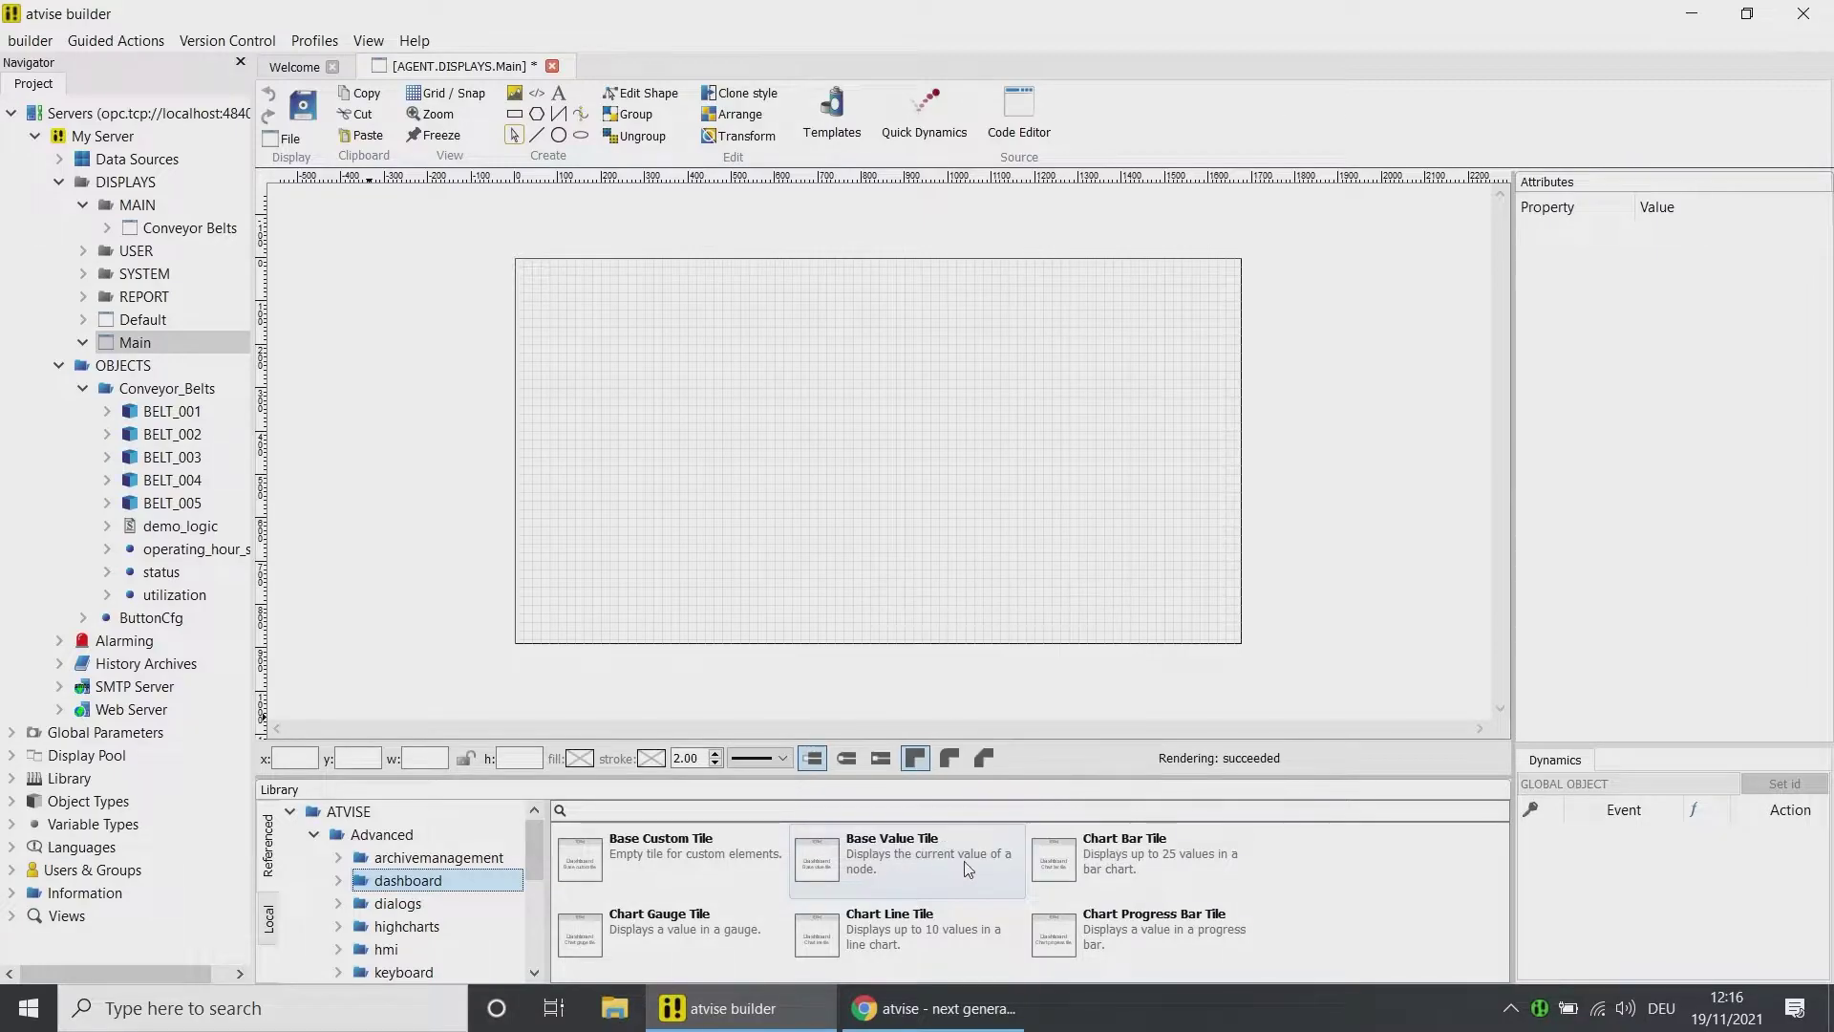
mouse_move(1094, 873)
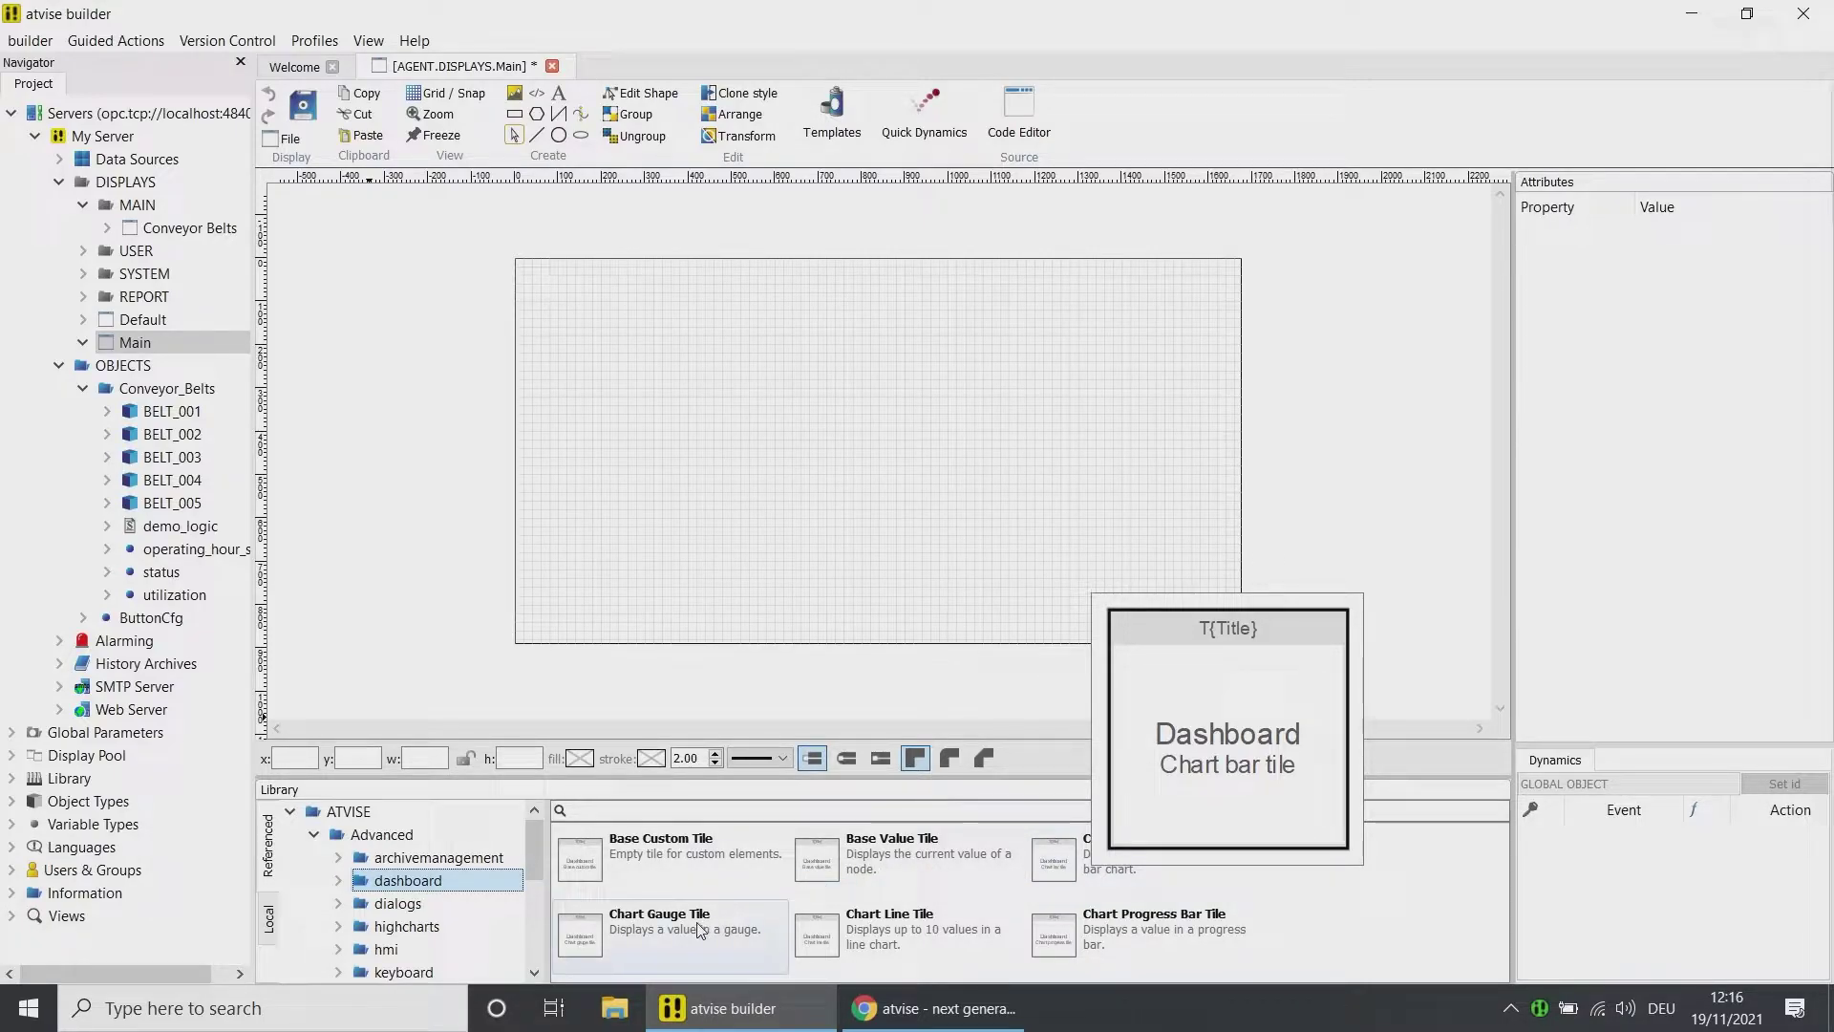
mouse_move(698, 923)
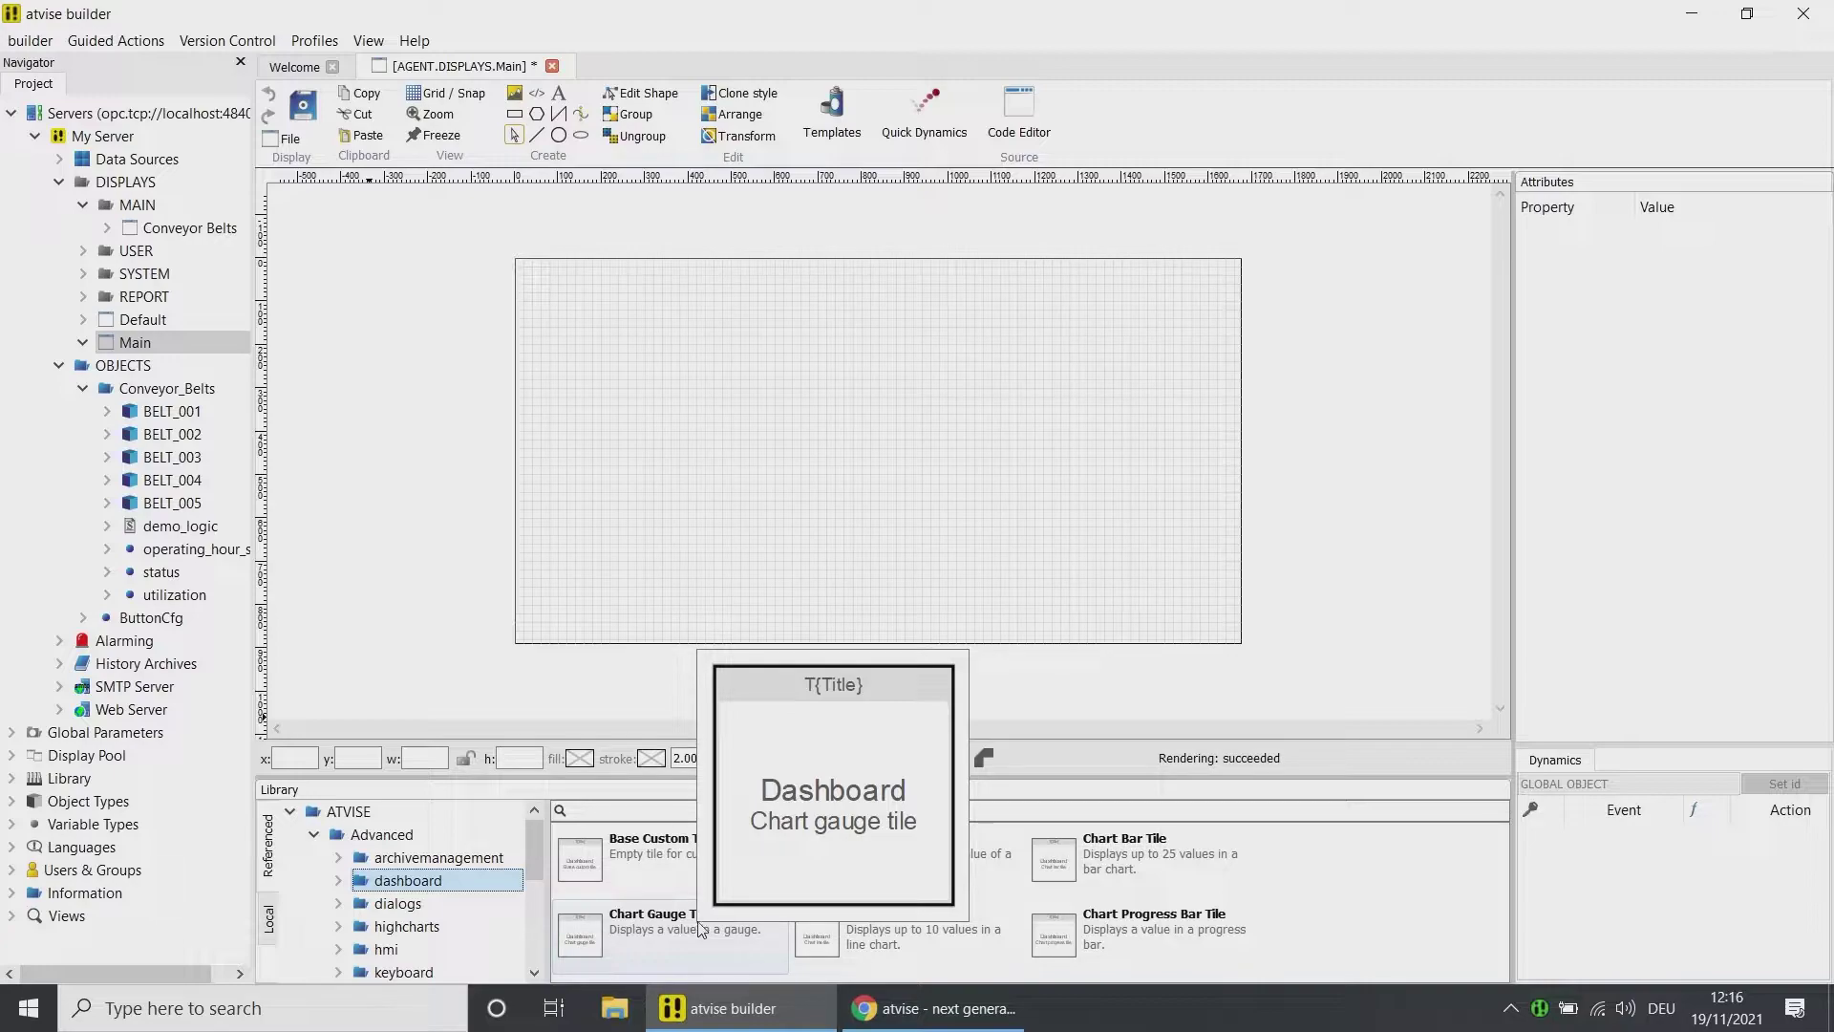
mouse_move(879, 932)
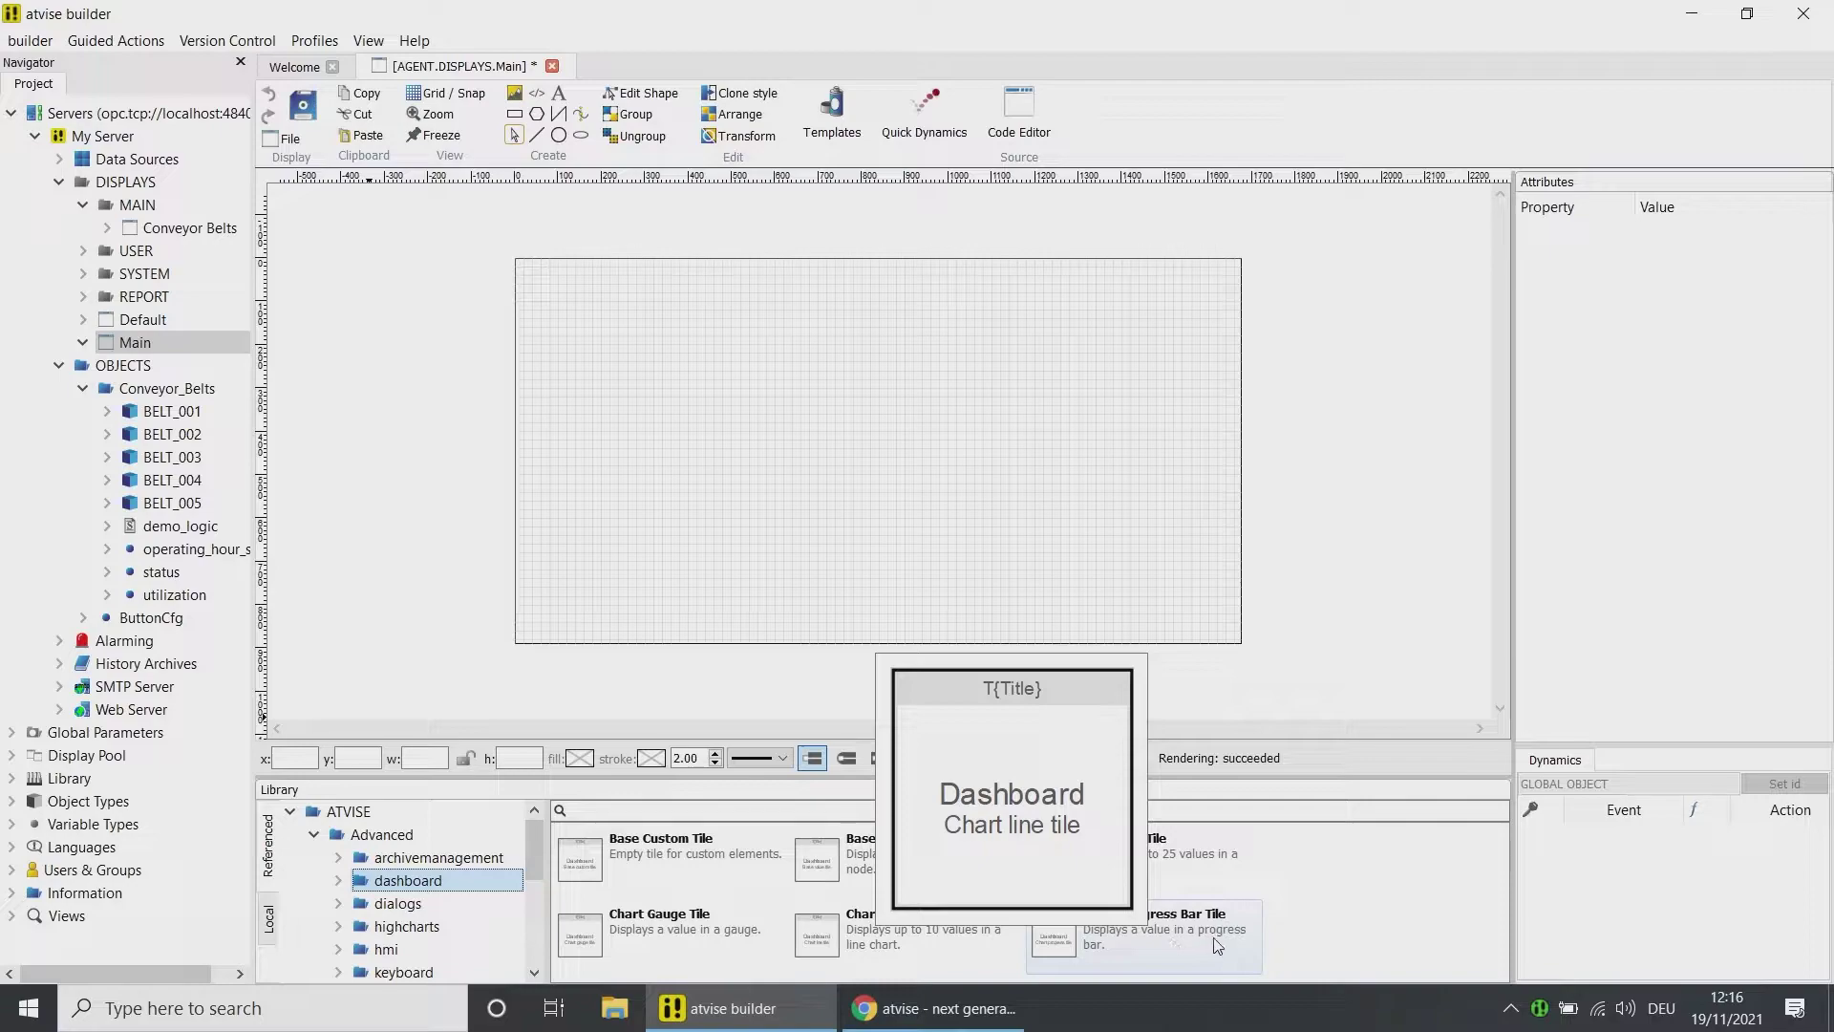
mouse_move(1218, 945)
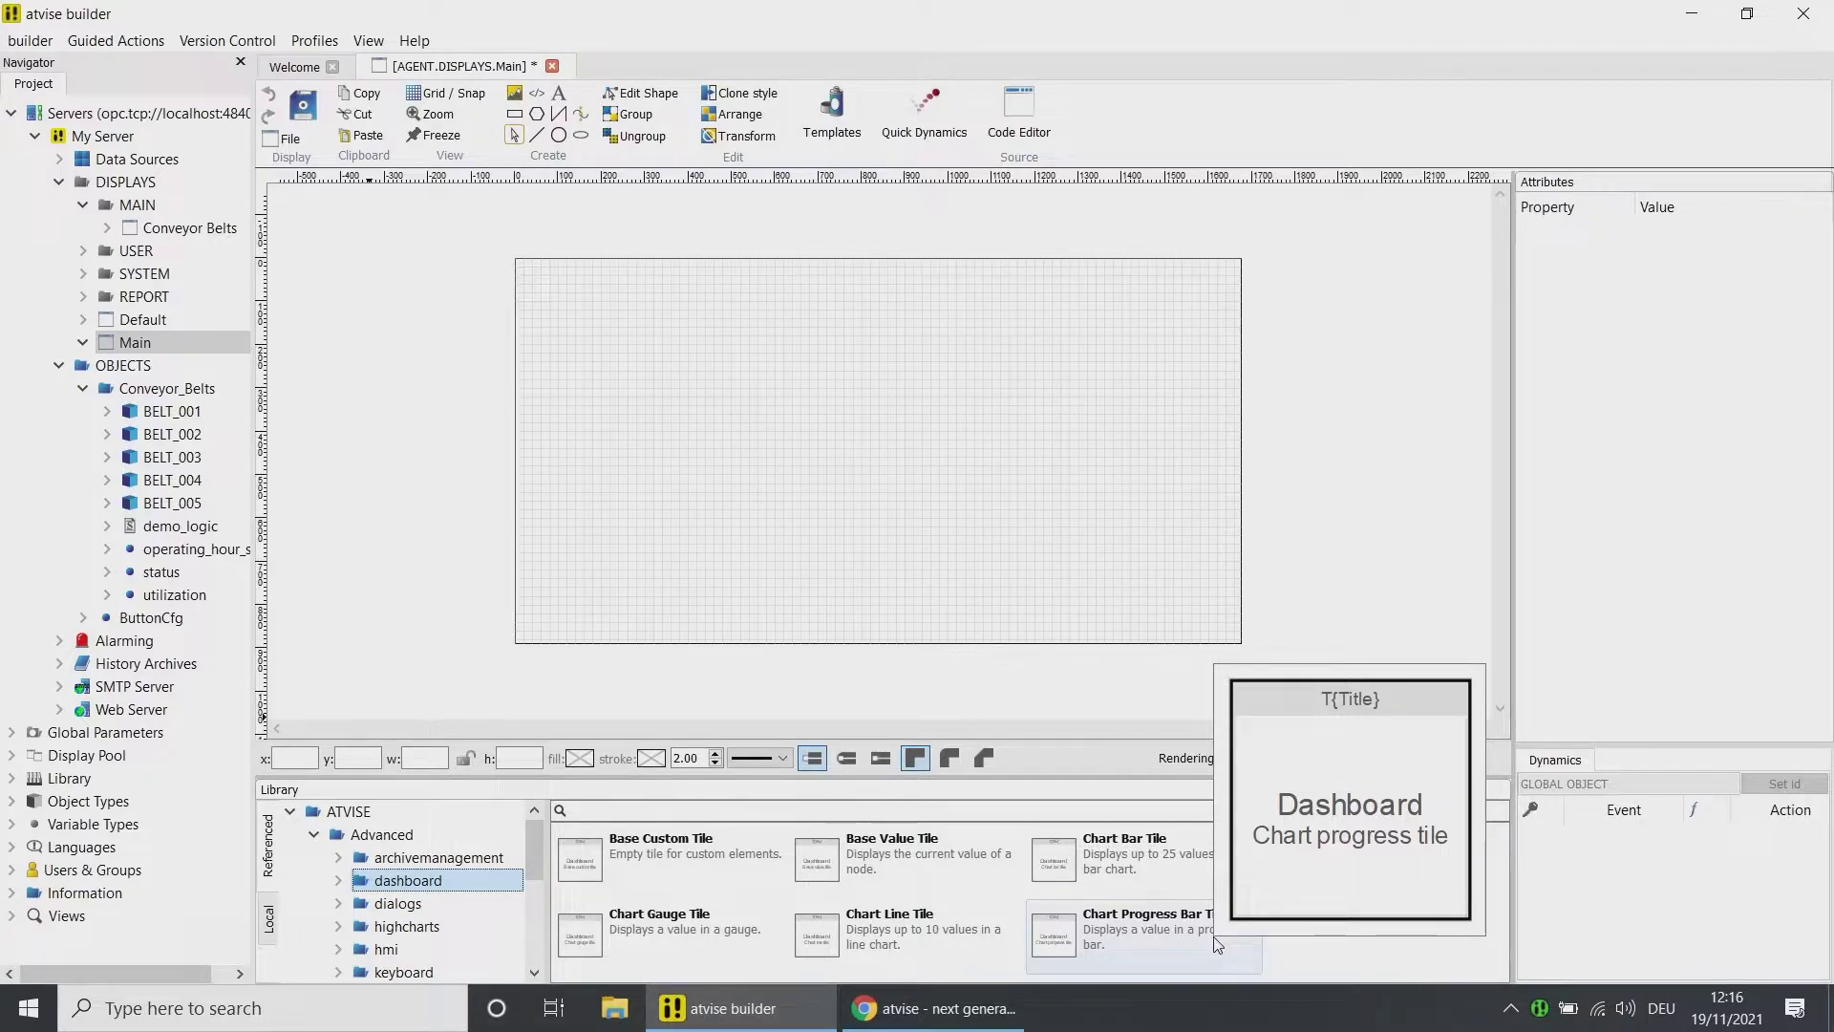
- Drop a Chart Line Tile right of the canvas centre, titled Speed with unit rpm
click(914, 923)
drag(914, 923, 976, 421)
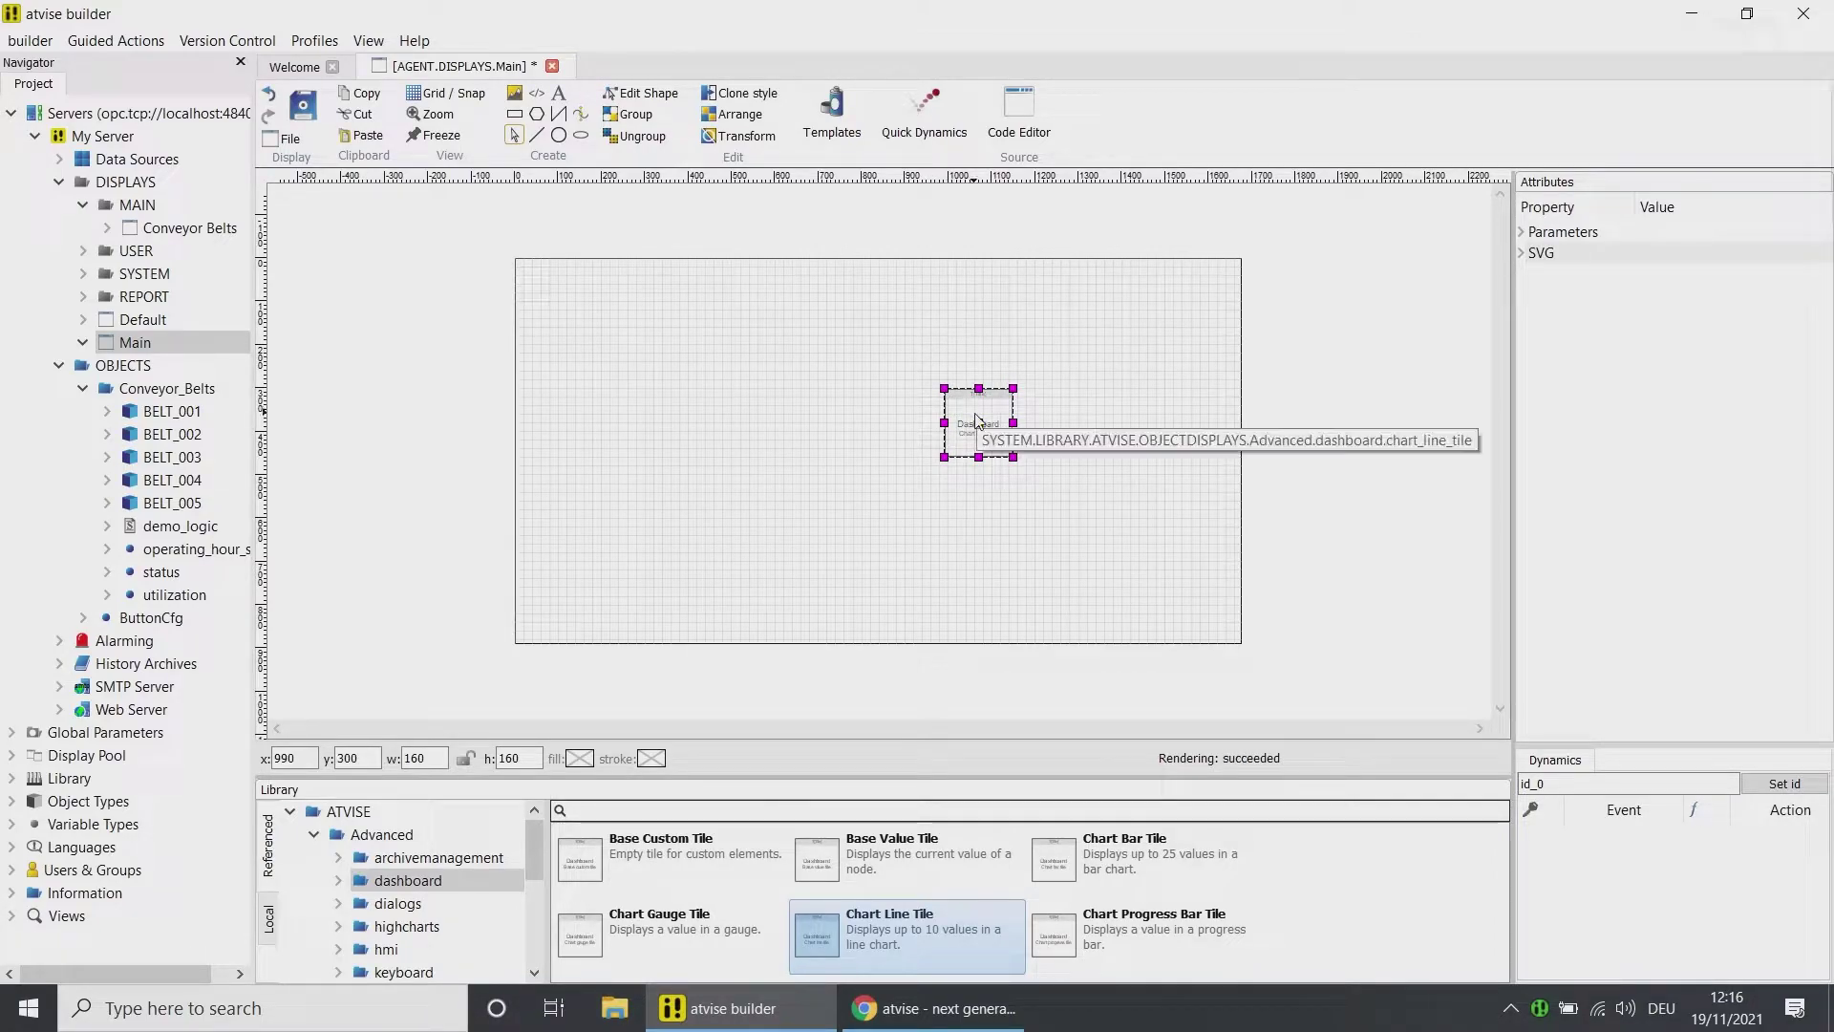
click(1521, 232)
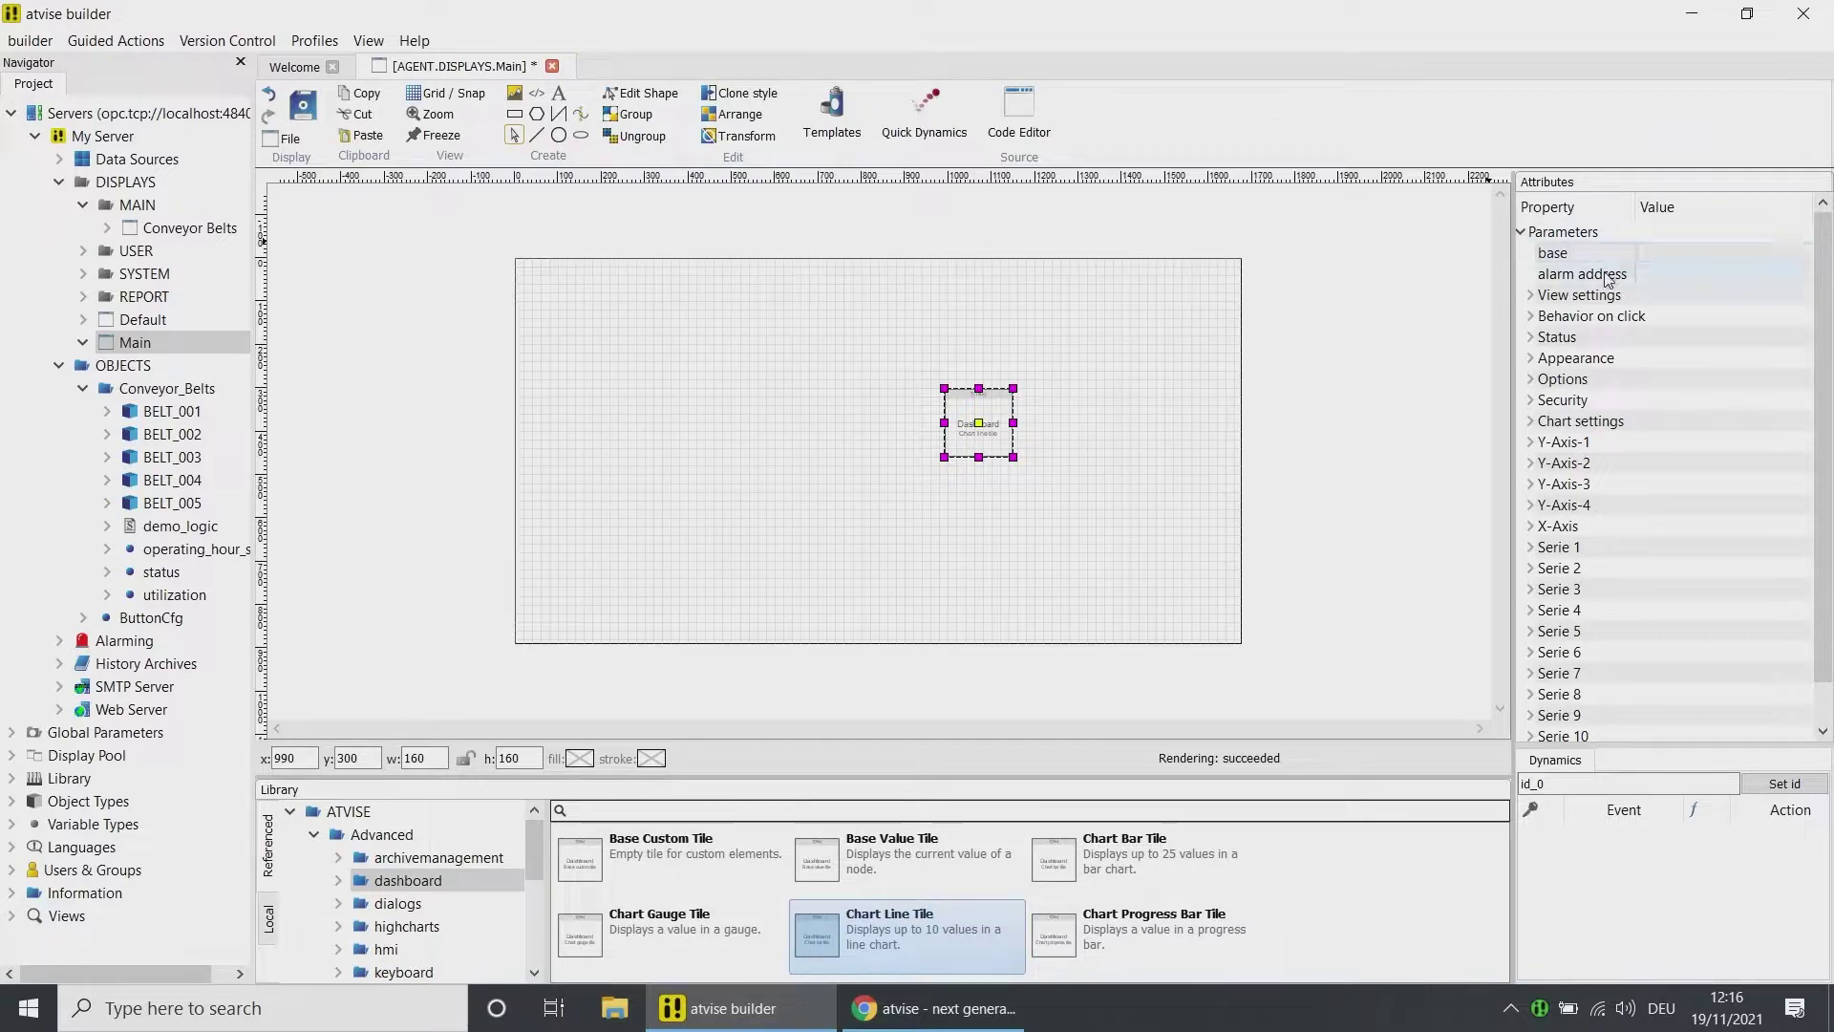
click(1531, 296)
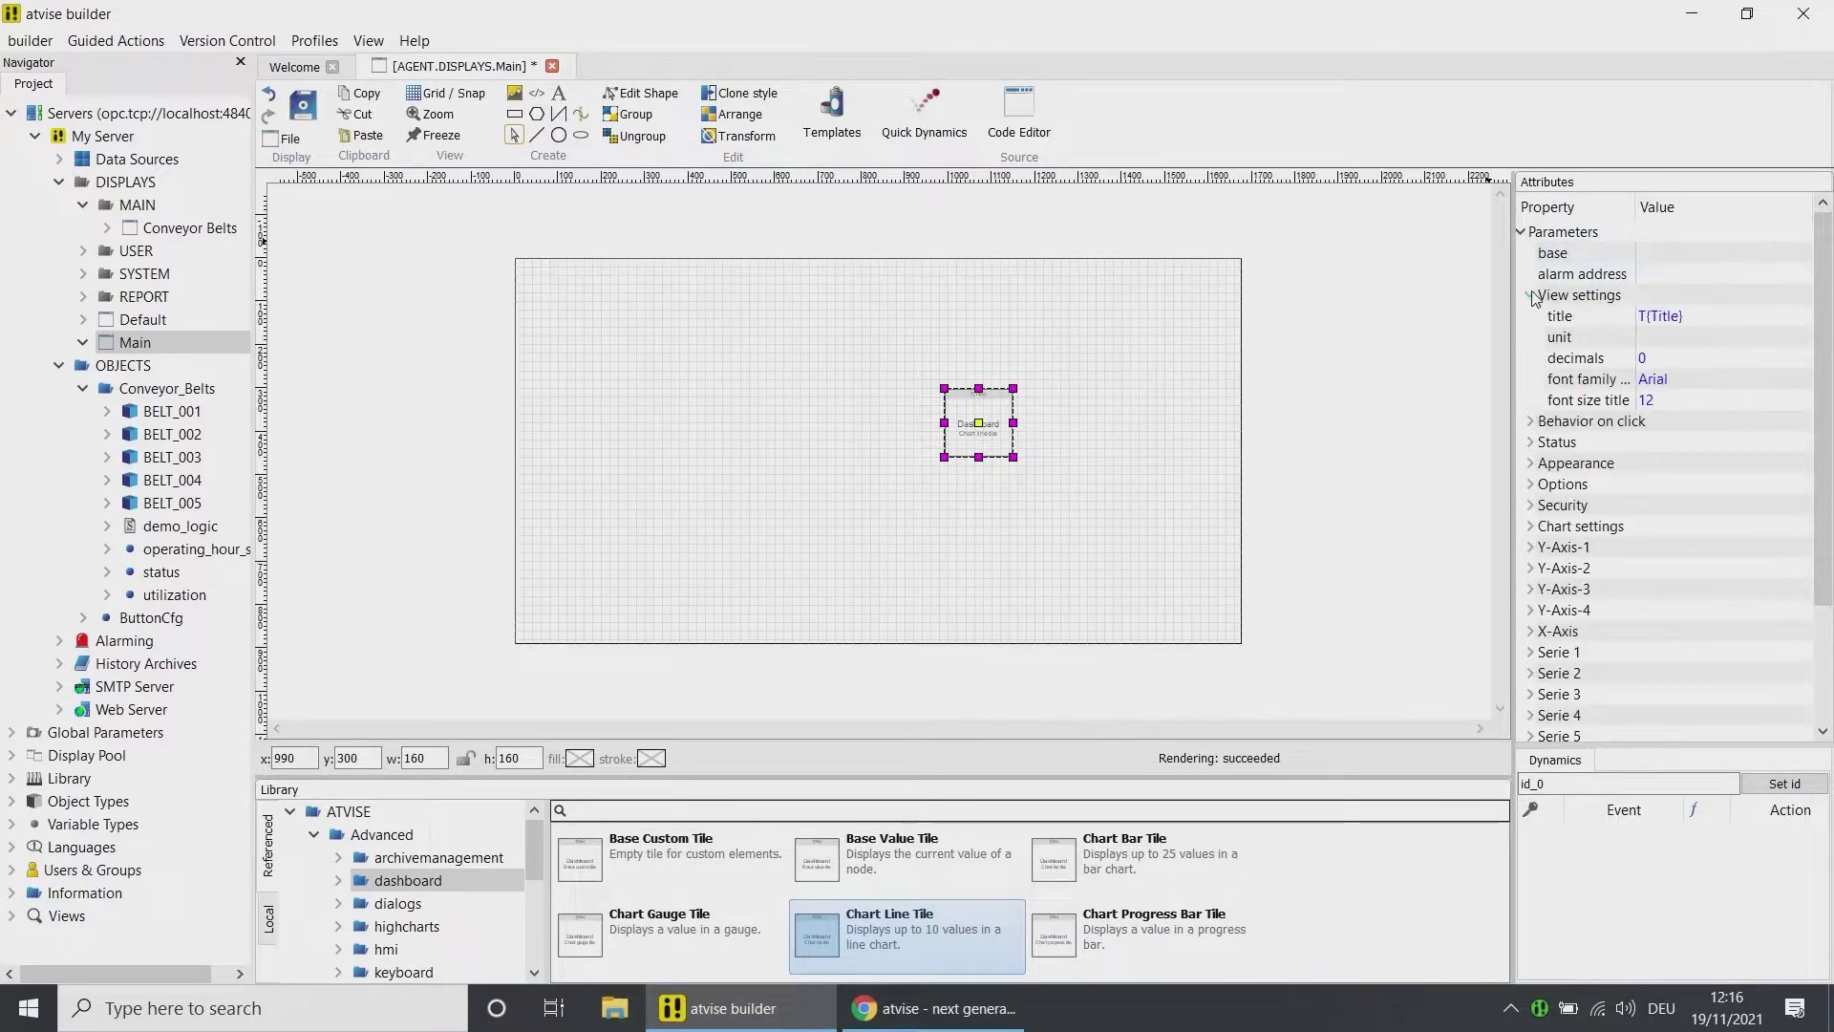
click(1660, 315)
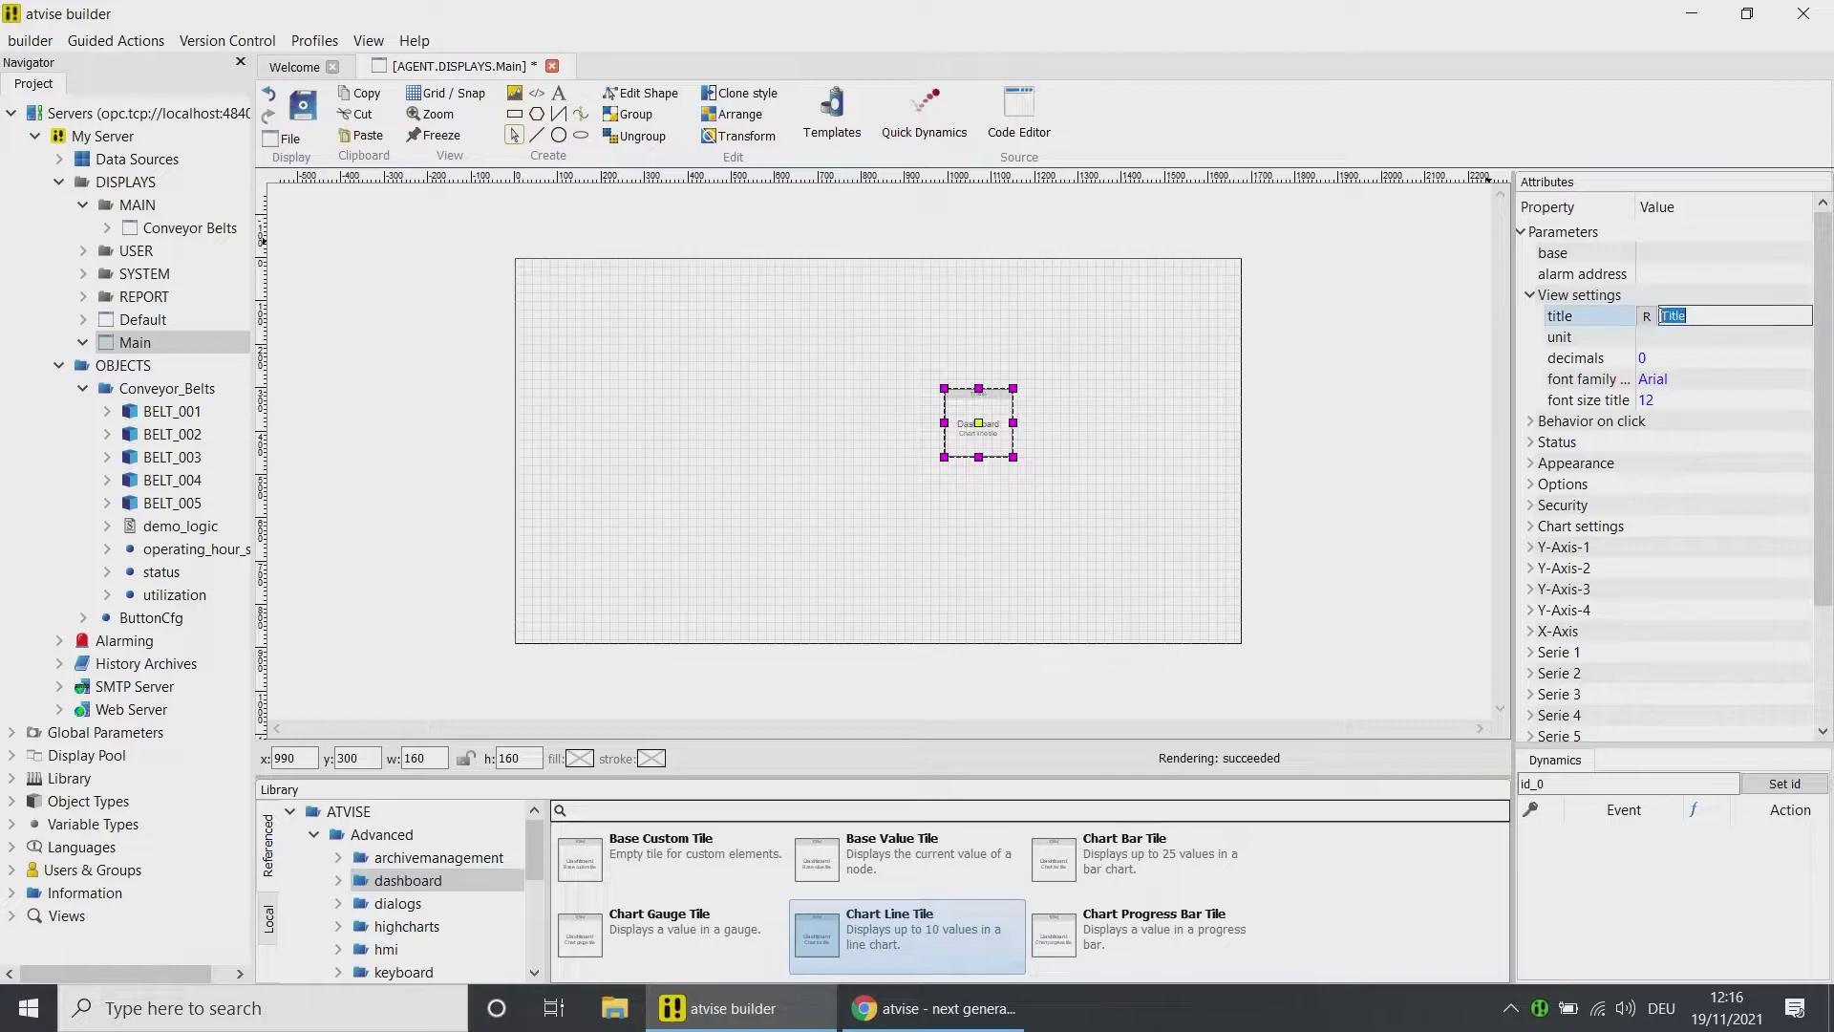
text(Speed)
click(1657, 337)
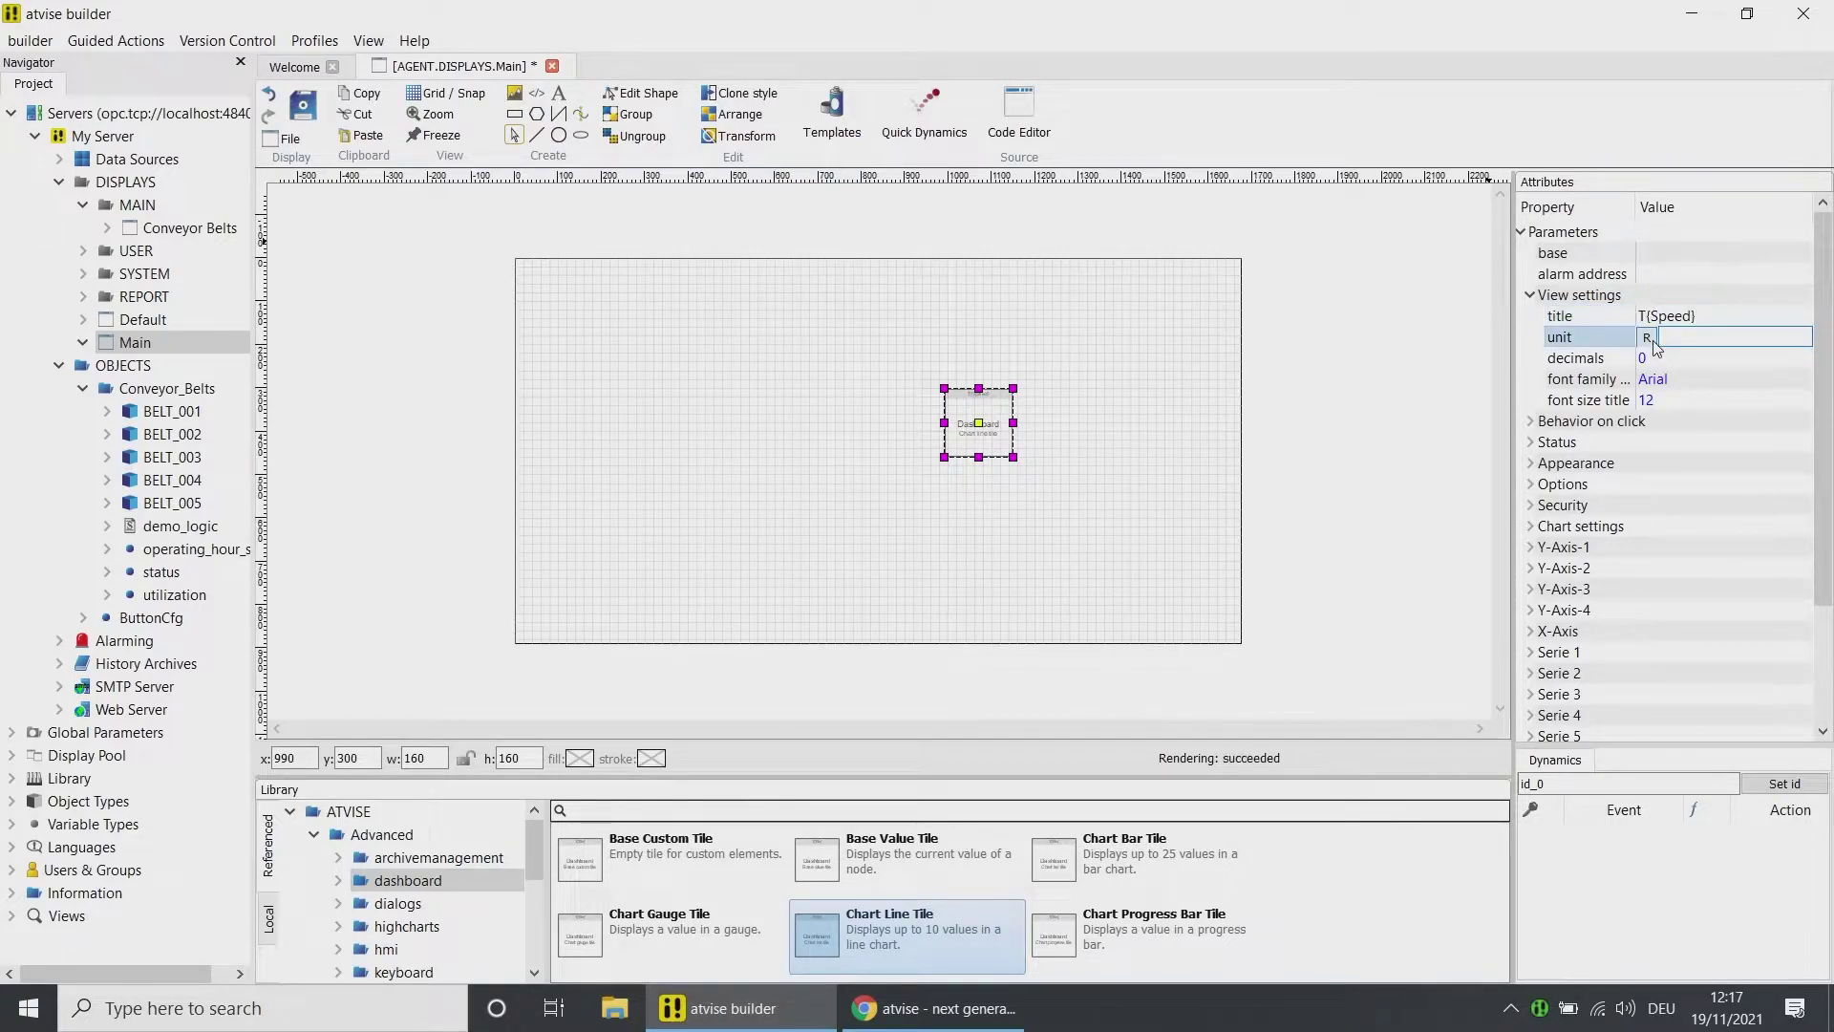
text(rpm)
key(Return)
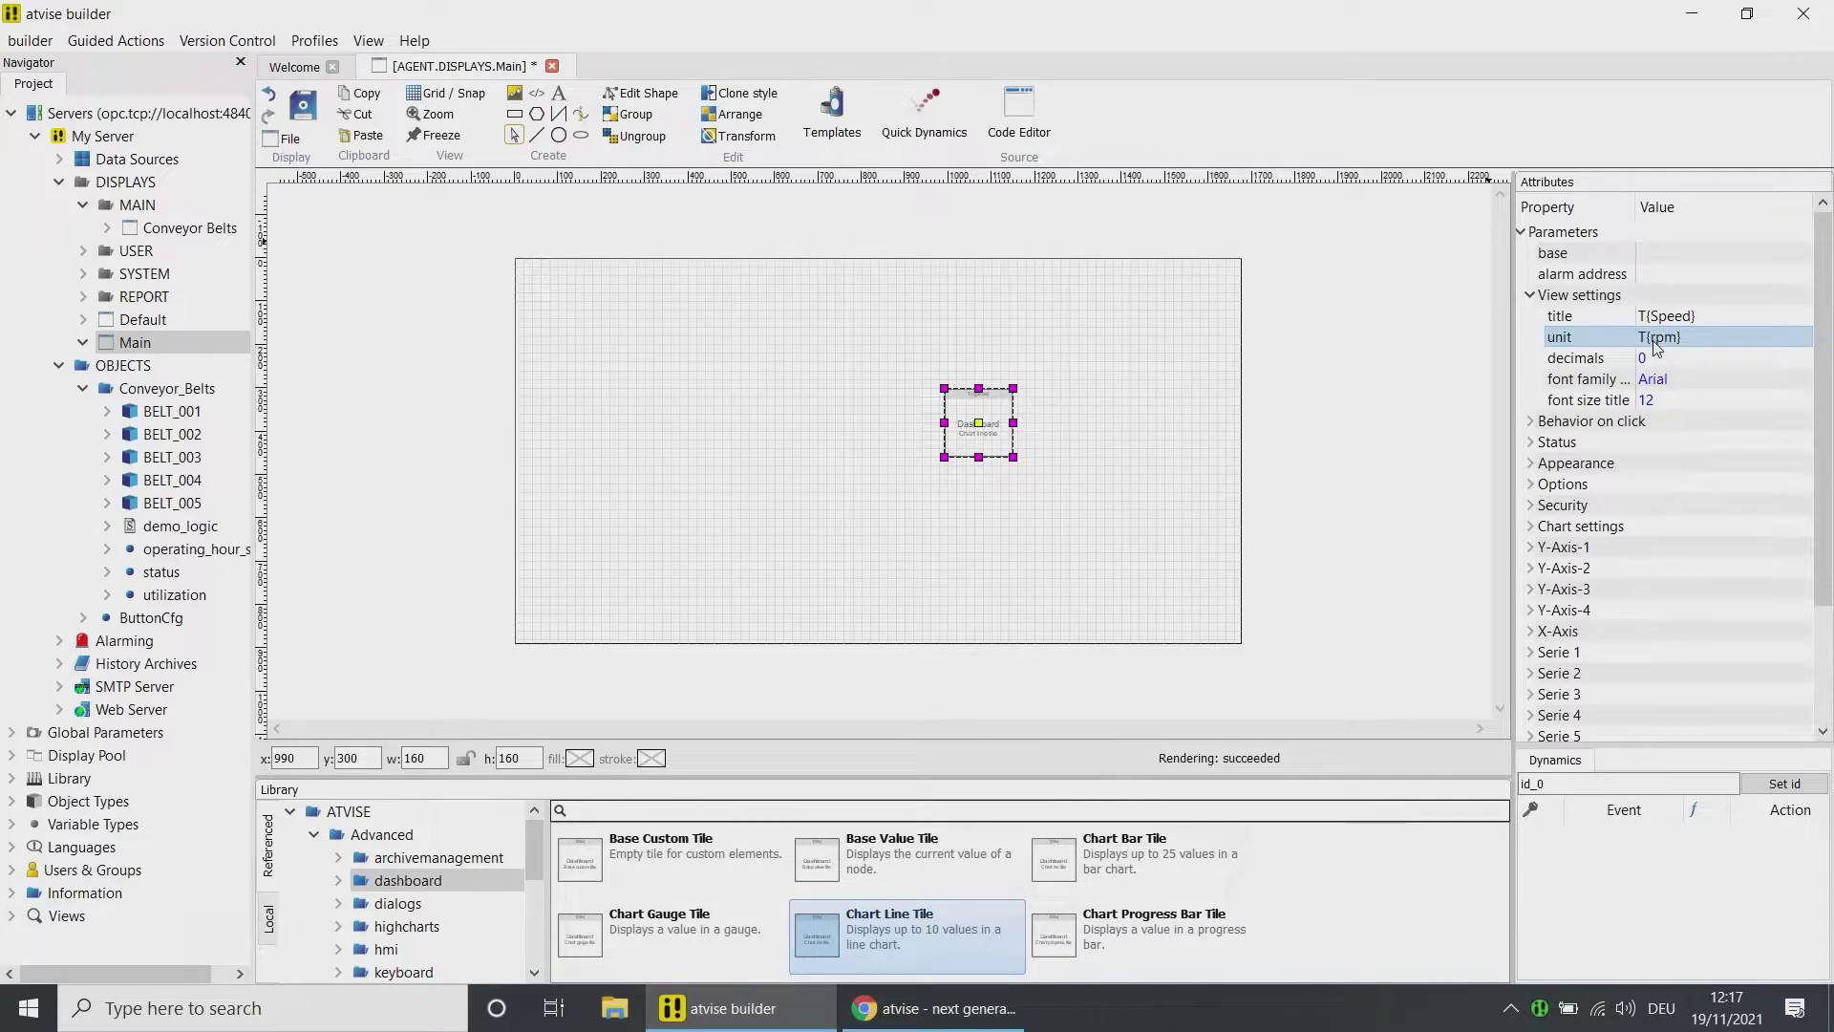
click(1530, 422)
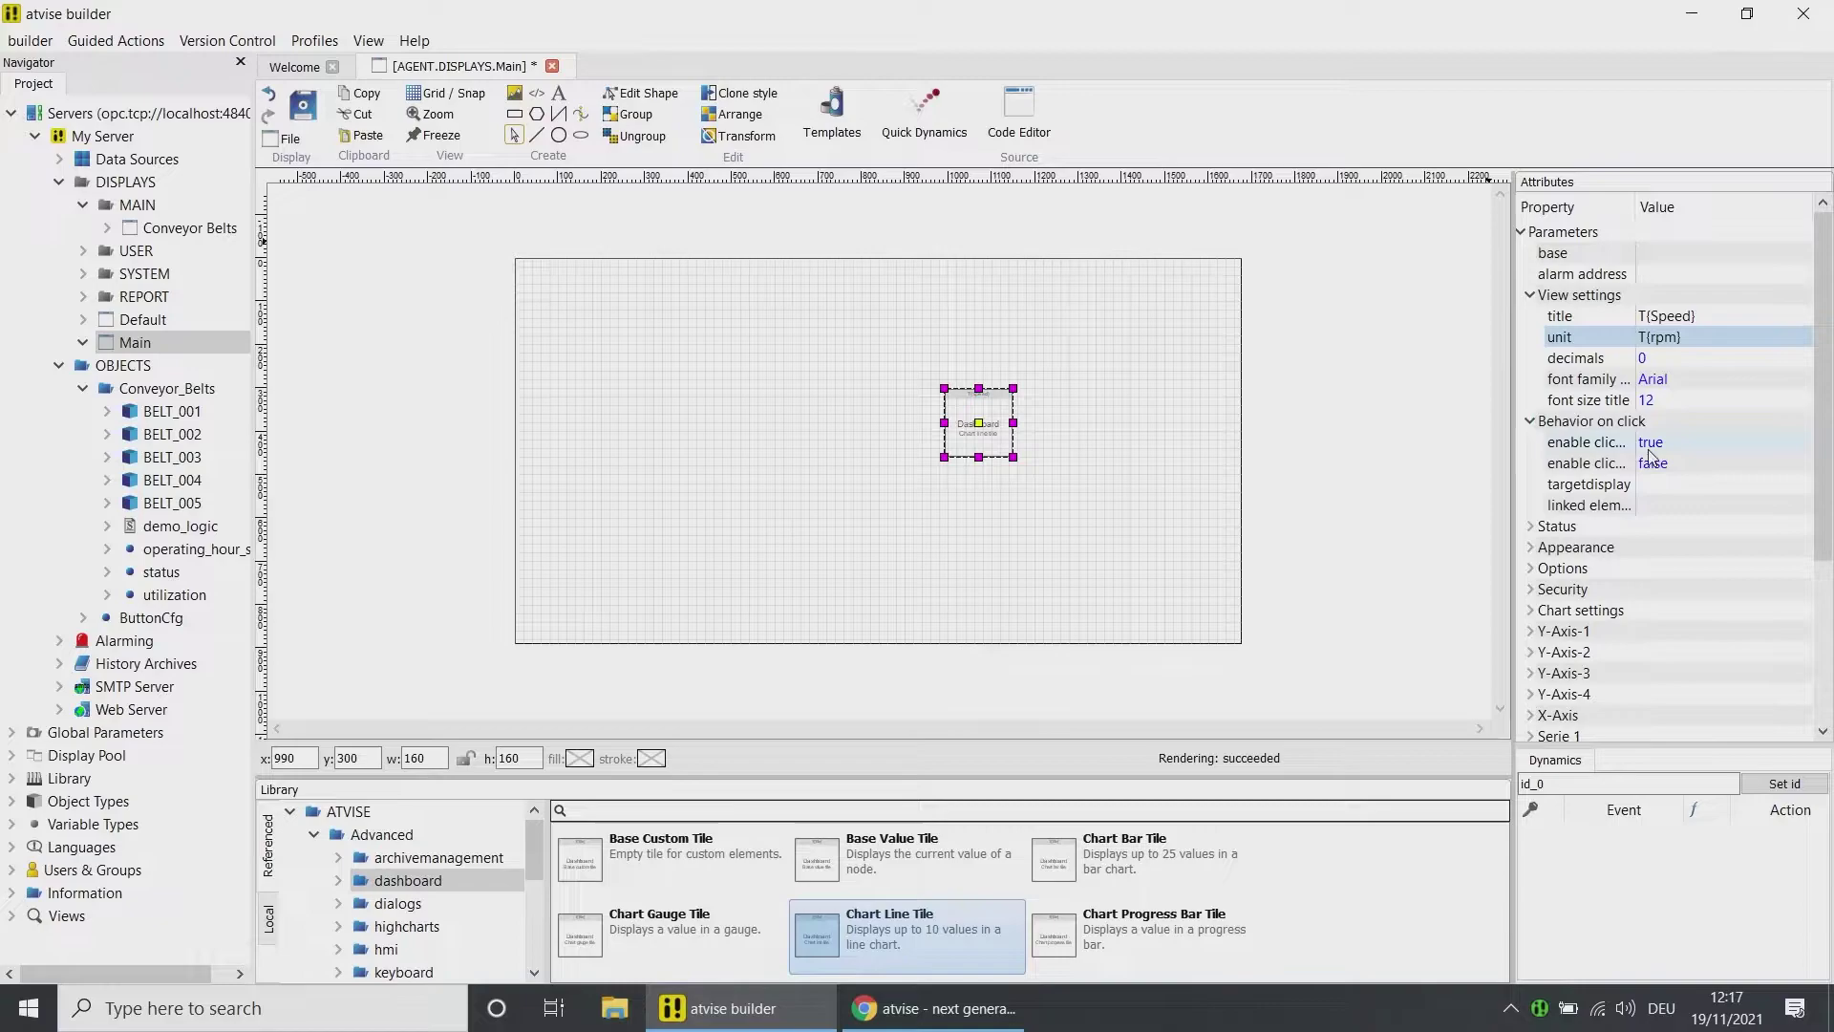
- Turn off the Speed tile's click behaviour and status display
click(1687, 443)
click(1687, 441)
click(1675, 497)
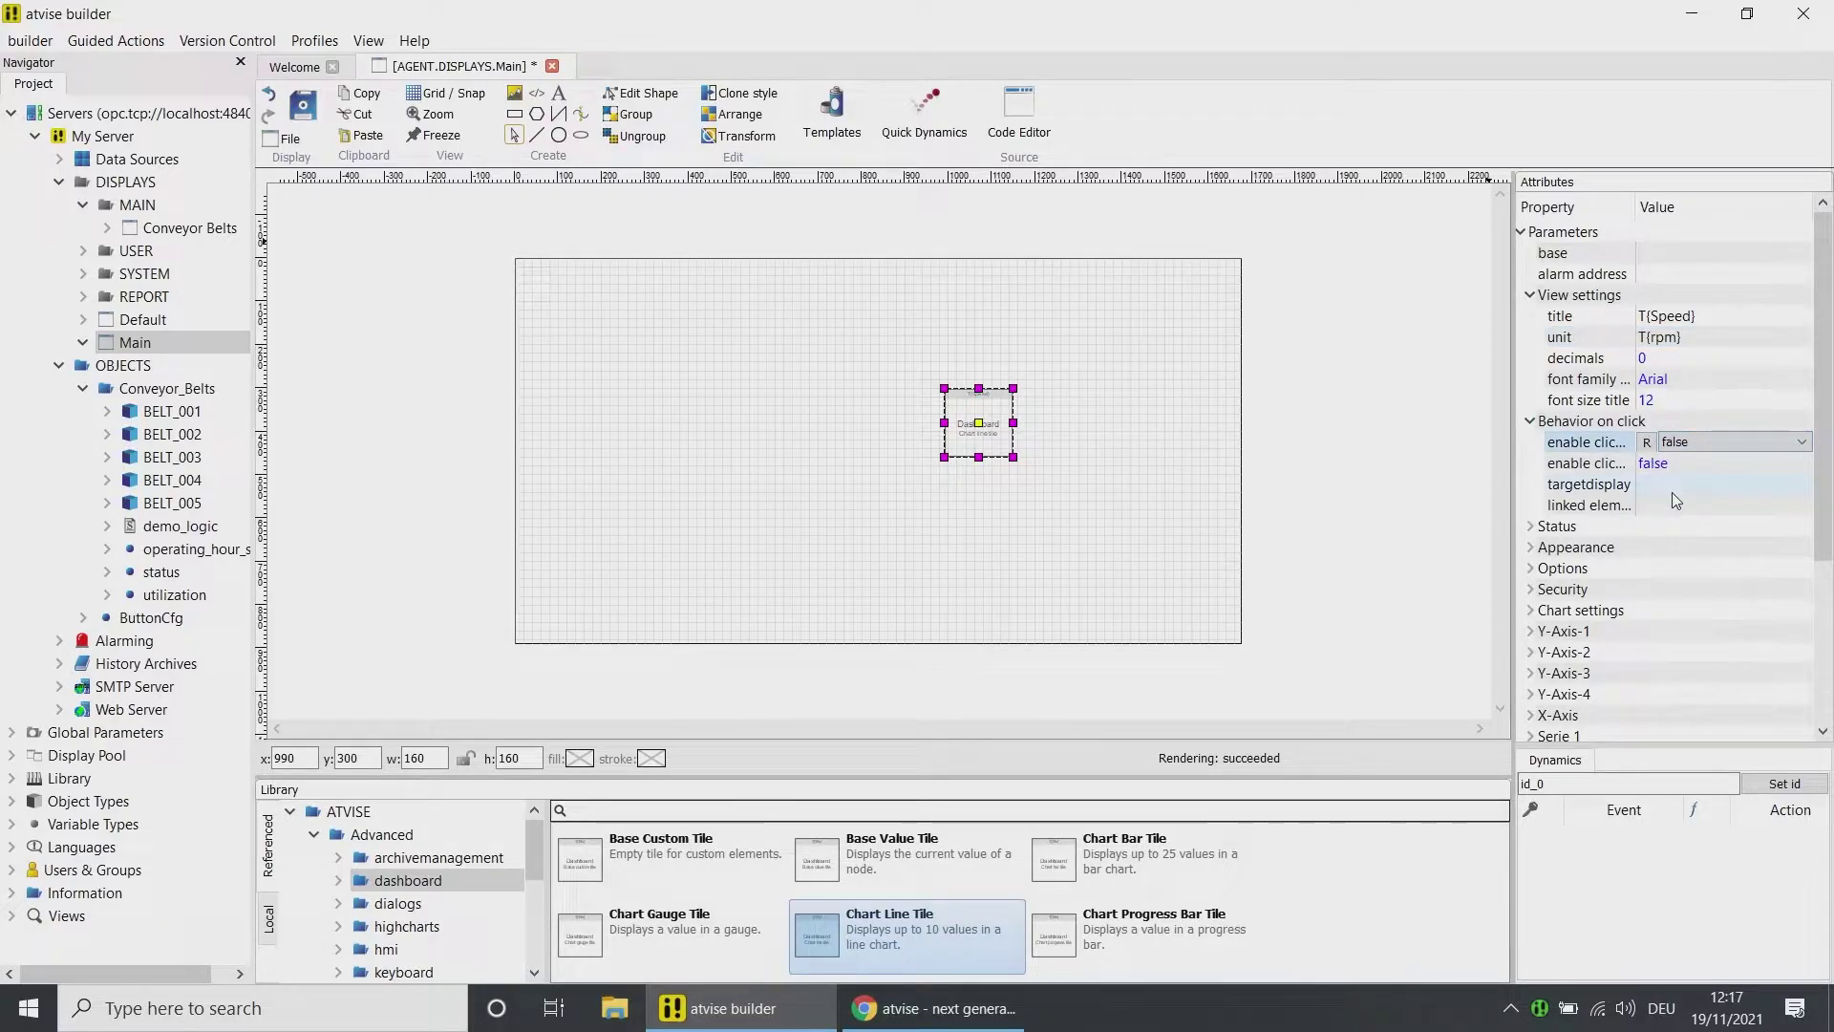
click(1531, 526)
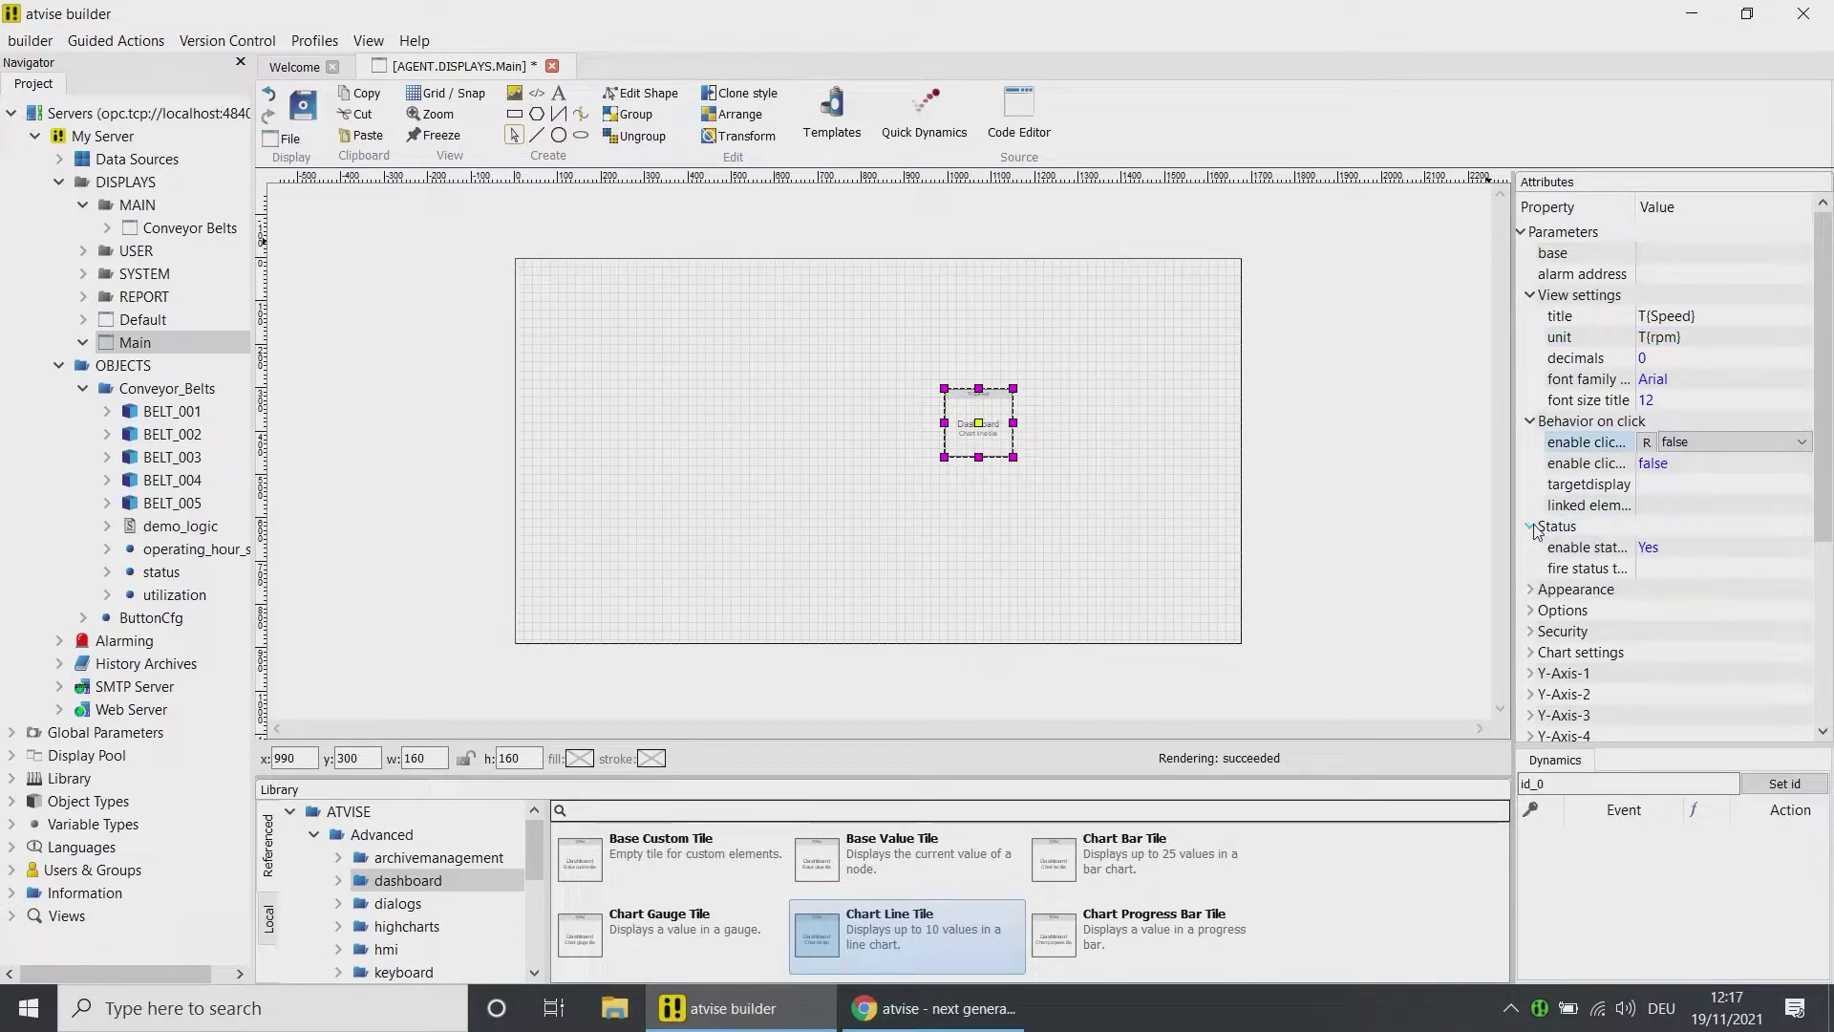
click(1674, 547)
click(1674, 547)
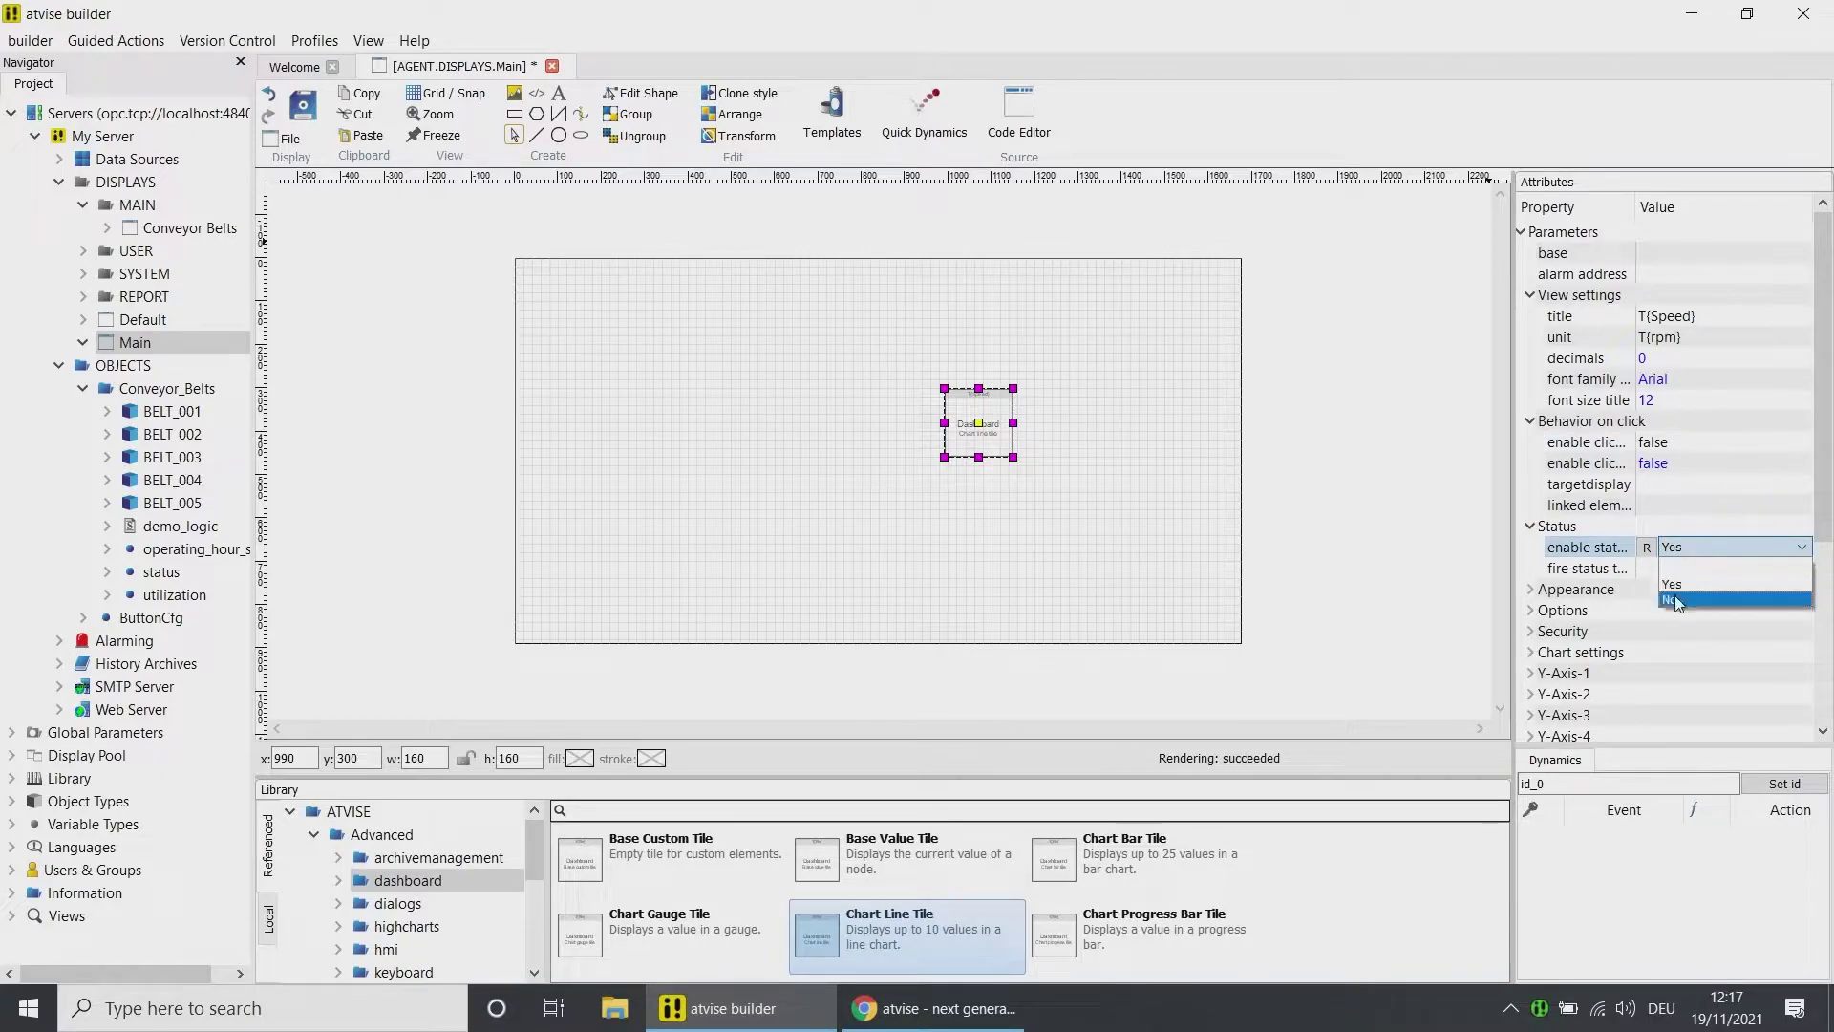
click(1674, 597)
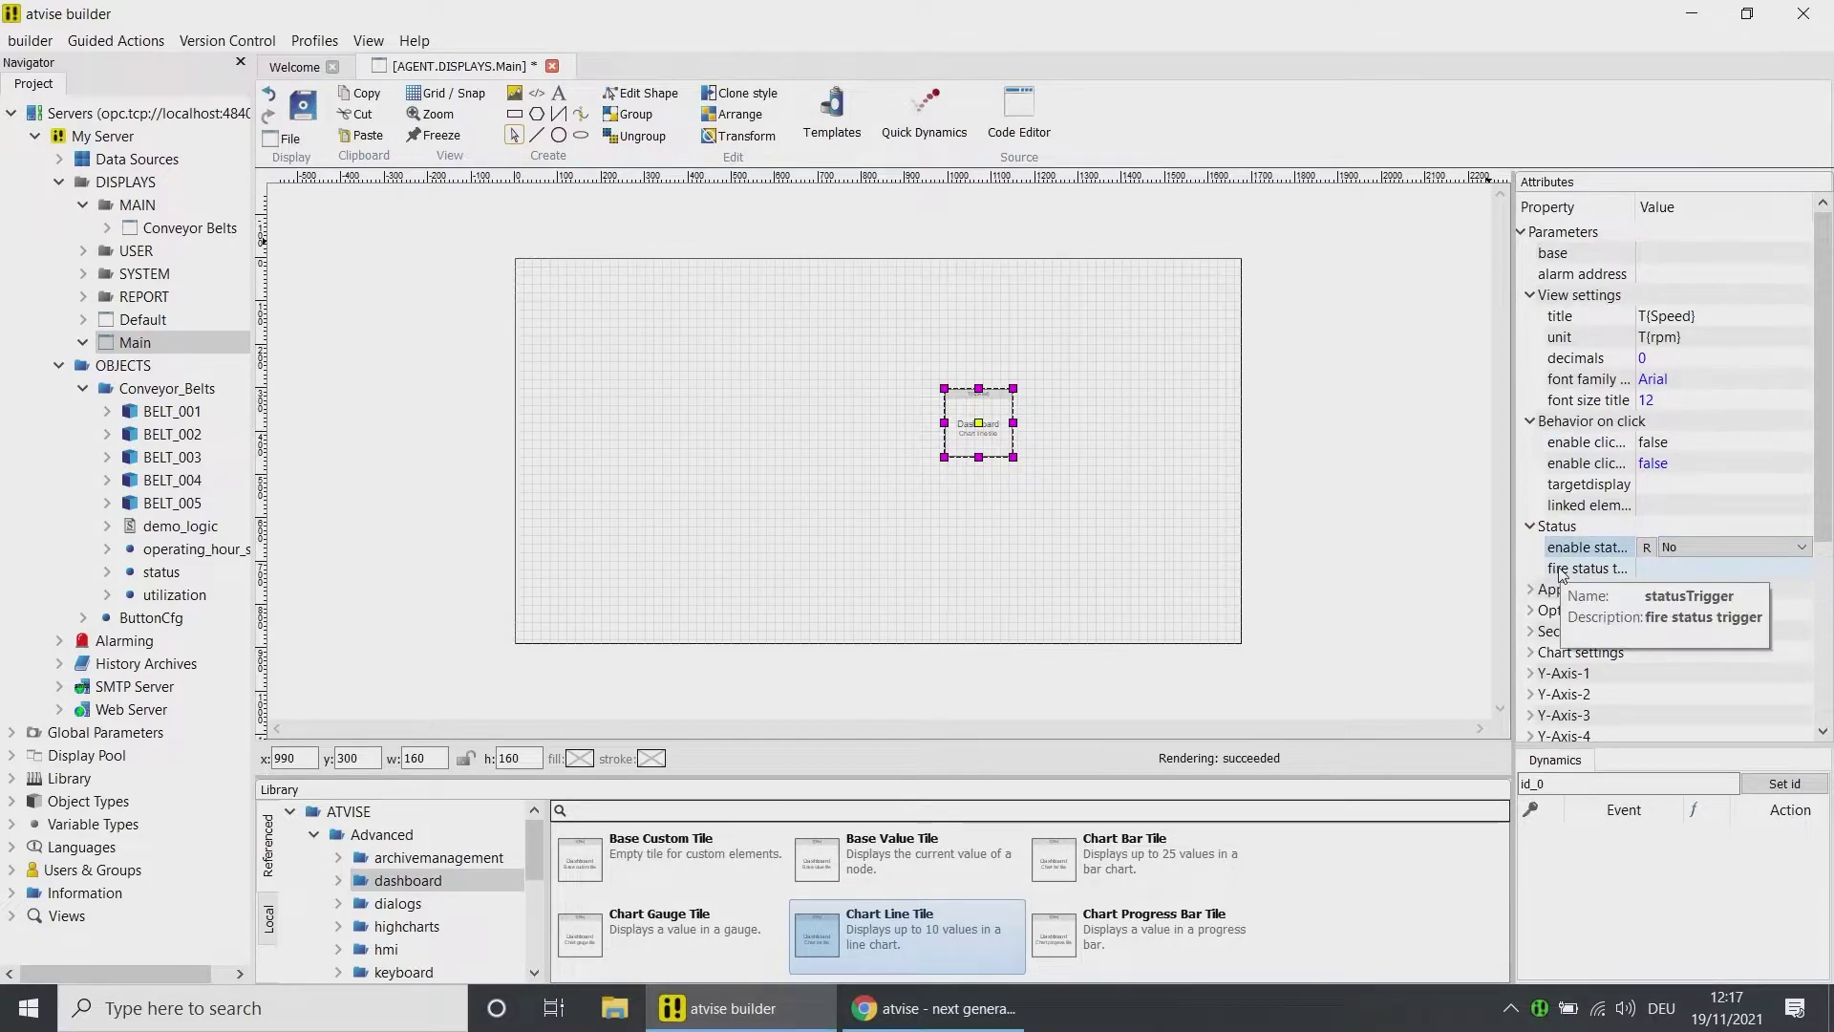
- Expand the Appearance and Chart settings, showing chart name trend1 and datasource opcUA
click(1531, 589)
scroll(1531, 423, down, 3)
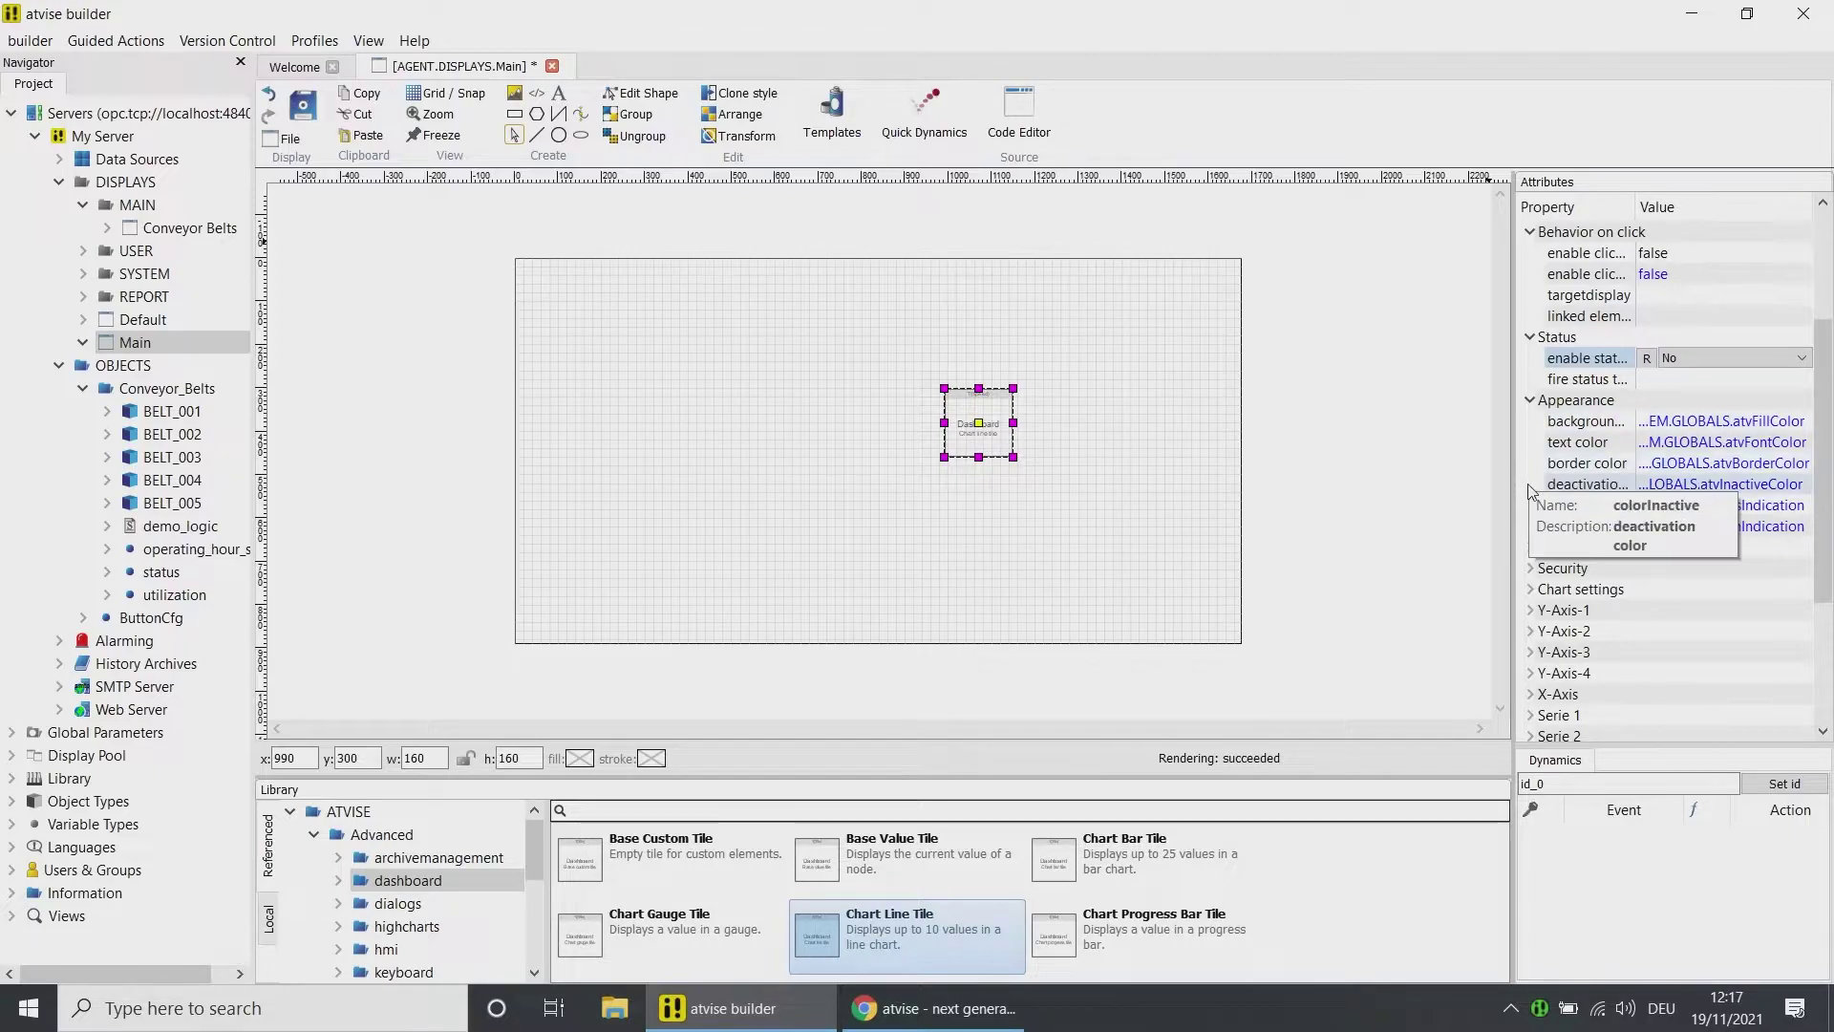
click(1531, 589)
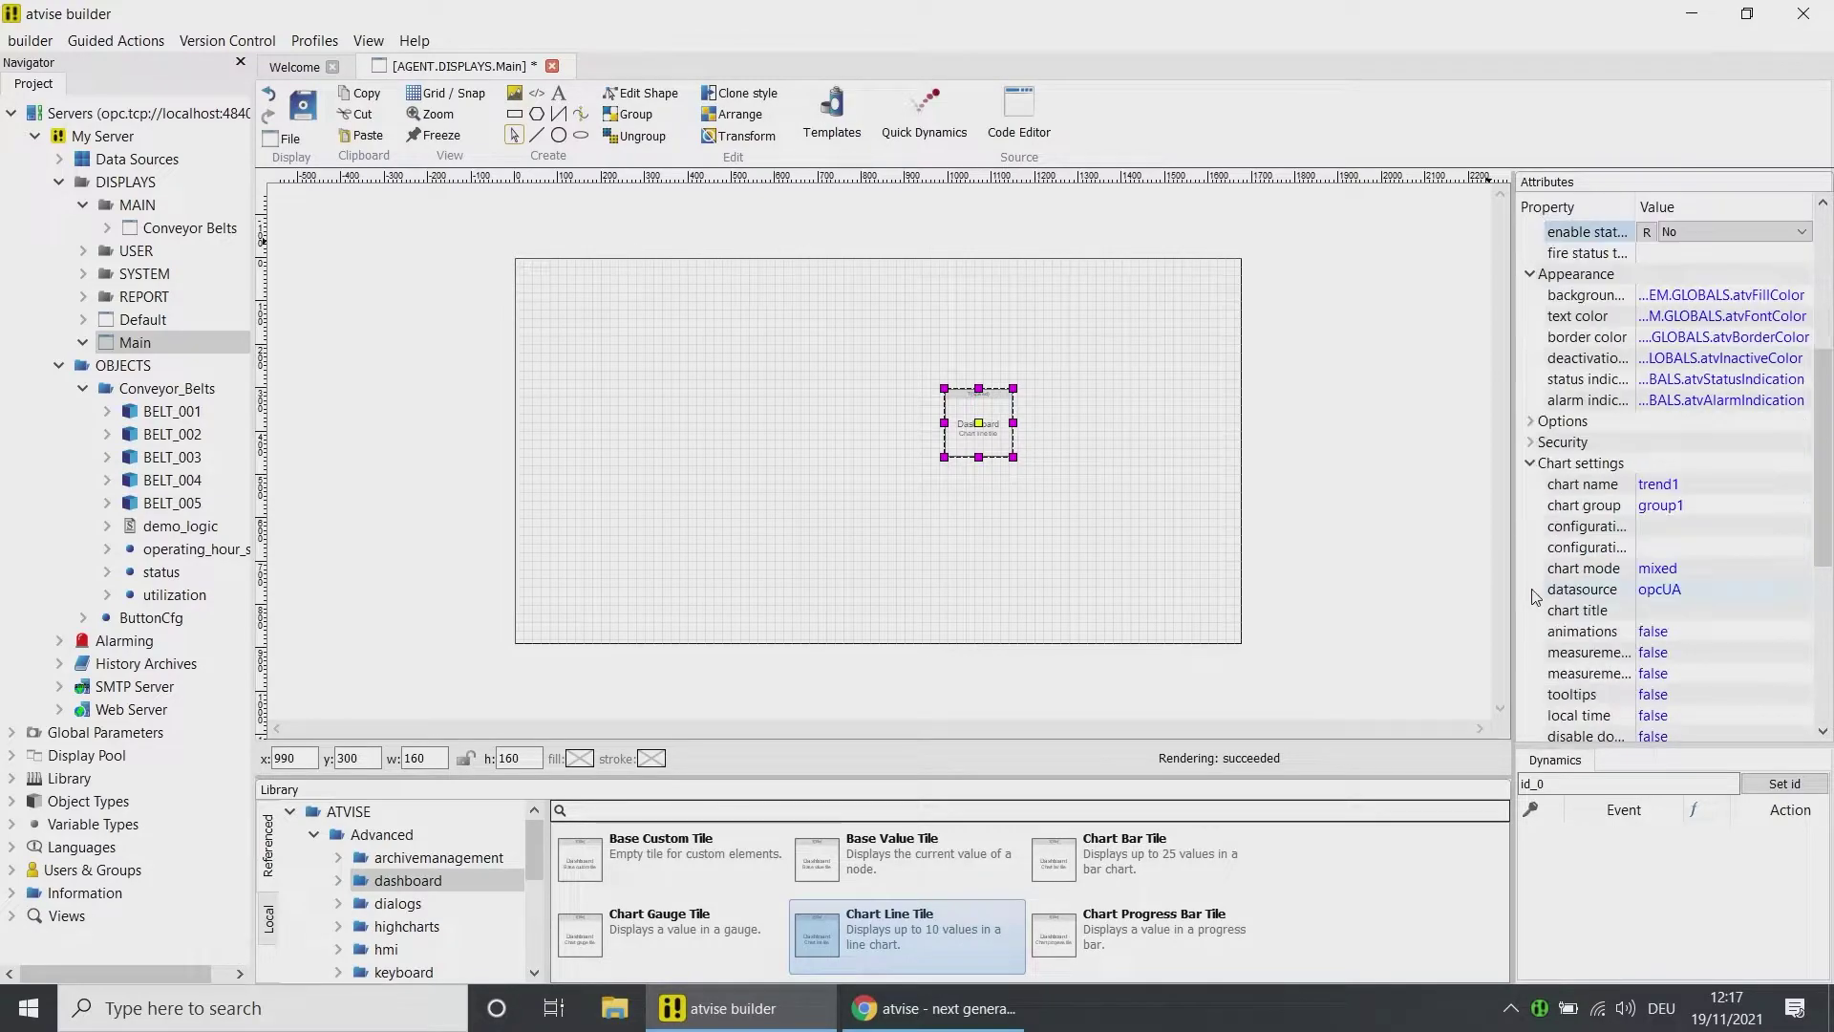
scroll(1533, 595, down, 2)
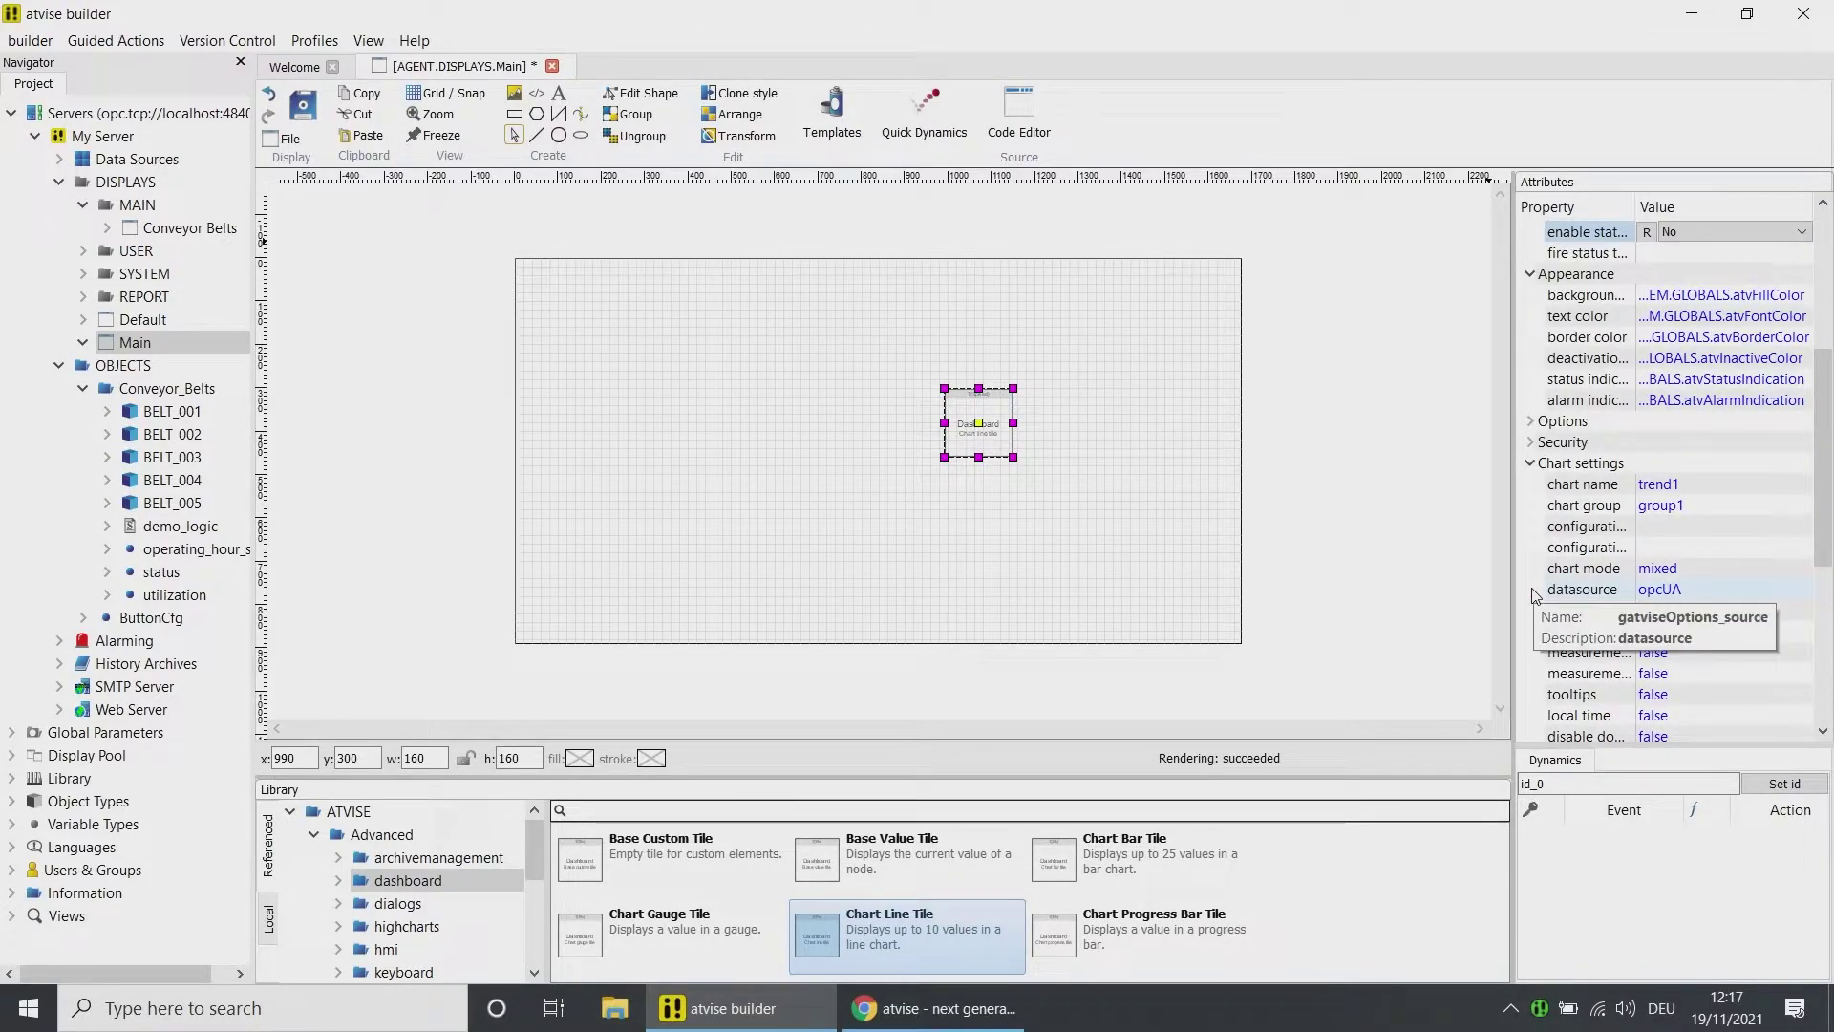
scroll(1533, 594, down, 2)
- Set the line chart's Y-Axis-1 minimum to 0 and maximum to 15
click(1531, 568)
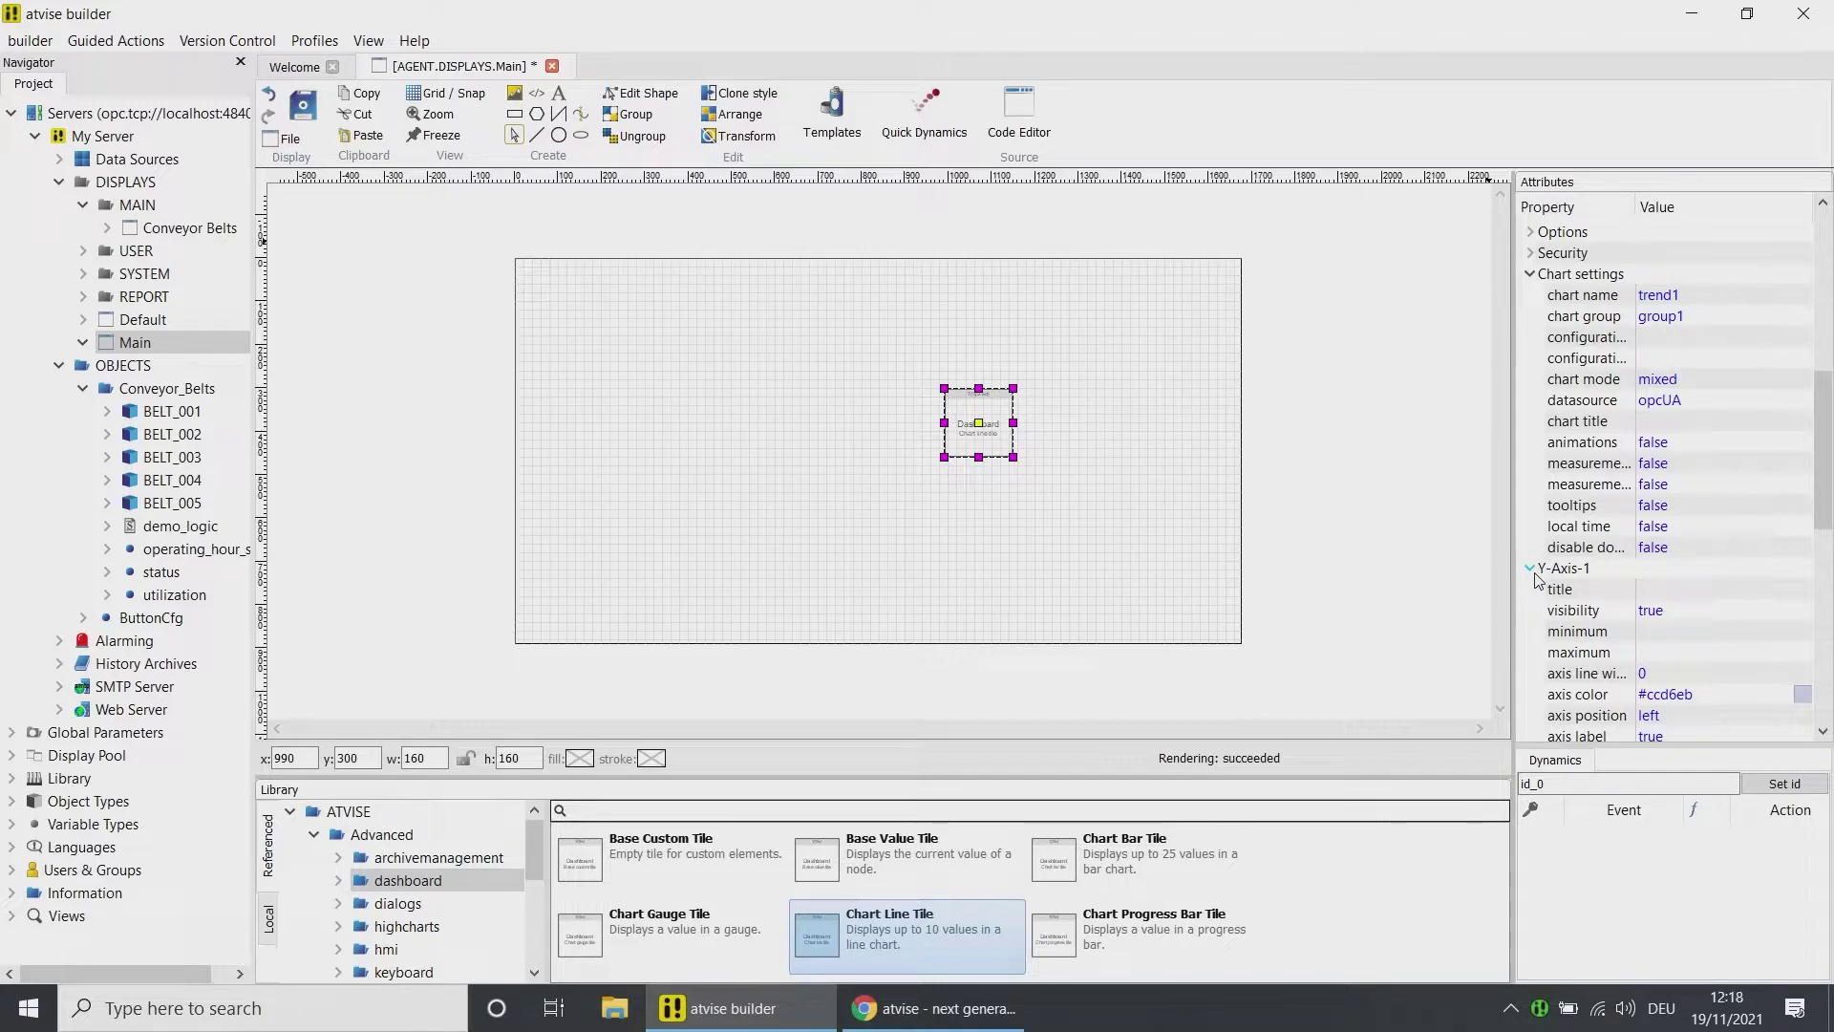
scroll(1535, 580, down, 1)
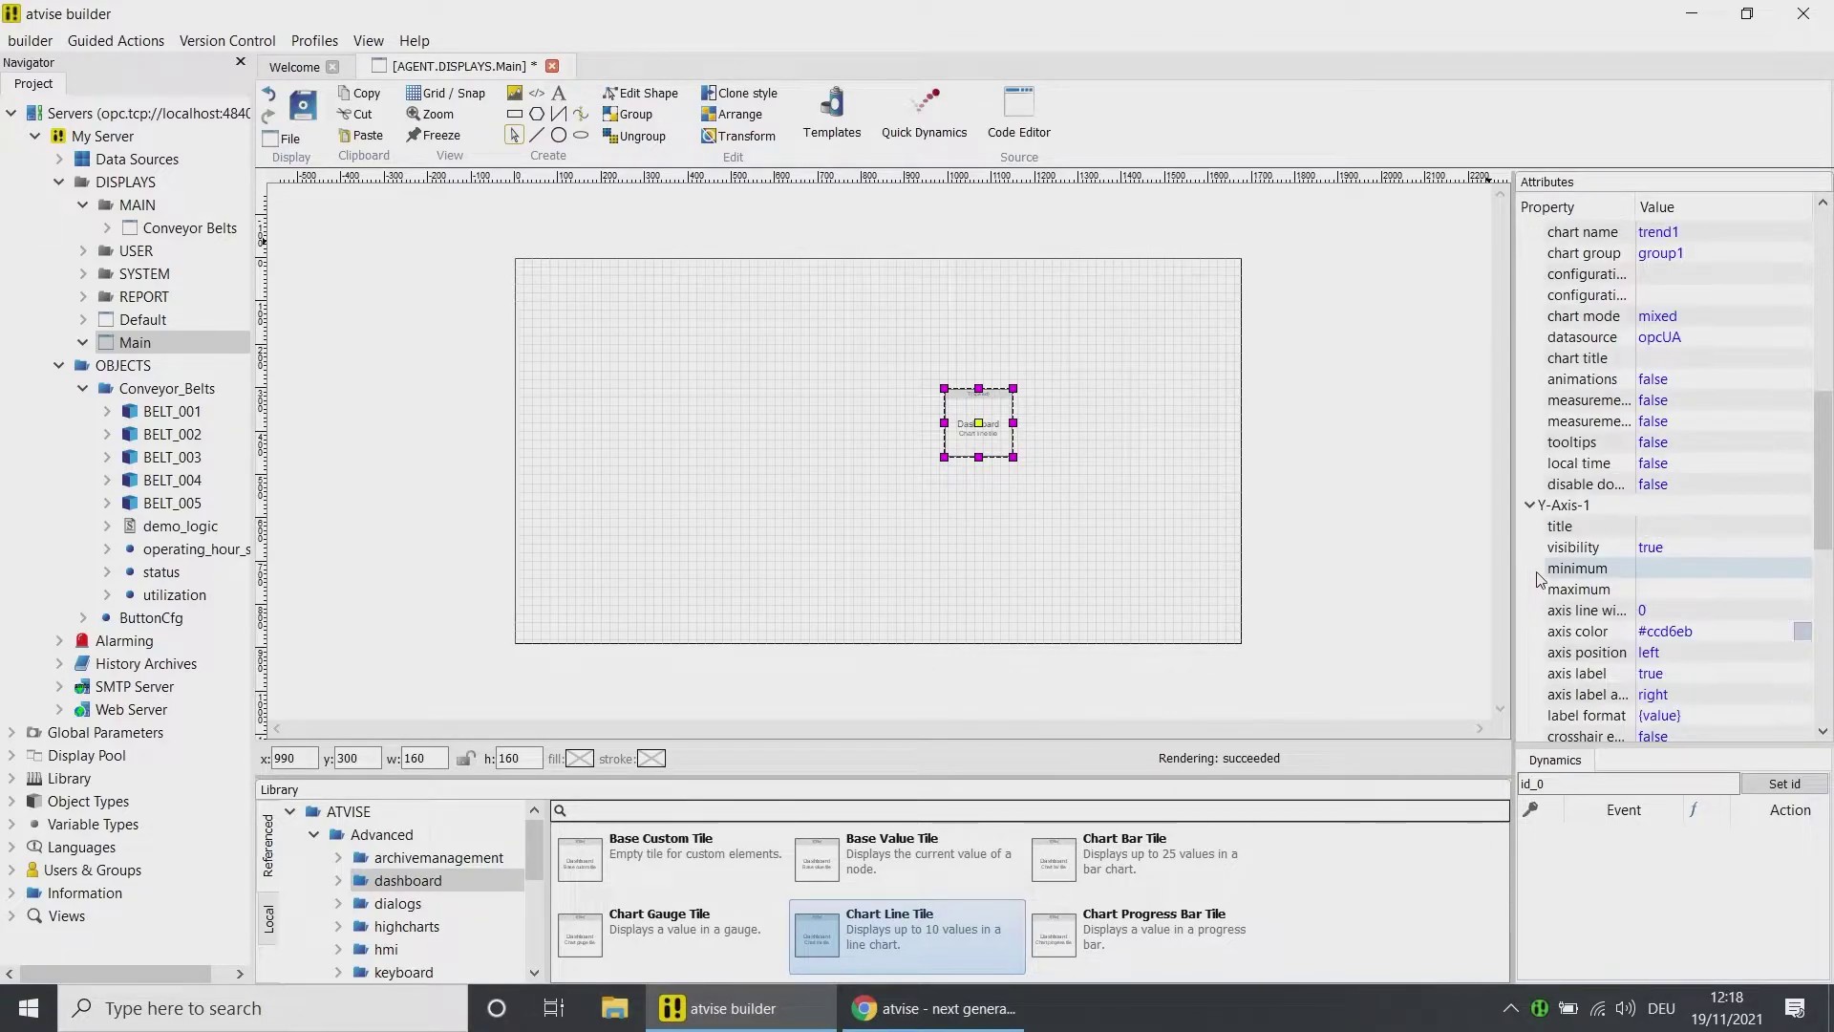
click(1643, 568)
text(0)
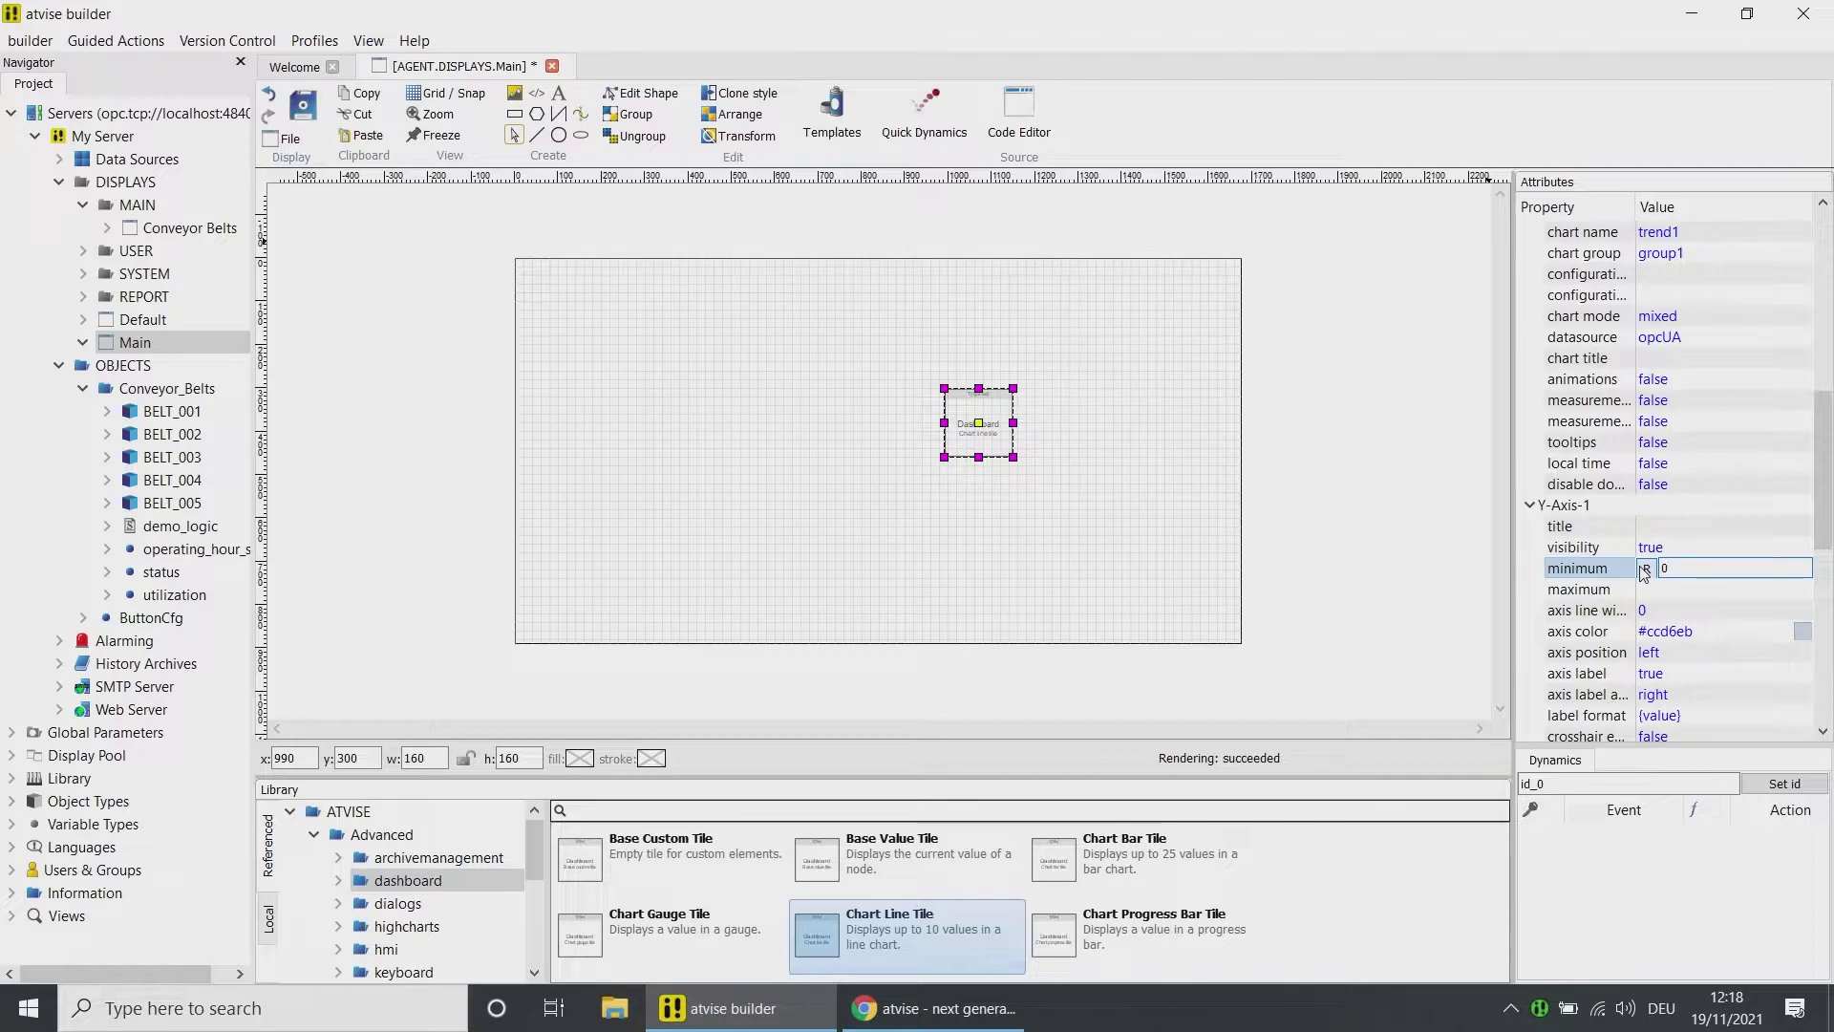
click(1642, 589)
text(15)
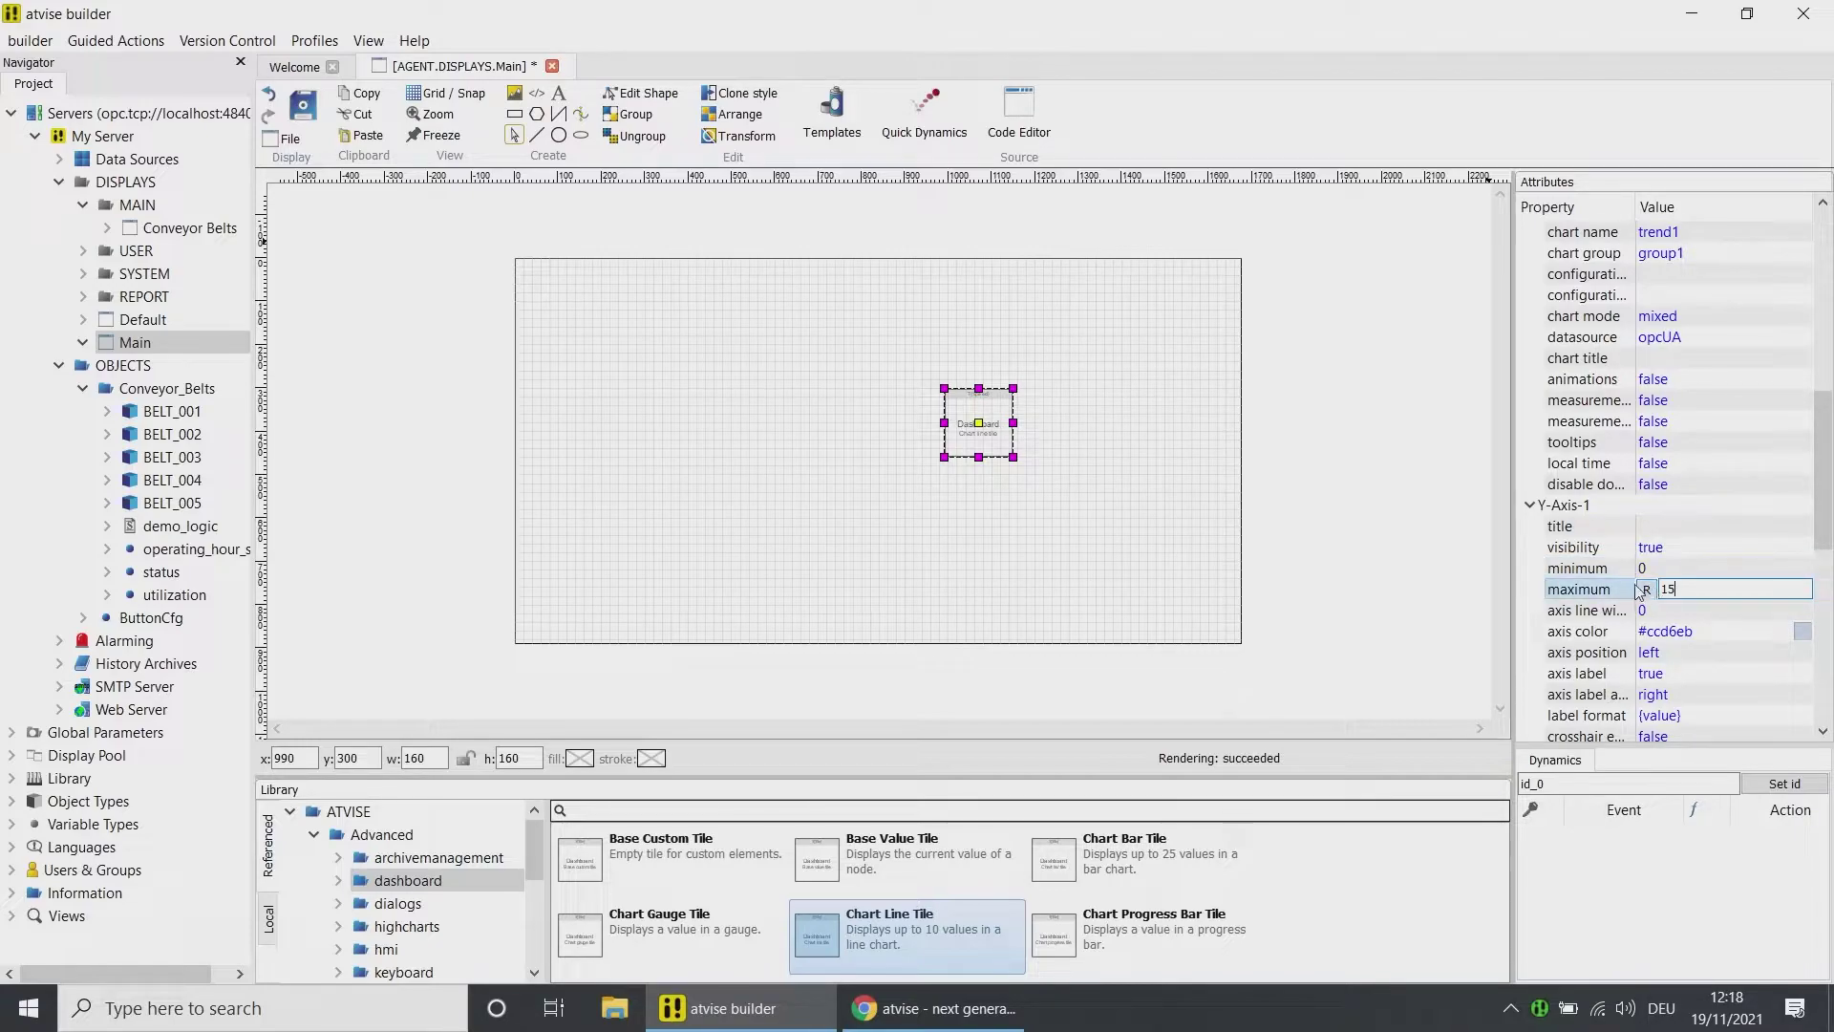
key(Return)
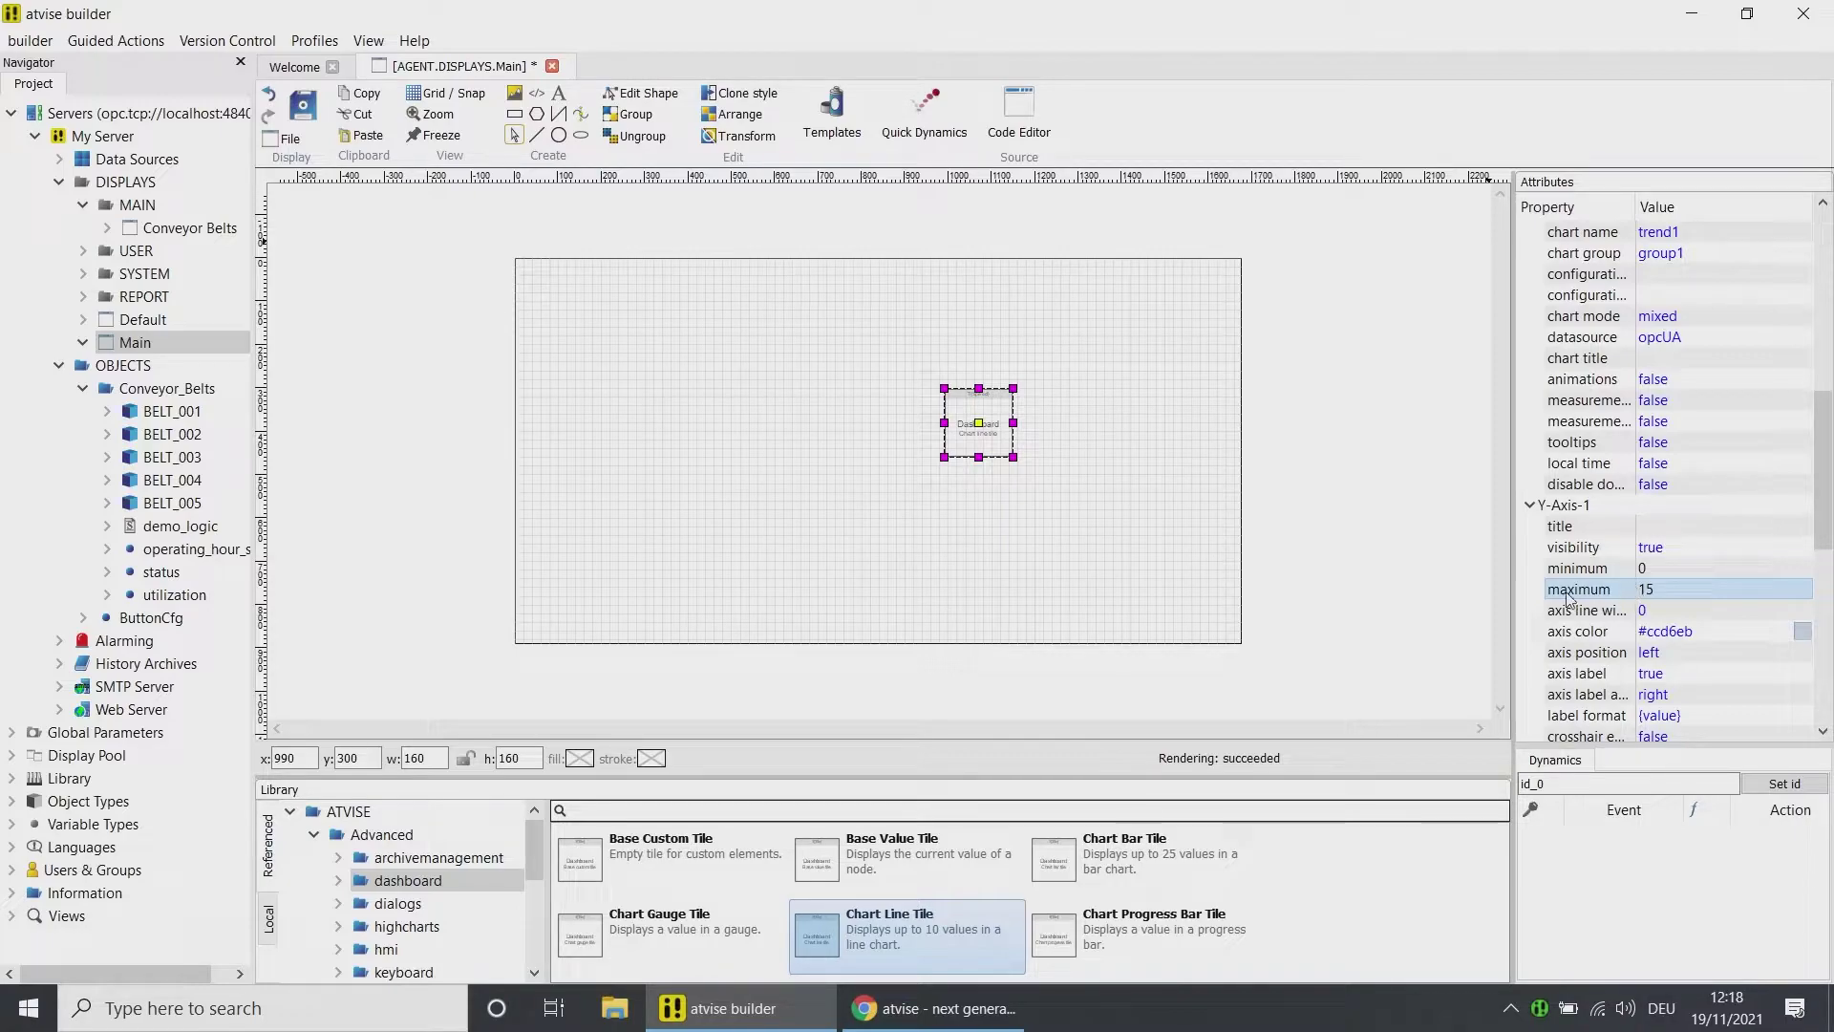
scroll(1538, 558, down, 8)
click(1531, 547)
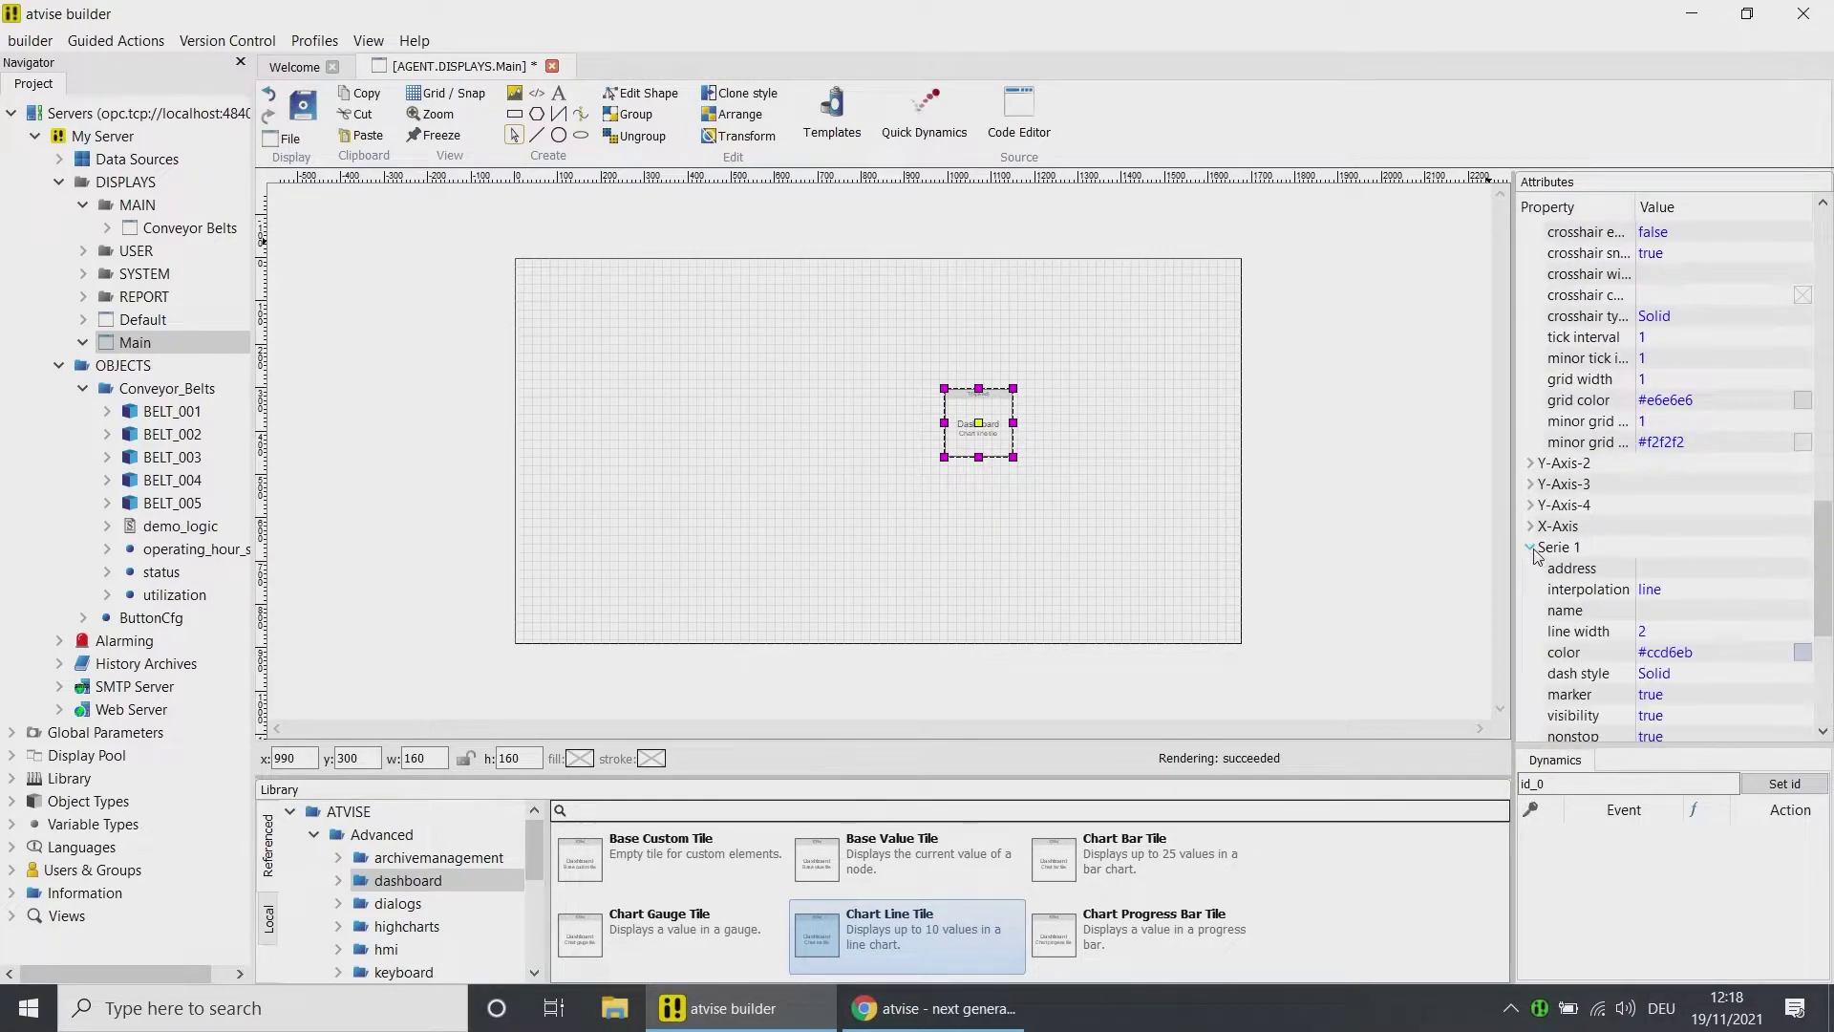
- Bind Serie 1 to BELT_001 speed and name it T{CB1}
click(1643, 569)
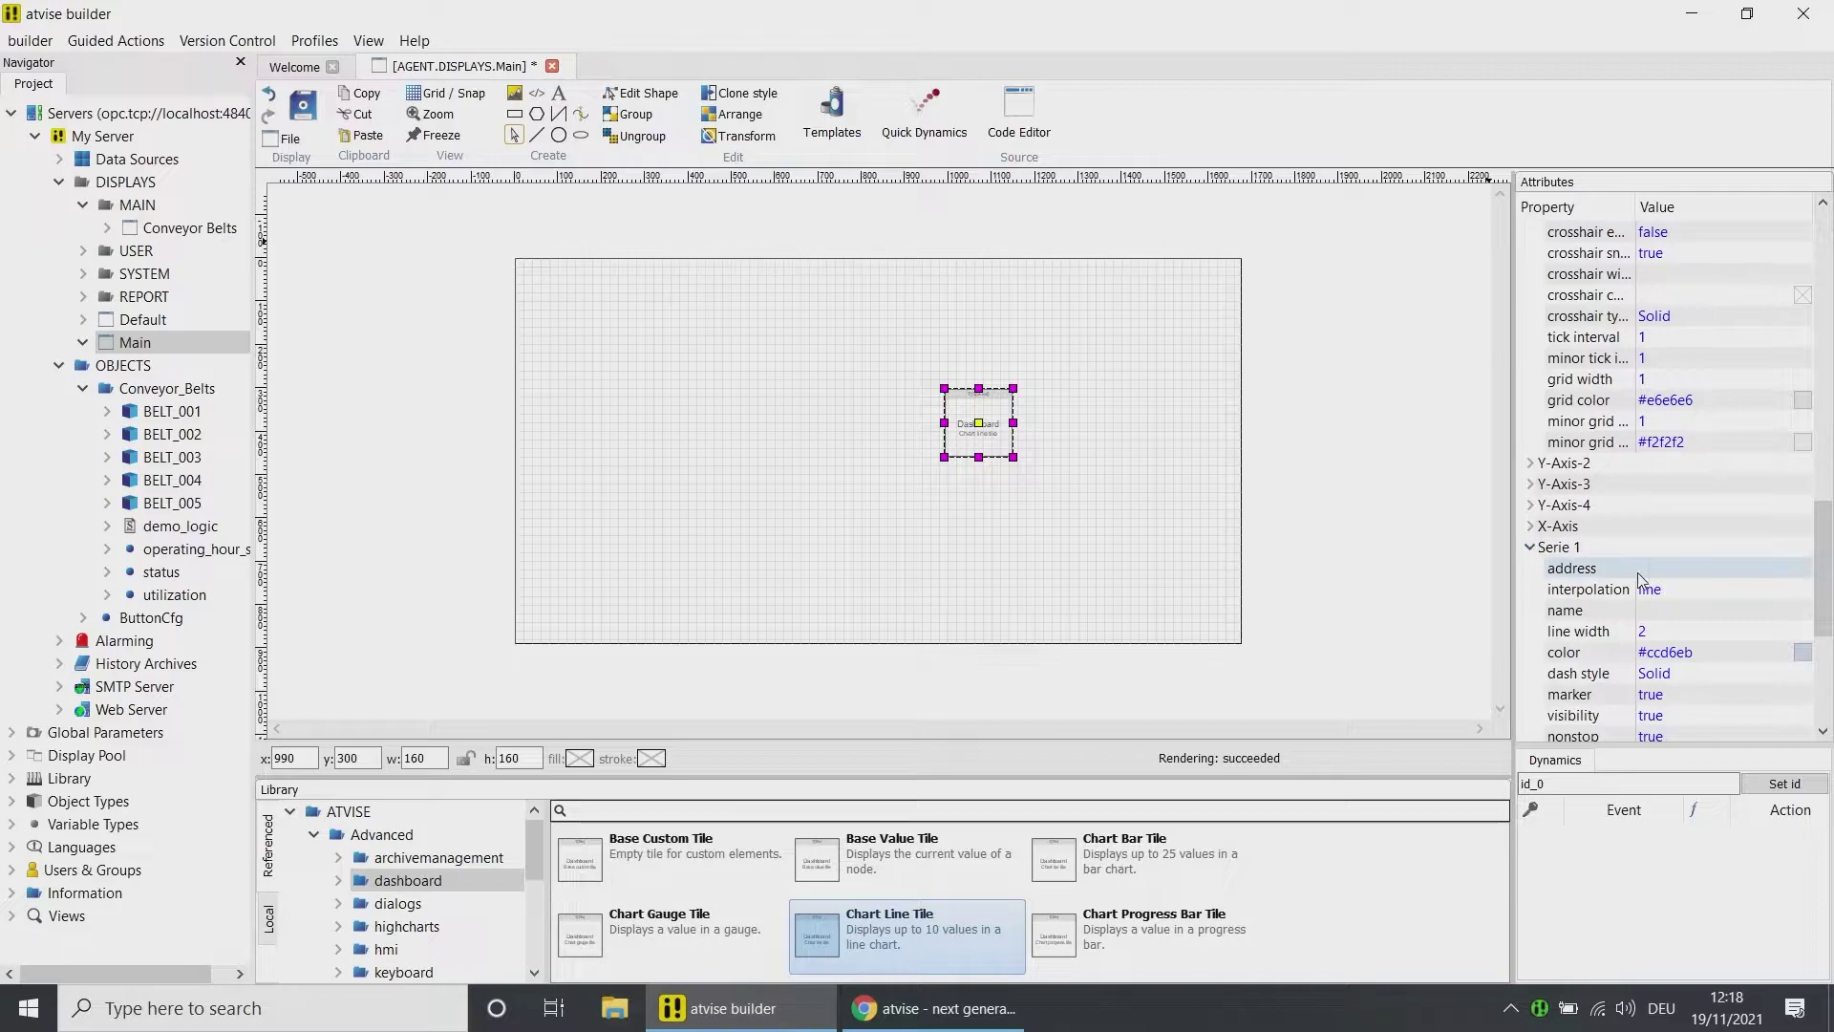
click(1646, 571)
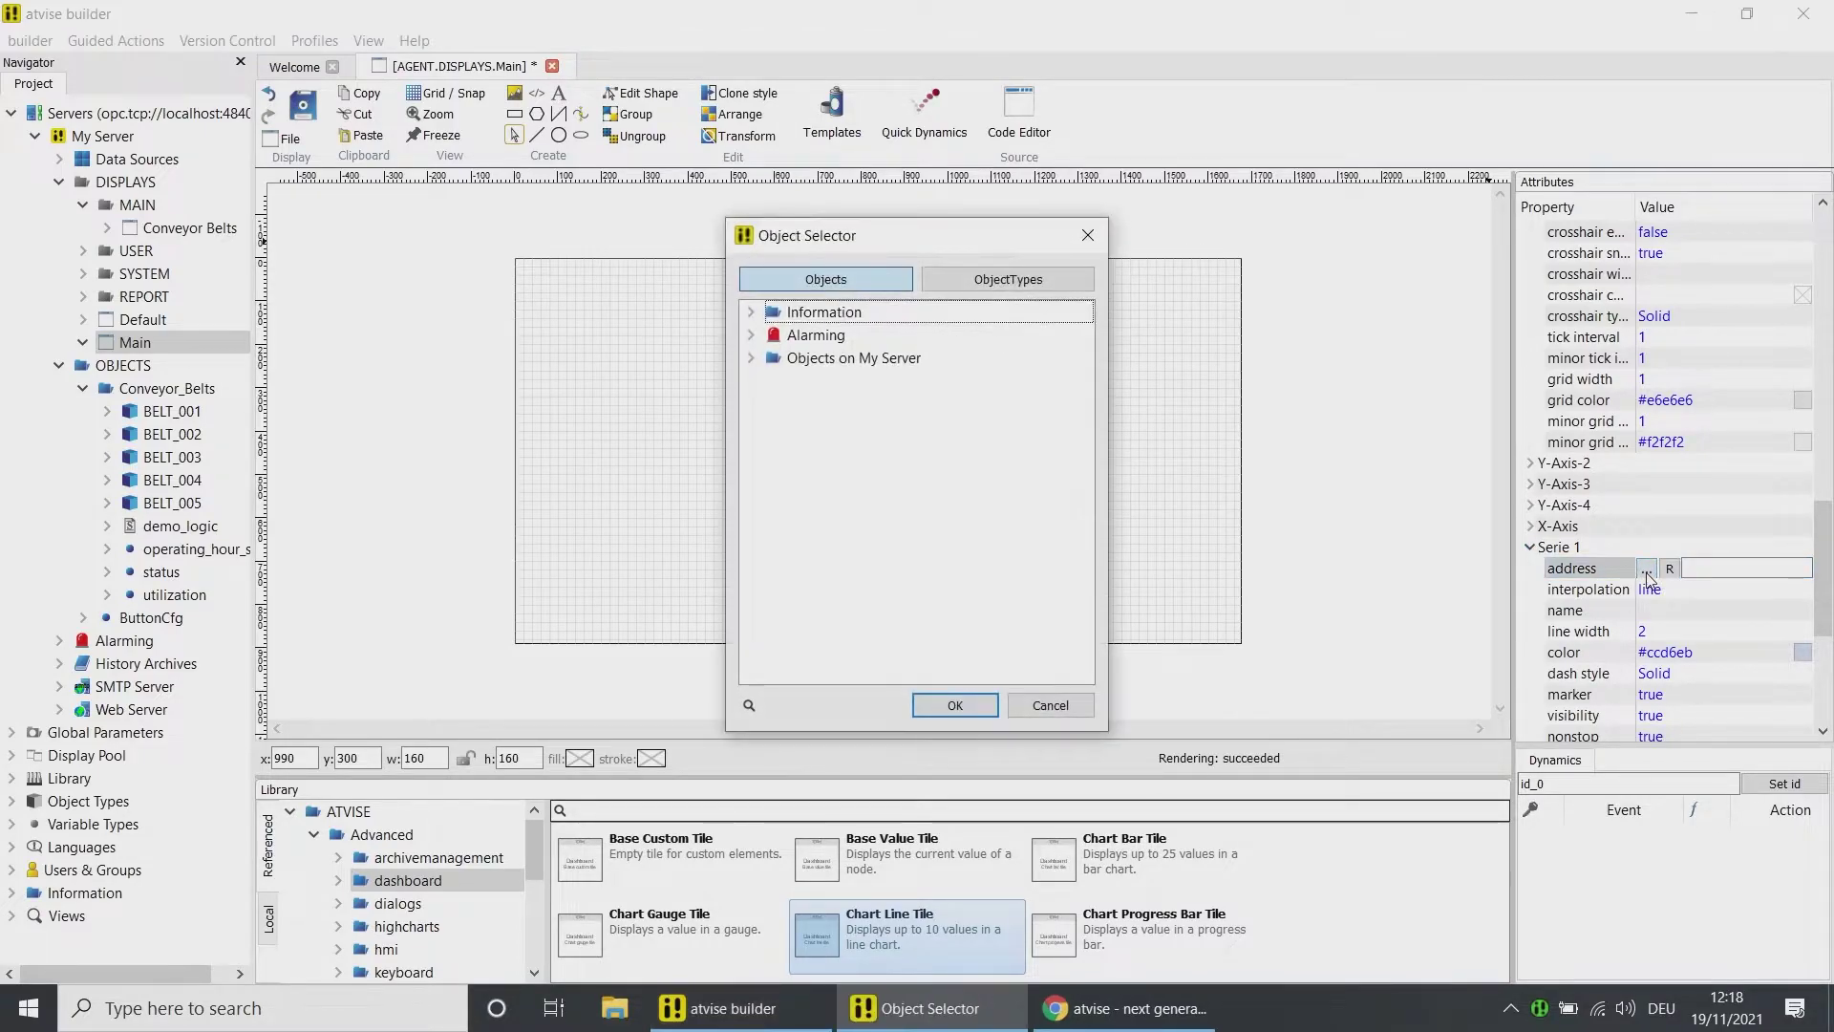
click(751, 359)
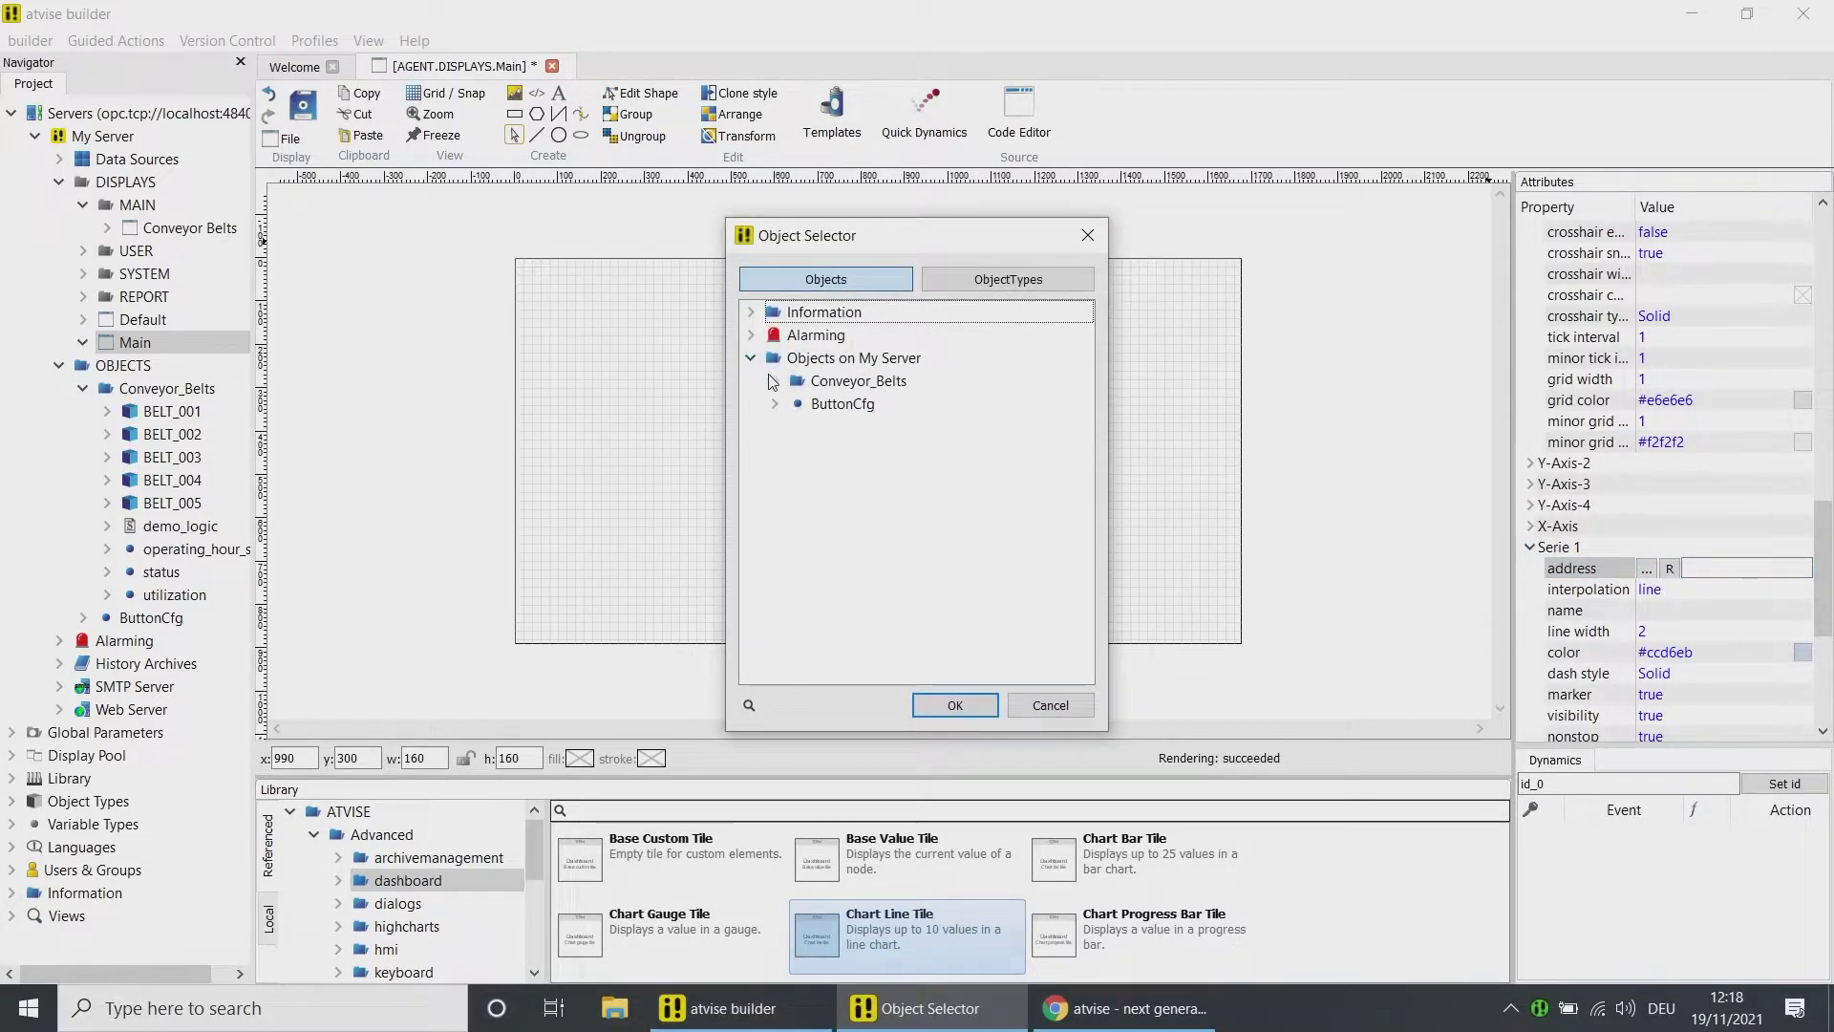
click(775, 381)
click(798, 404)
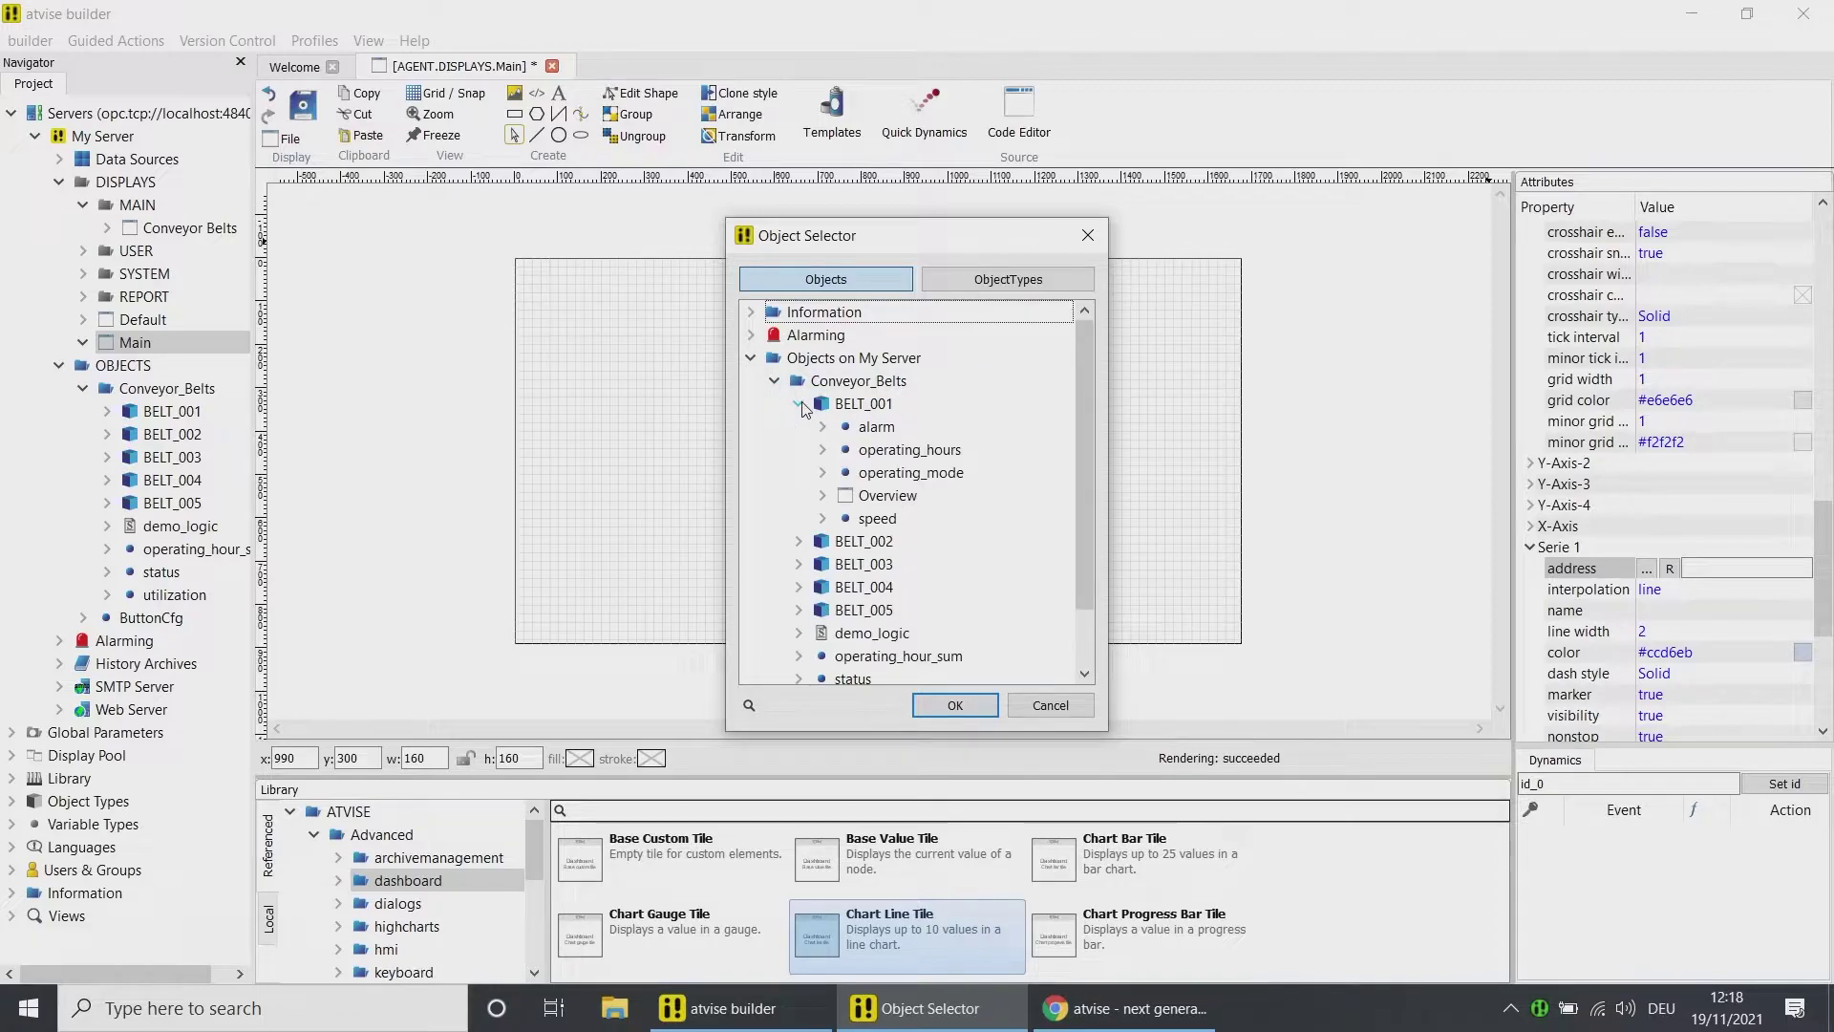
click(877, 519)
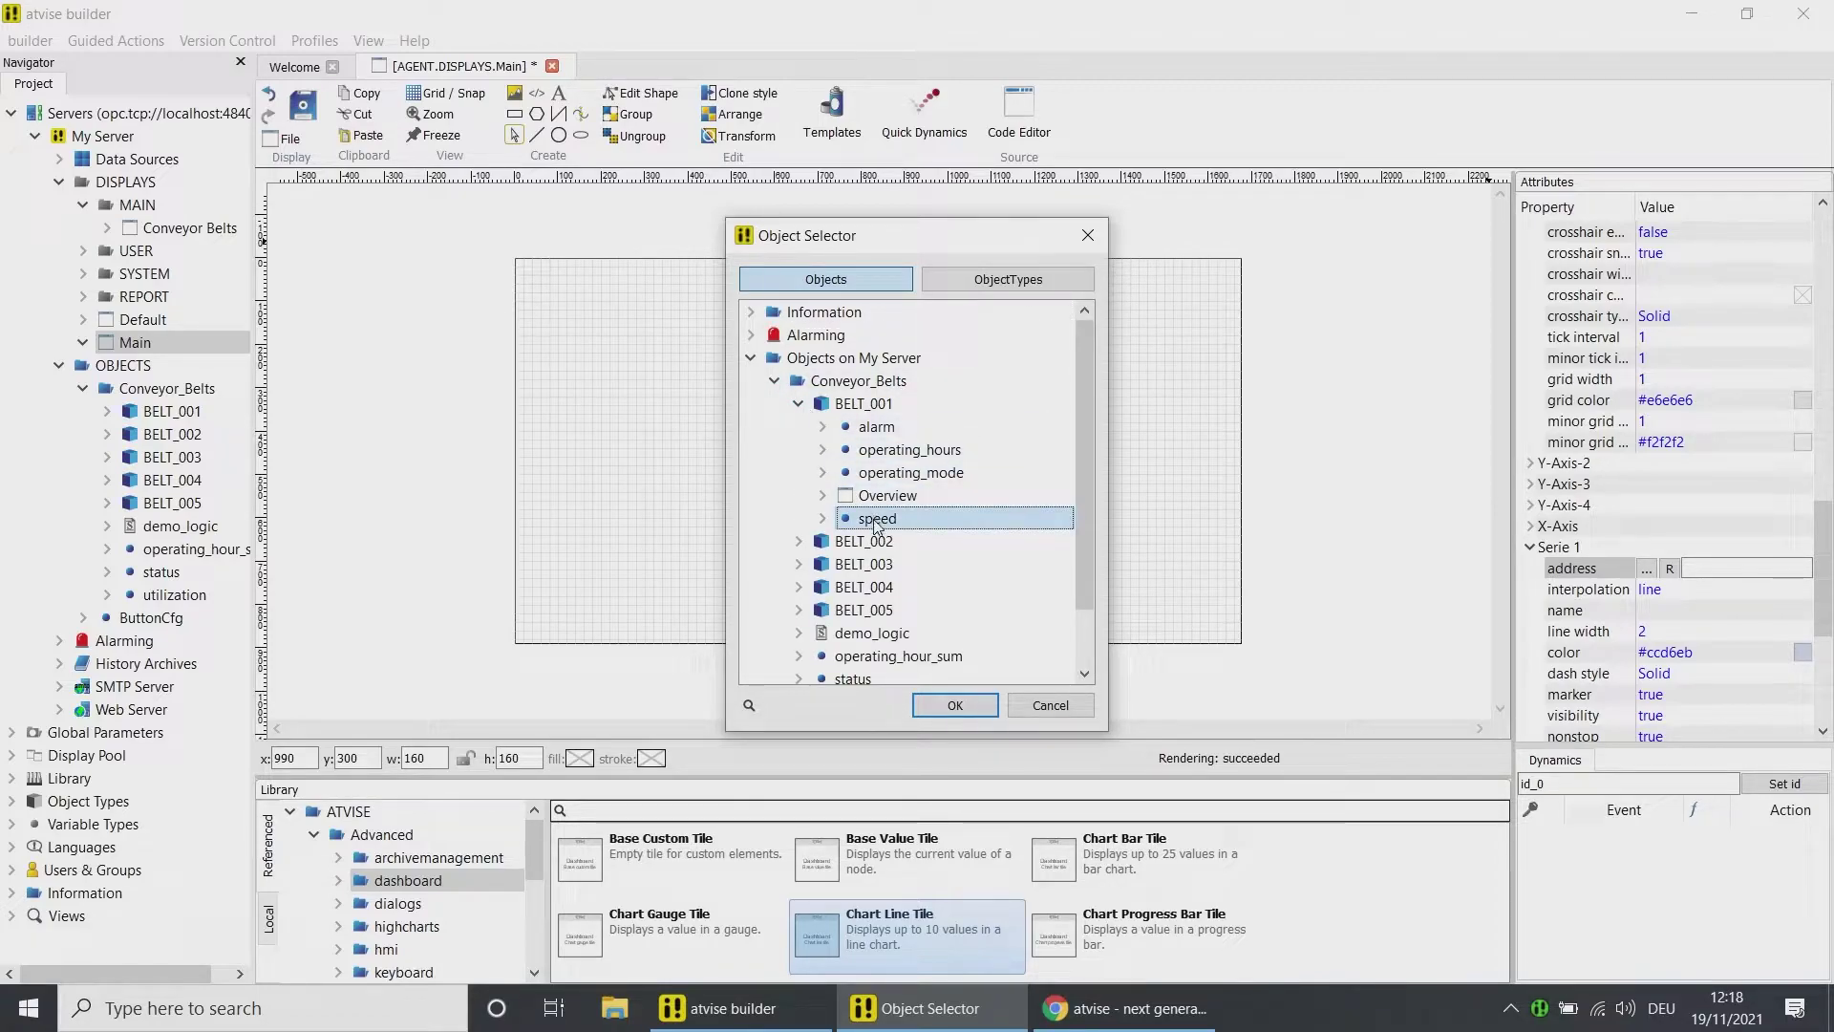
click(948, 707)
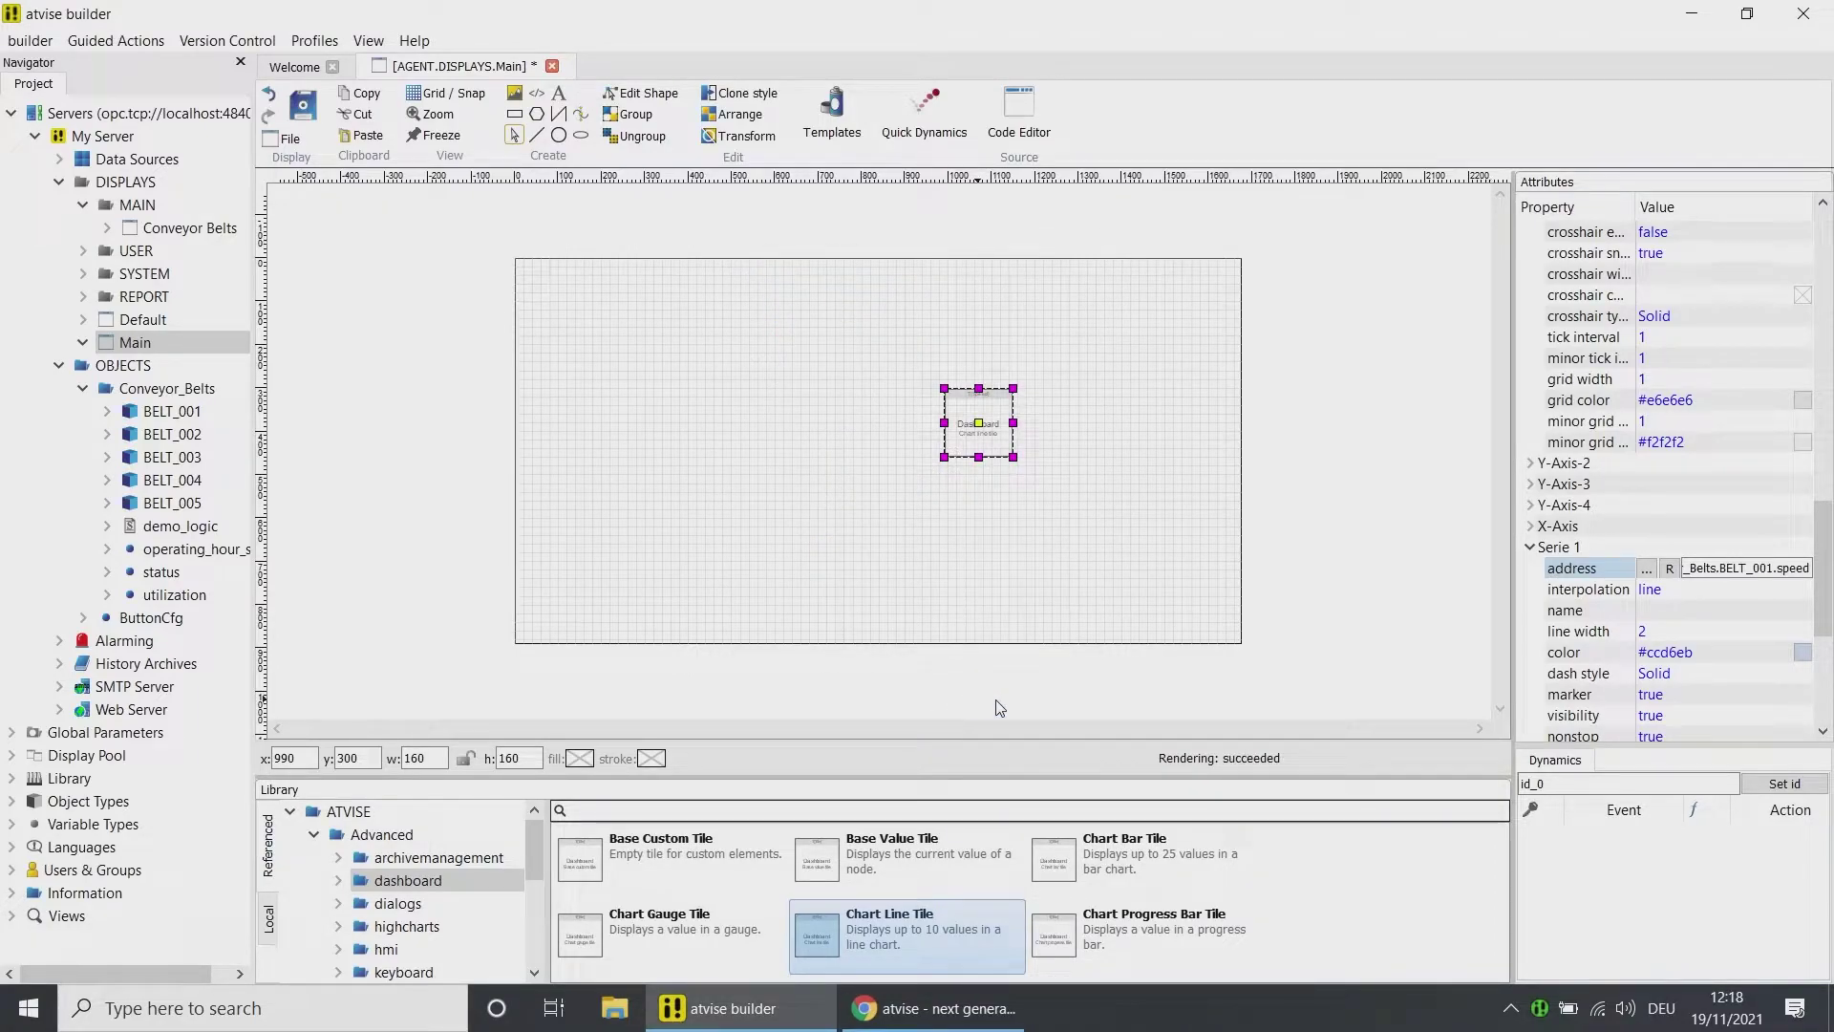
click(1655, 612)
text(R)
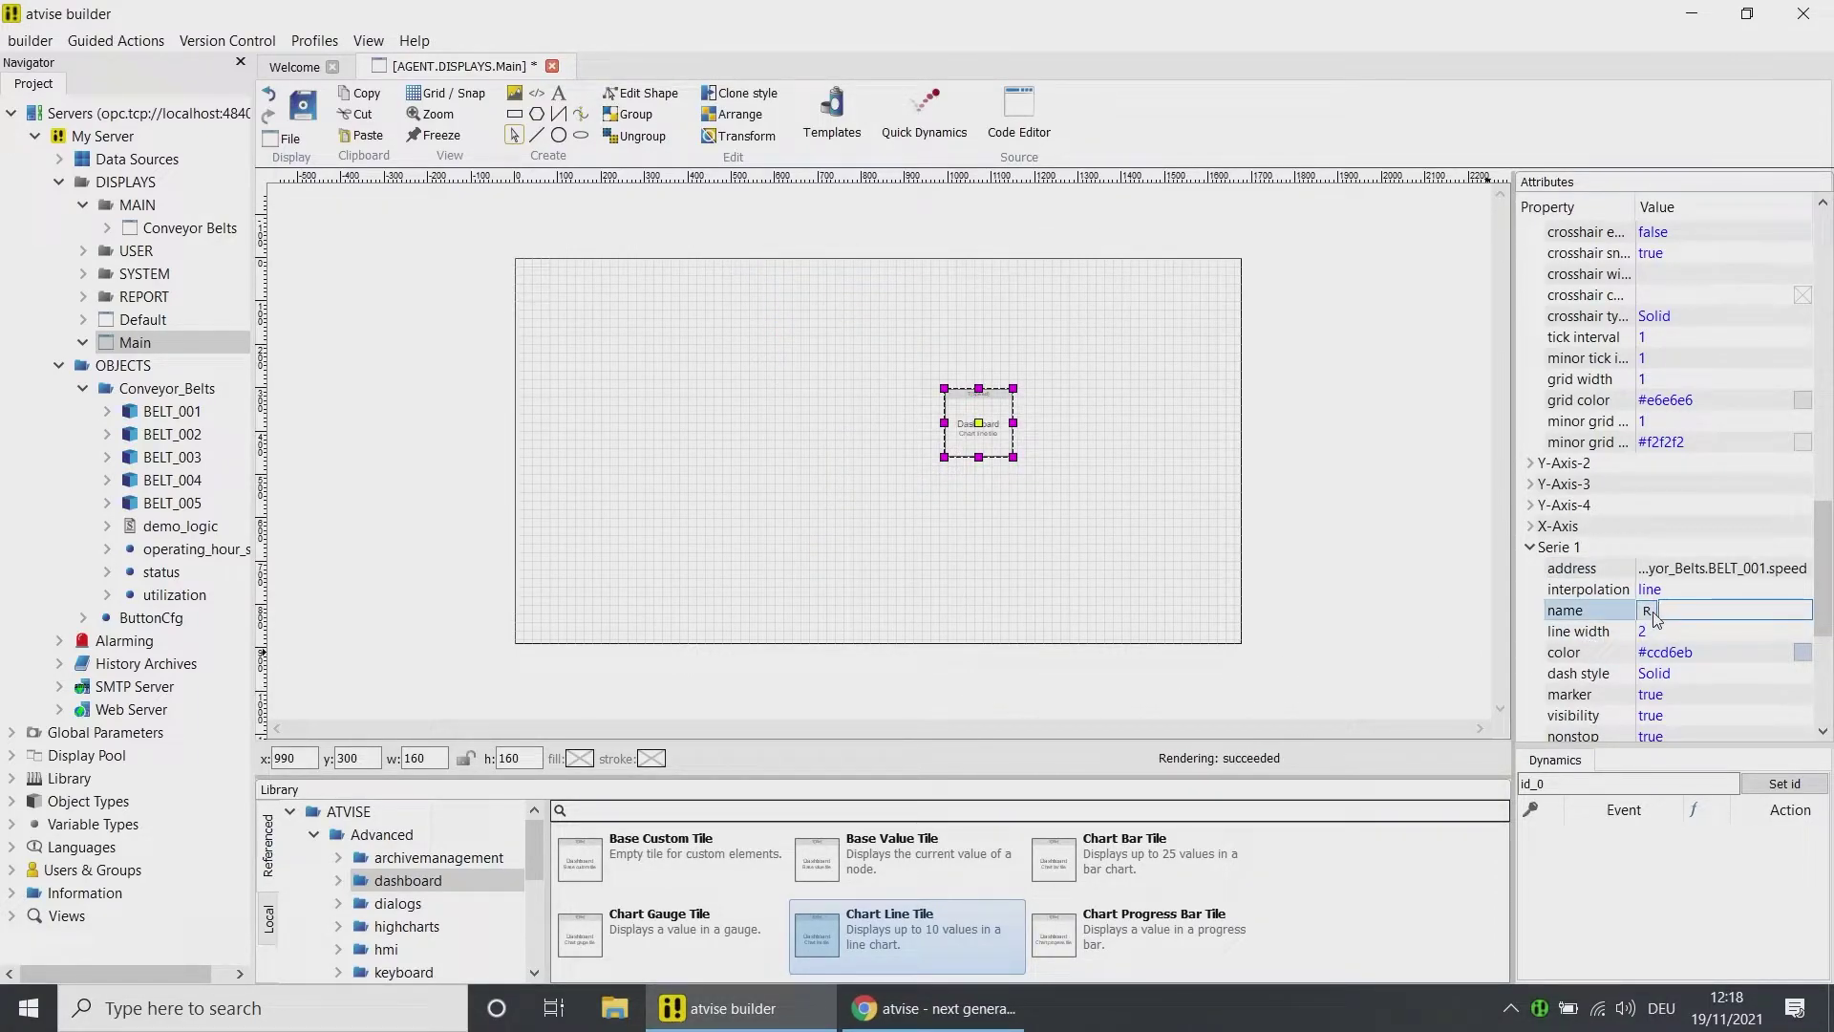
text({CB1})
key(Return)
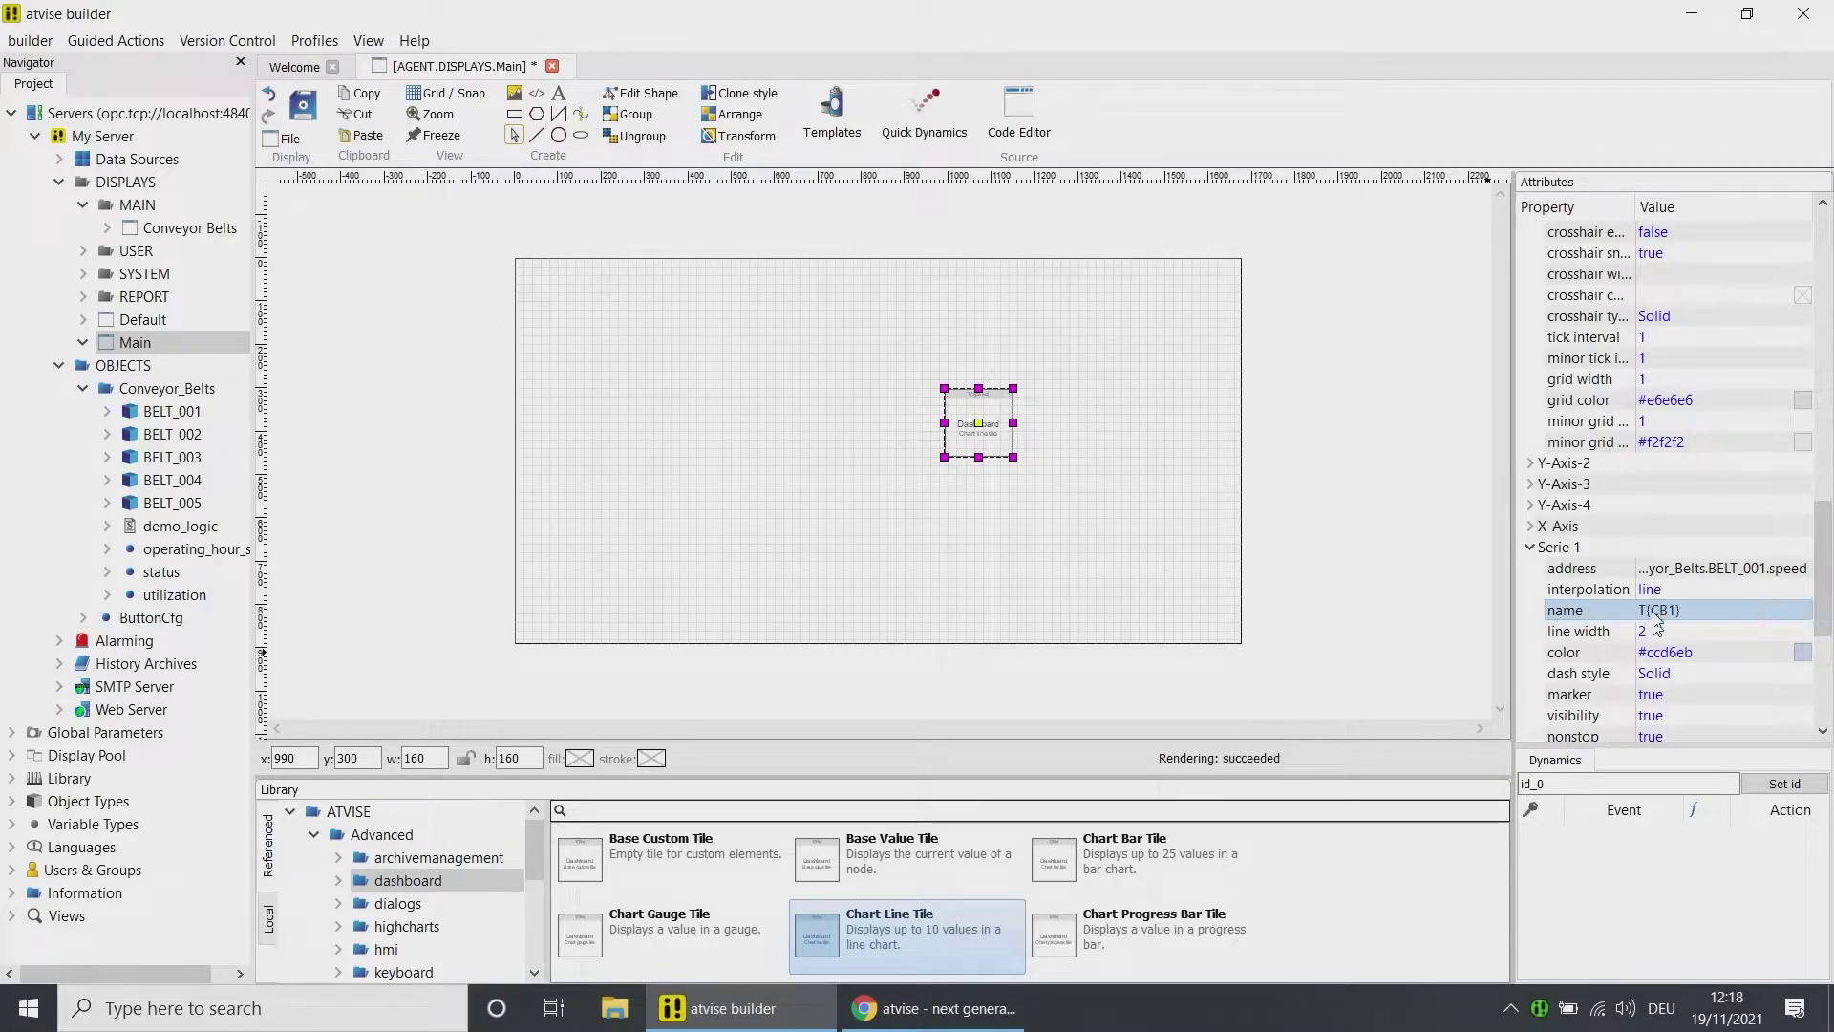
- Bind Serie 2 to BELT_002 speed and name it T{CB2}
scroll(1655, 618, down, 5)
click(1530, 526)
double_click(1719, 546)
click(860, 543)
click(955, 712)
click(1655, 590)
text(R{CB)
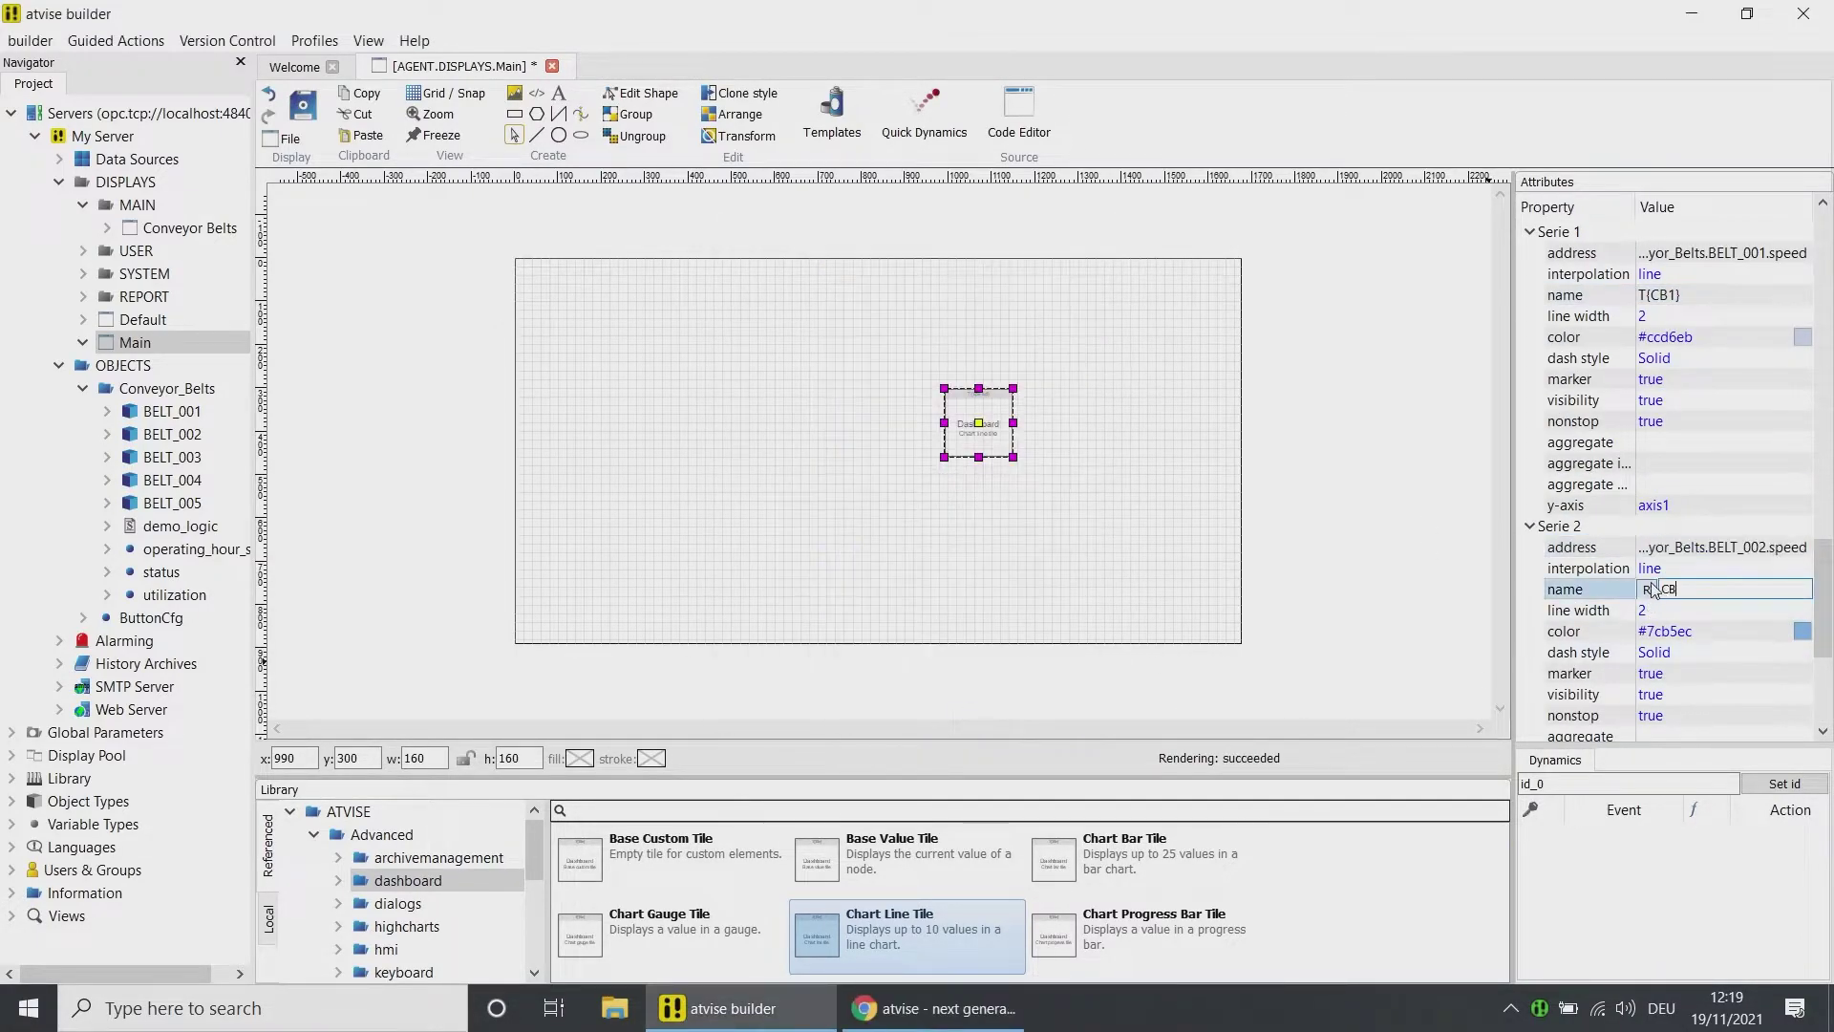
text(2})
key(Return)
- Bind Serie 3 to BELT_003 speed and name it T{CB3}
double_click(1719, 568)
click(955, 712)
click(1655, 599)
text(T{CB3})
key(Return)
- Bind Serie 4 to BELT_004 speed and name it T{CB4}
scroll(1633, 594, down, 2)
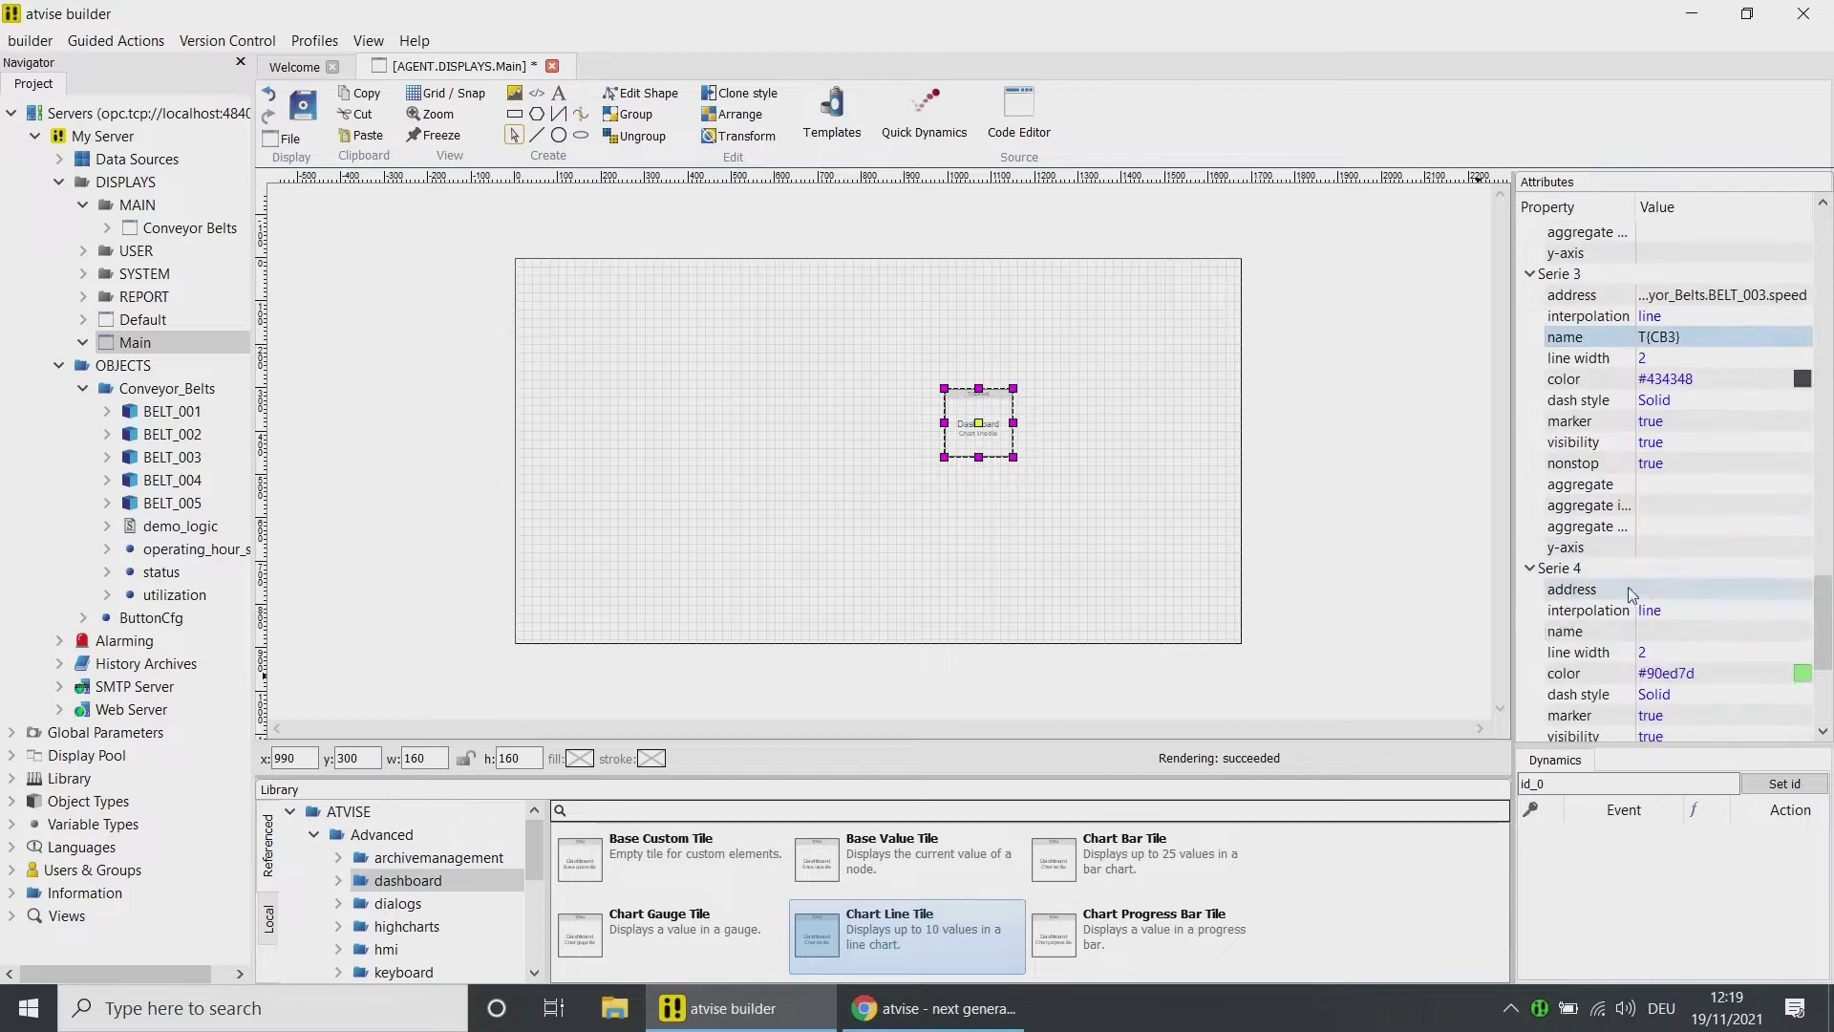
double_click(1632, 590)
click(860, 478)
click(956, 711)
click(1662, 631)
text(T{CB4})
key(Return)
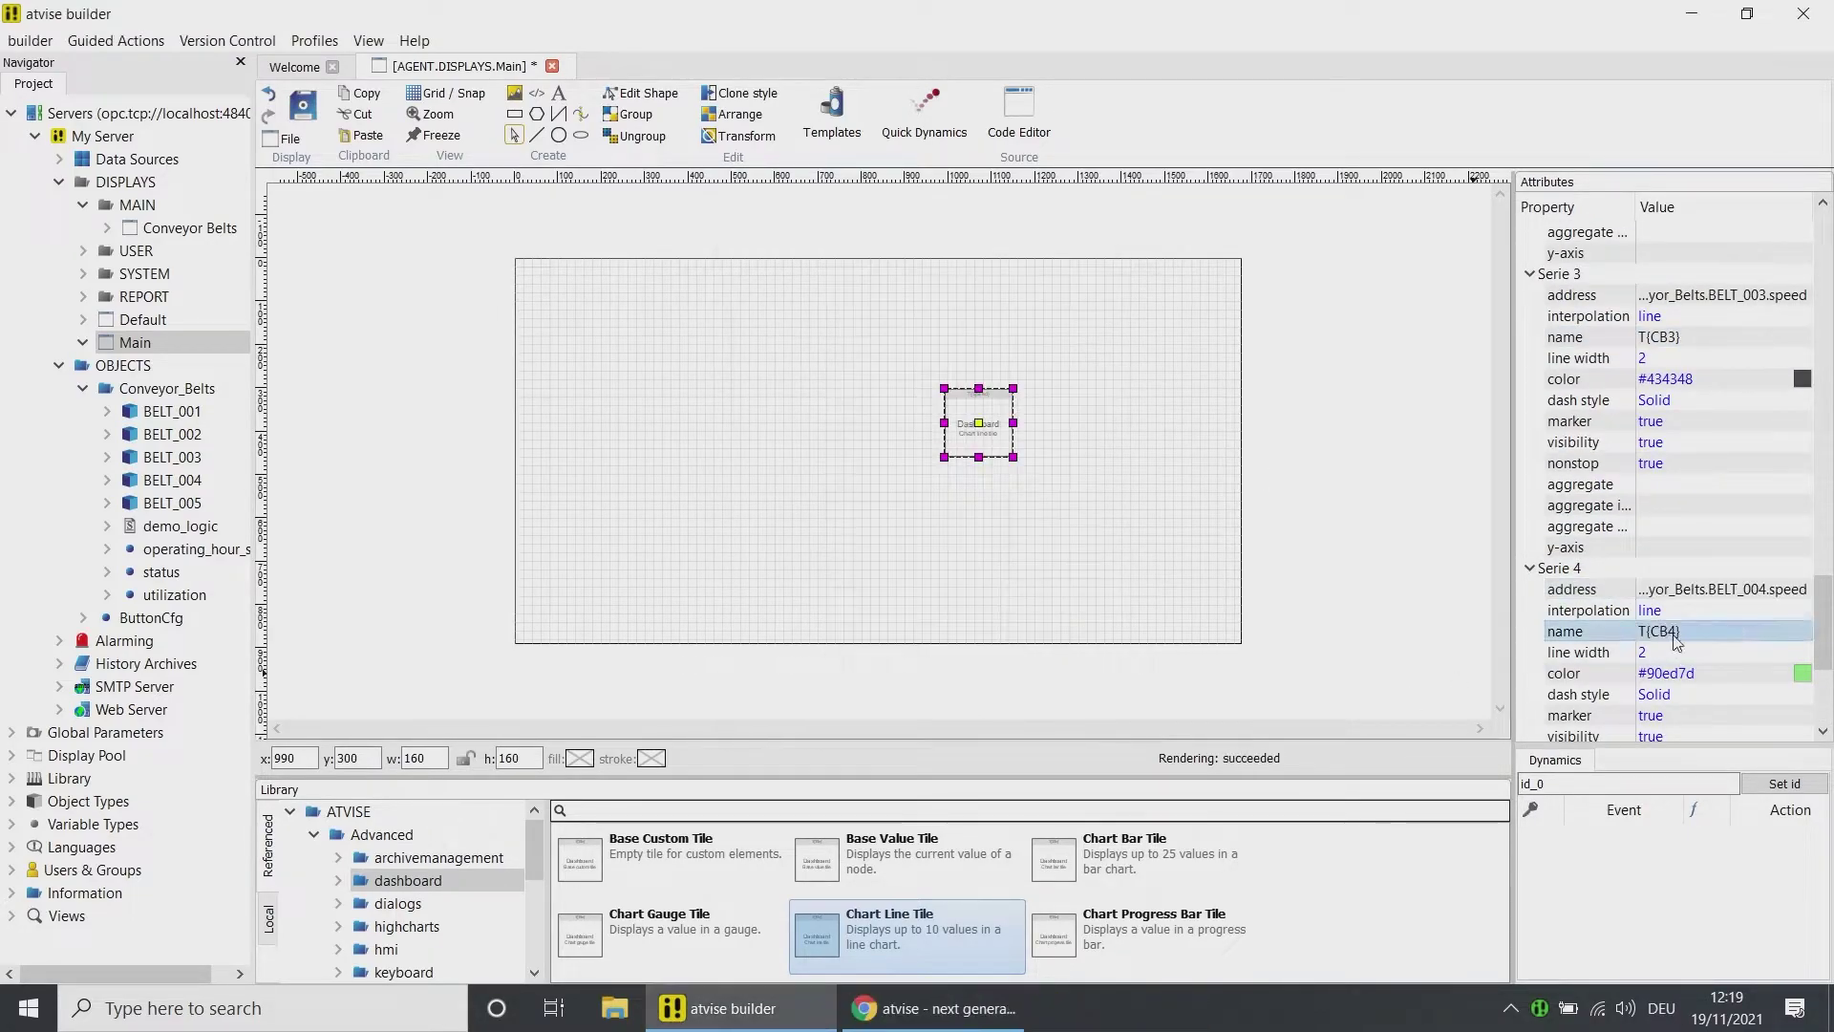
- Bind Serie 5 to BELT_005 speed and name it T{CB5}
scroll(1674, 642, down, 3)
double_click(1651, 607)
click(946, 704)
click(1656, 648)
text(T{CB5})
key(Return)
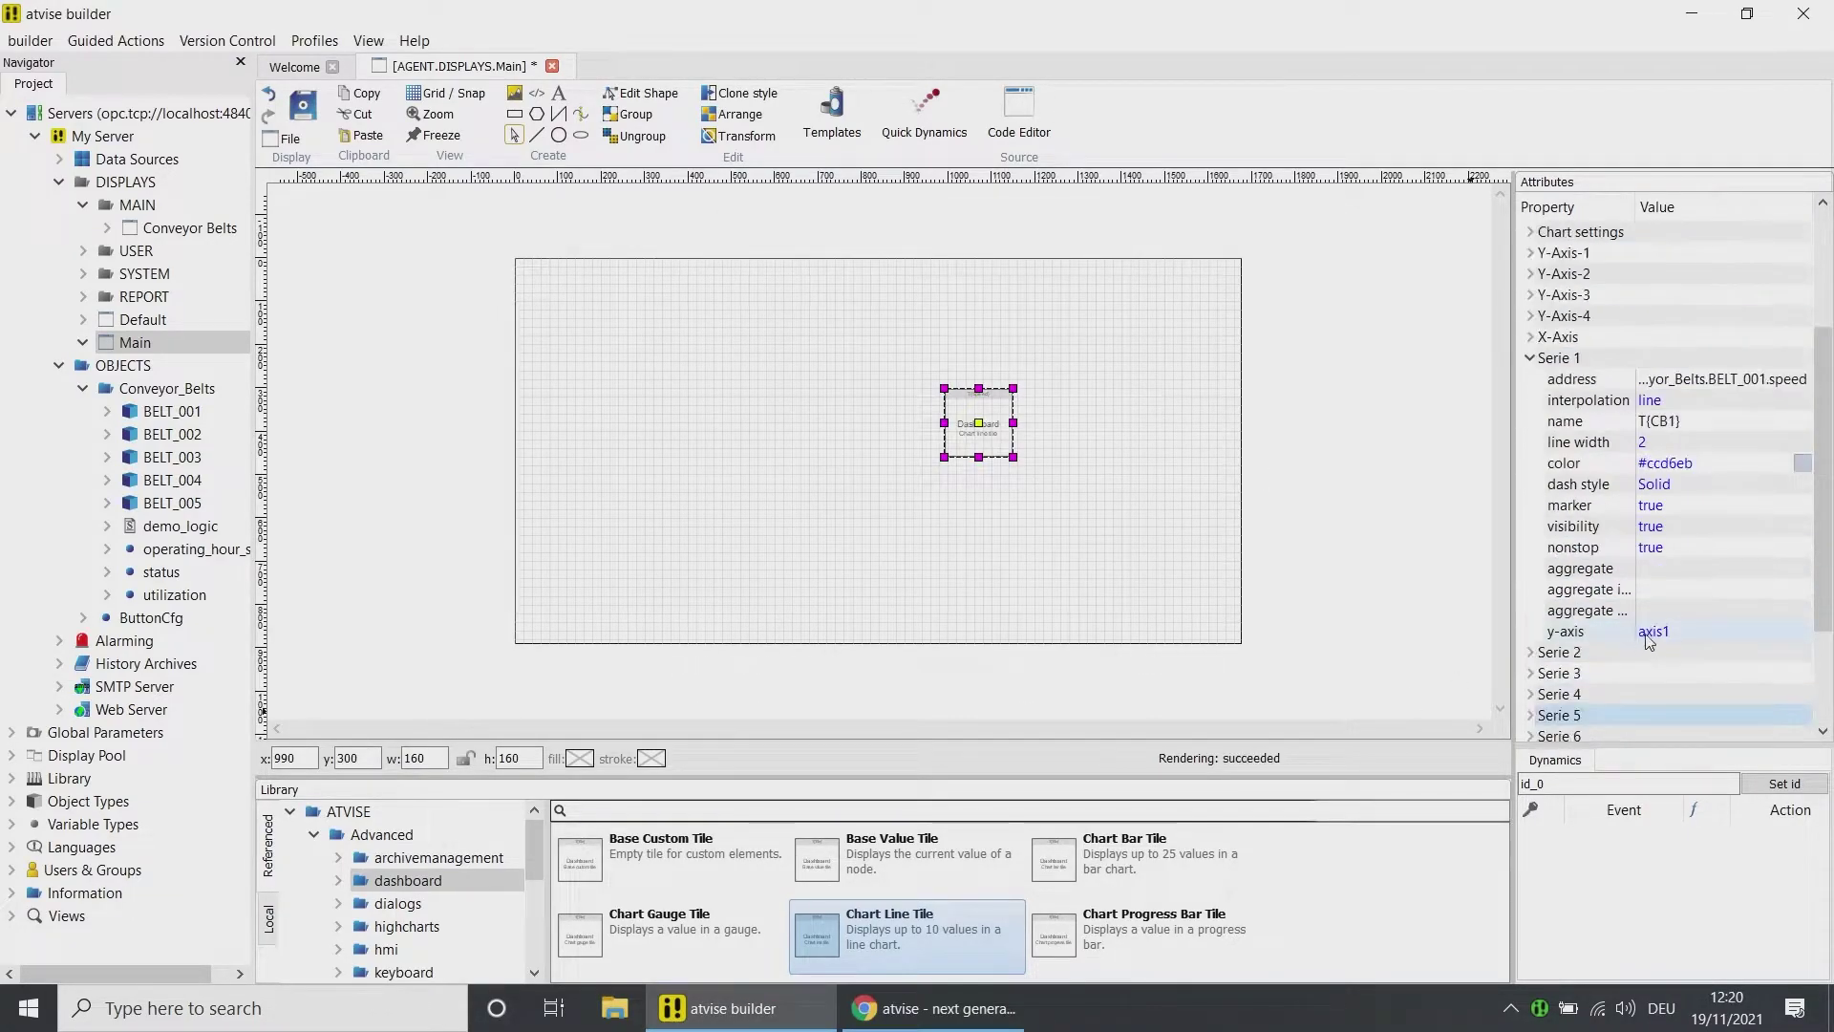
- Check the Y axis used by series 3 to 5, then deselect the chart tile
scroll(1649, 640, down, 3)
click(1662, 669)
scroll(1662, 669, down, 3)
click(1661, 525)
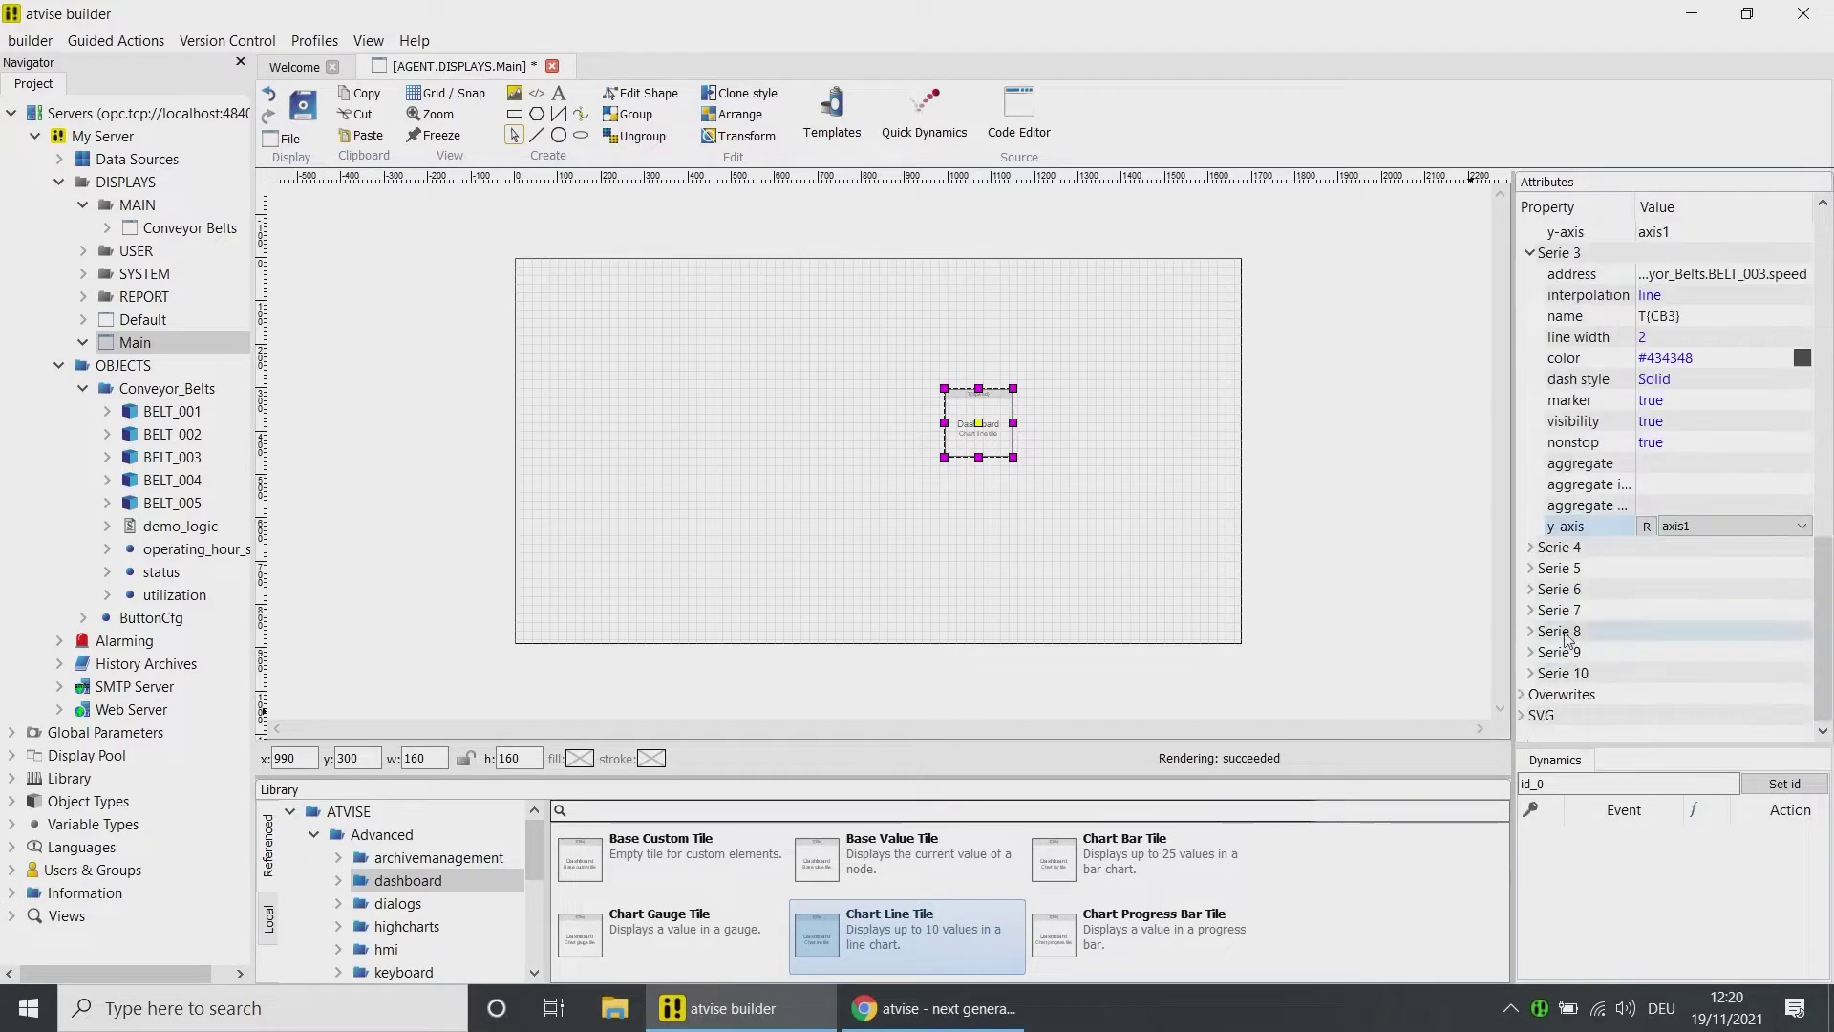
click(1530, 547)
click(1535, 569)
click(1801, 642)
click(1109, 548)
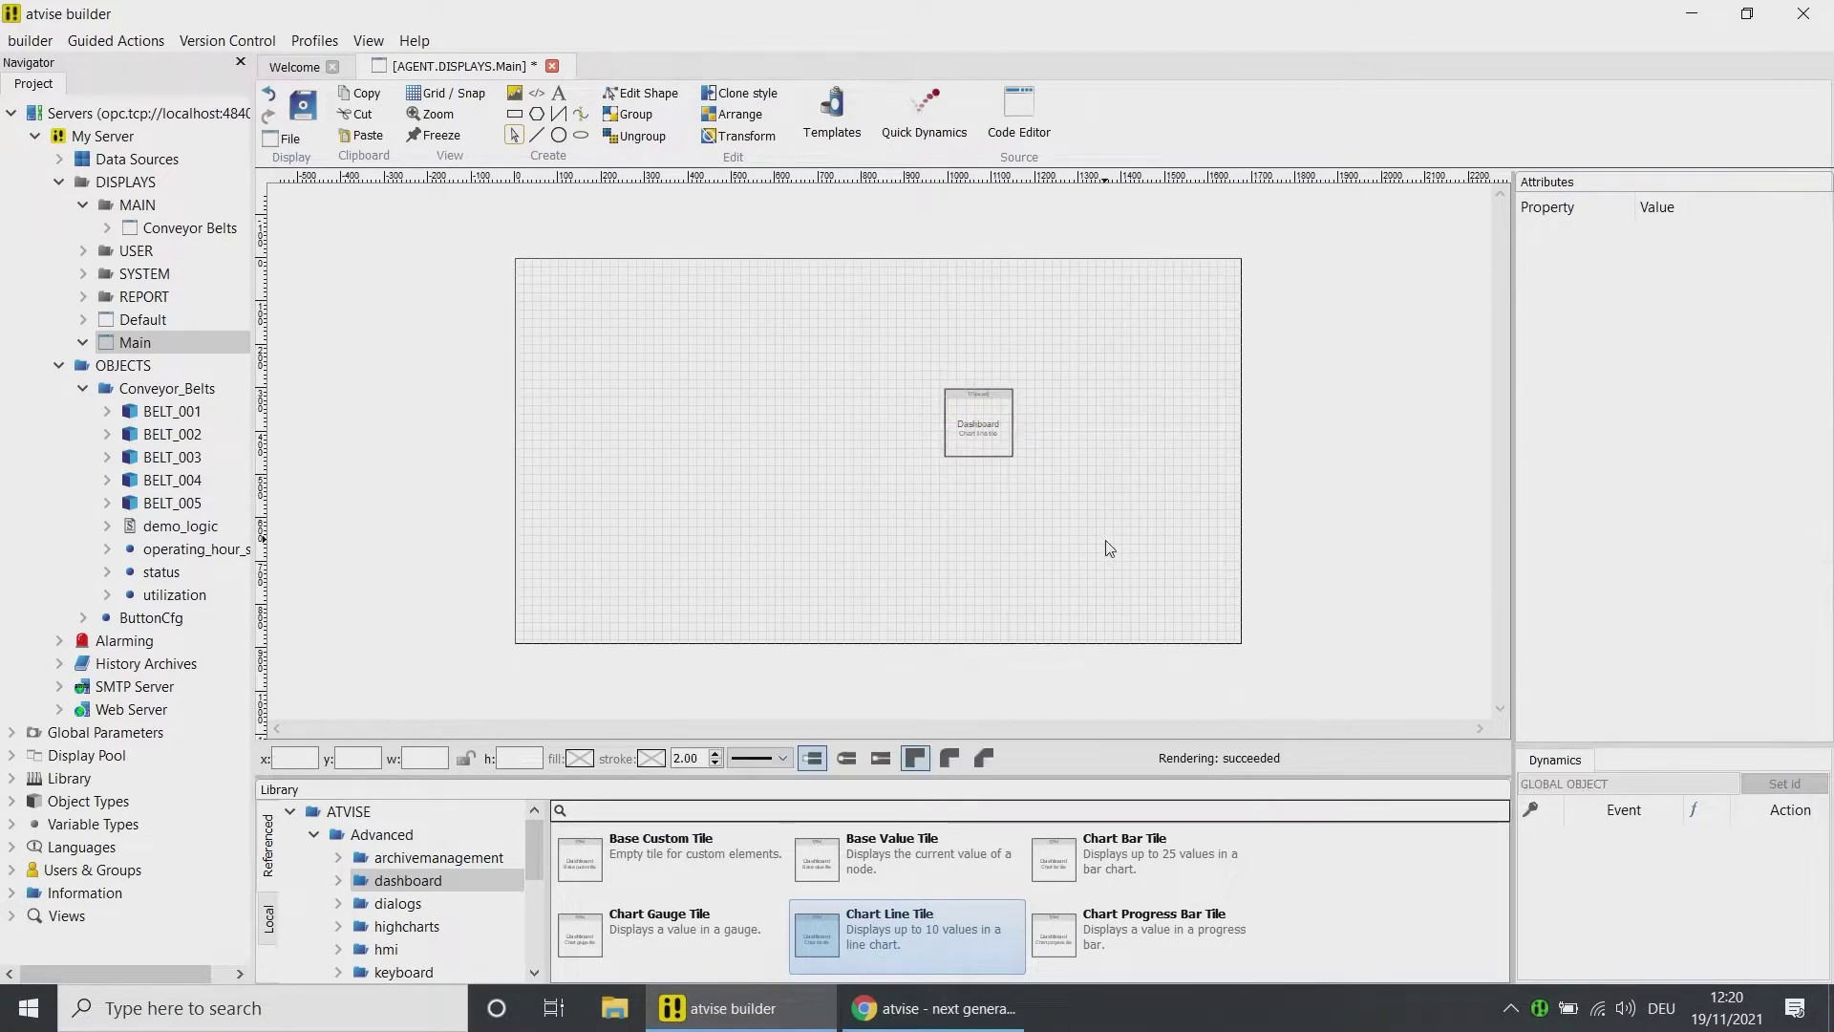
- Place a value tile left of the chart, with Conveyor_Belts status as its base node
drag(902, 840, 862, 431)
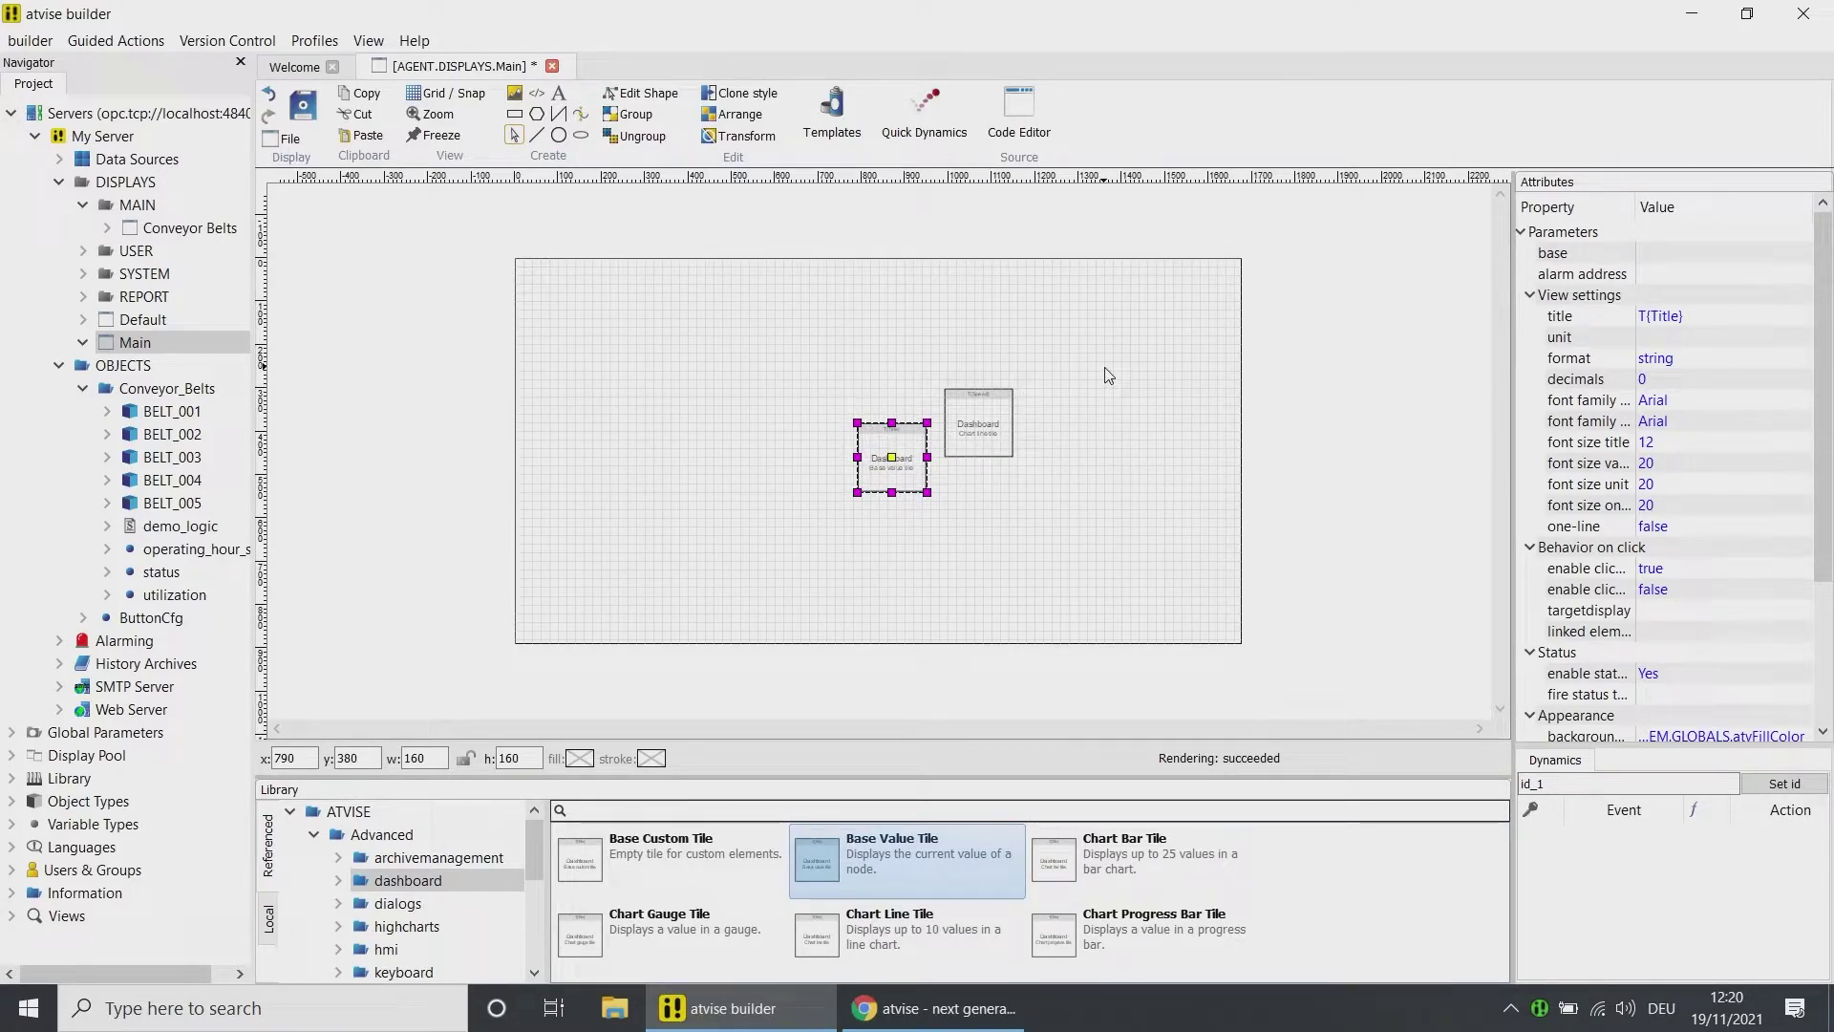
click(1556, 254)
click(1646, 252)
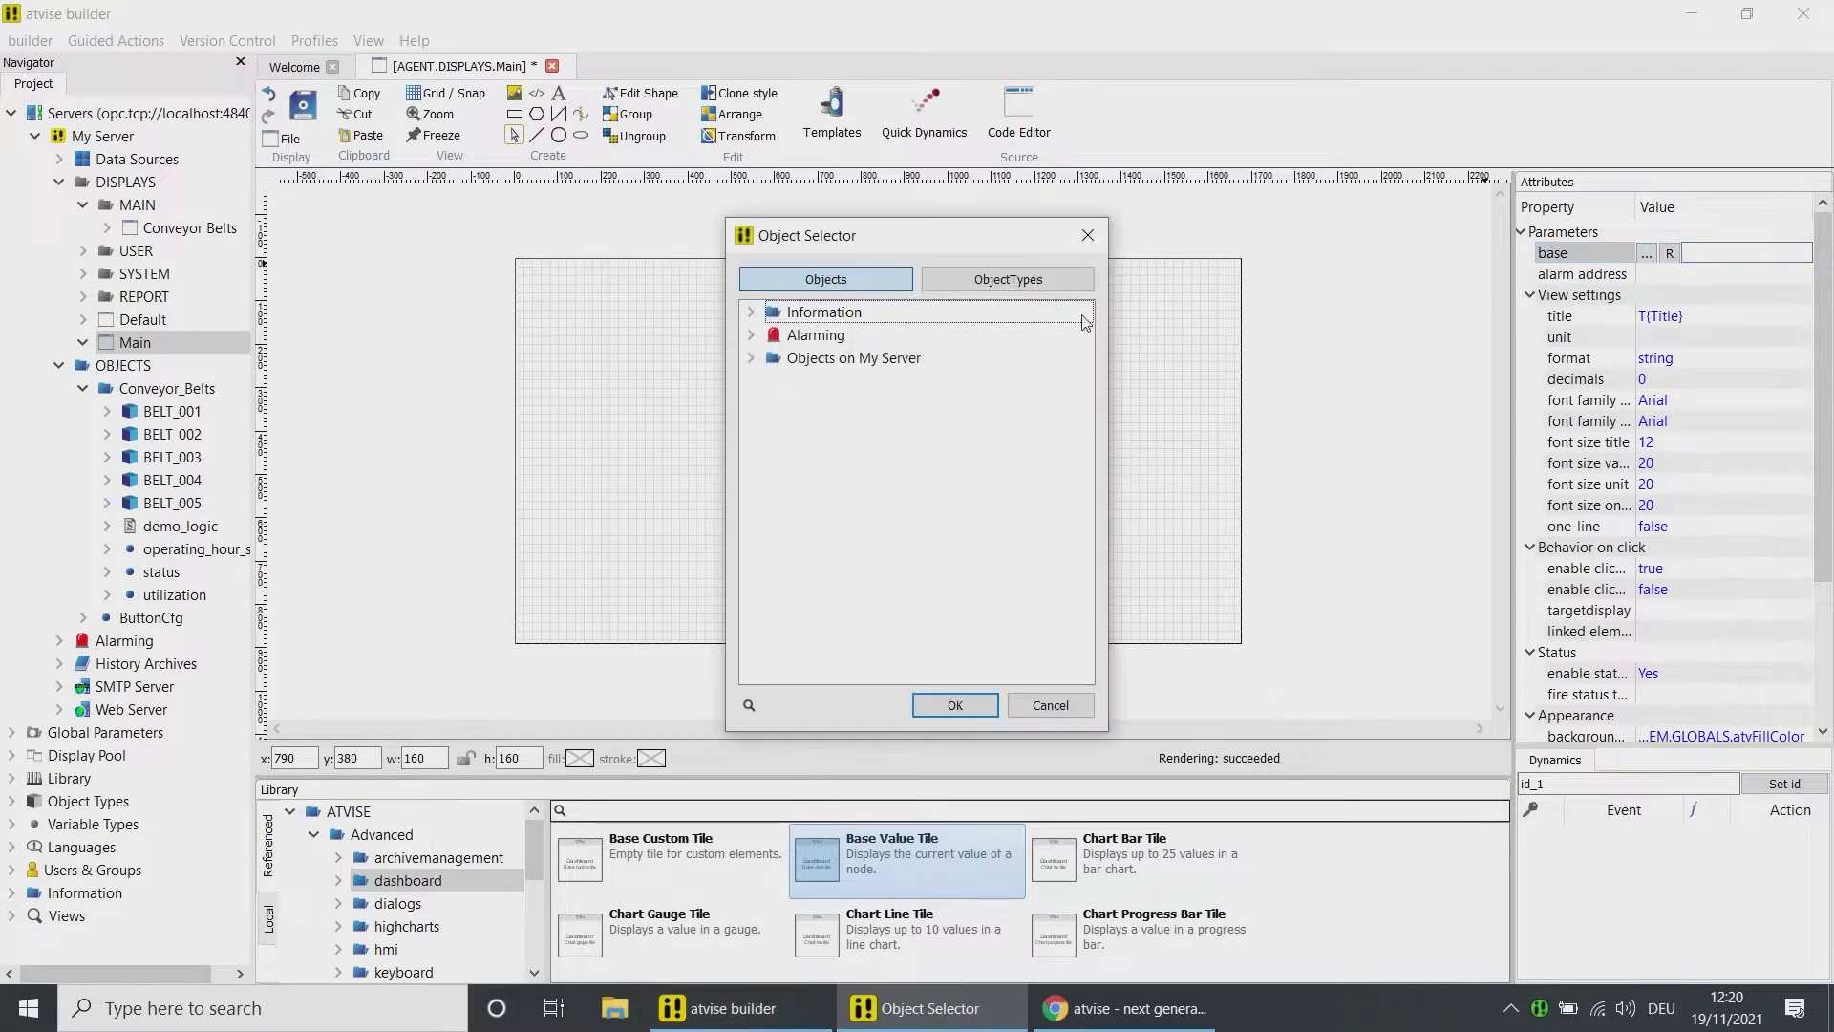
click(750, 361)
click(775, 380)
click(830, 565)
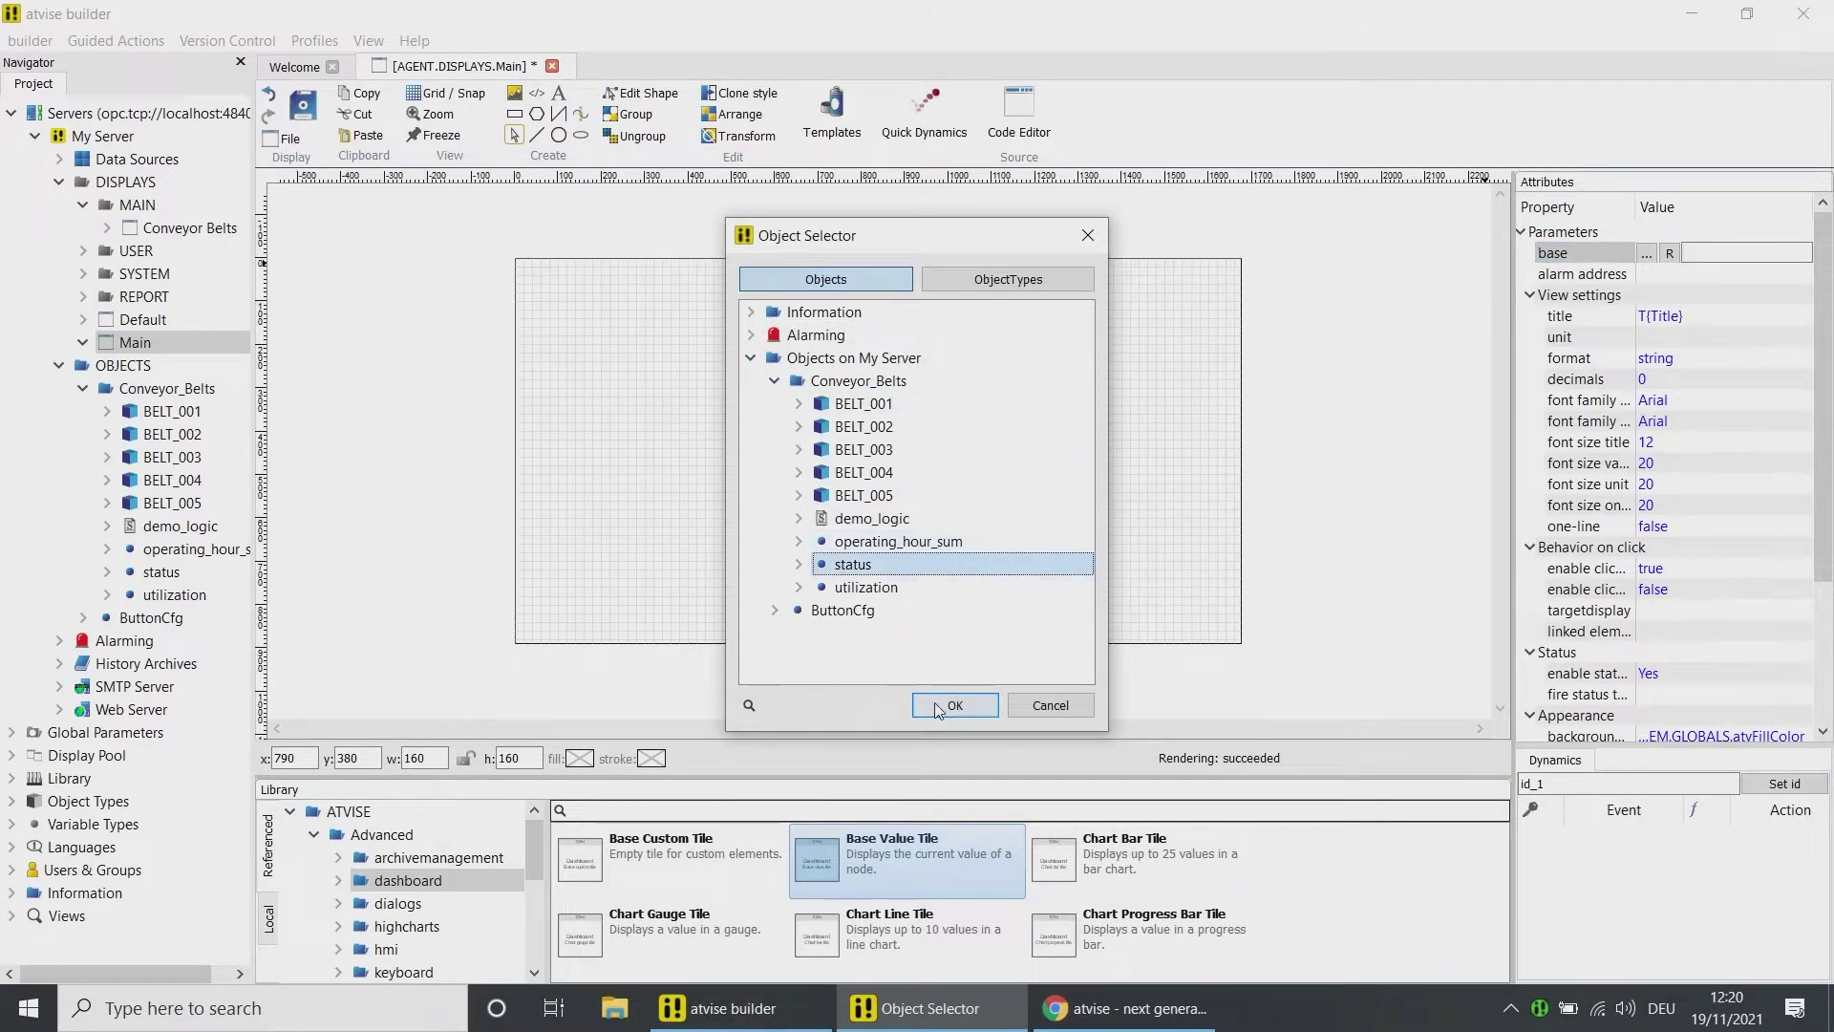
click(940, 707)
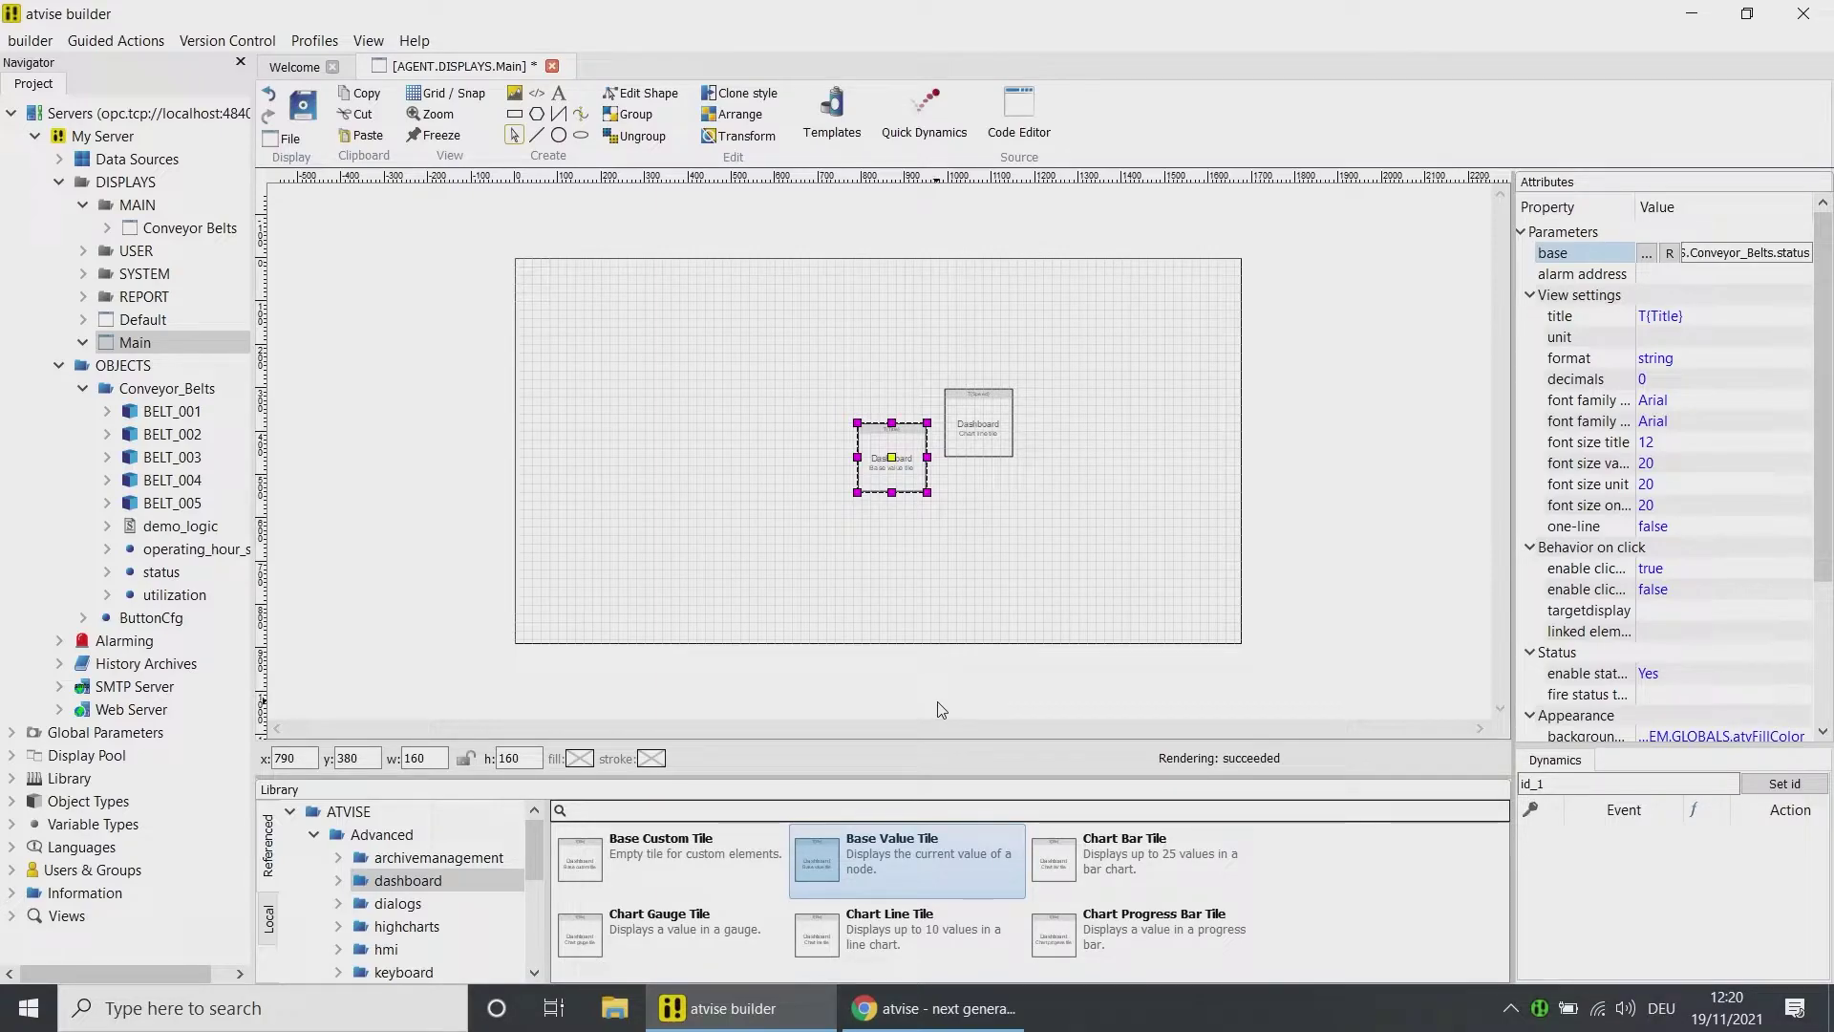
- Set the tile's alarm address to sum_cond under Belt ALARM's sum_config
click(1647, 279)
click(1646, 277)
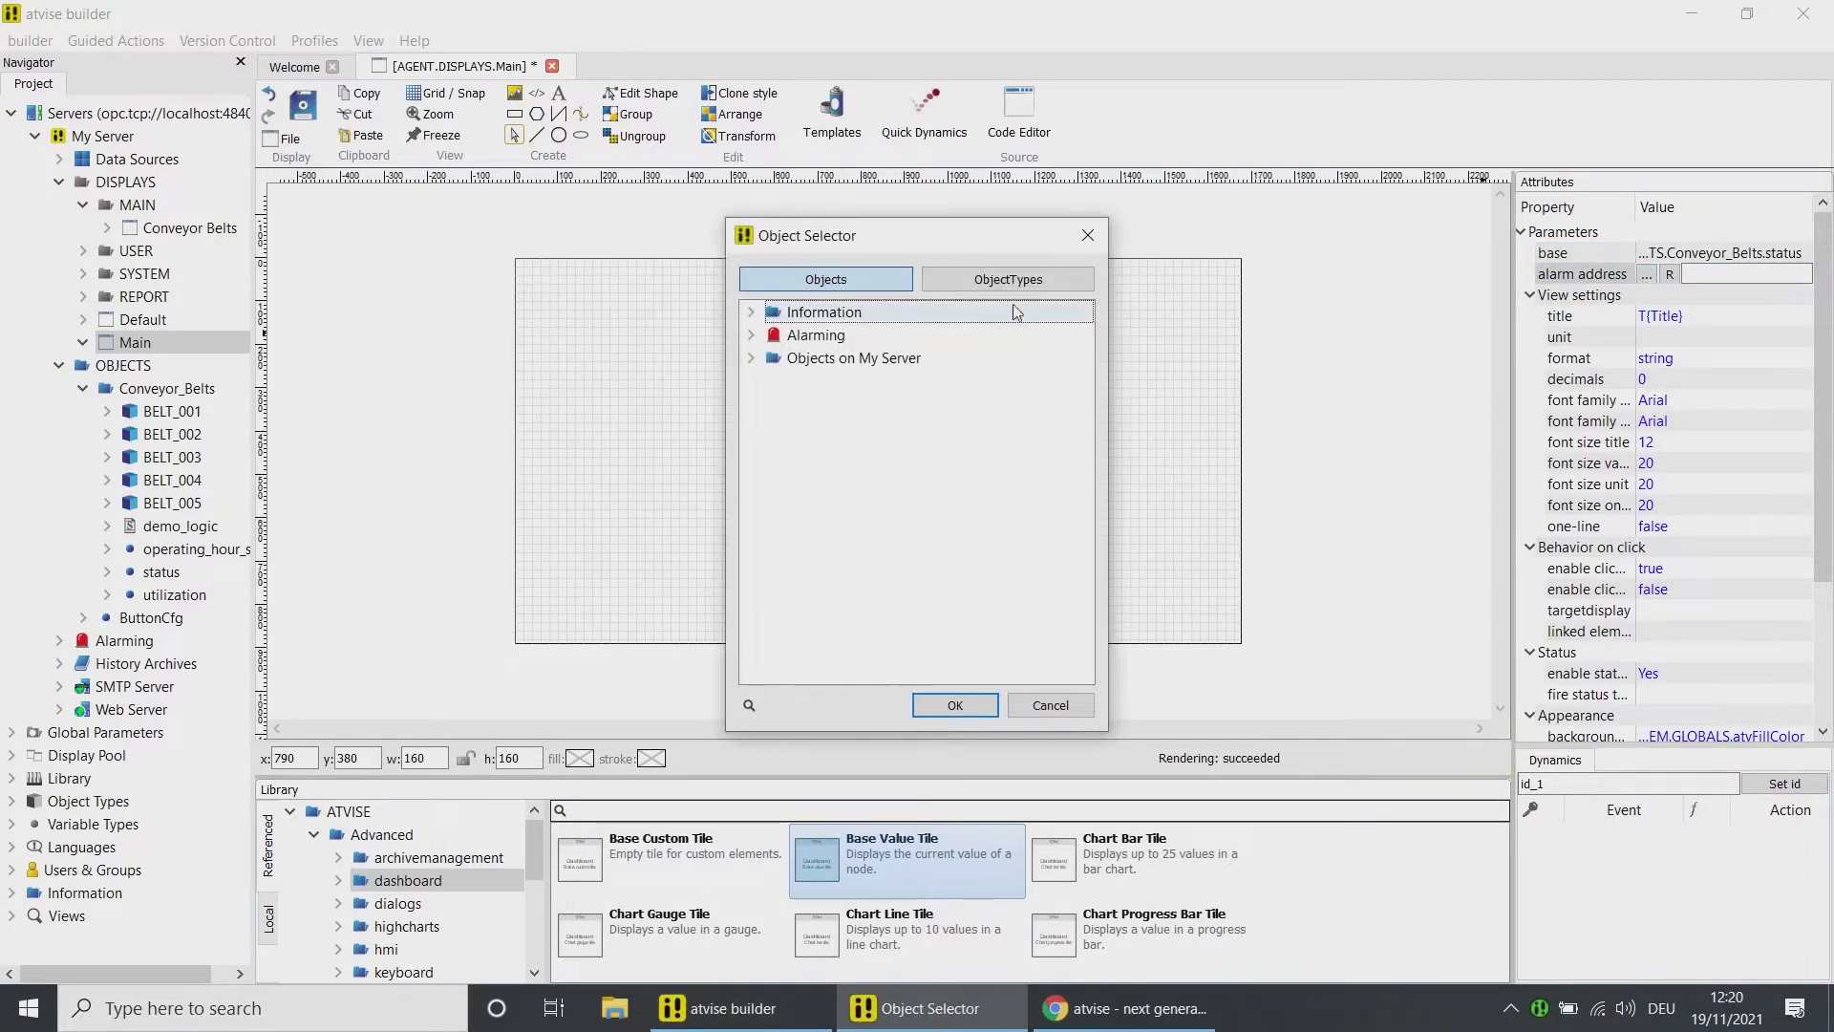
click(752, 335)
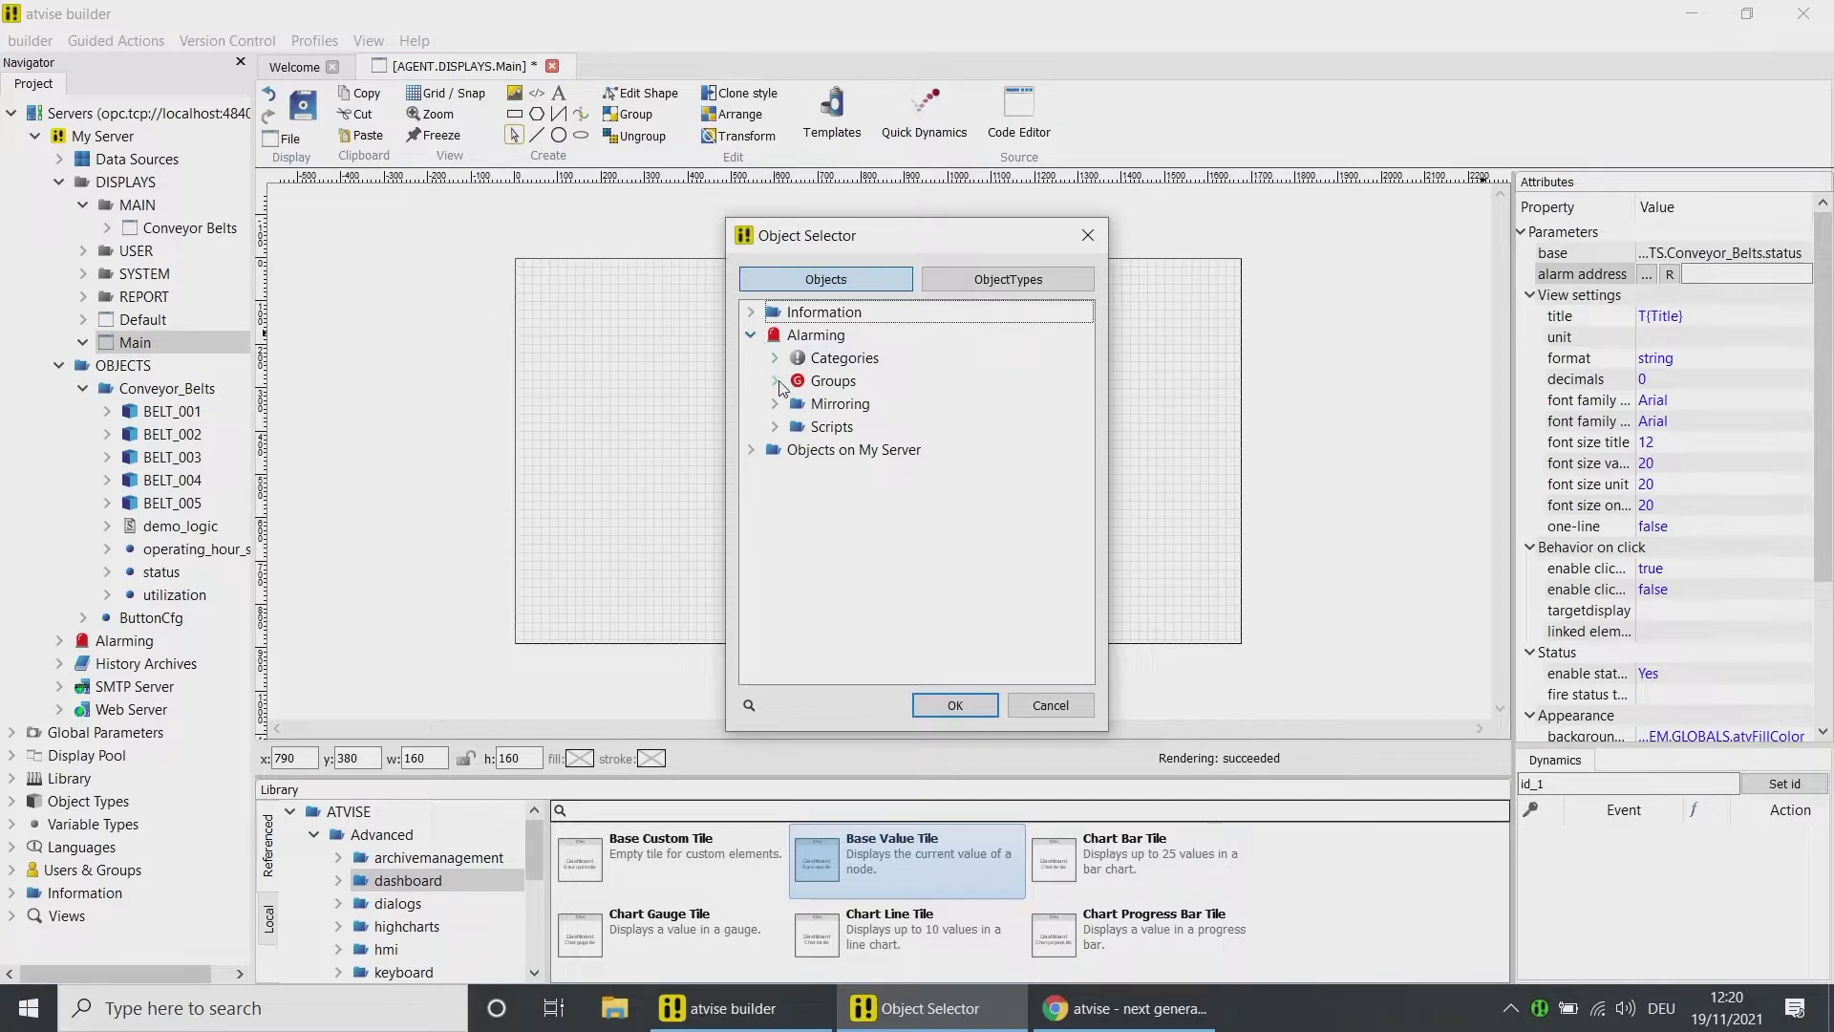
click(777, 382)
click(798, 405)
click(823, 428)
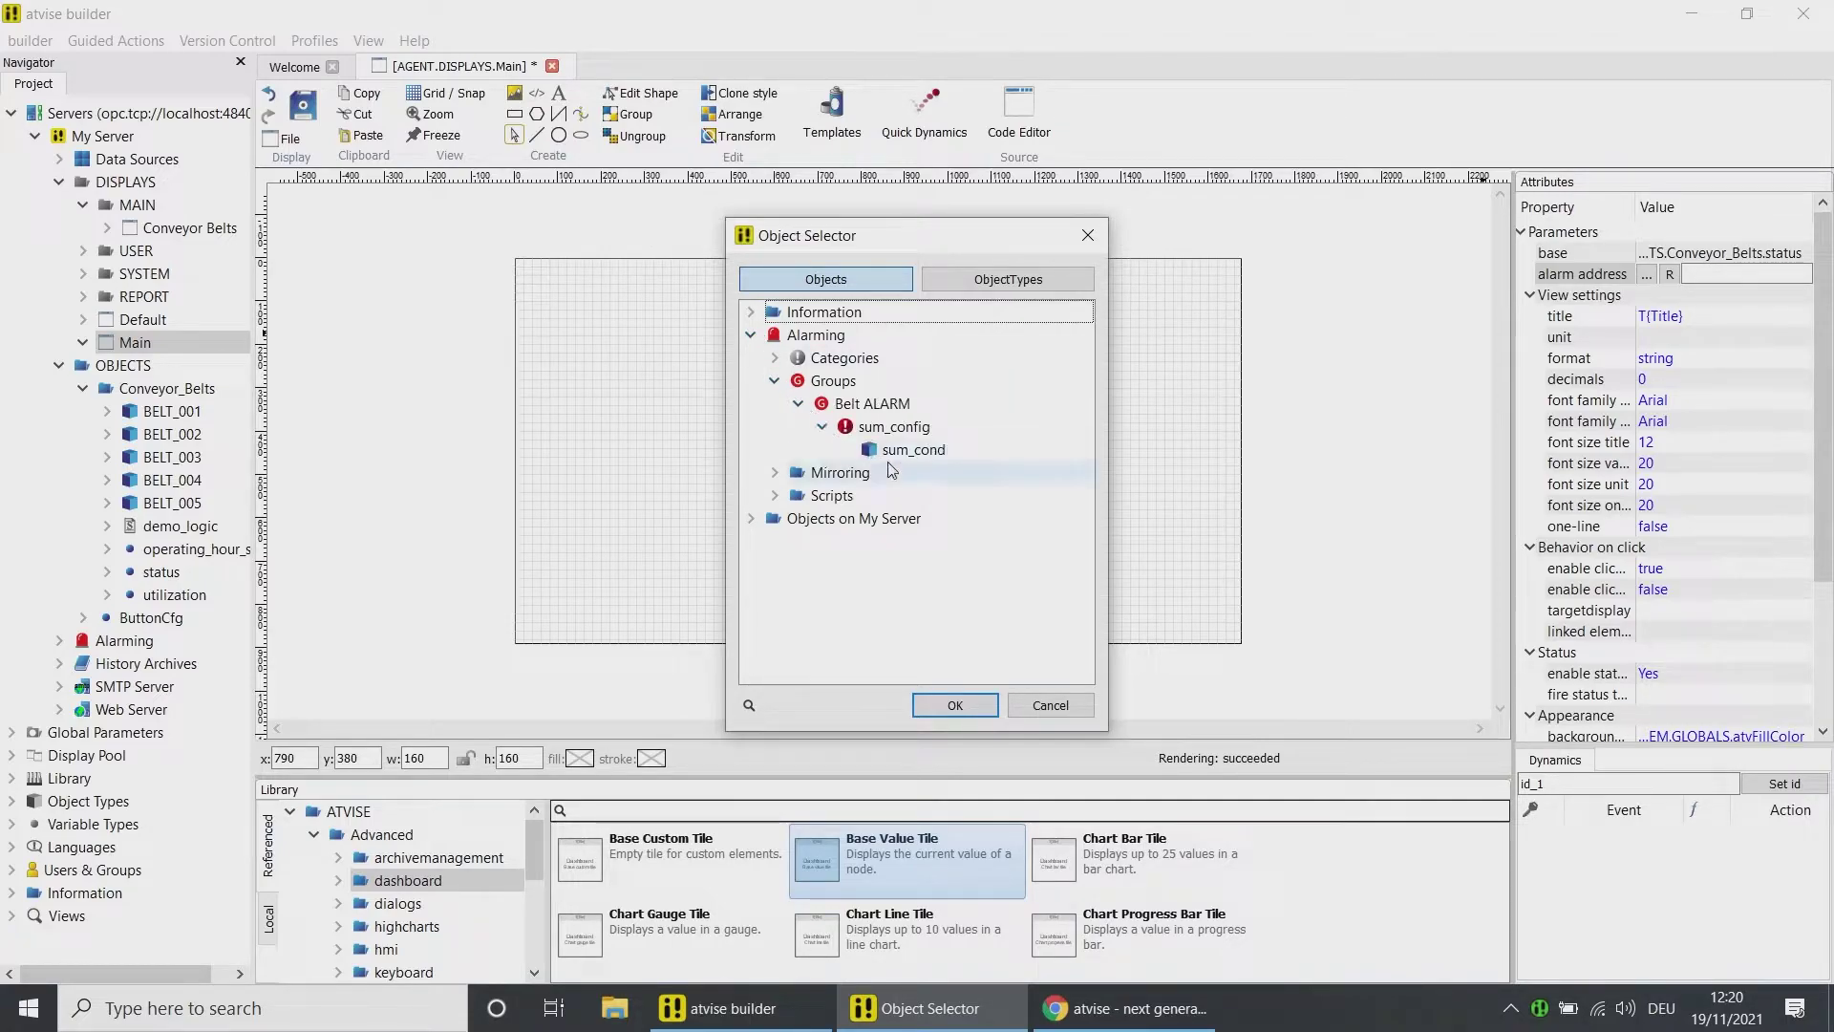
click(900, 452)
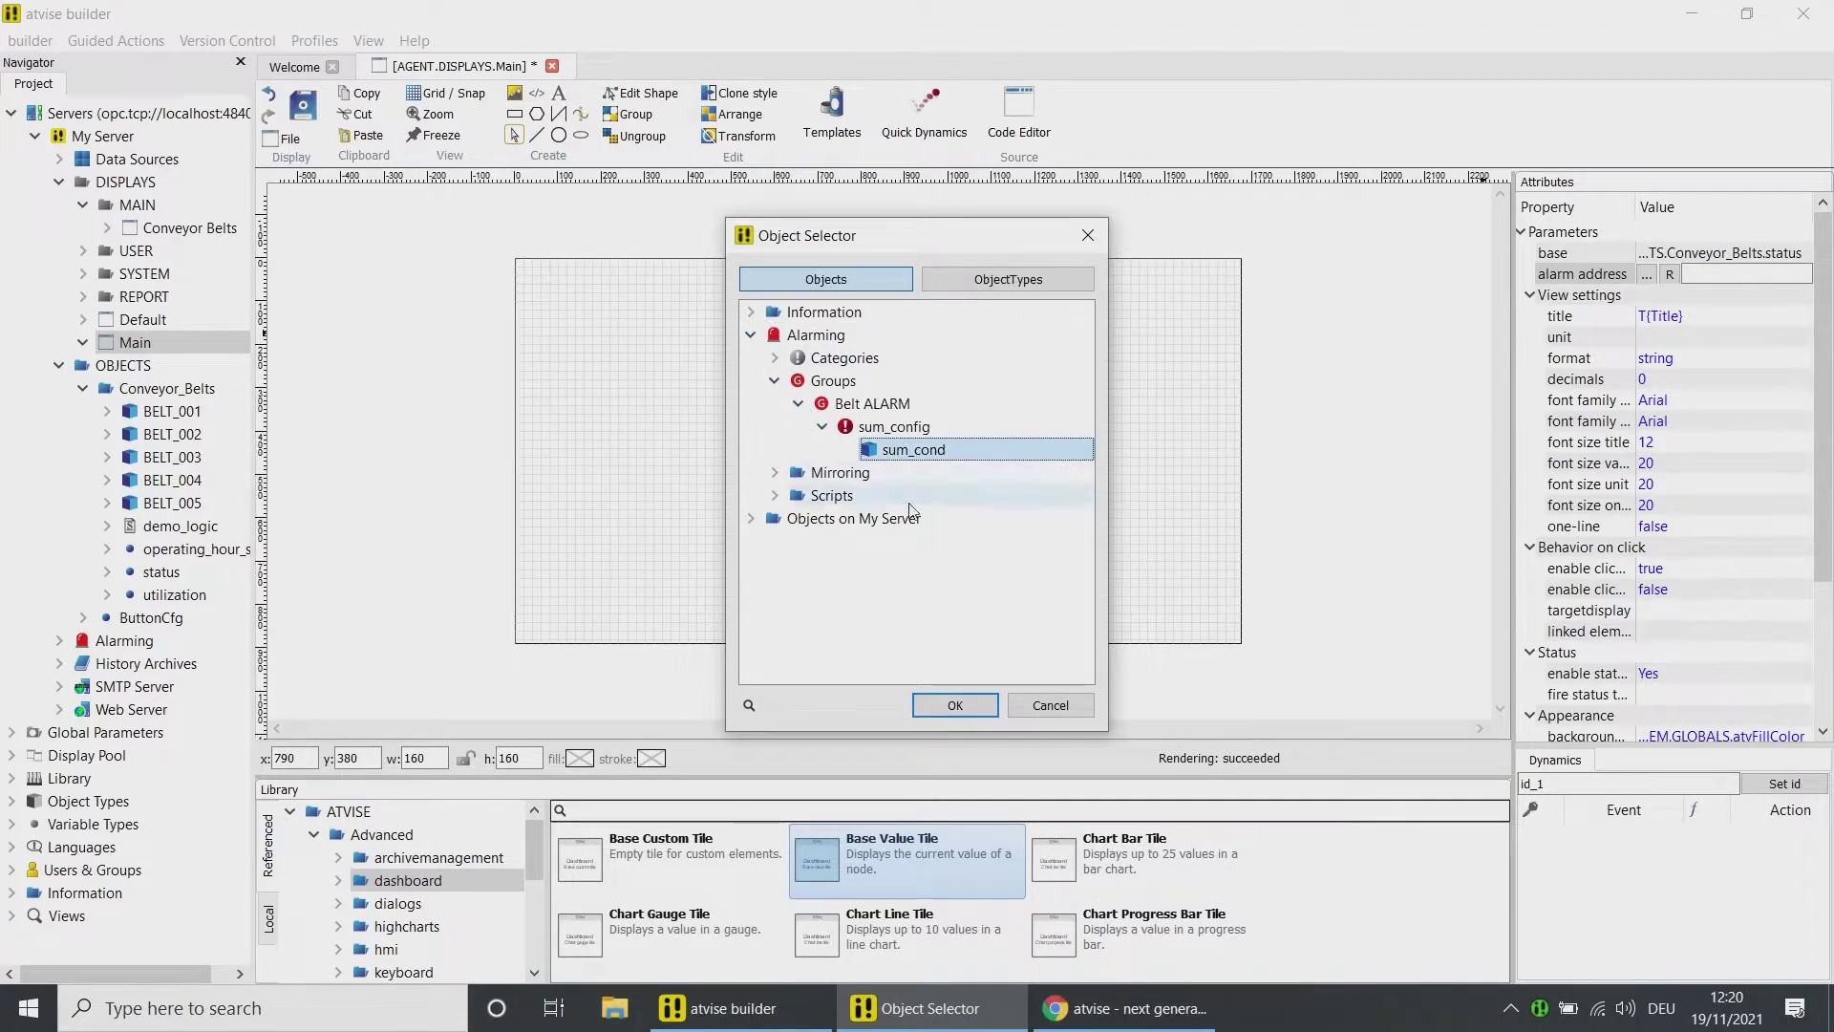
click(953, 706)
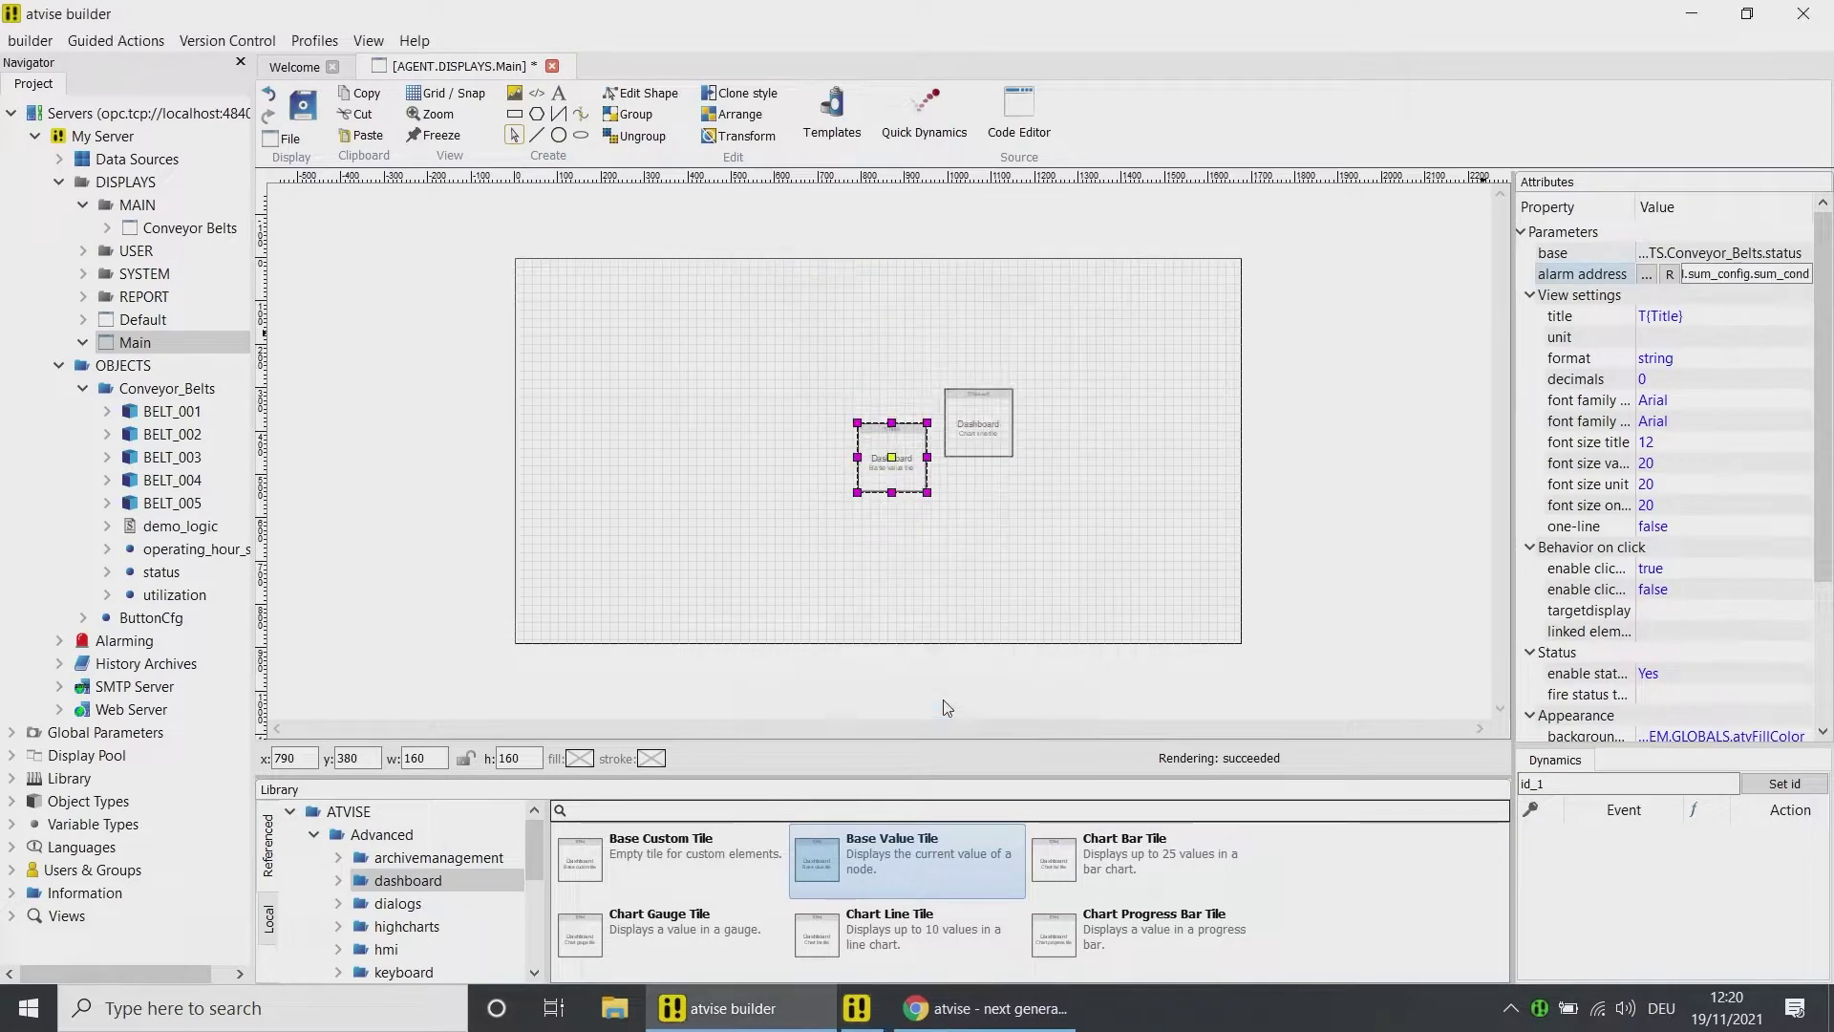
- Title the value tile T{Status} and set its value font size to 48
click(1714, 316)
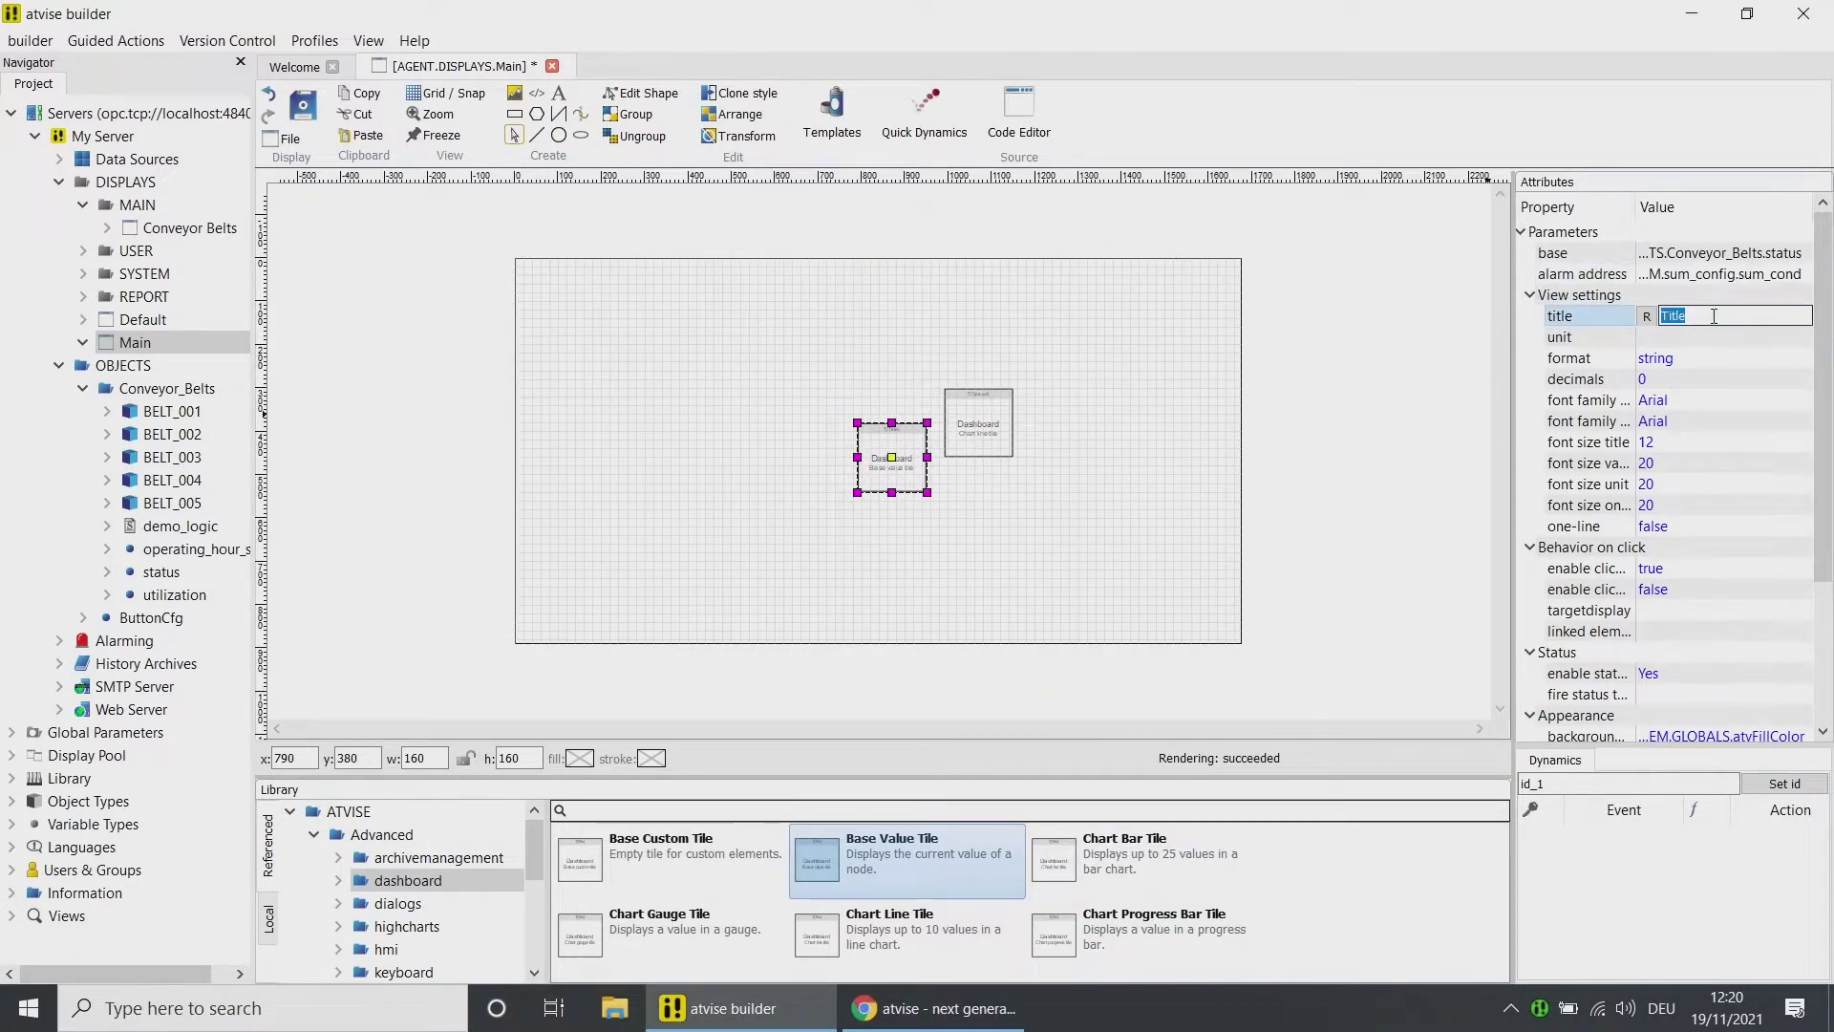
text(T{Status})
key(Return)
click(1675, 443)
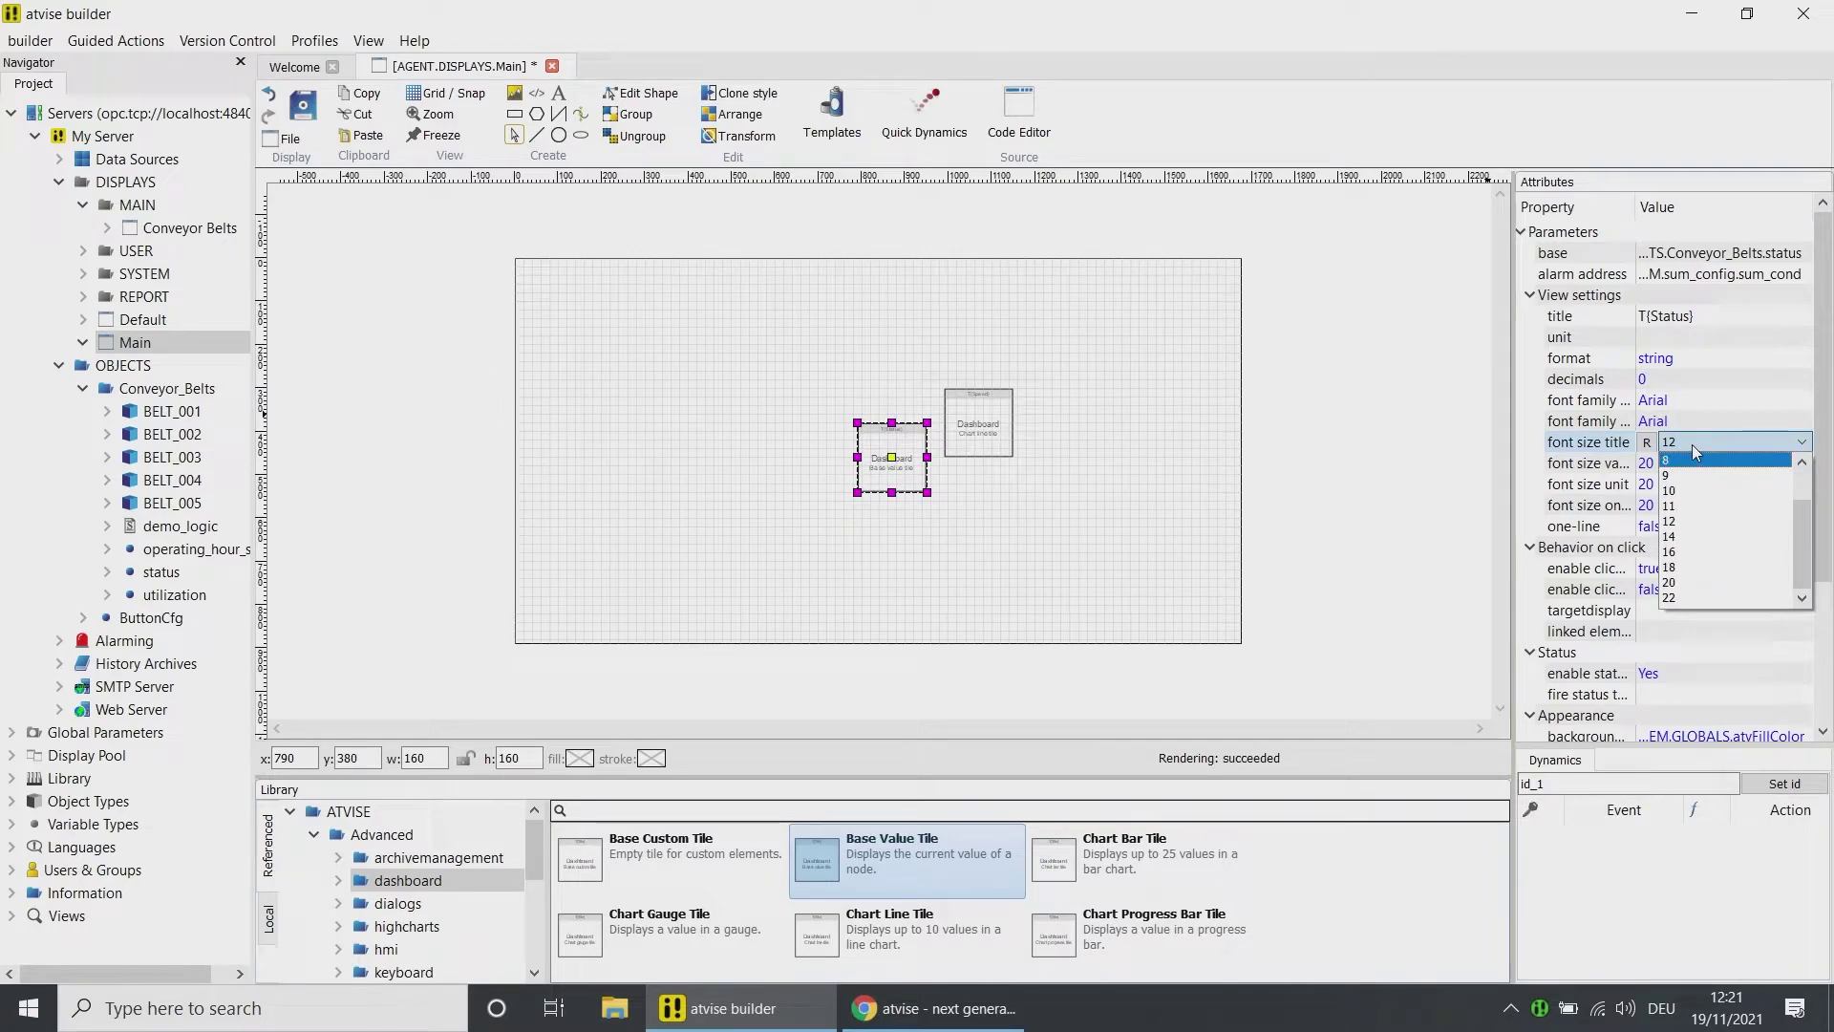
click(1681, 463)
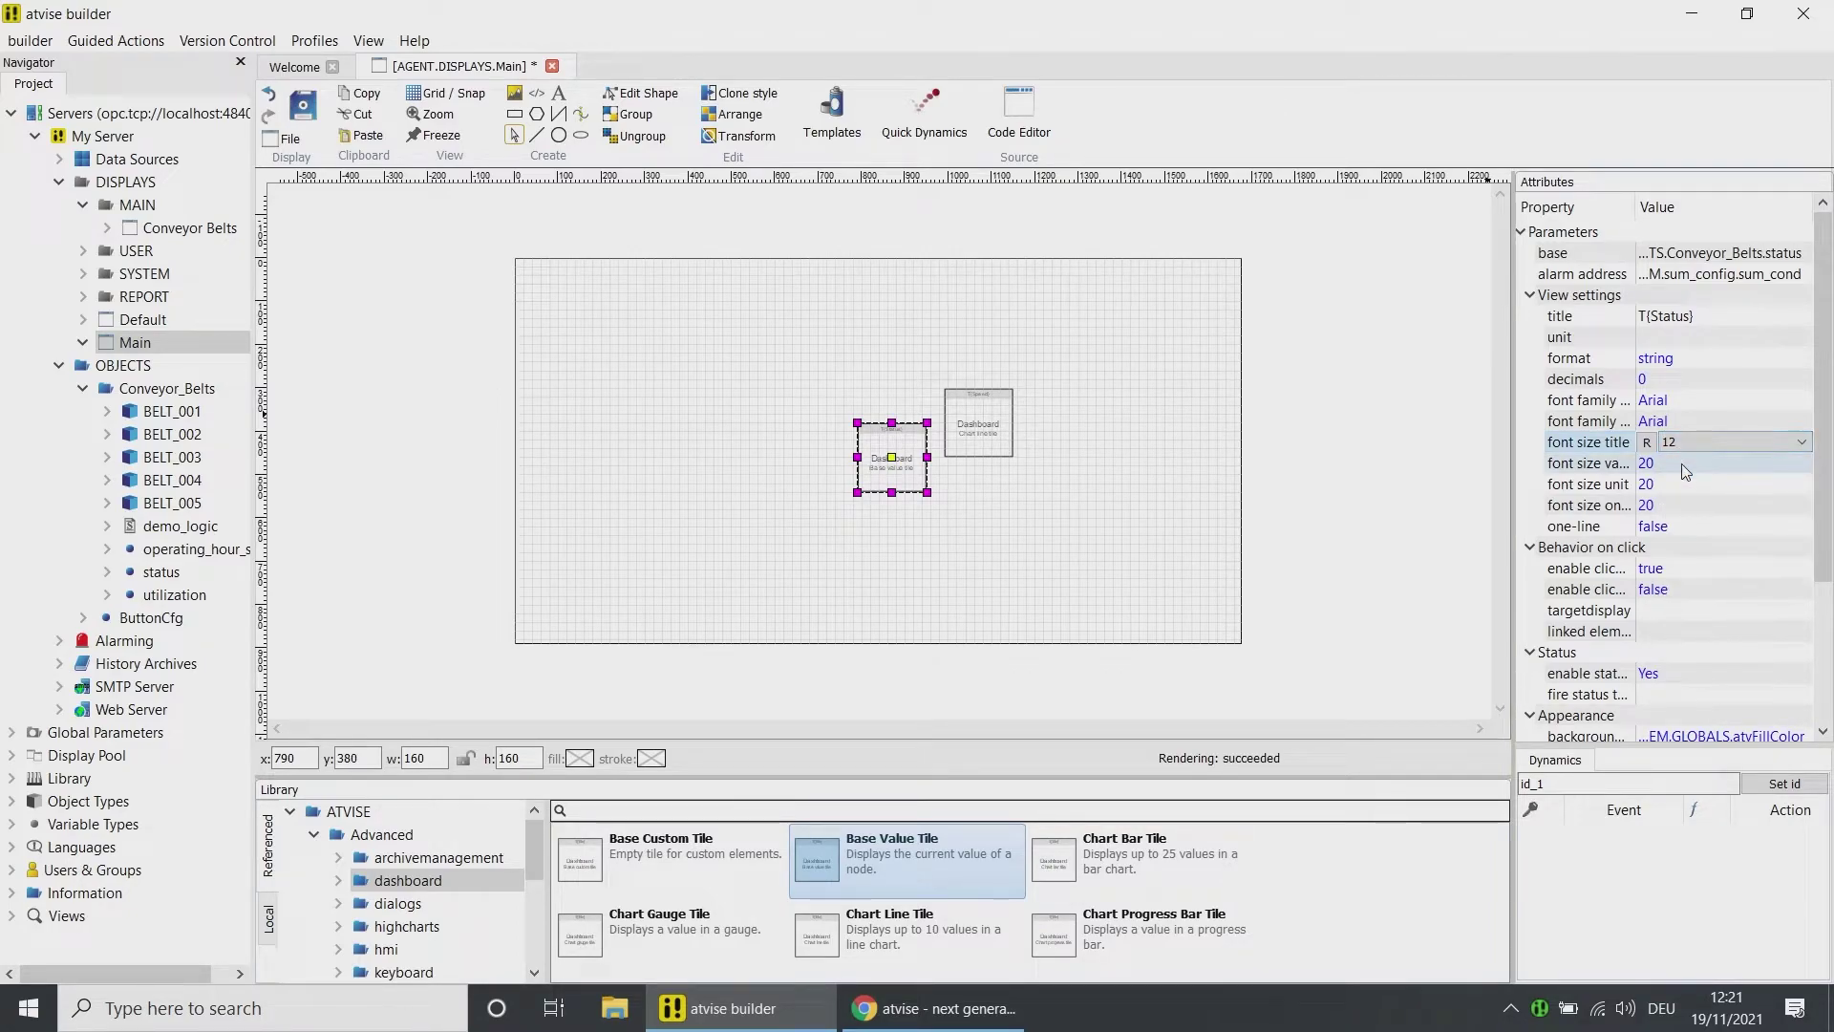
scroll(1686, 573, down, 2)
click(1686, 611)
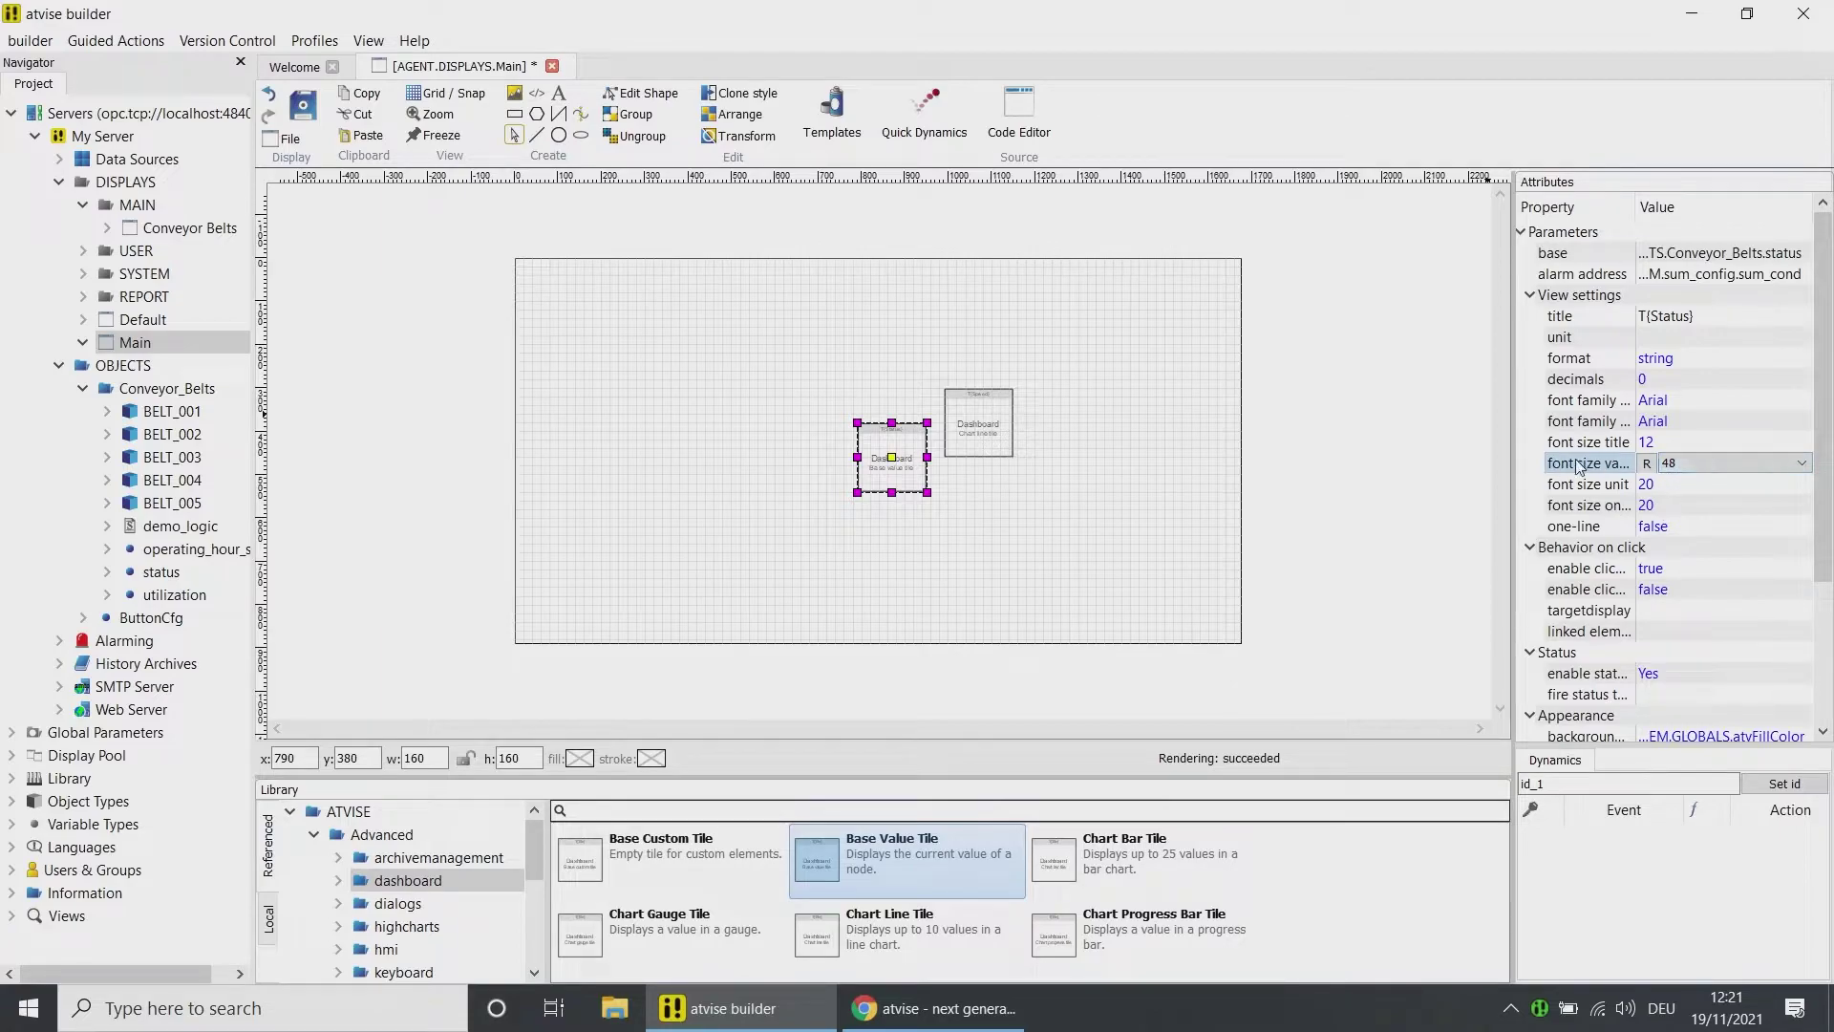
- Set the tile's target display to MAIN > Conveyor Belts
click(1440, 465)
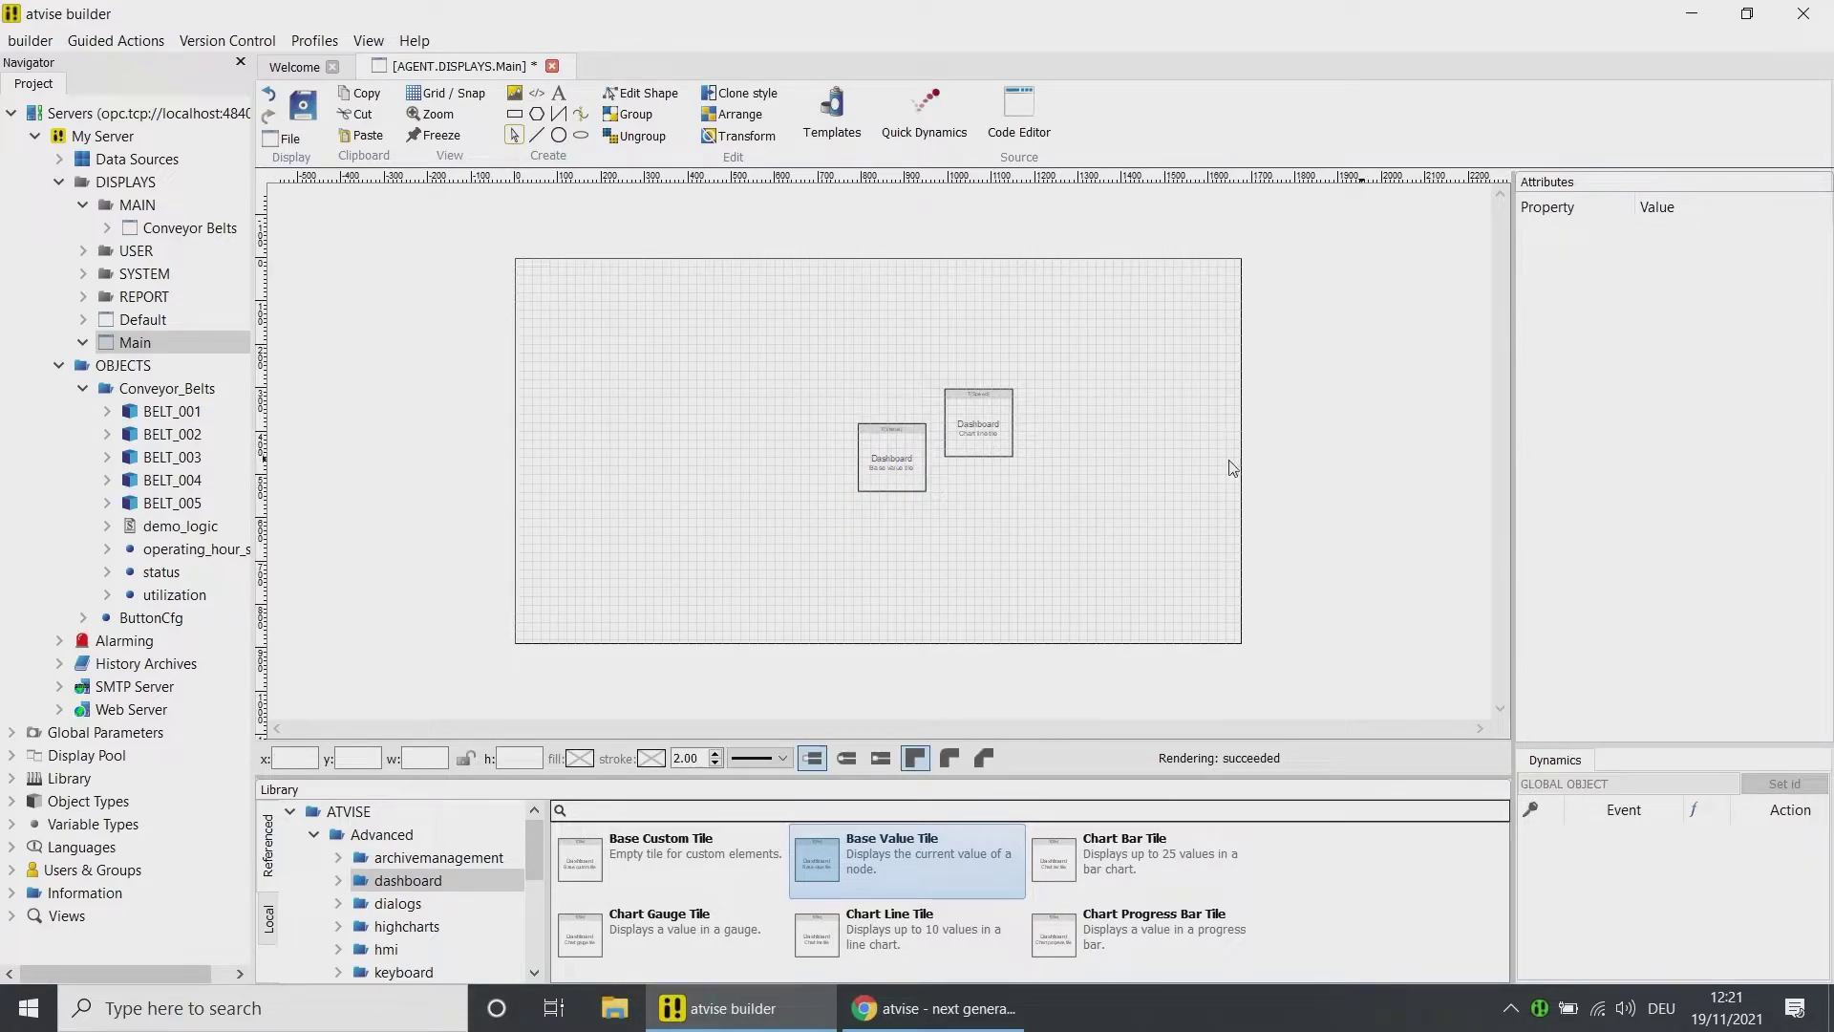
click(880, 456)
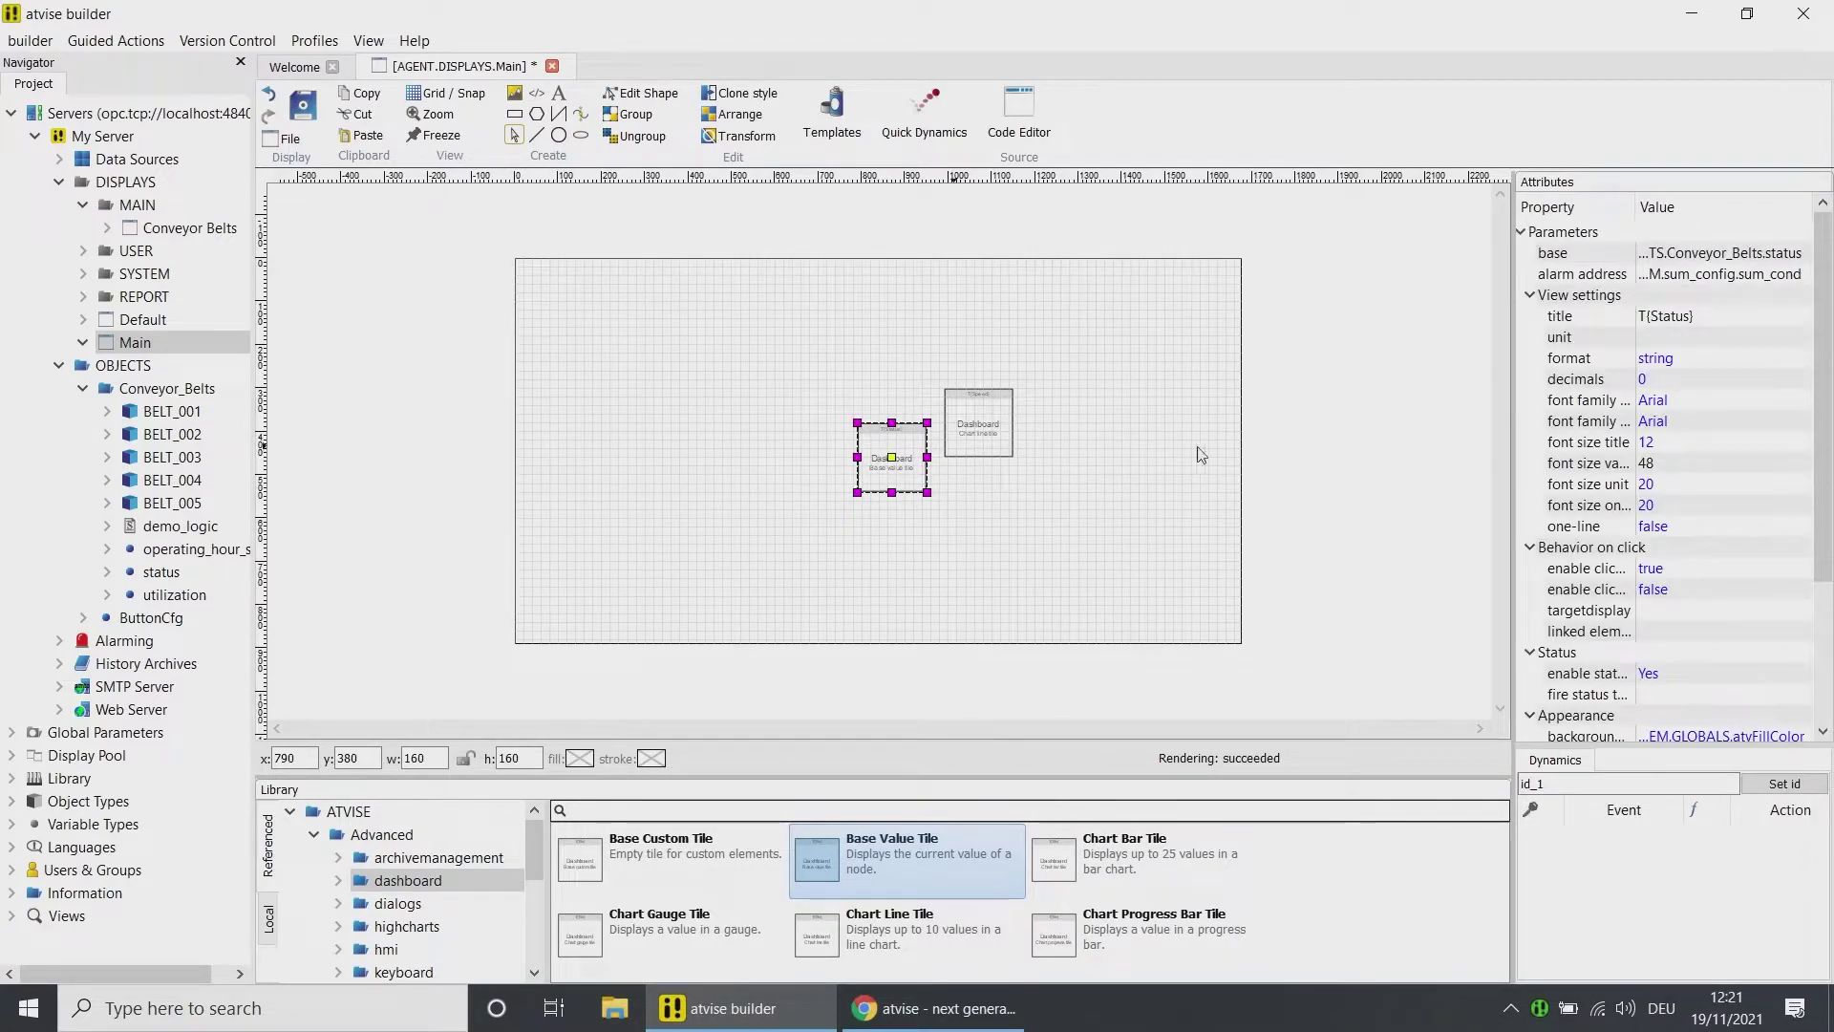
click(1646, 613)
click(1646, 612)
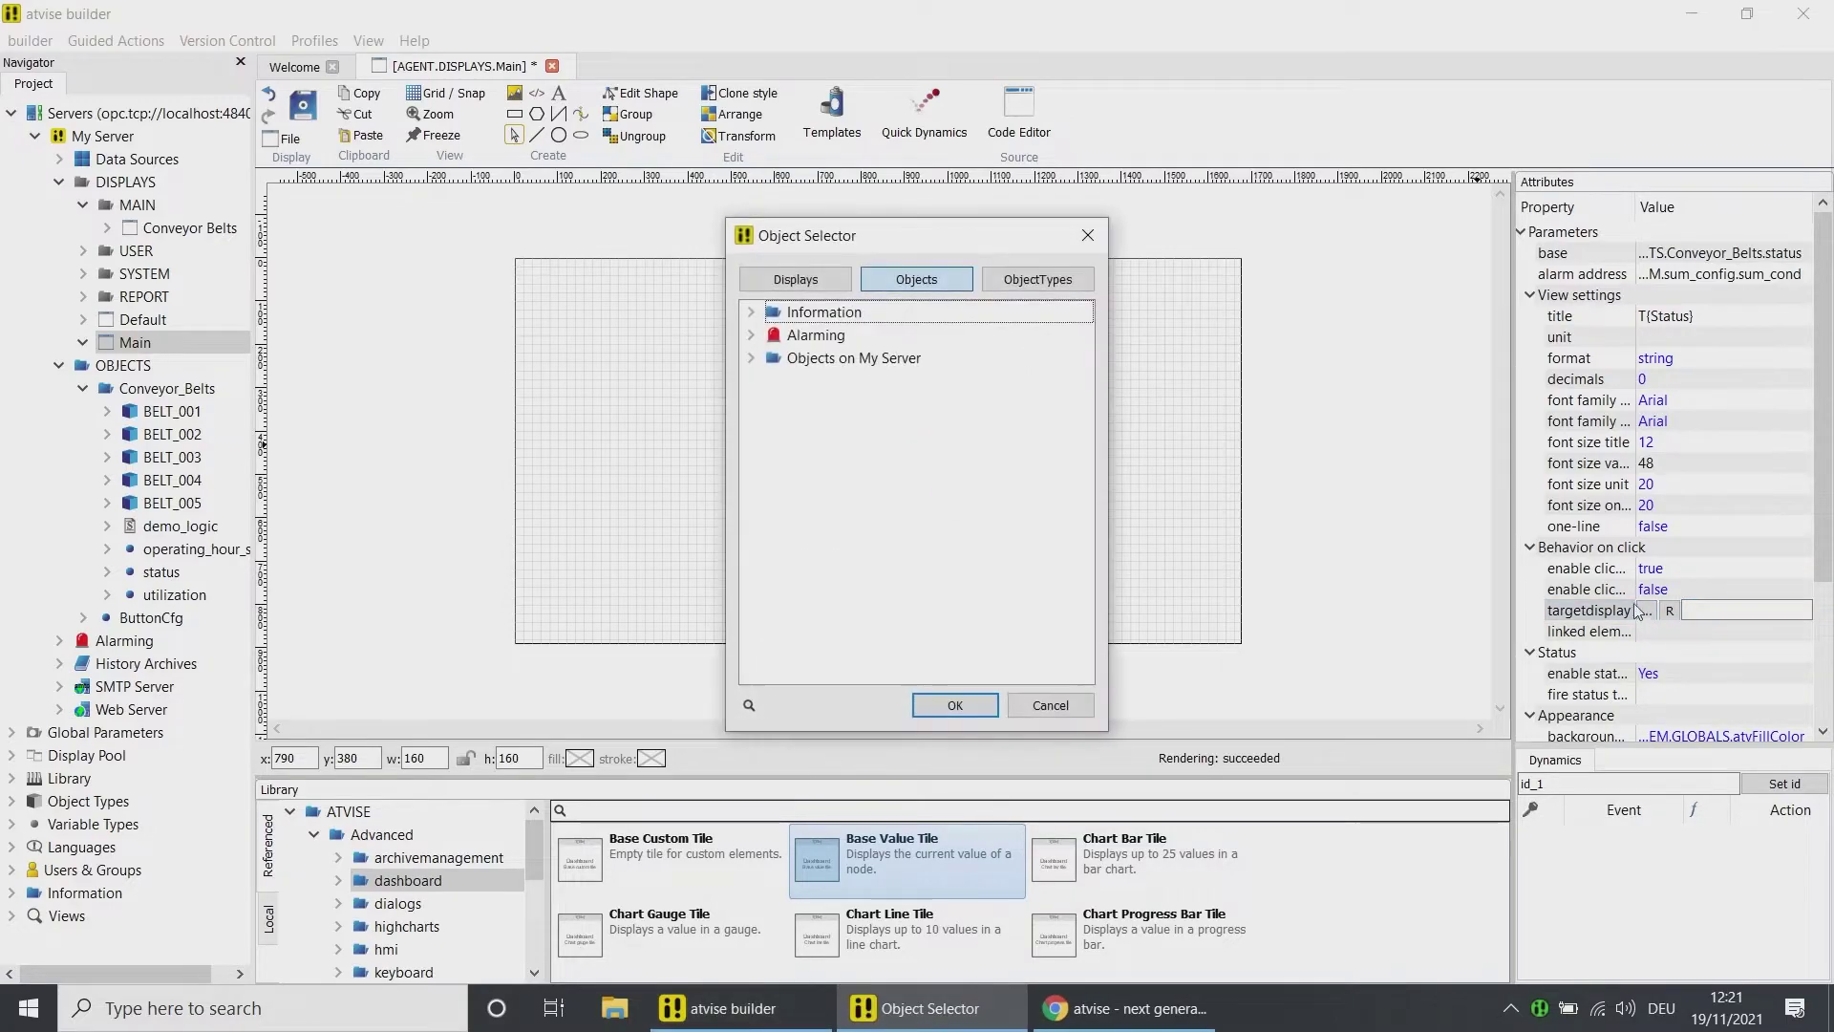
click(823, 286)
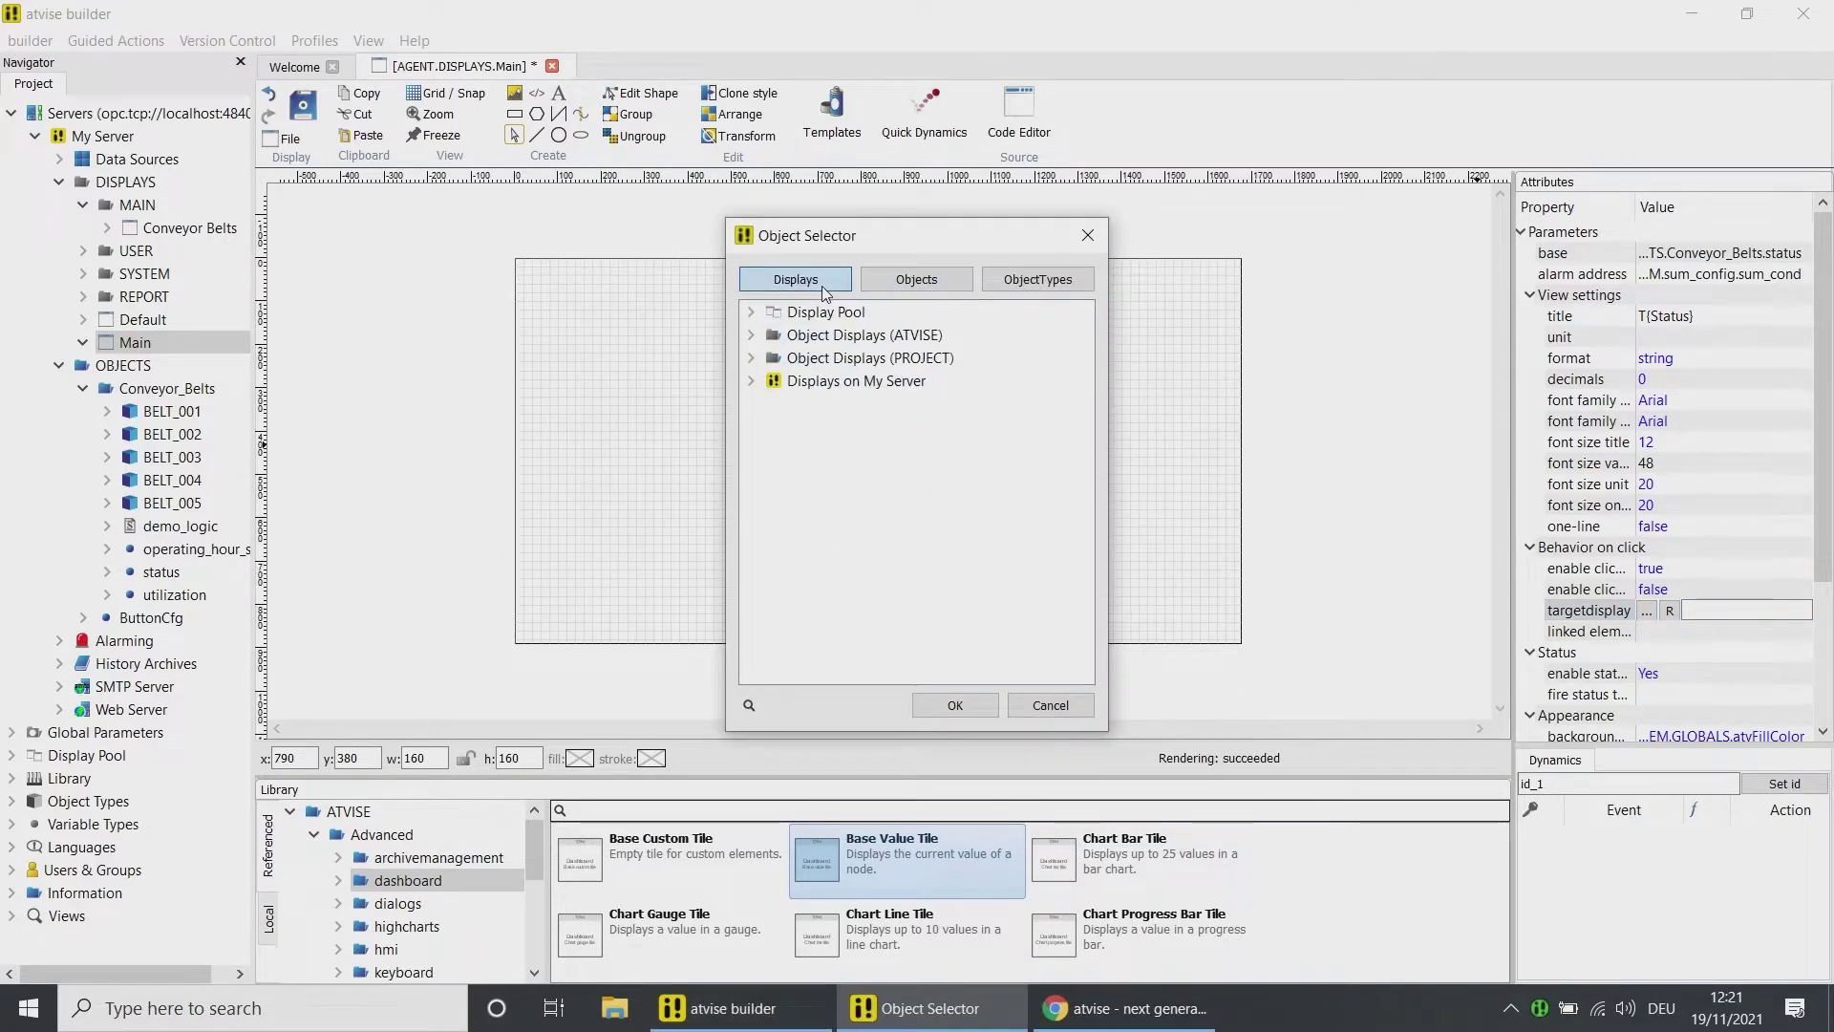
click(751, 382)
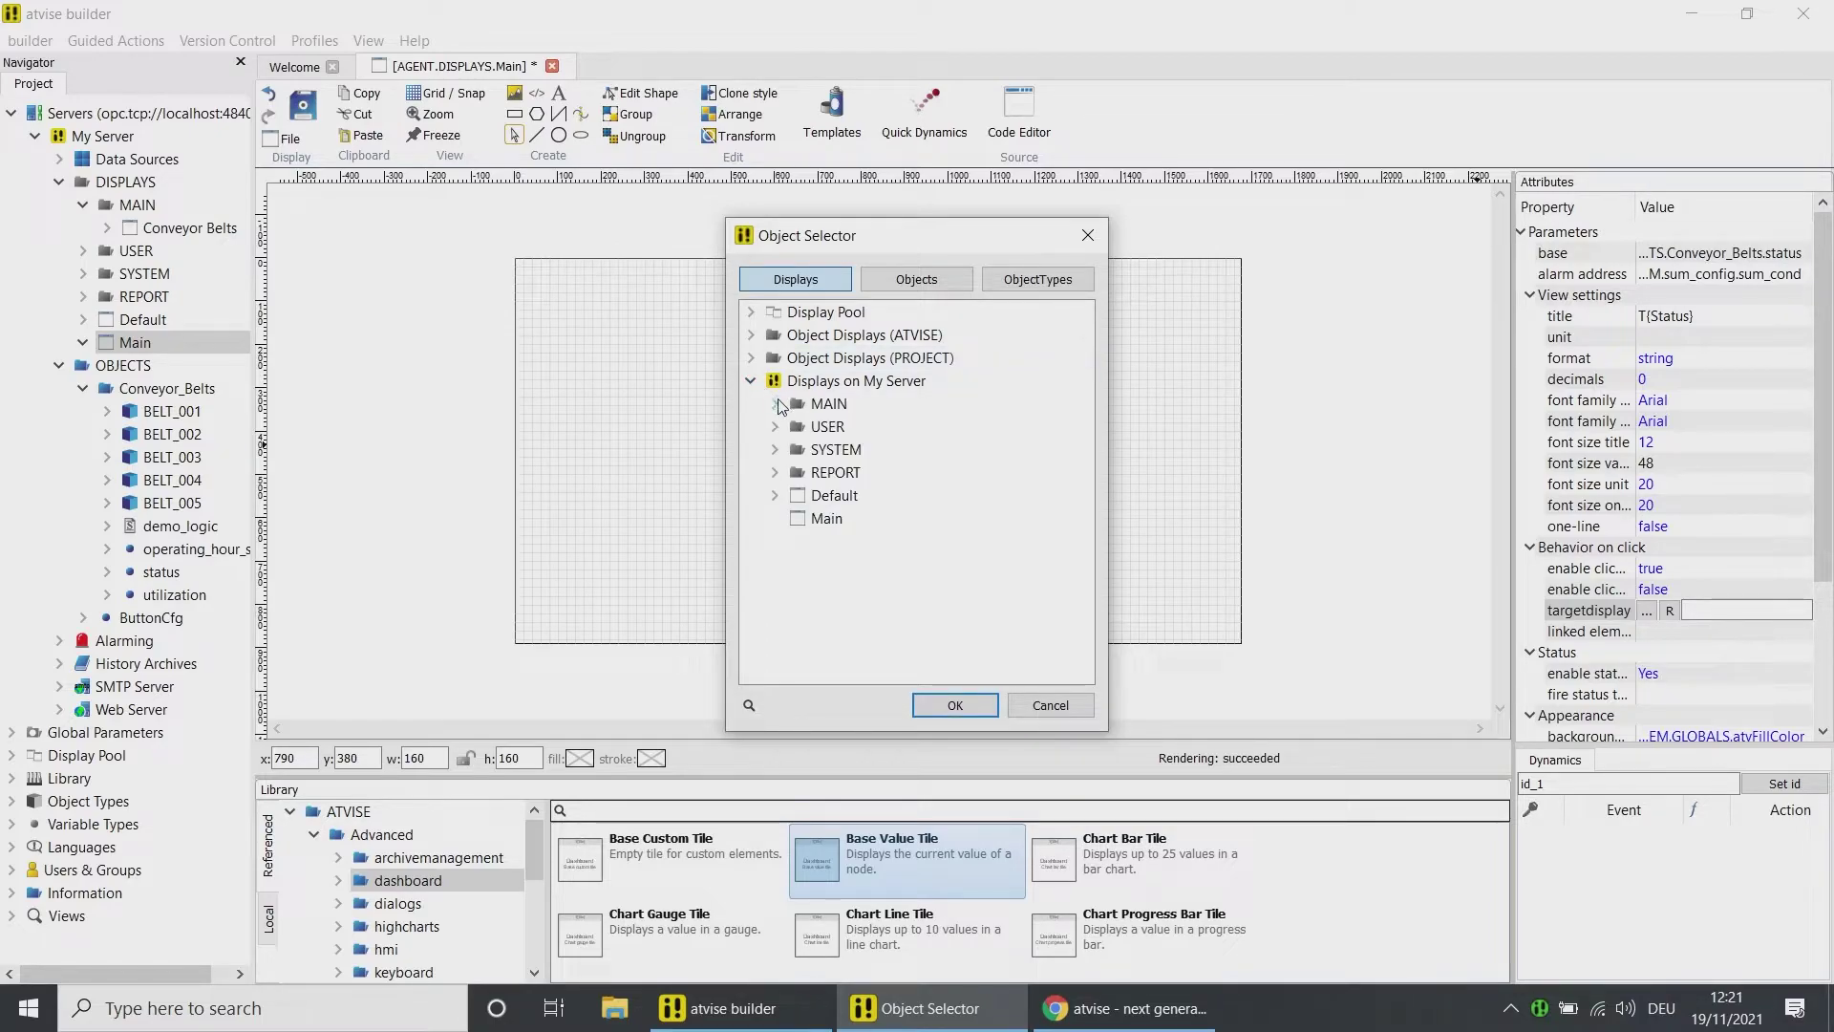
click(776, 404)
click(865, 427)
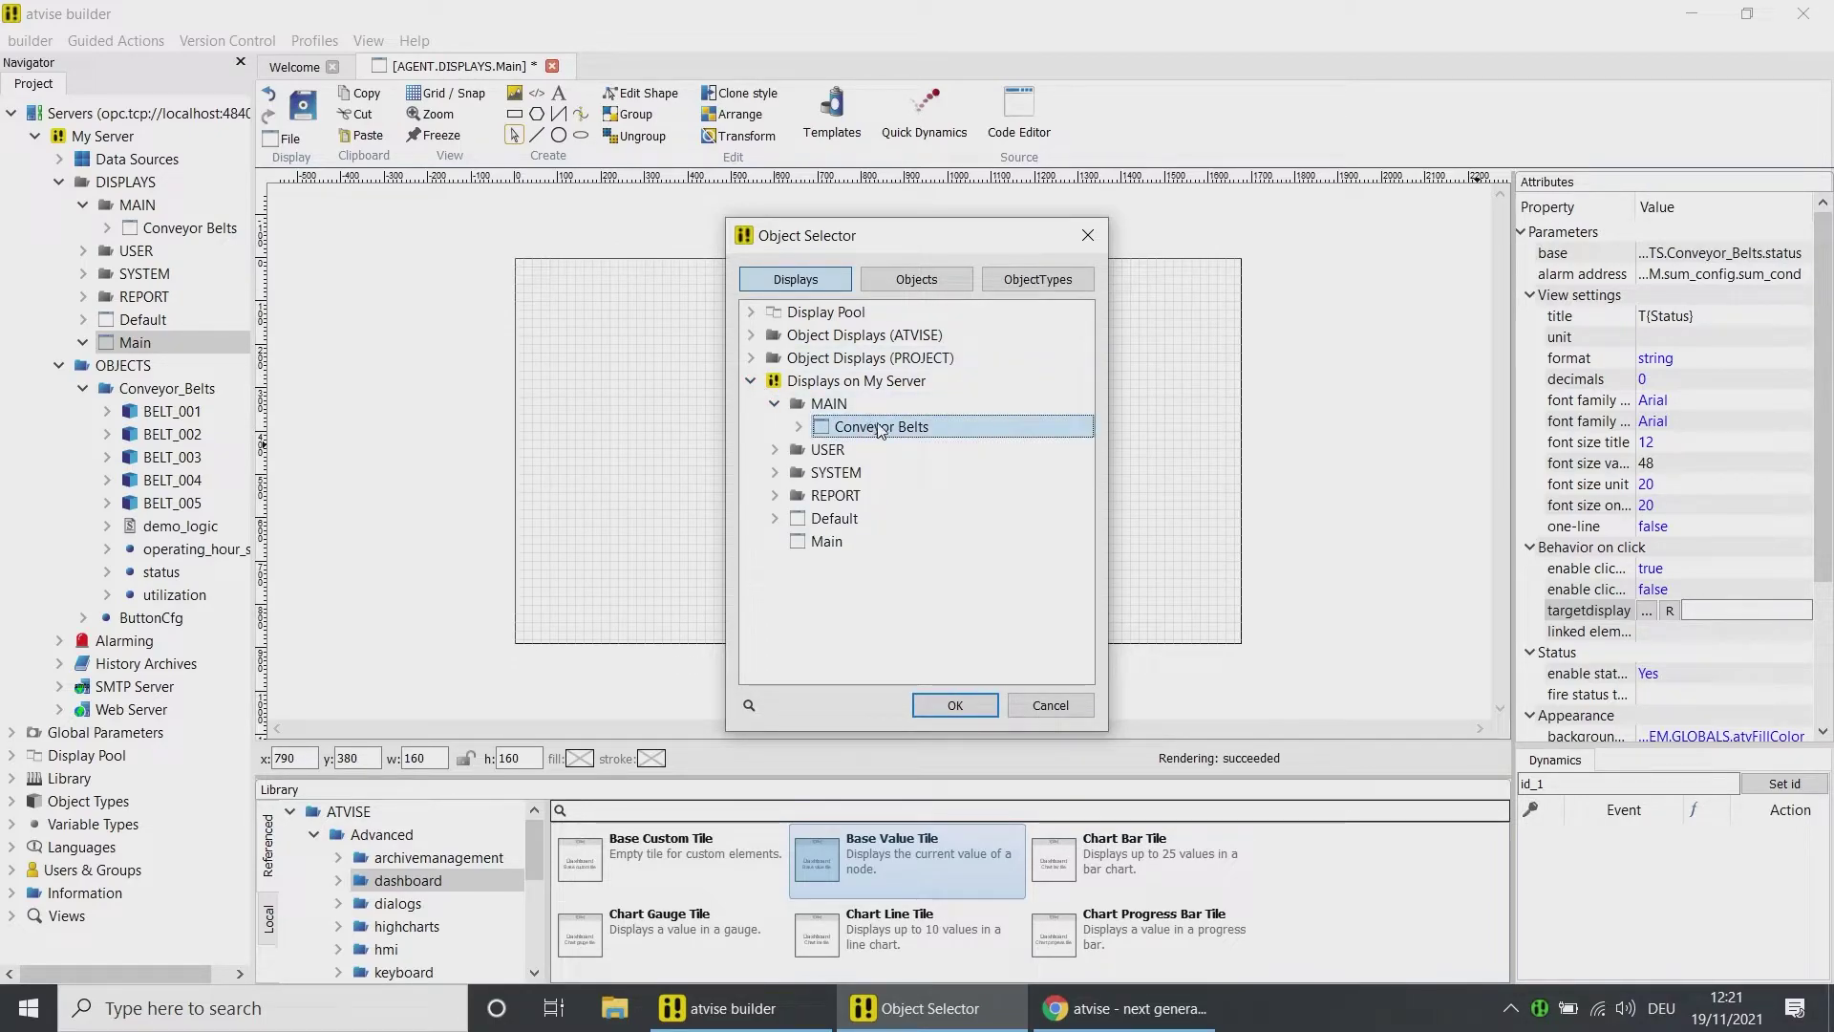
click(976, 707)
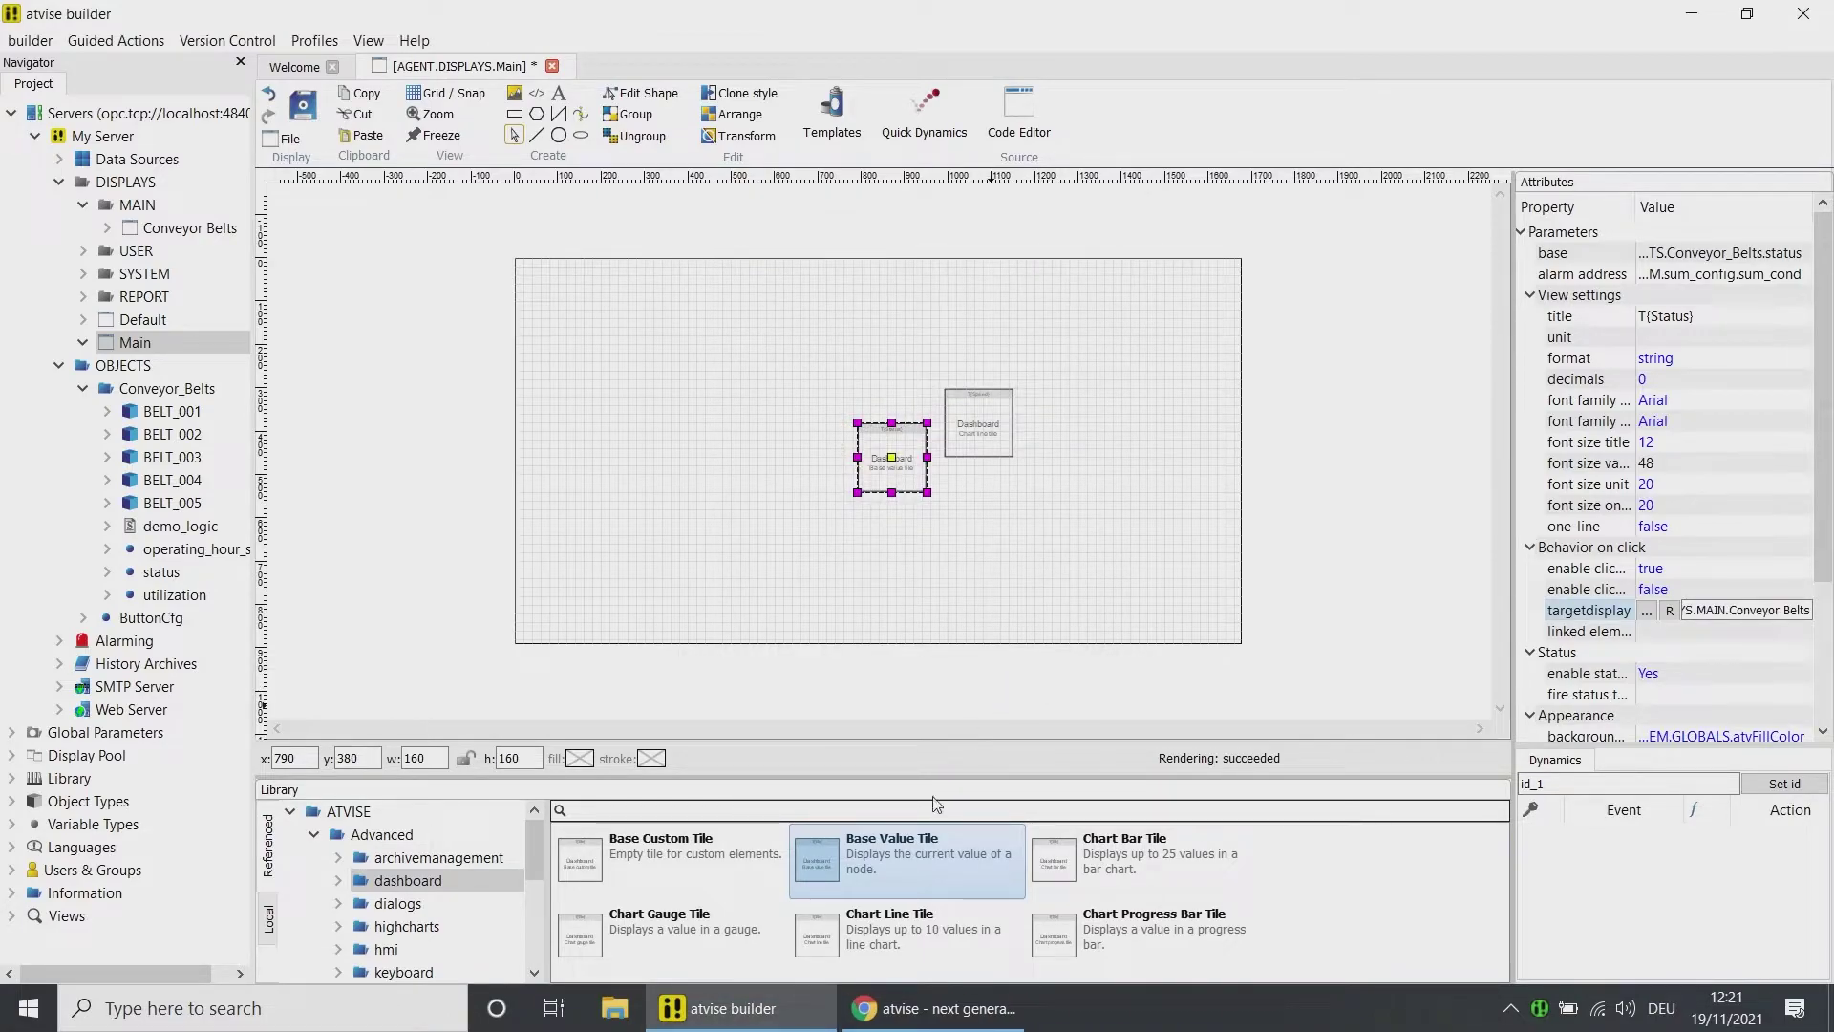
- Add a second Base Value Tile and bind its base to Conveyor_Belts operating_hour_sum
drag(907, 855, 778, 430)
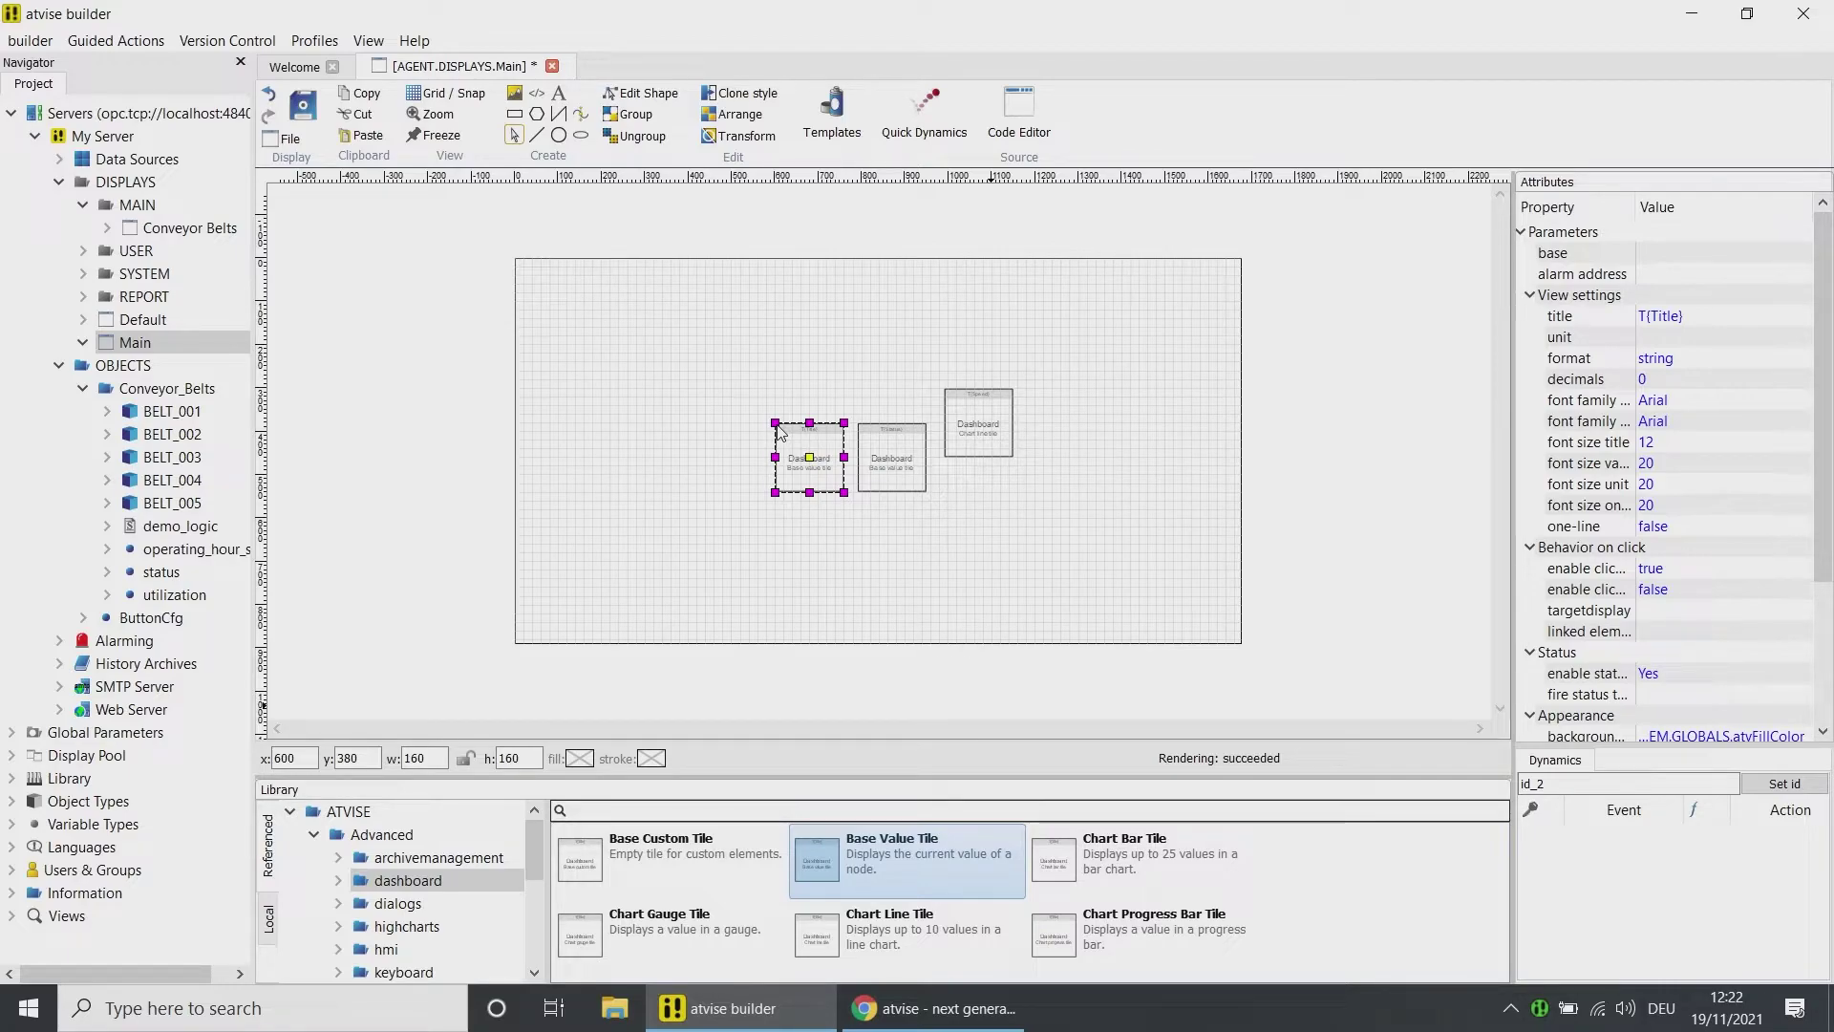
click(1651, 256)
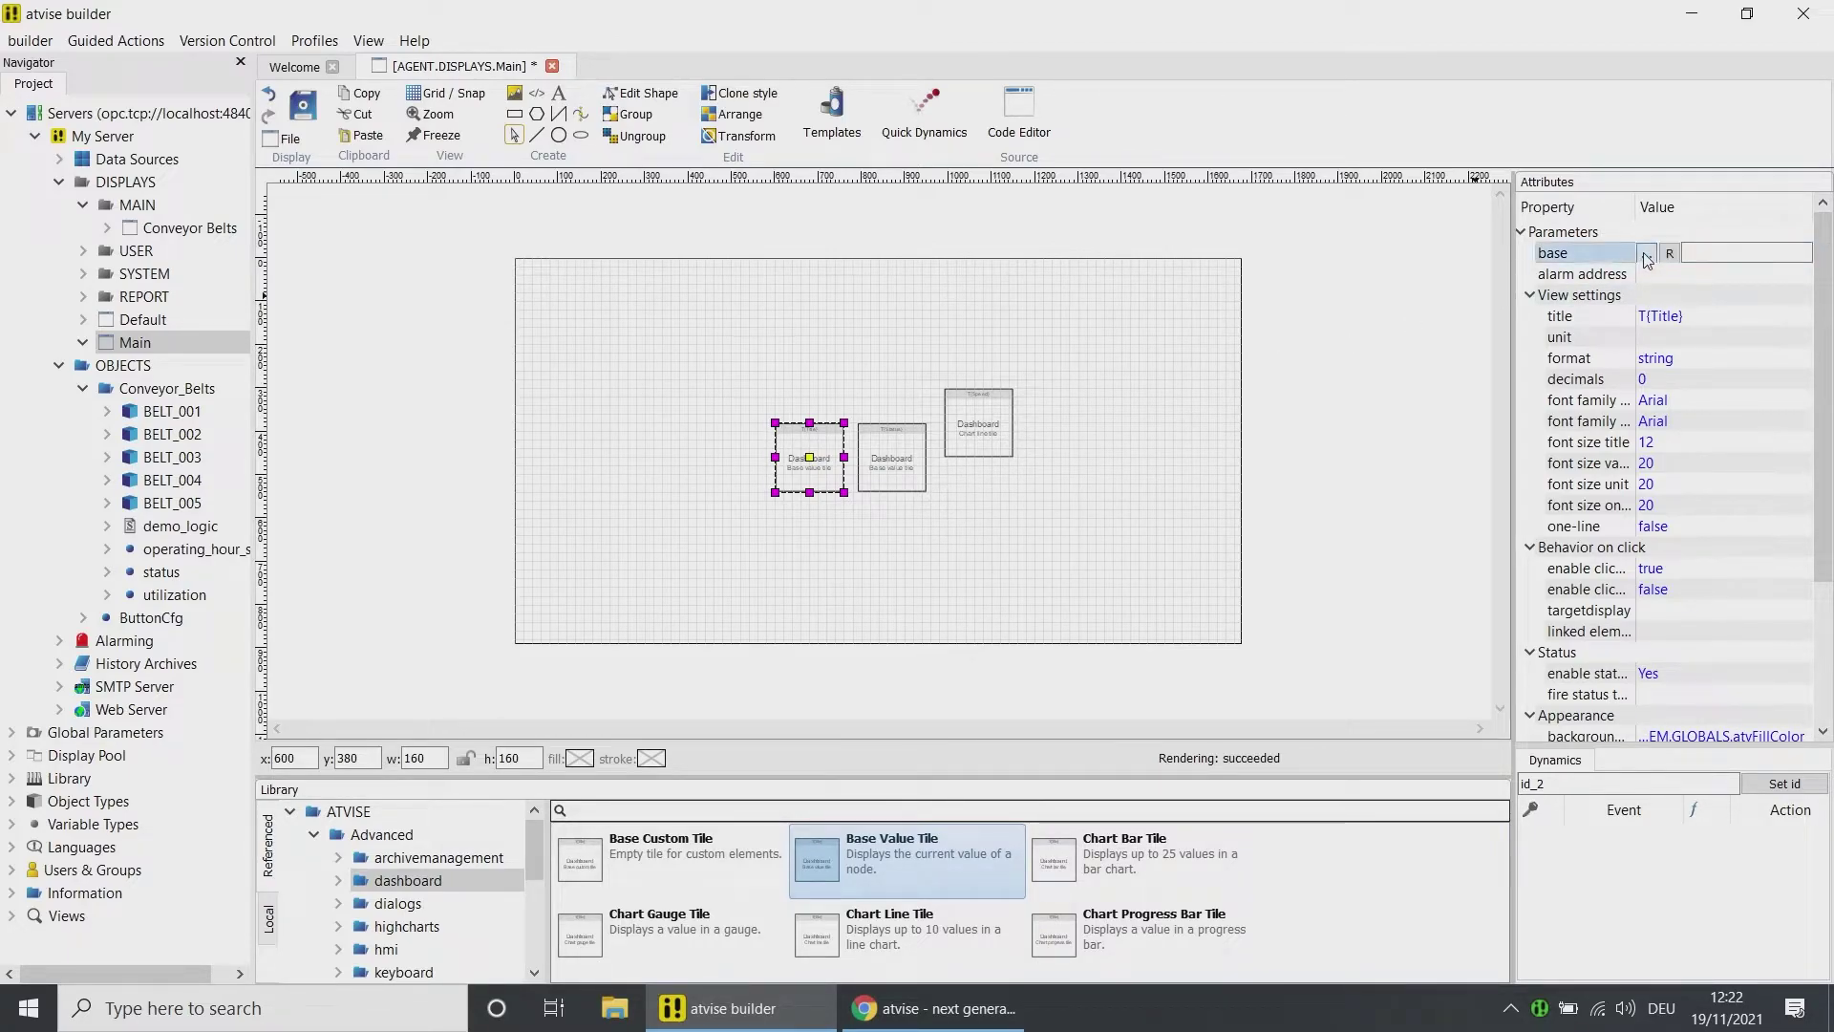
click(1645, 253)
click(750, 358)
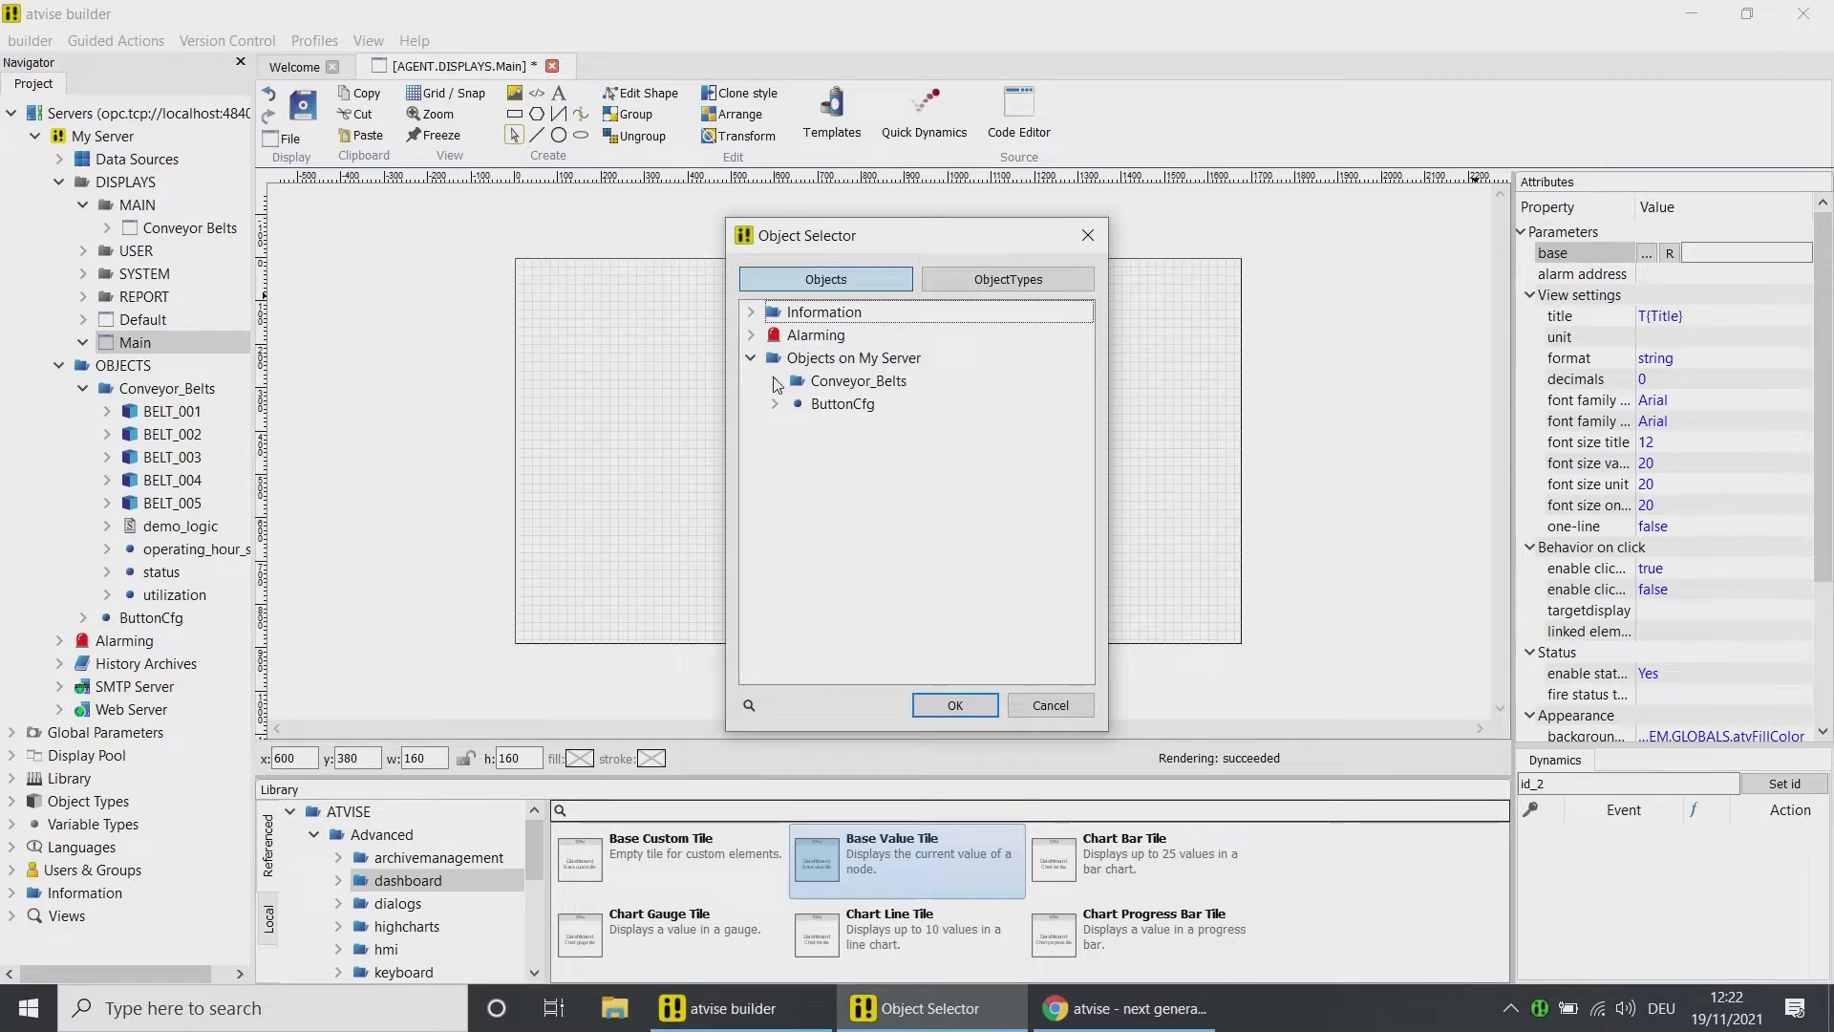
click(776, 383)
click(897, 541)
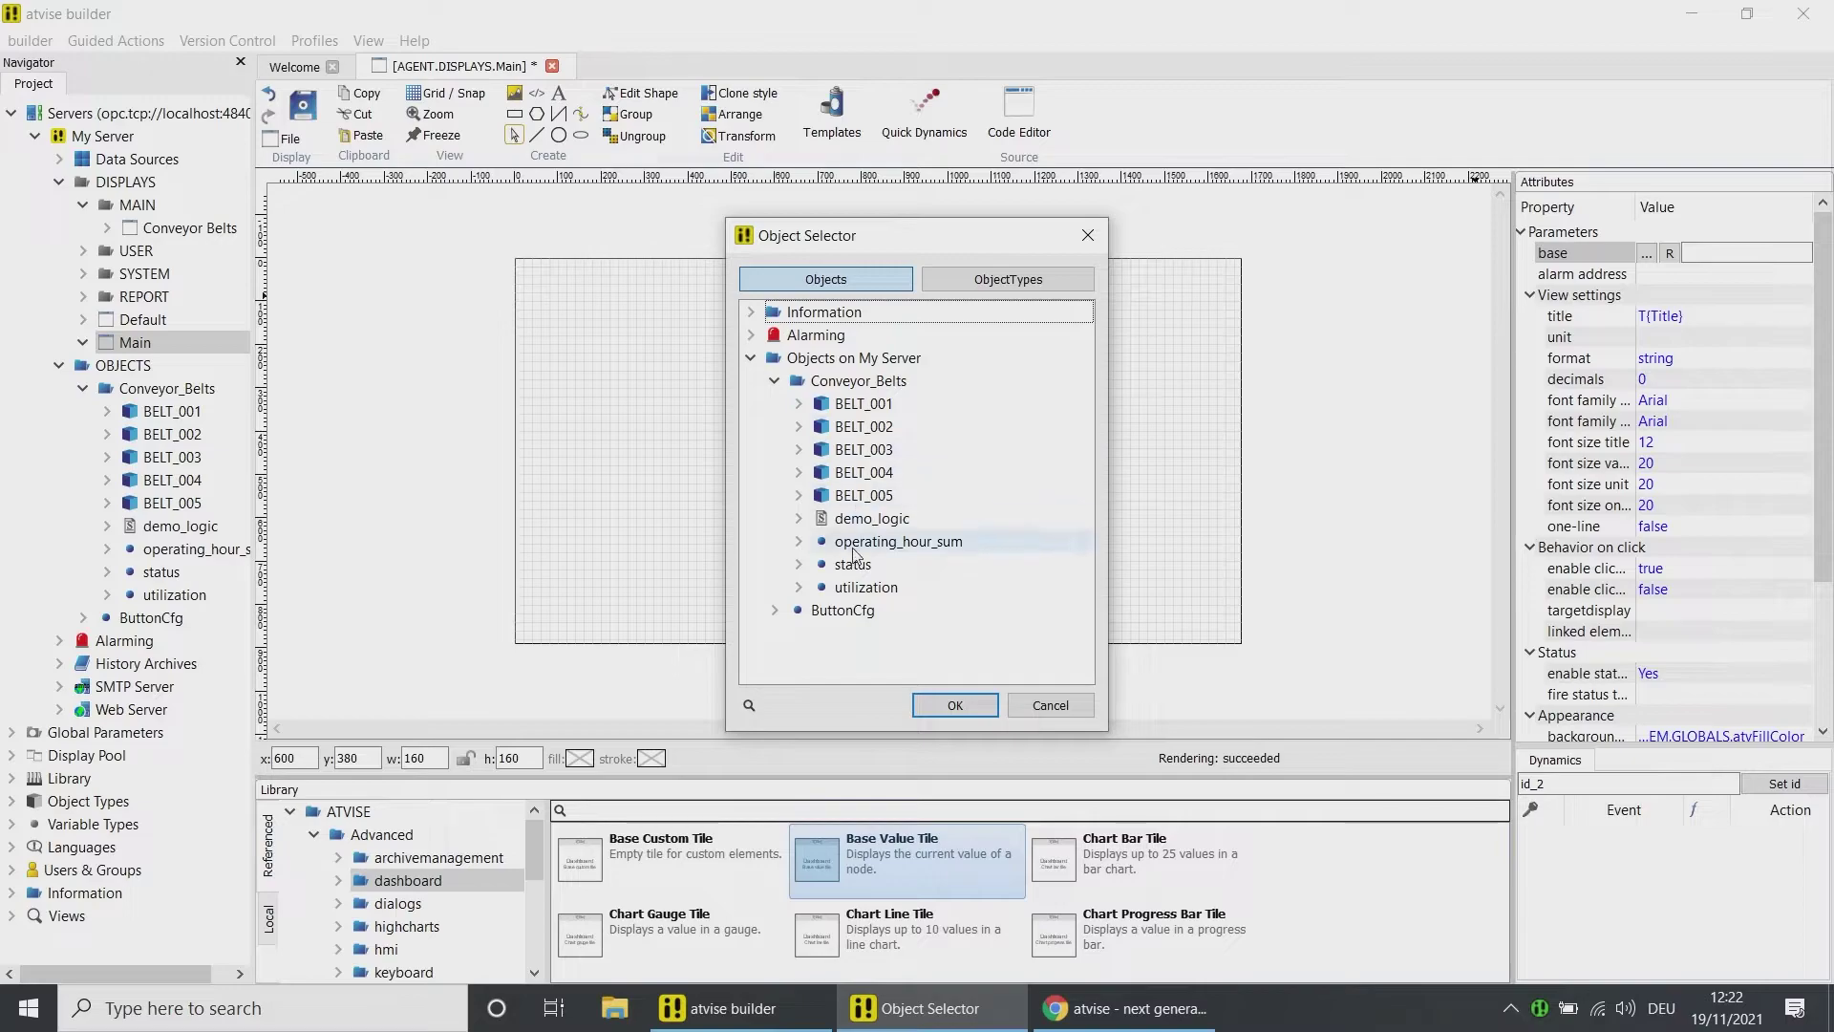
click(954, 705)
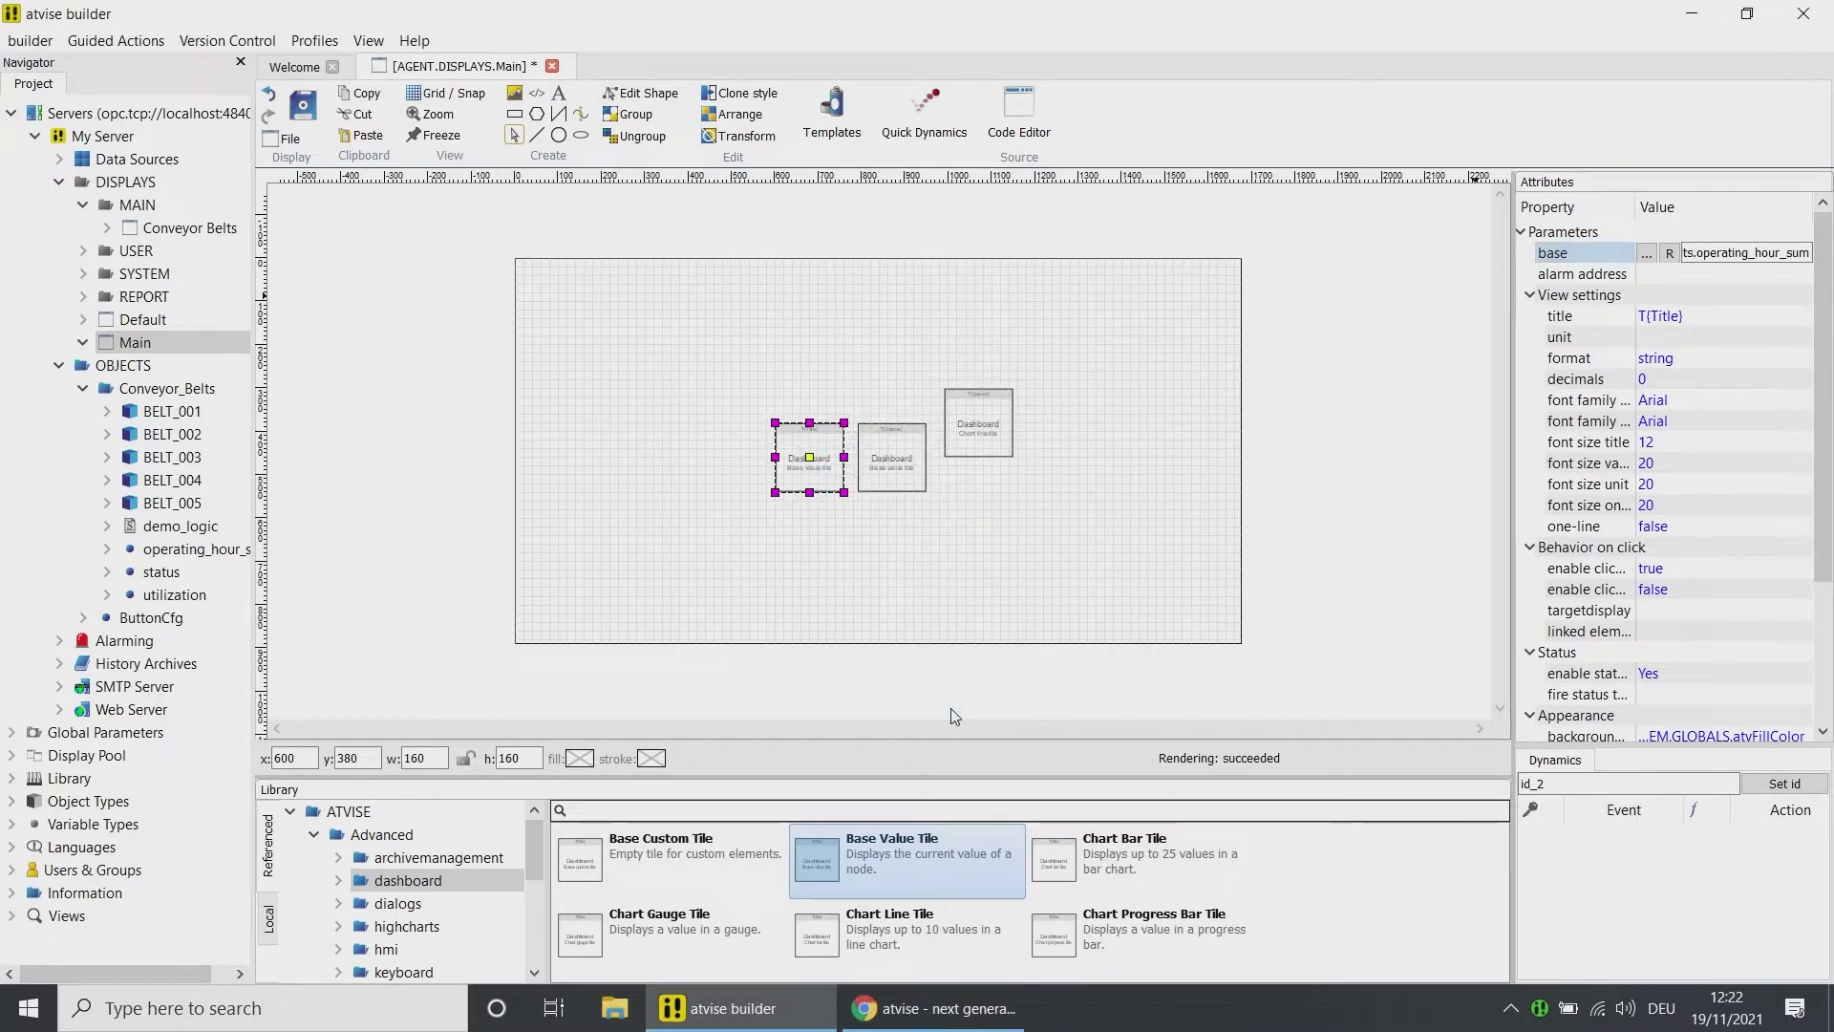
- Title the tile 'Operating Hour', unit Hours, number format, value size 36, then add a gauge tile
click(1681, 316)
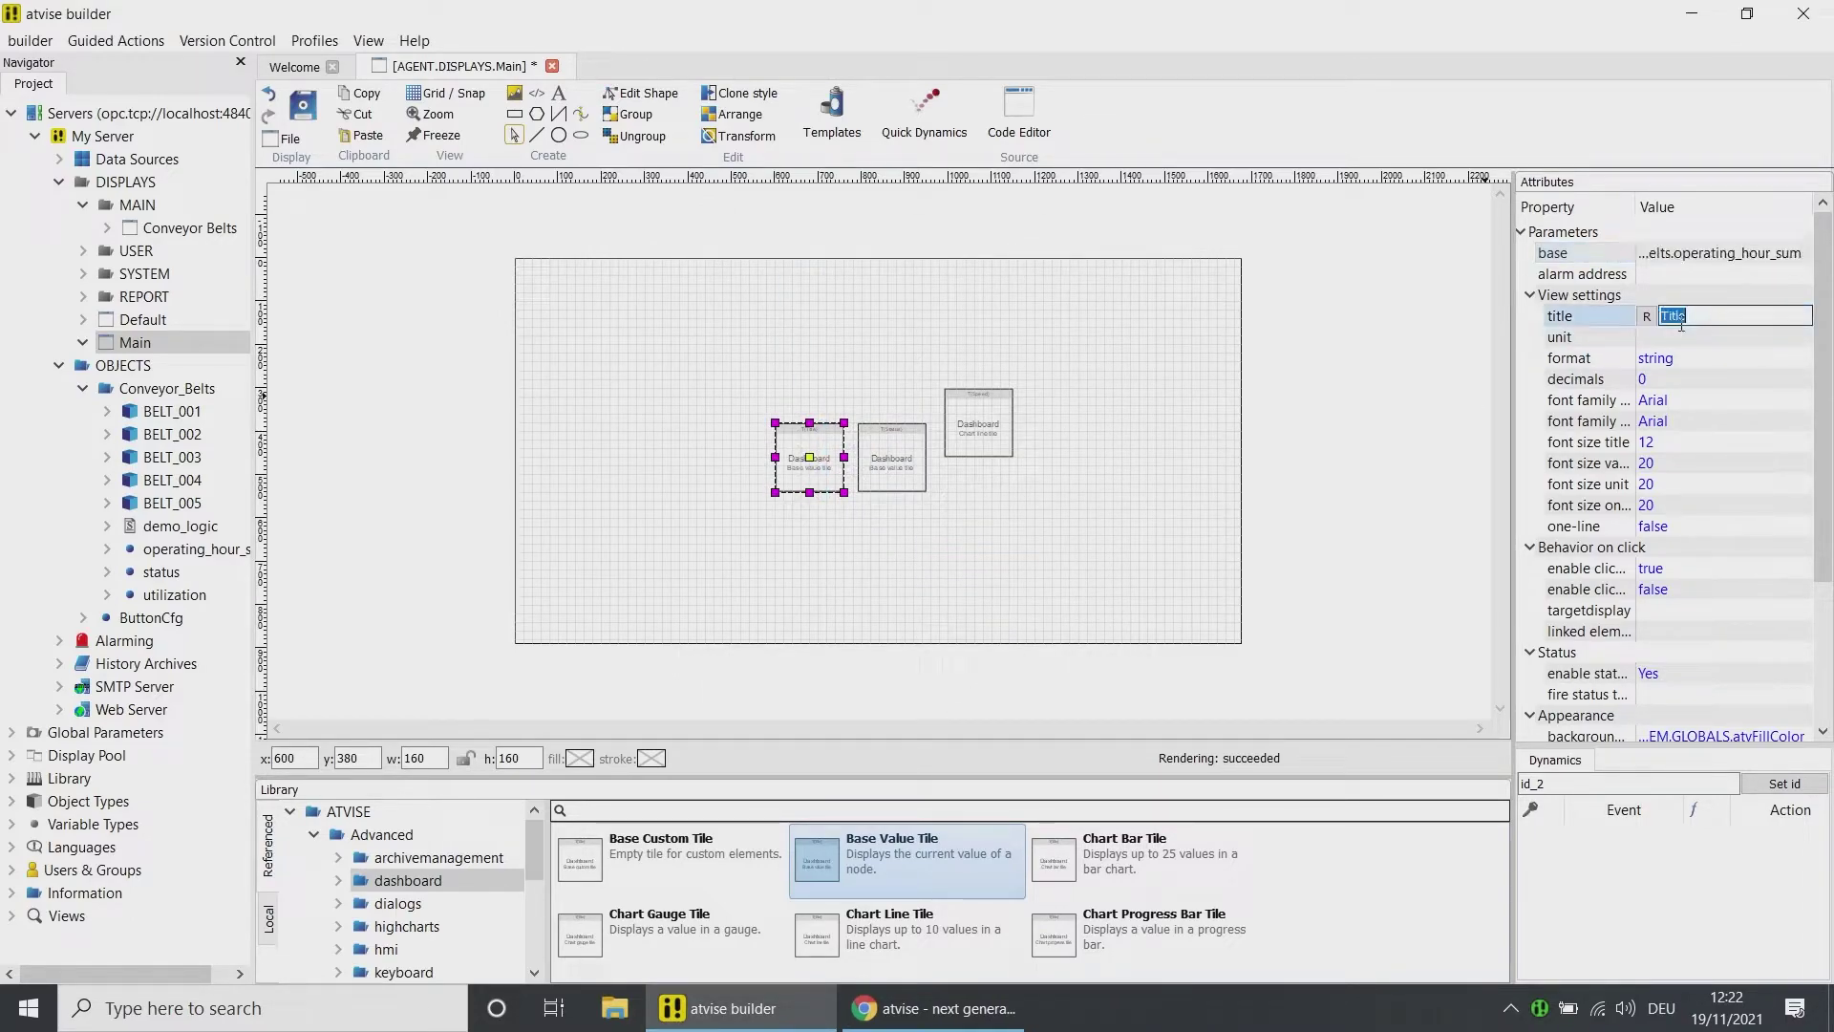
text(Operating Hours Sum)
key(Return)
click(1682, 334)
text(H)
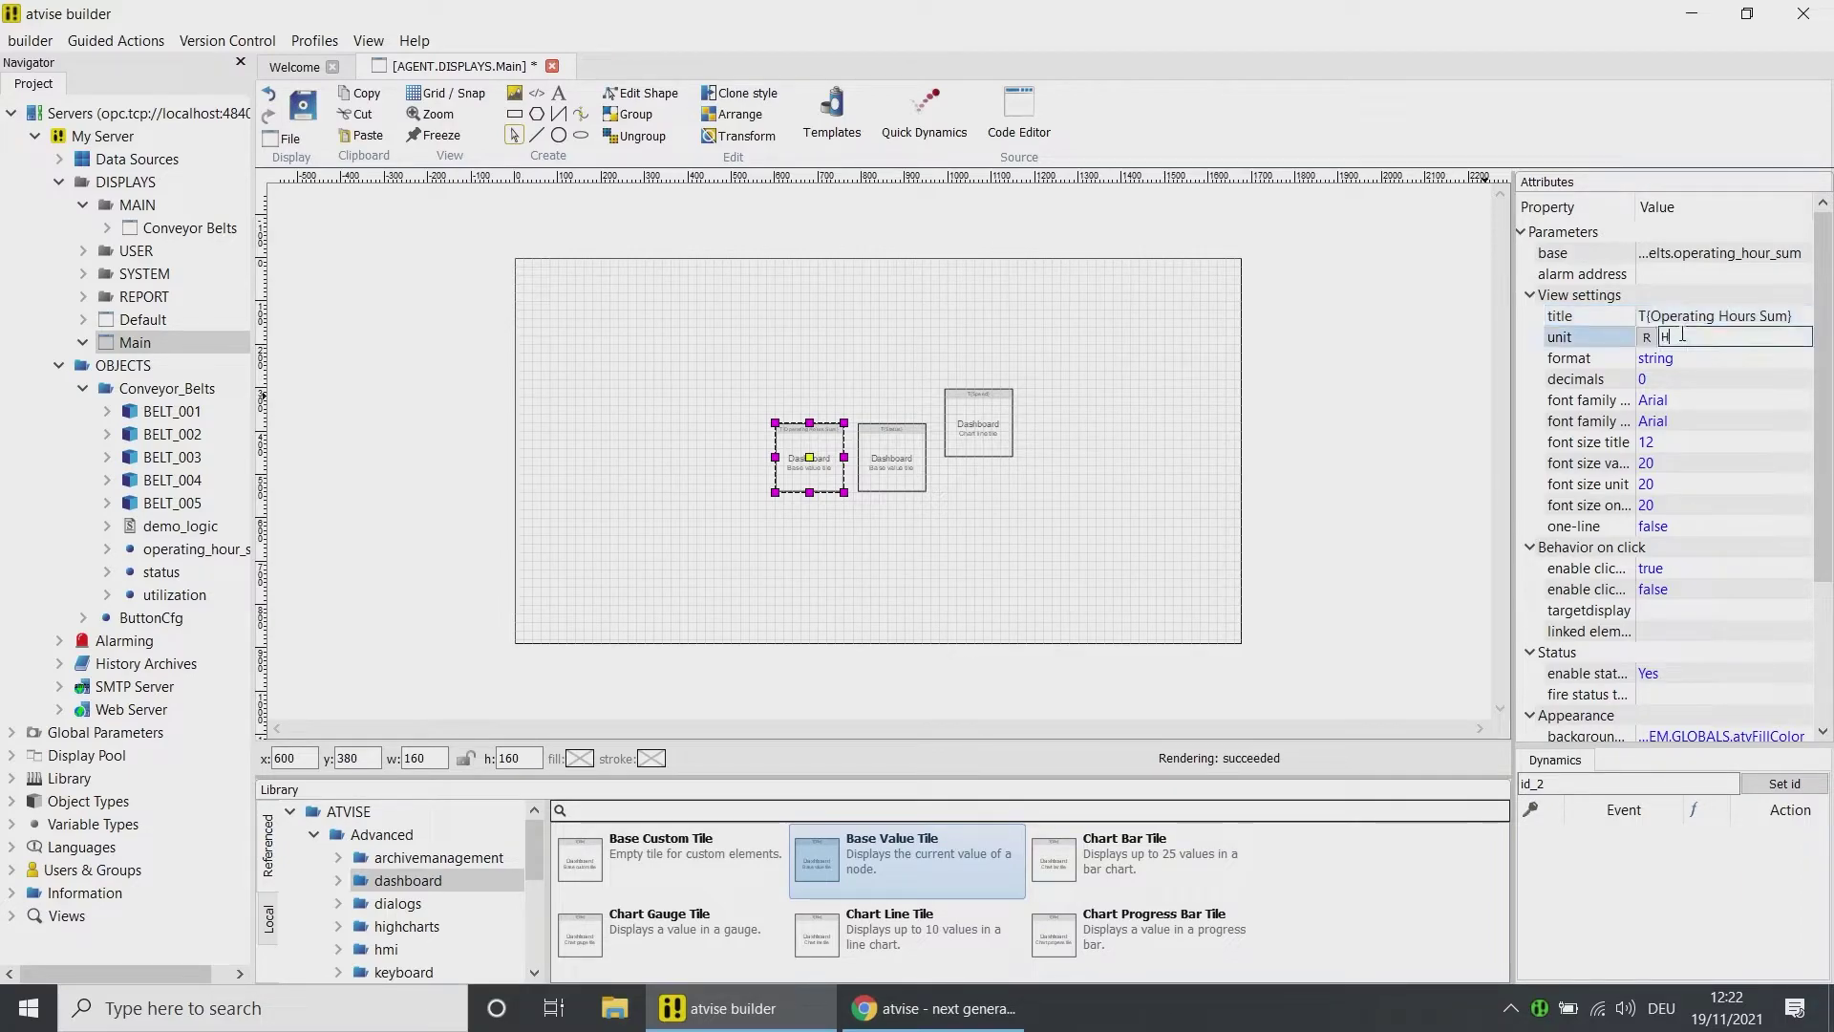
text(ours)
click(1681, 357)
click(1719, 357)
click(1690, 415)
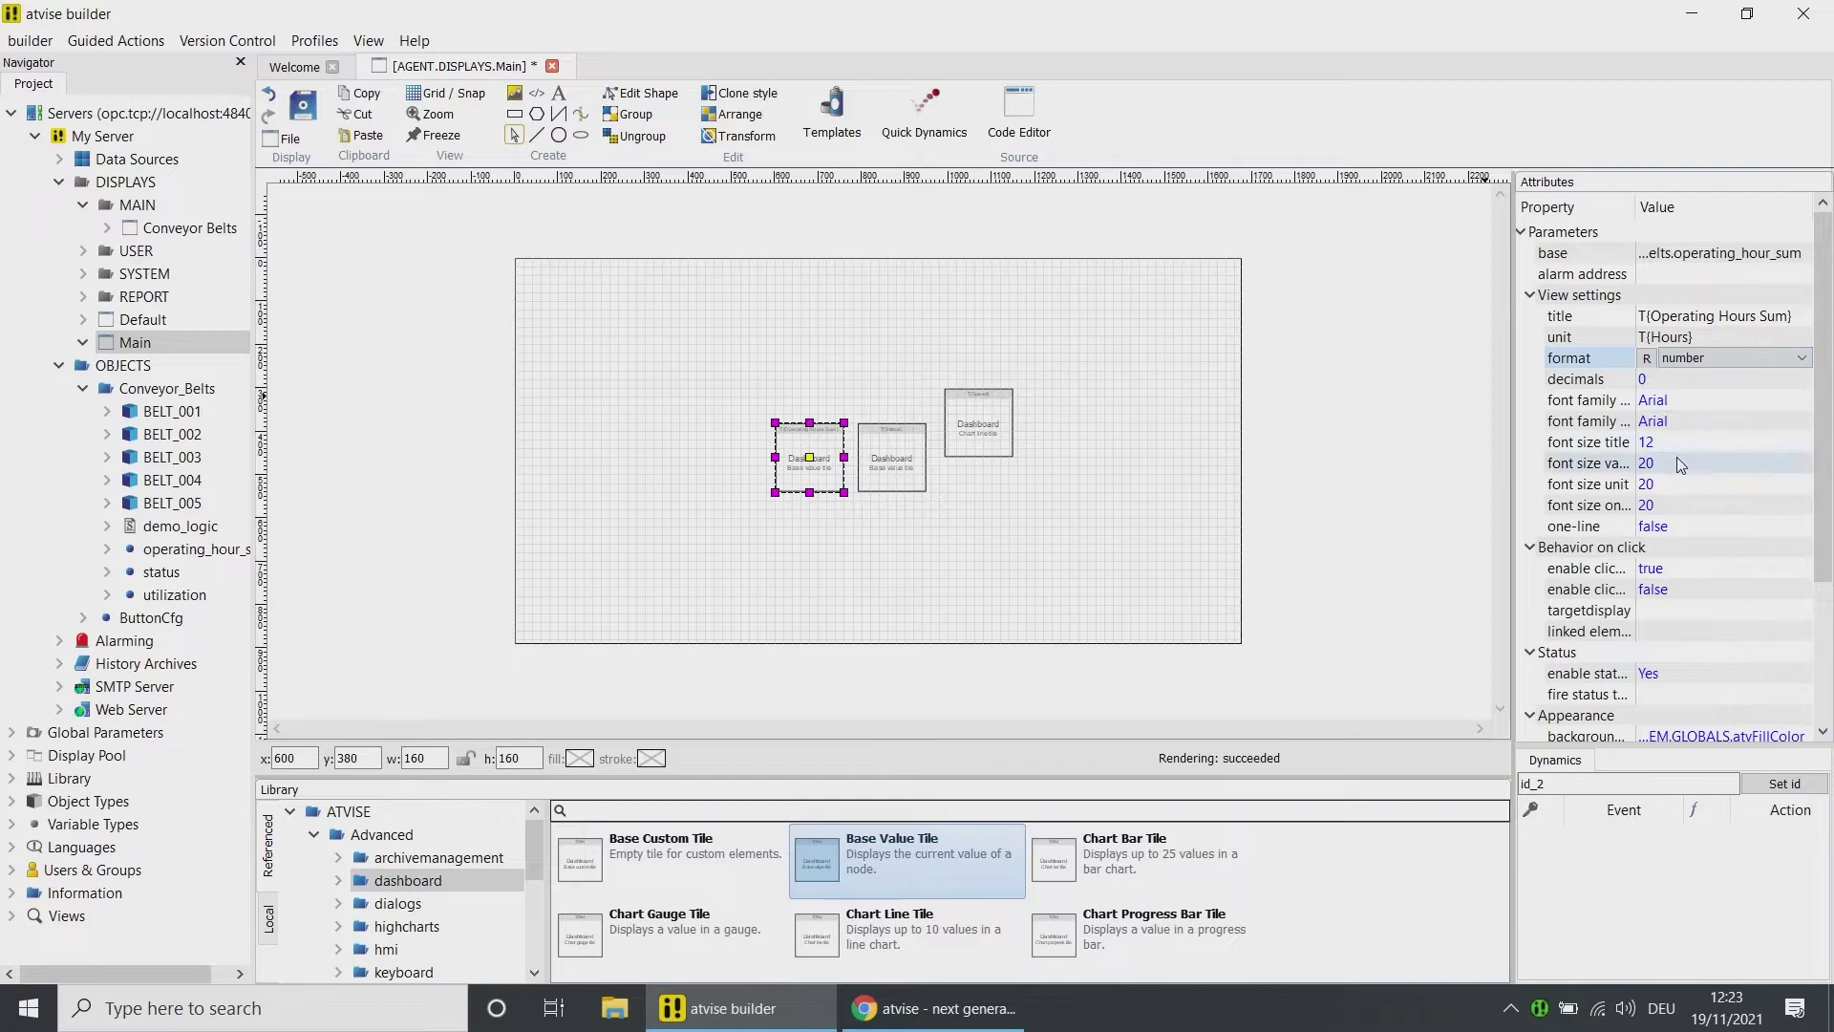
click(1678, 468)
click(1694, 490)
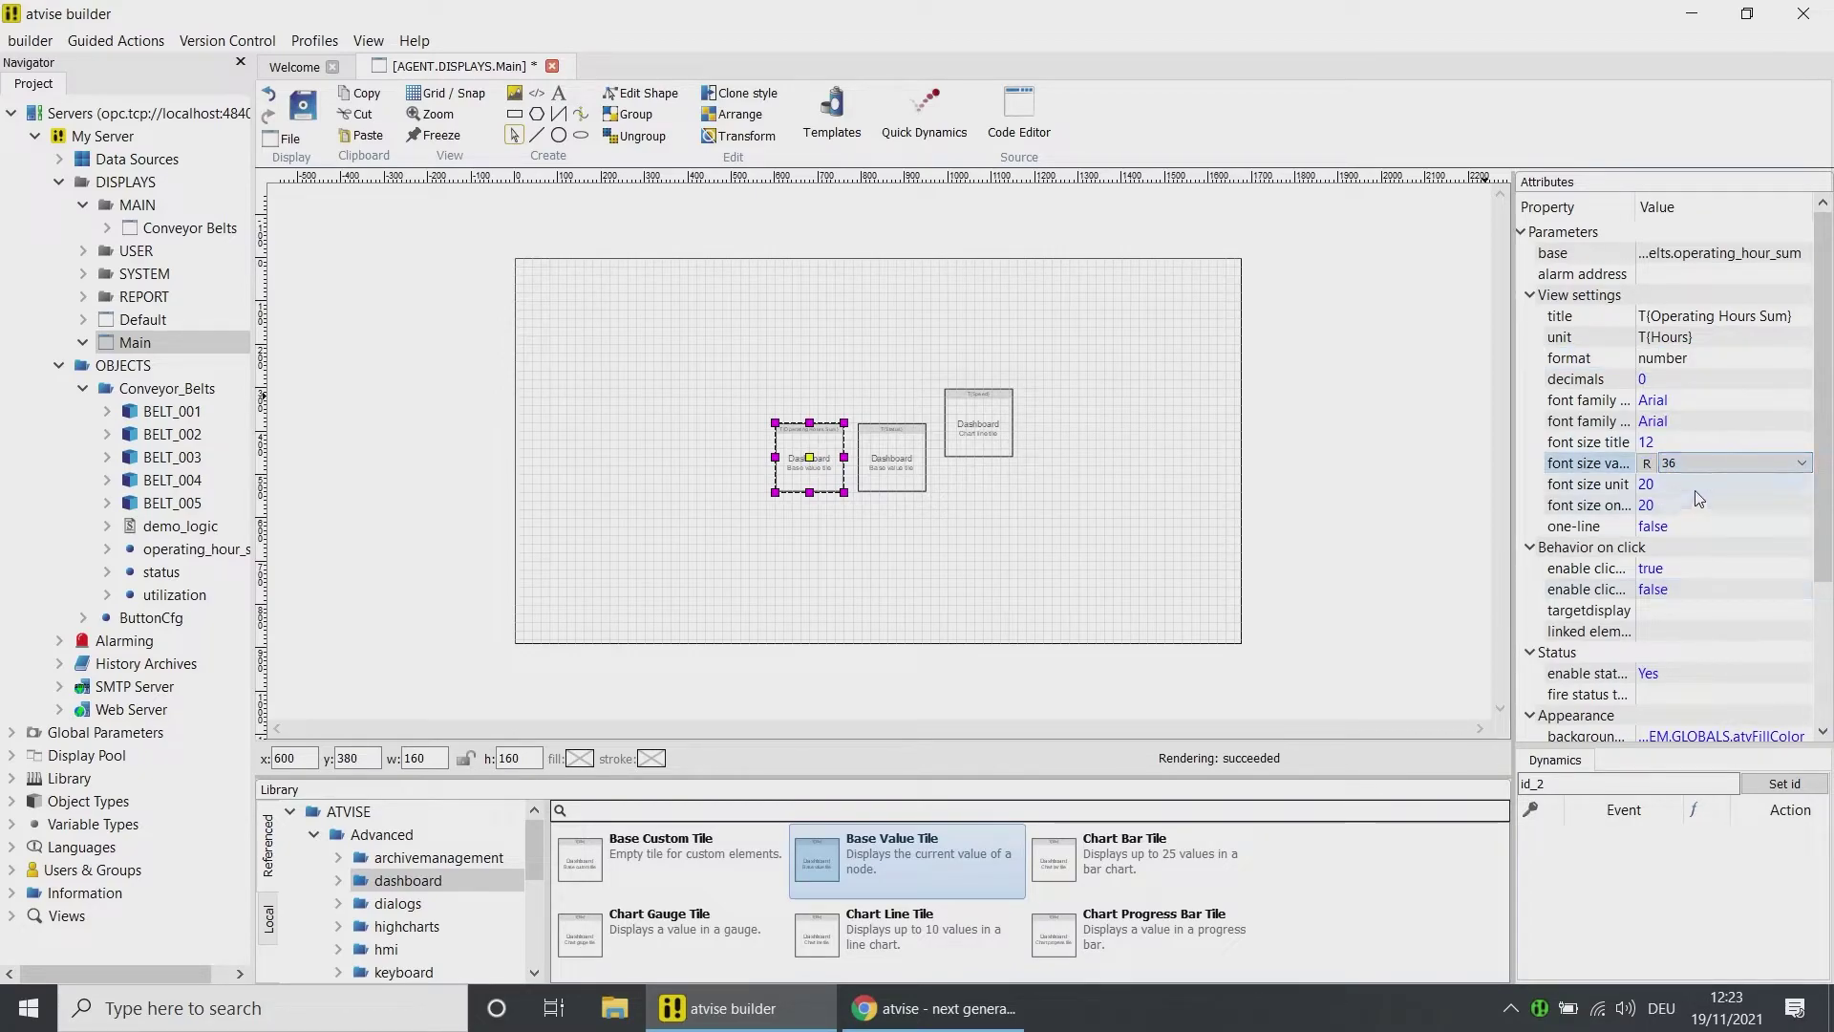
drag(668, 931, 696, 430)
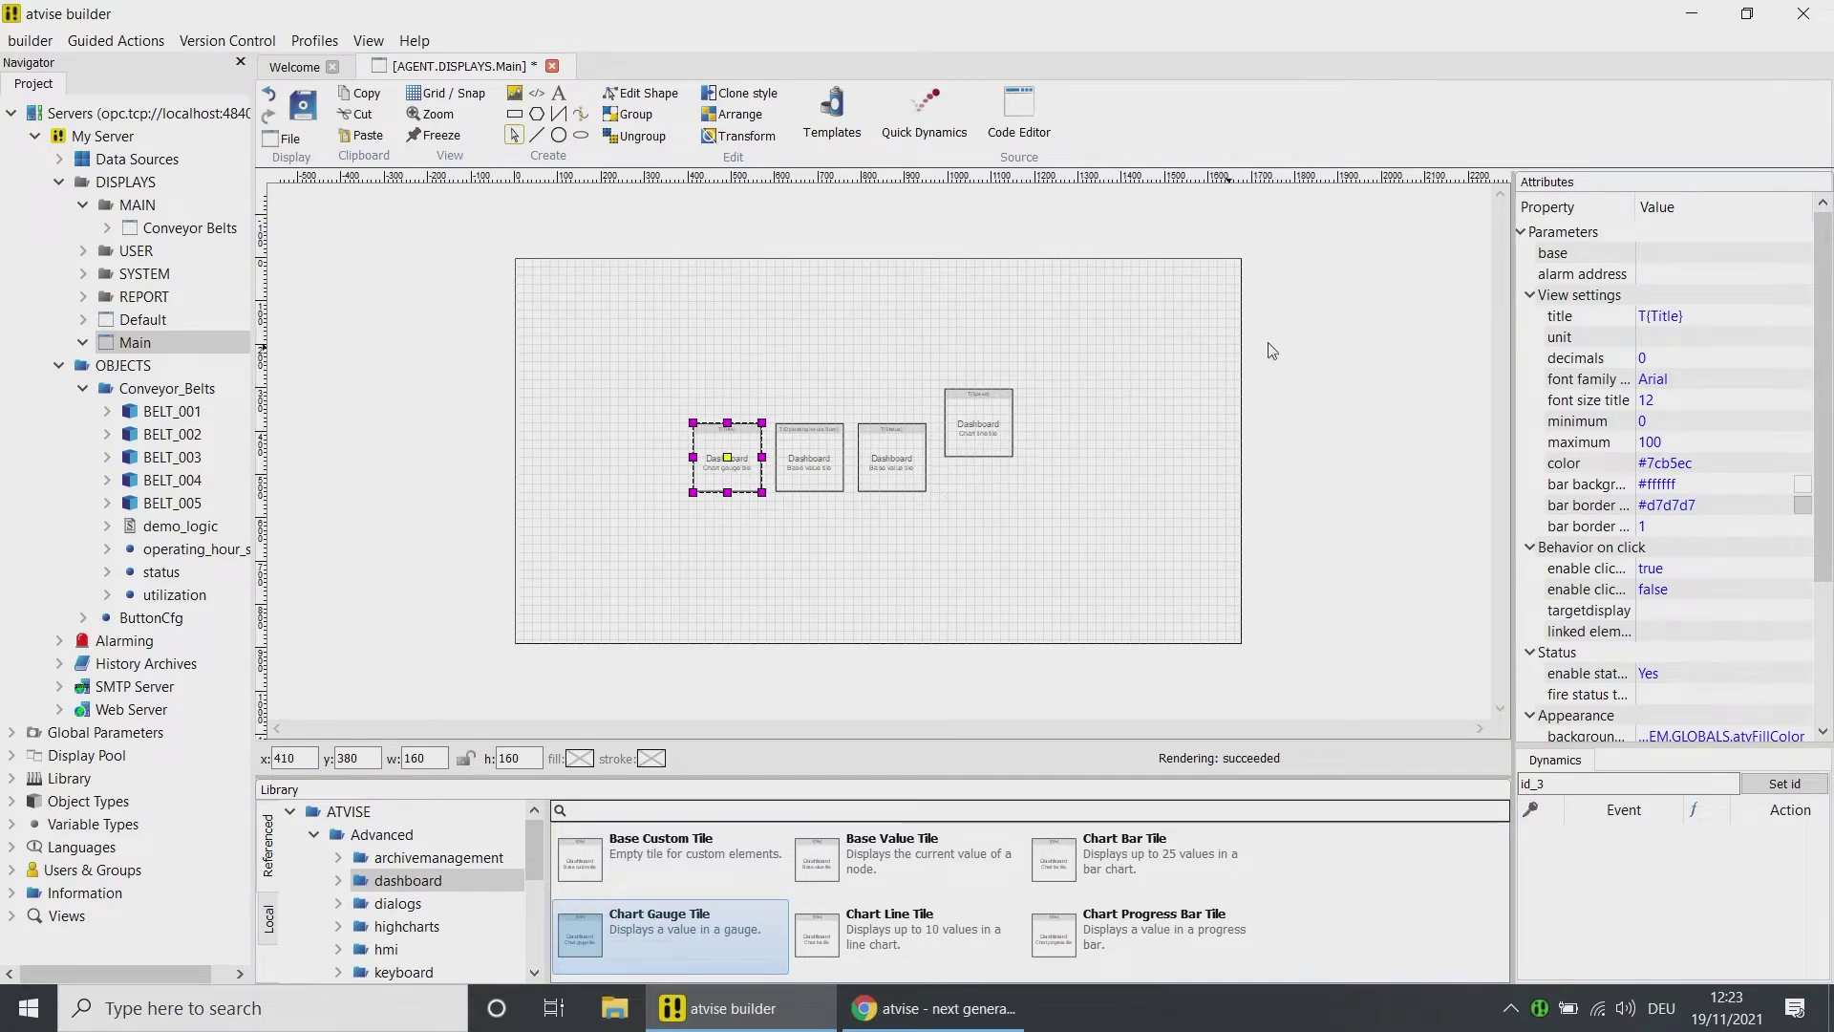
- Set the gauge's base to Conveyor_Belts.utilization in the Object Selector
click(1633, 252)
click(1645, 253)
click(751, 357)
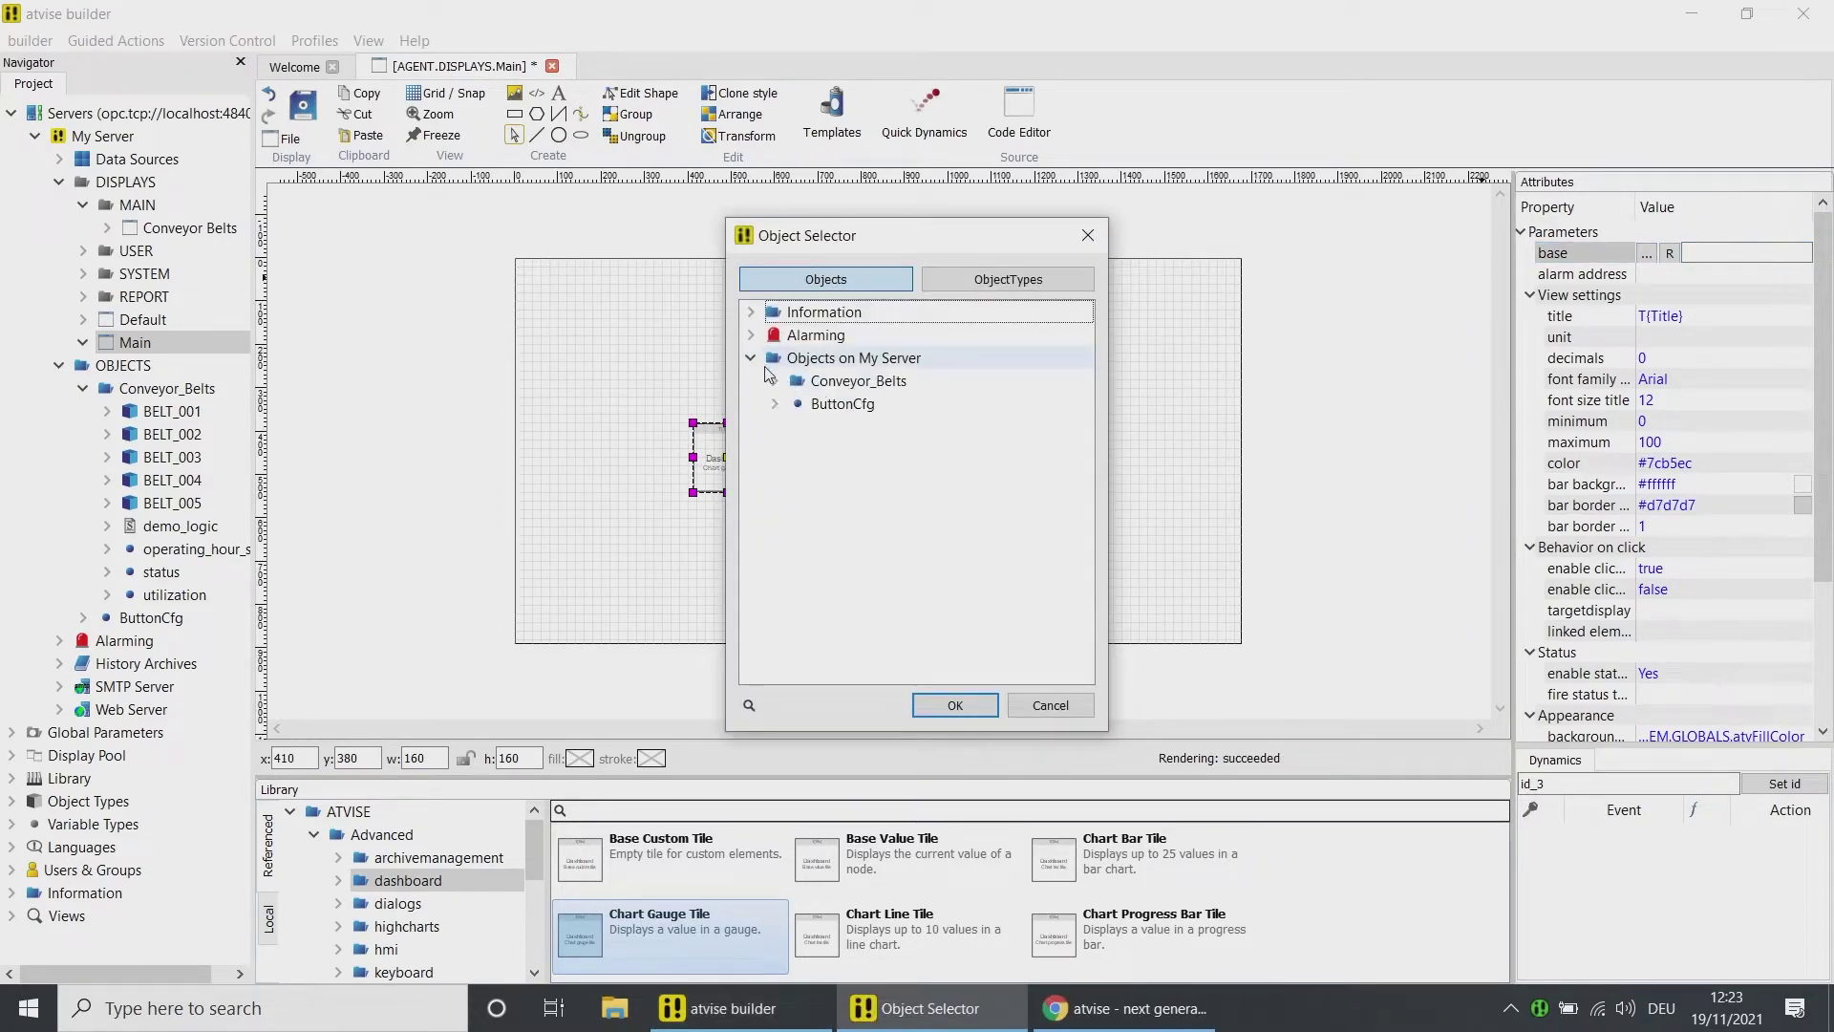
click(775, 380)
click(859, 587)
click(954, 705)
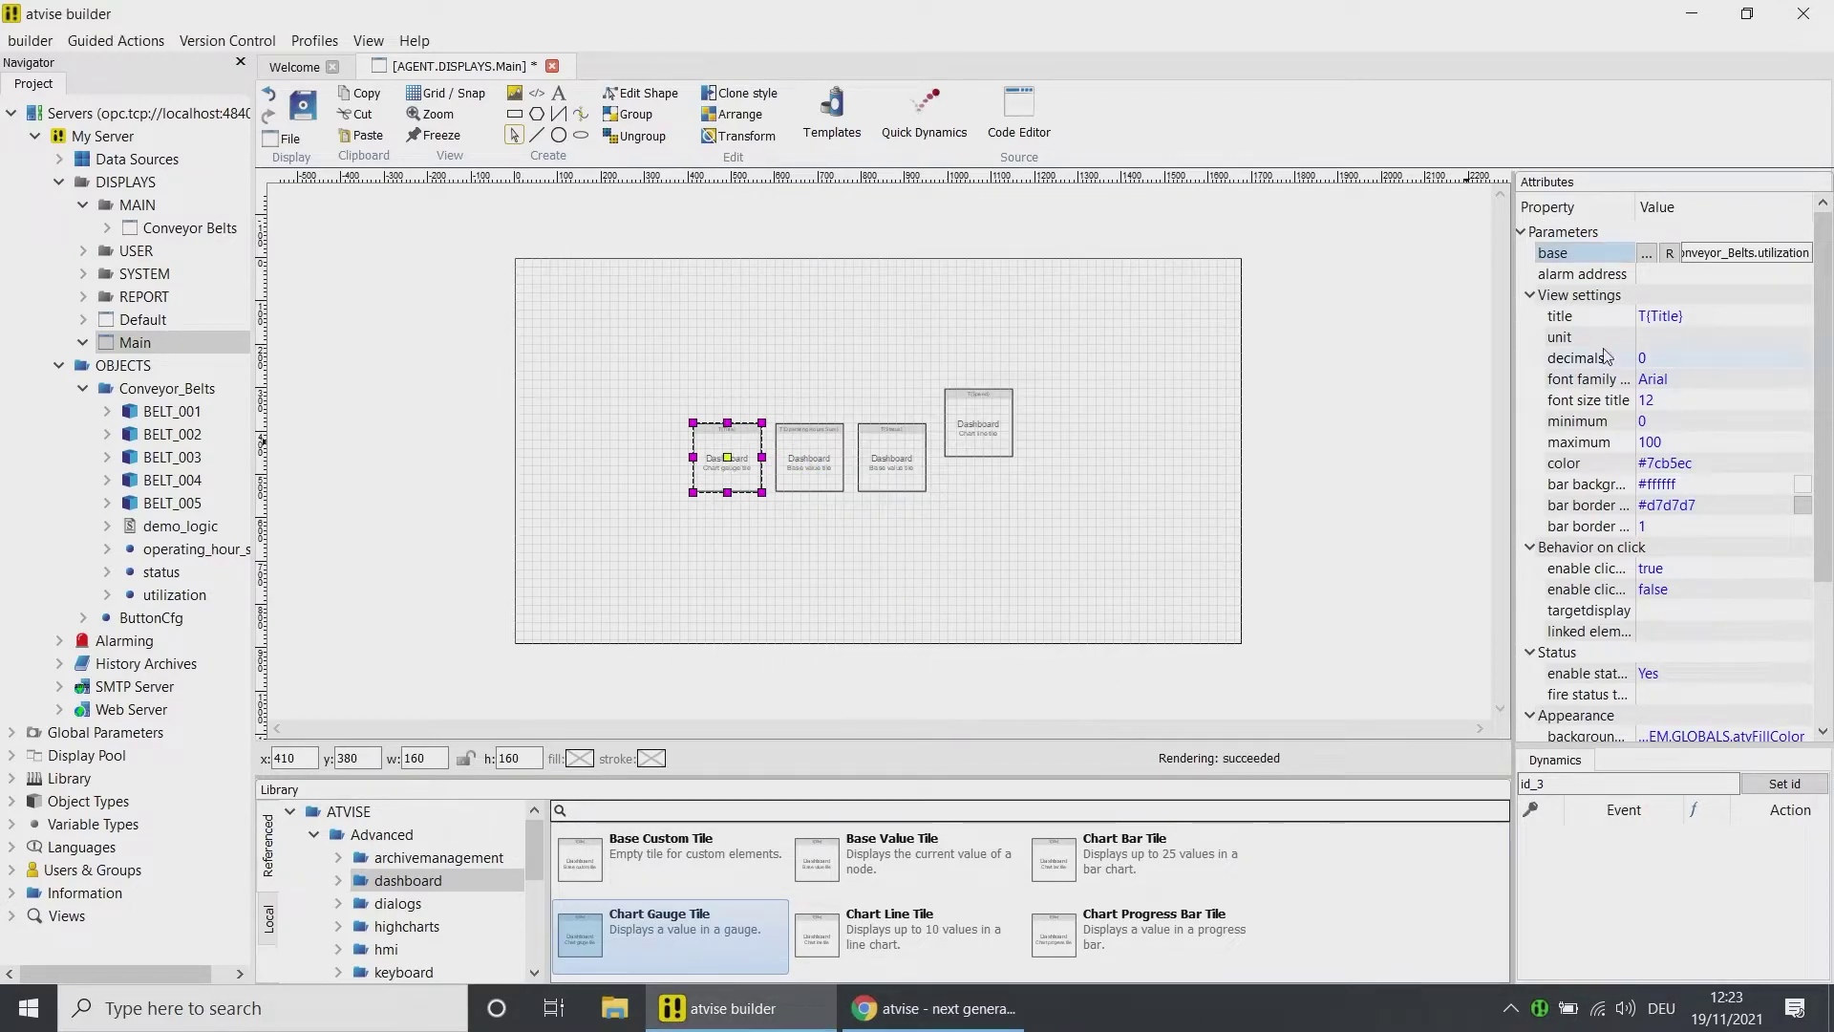
- Title the gauge 'Utilization'
click(1661, 316)
text(Utilizat)
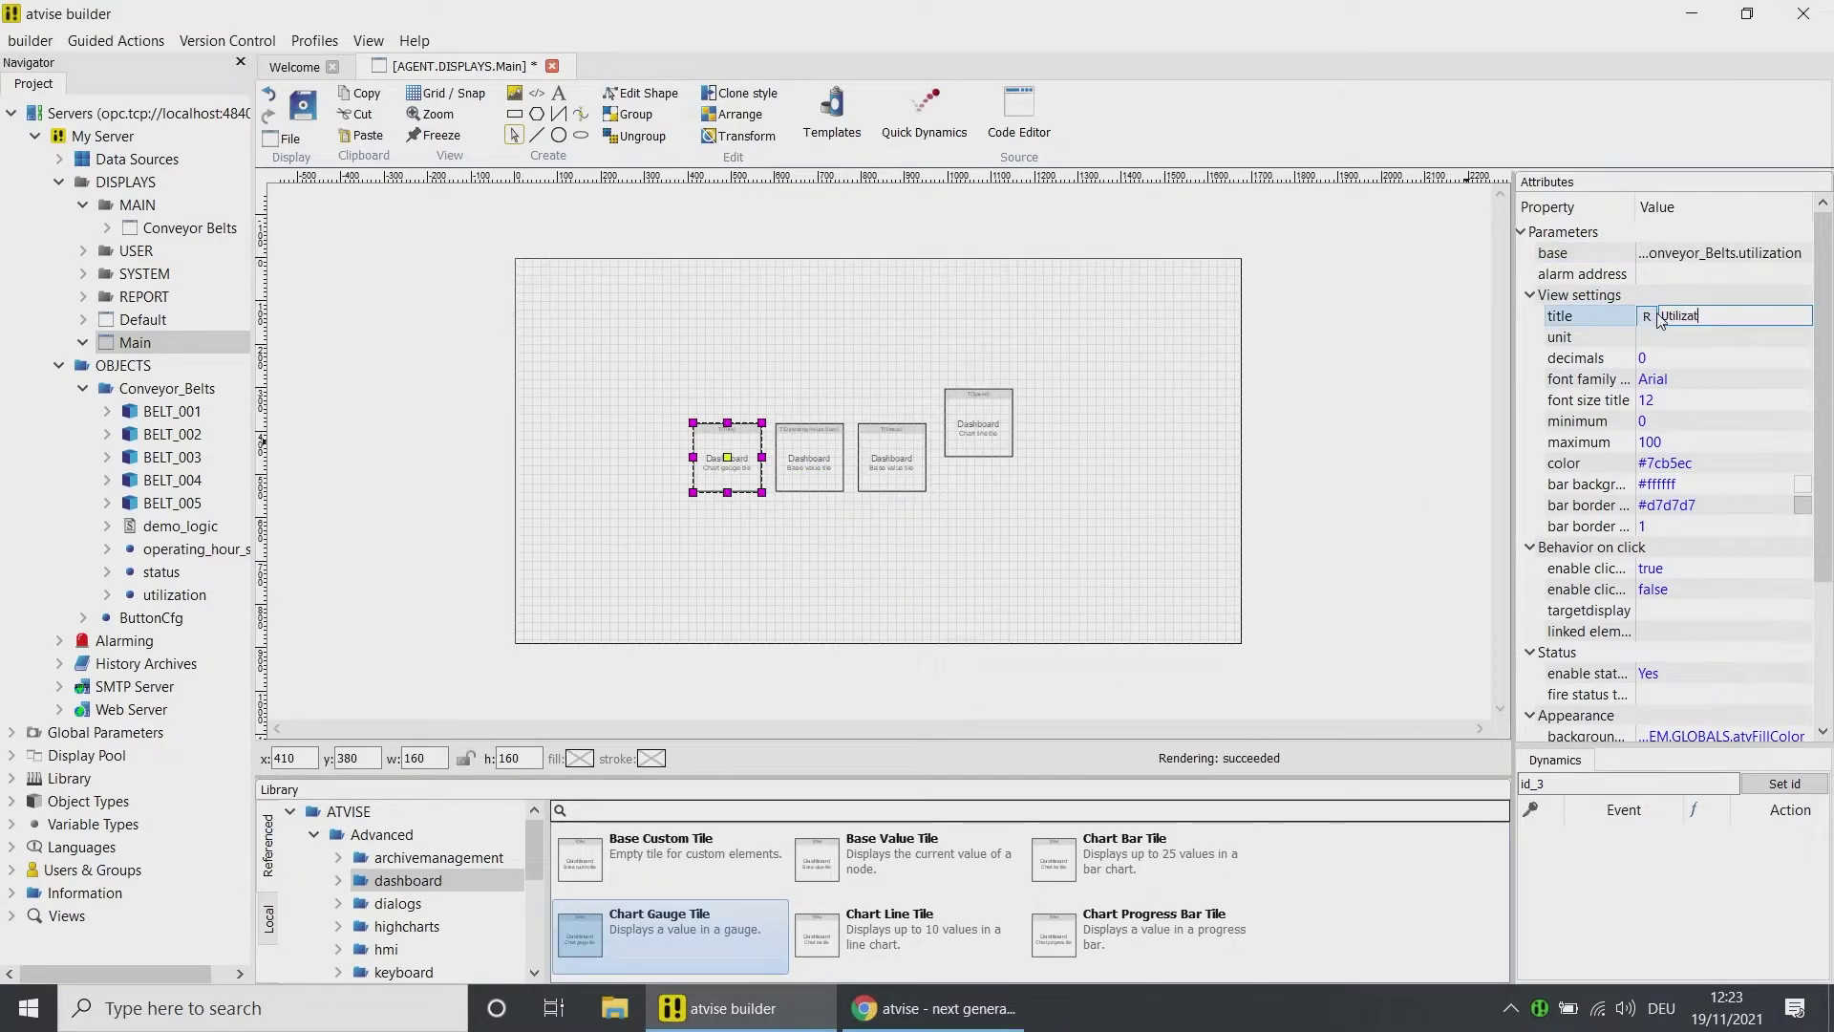
text(ion)
key(Return)
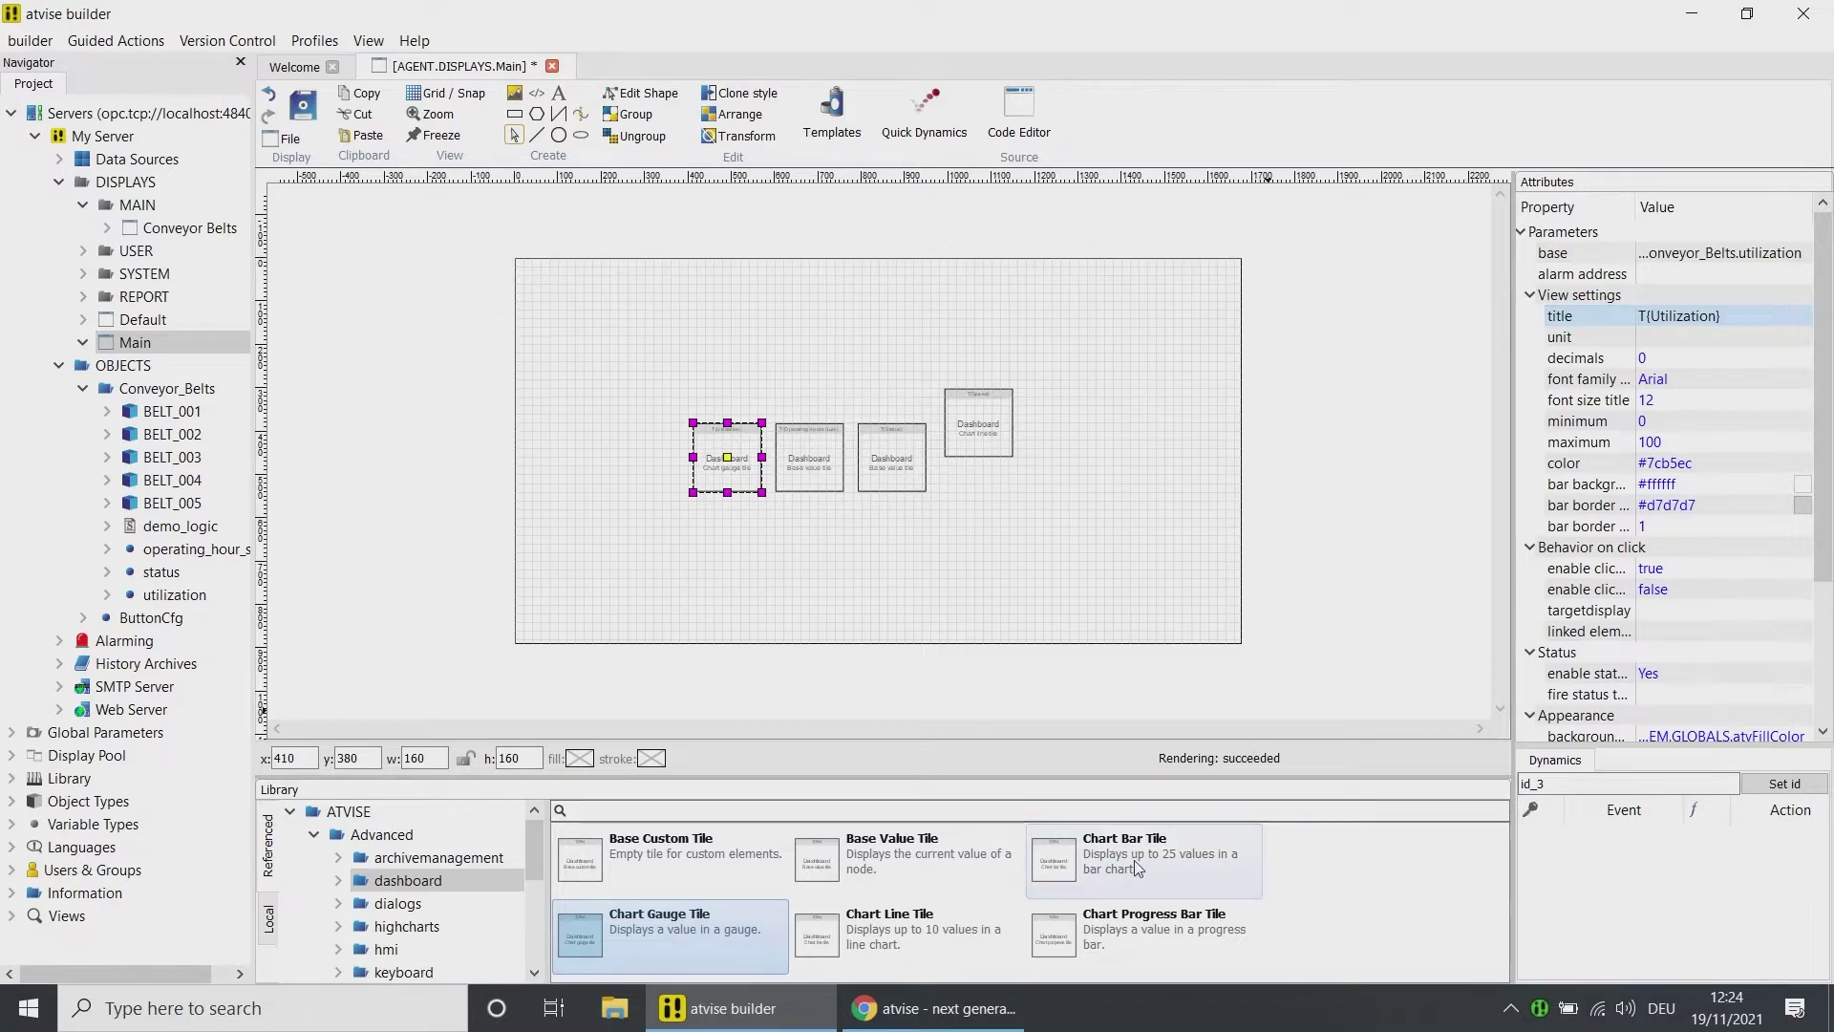
- Add a Chart Bar Tile titled 'Operationg Hours' with a maximum value of 40000
drag(1127, 859, 1032, 400)
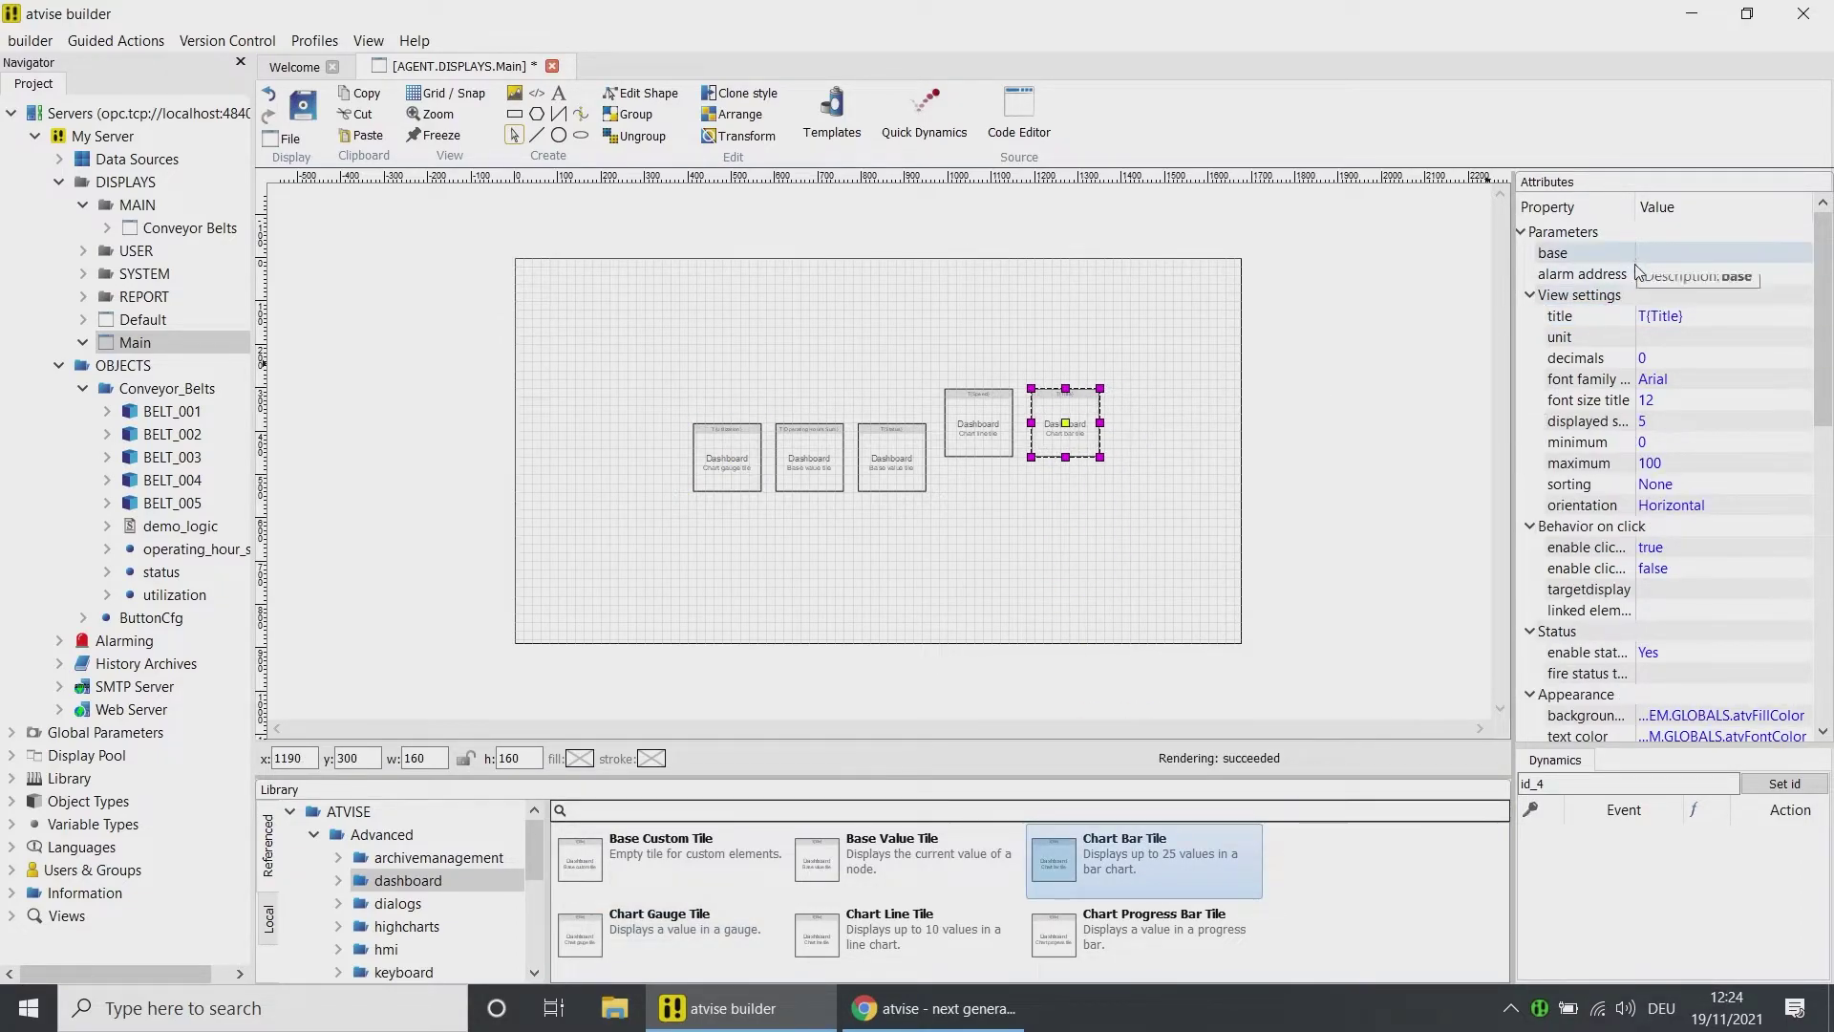
double_click(1652, 316)
text(Operatio)
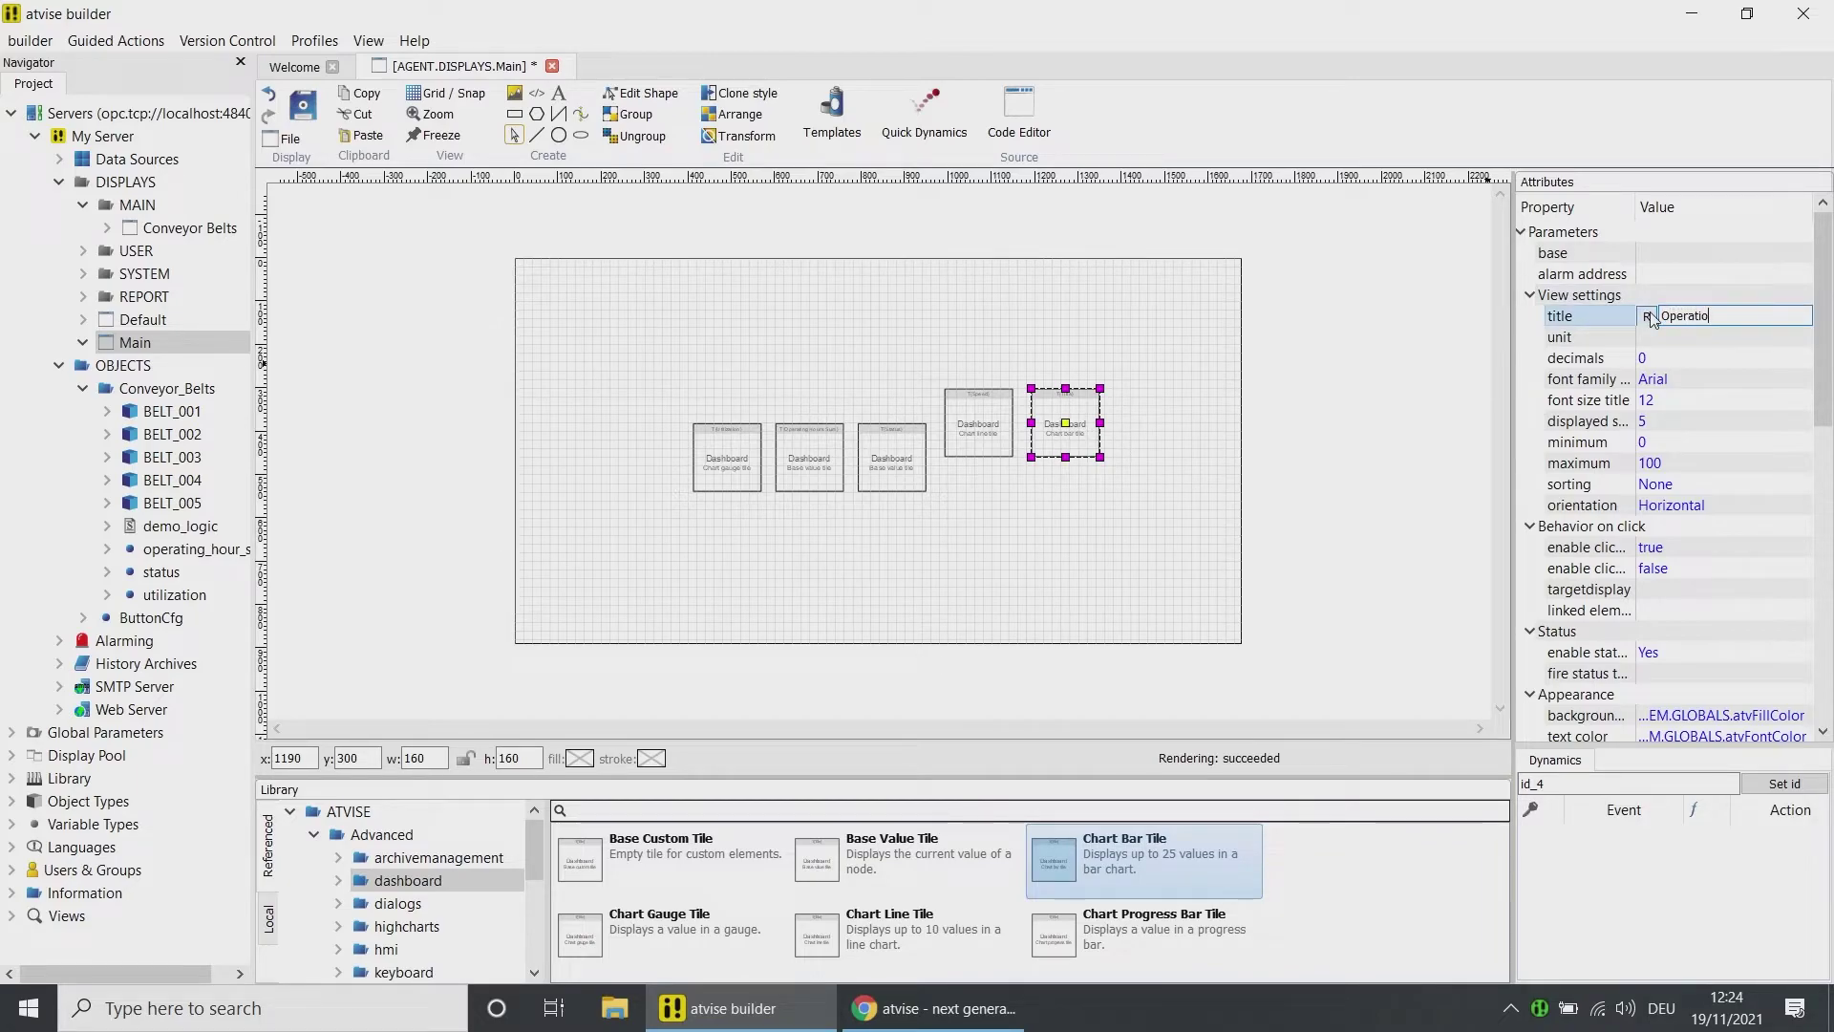
text(ng Hours)
key(Return)
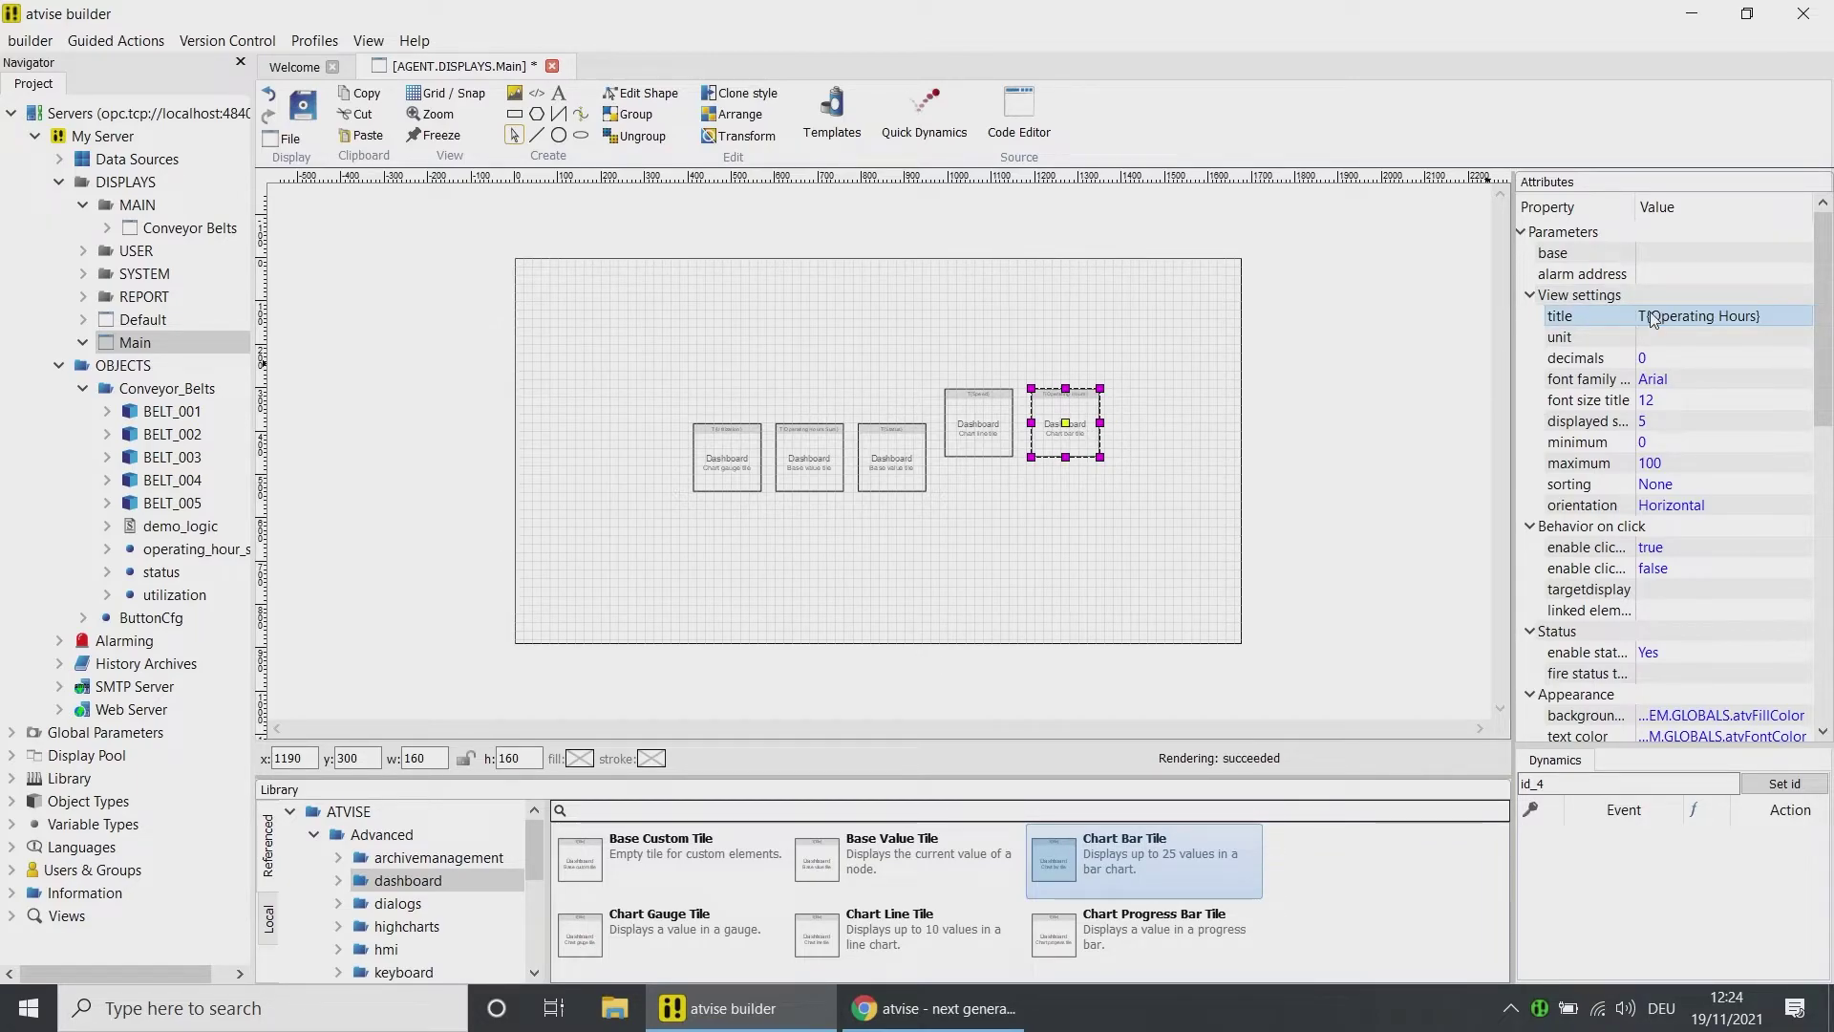
click(1667, 463)
double_click(1667, 463)
text(400)
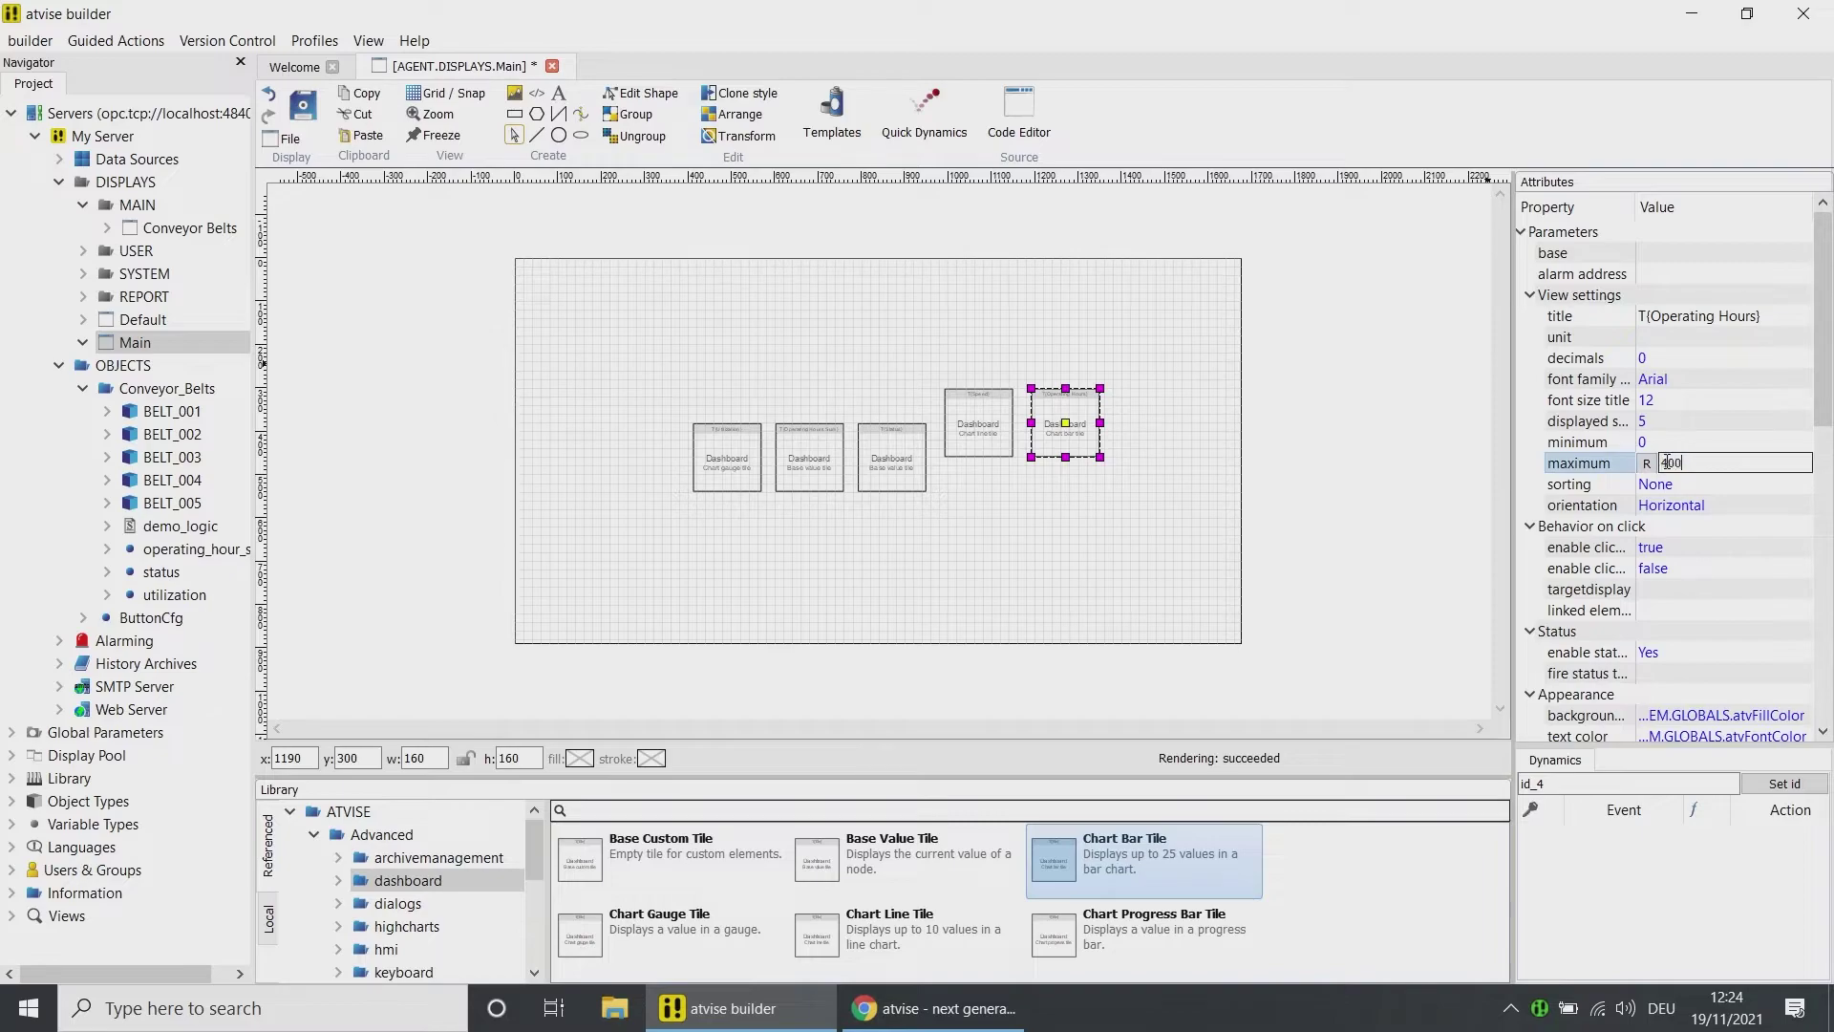
text(00)
key(Return)
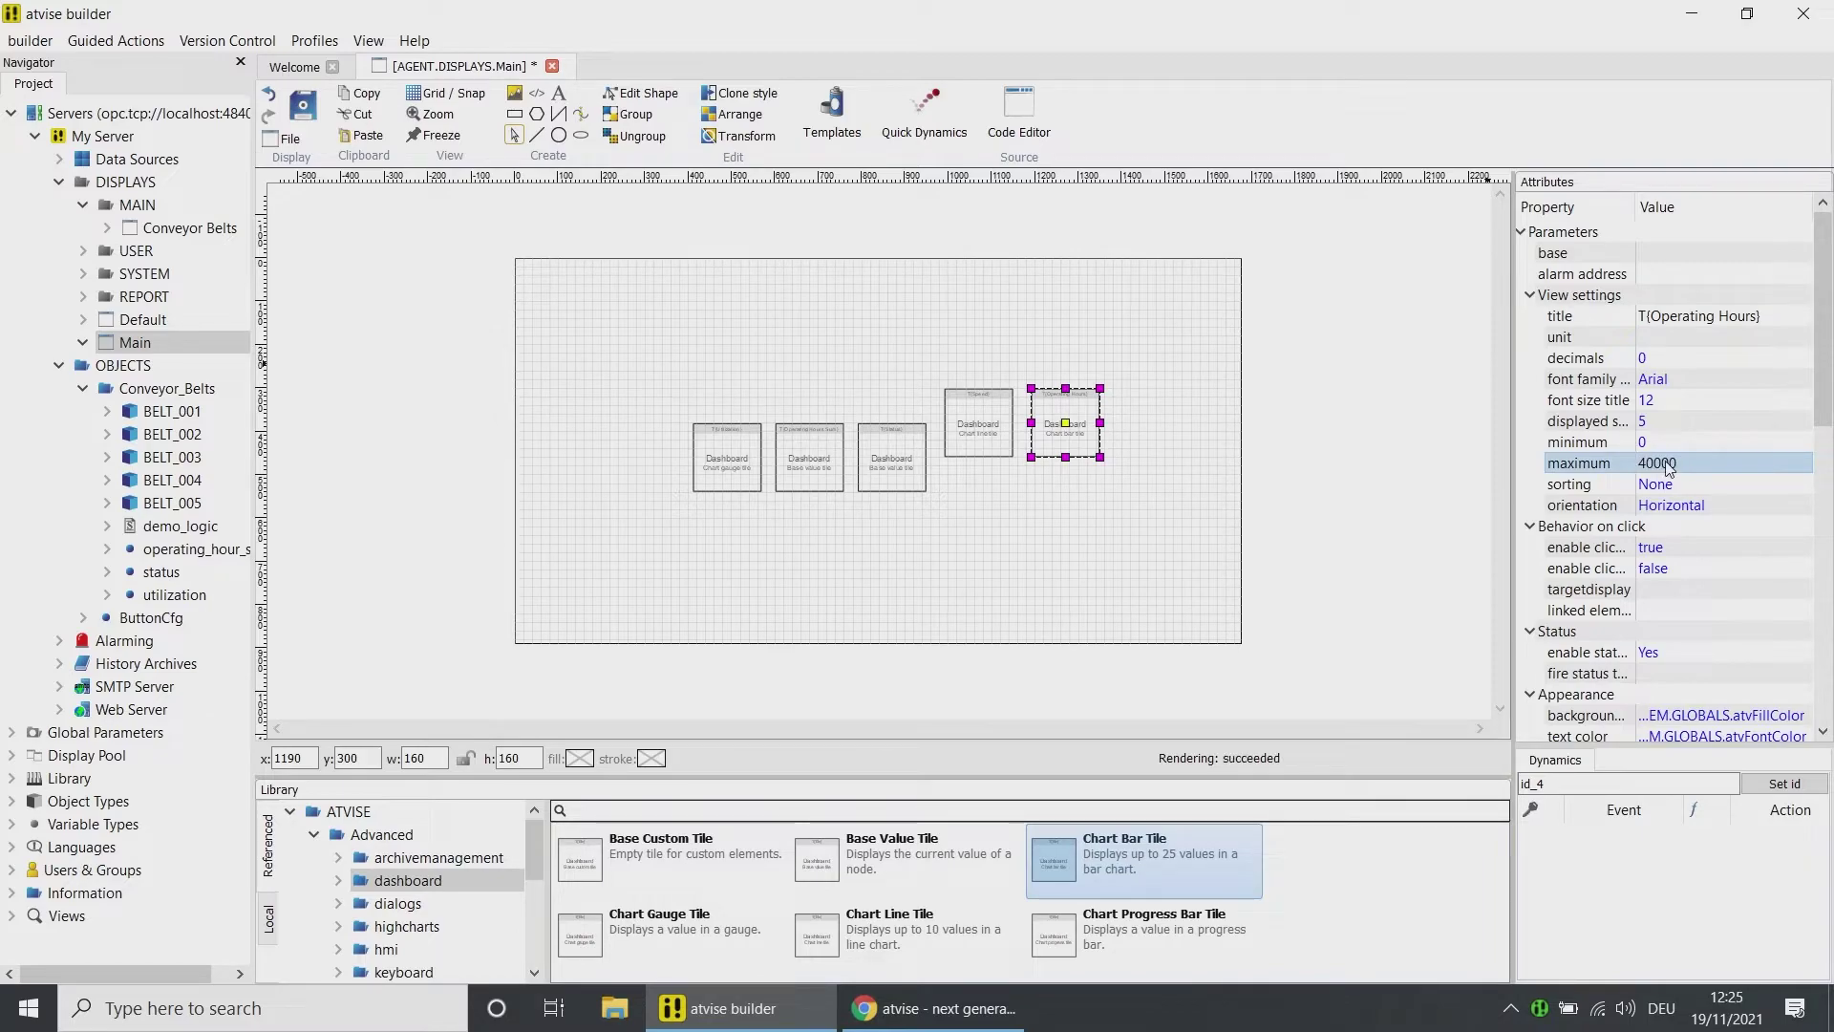
- Set the bar tile's target display to Displays > MAIN > Conveyor Belts
click(1719, 590)
click(1646, 589)
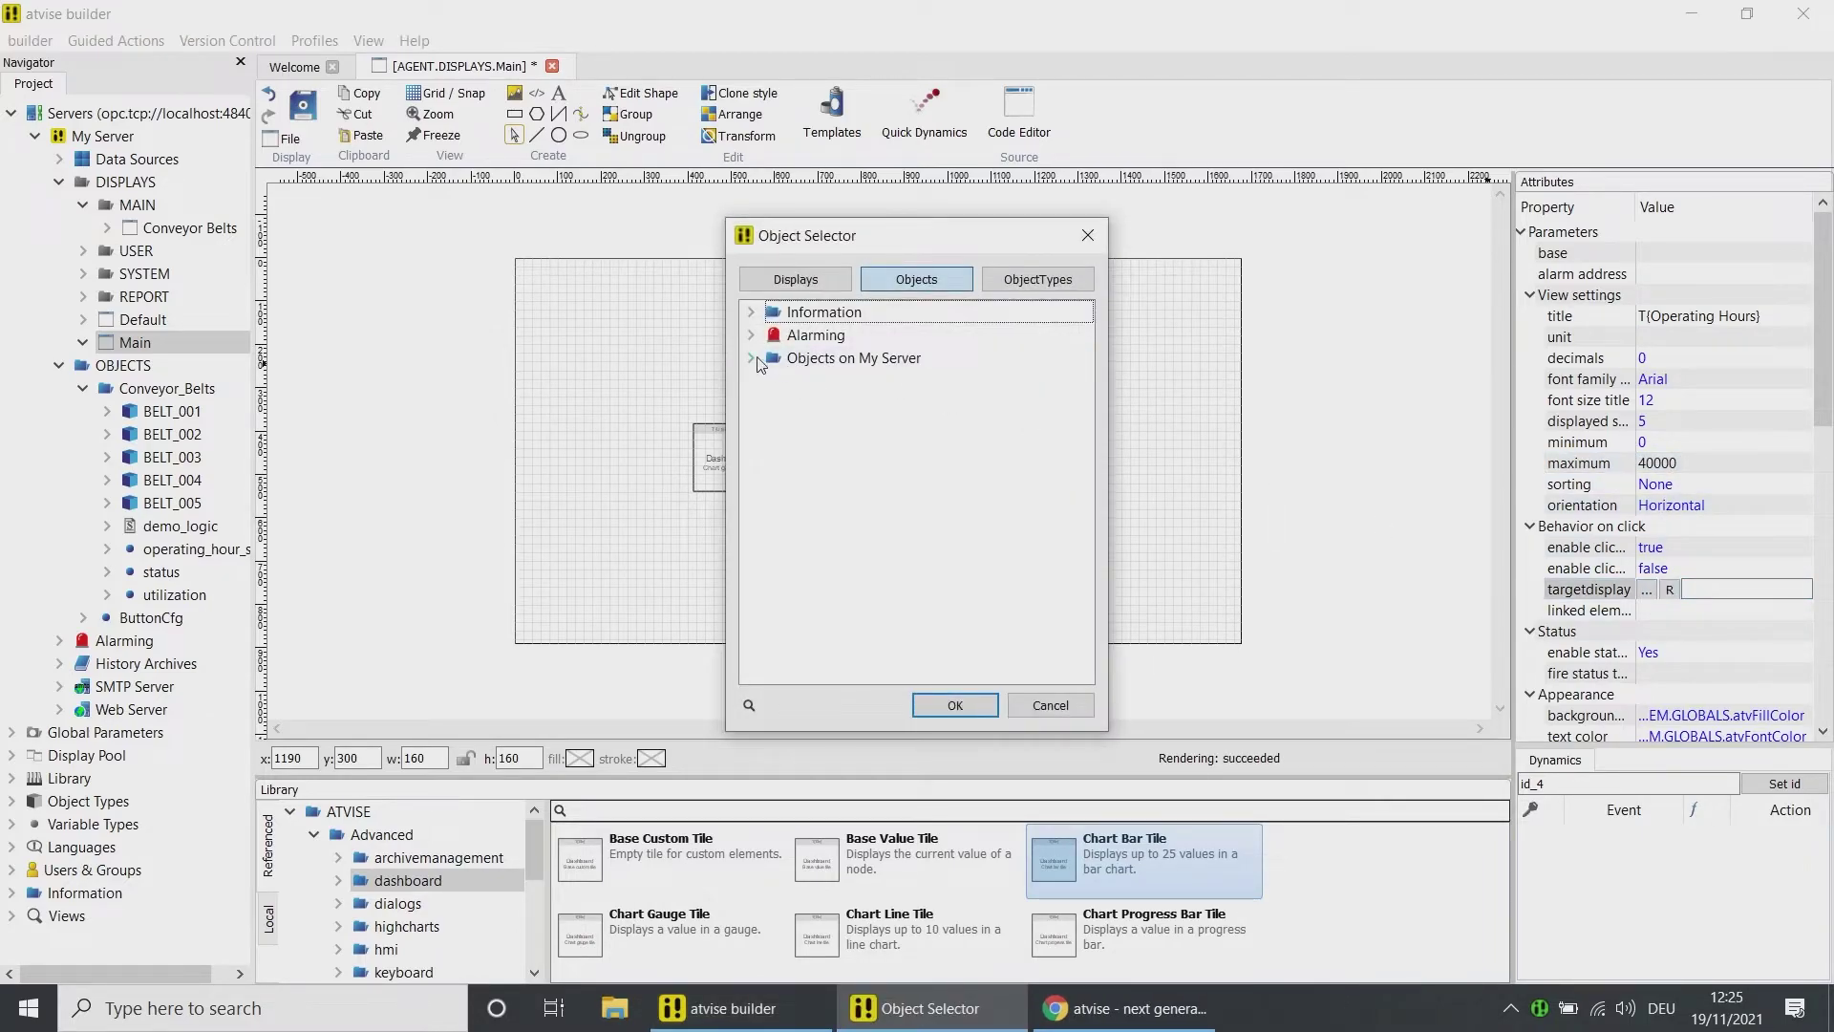
click(778, 280)
click(750, 380)
click(774, 403)
click(850, 426)
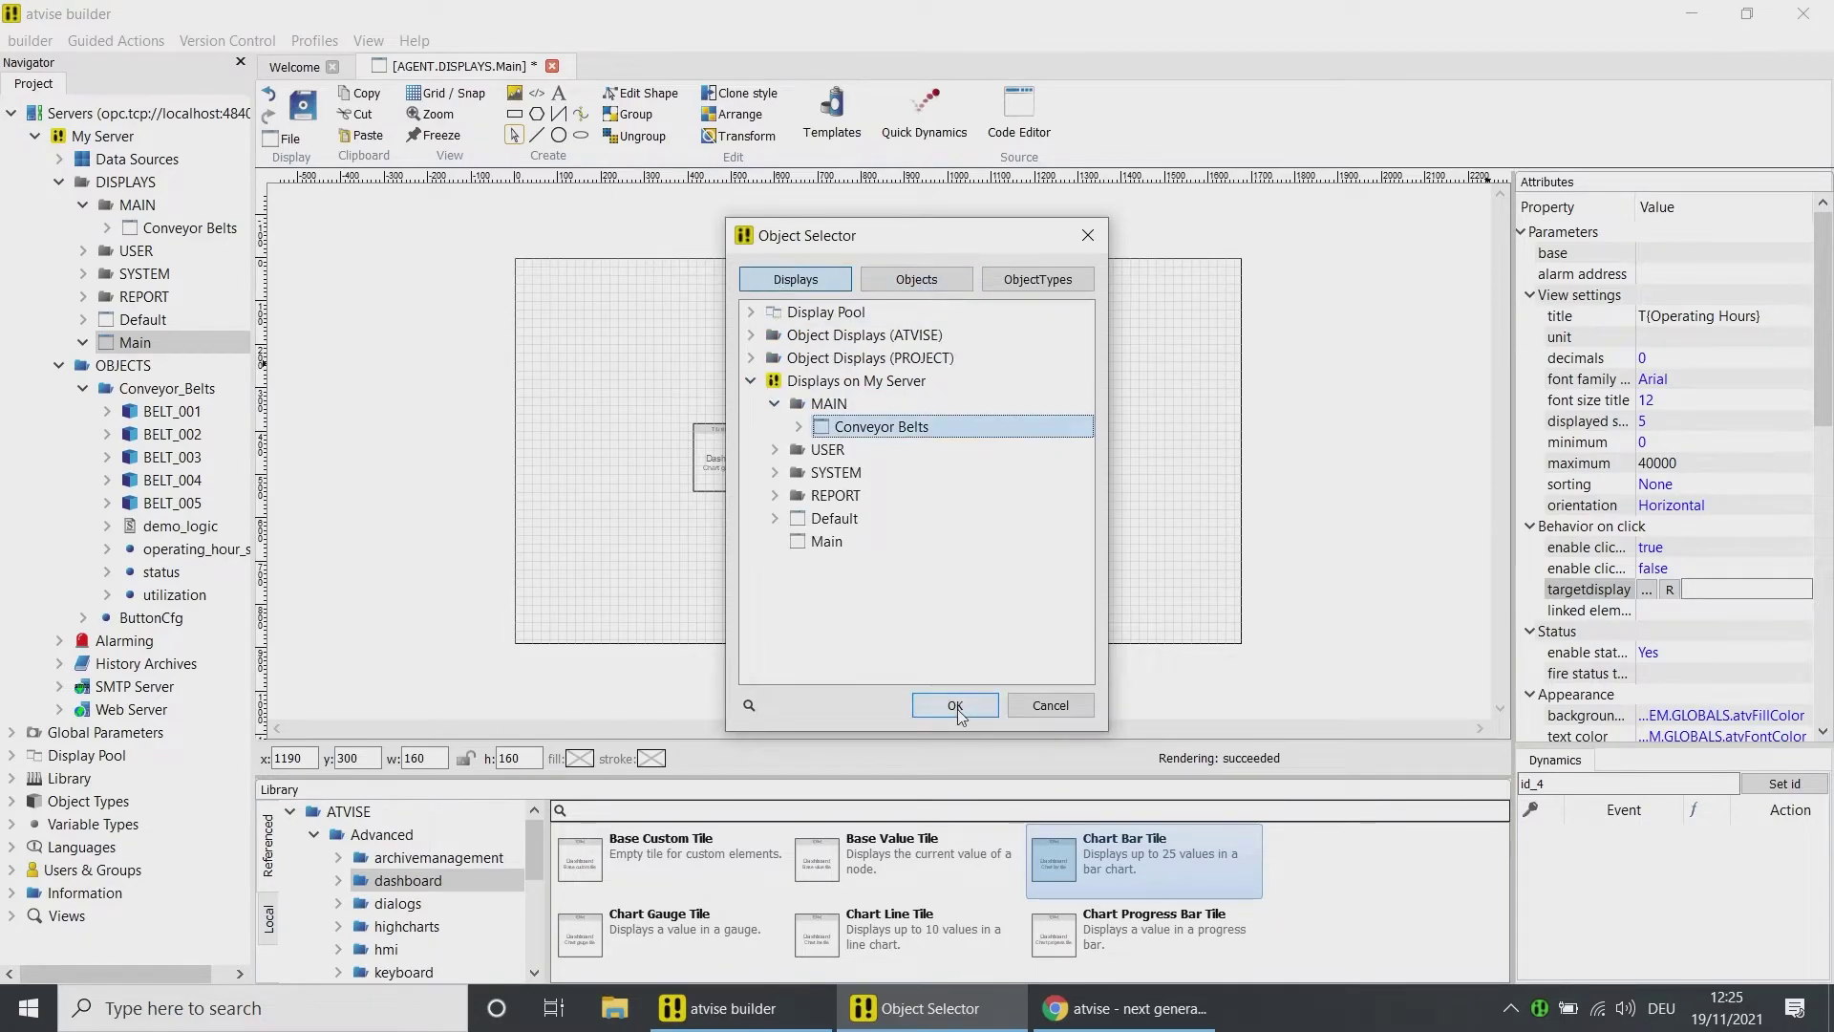
click(955, 705)
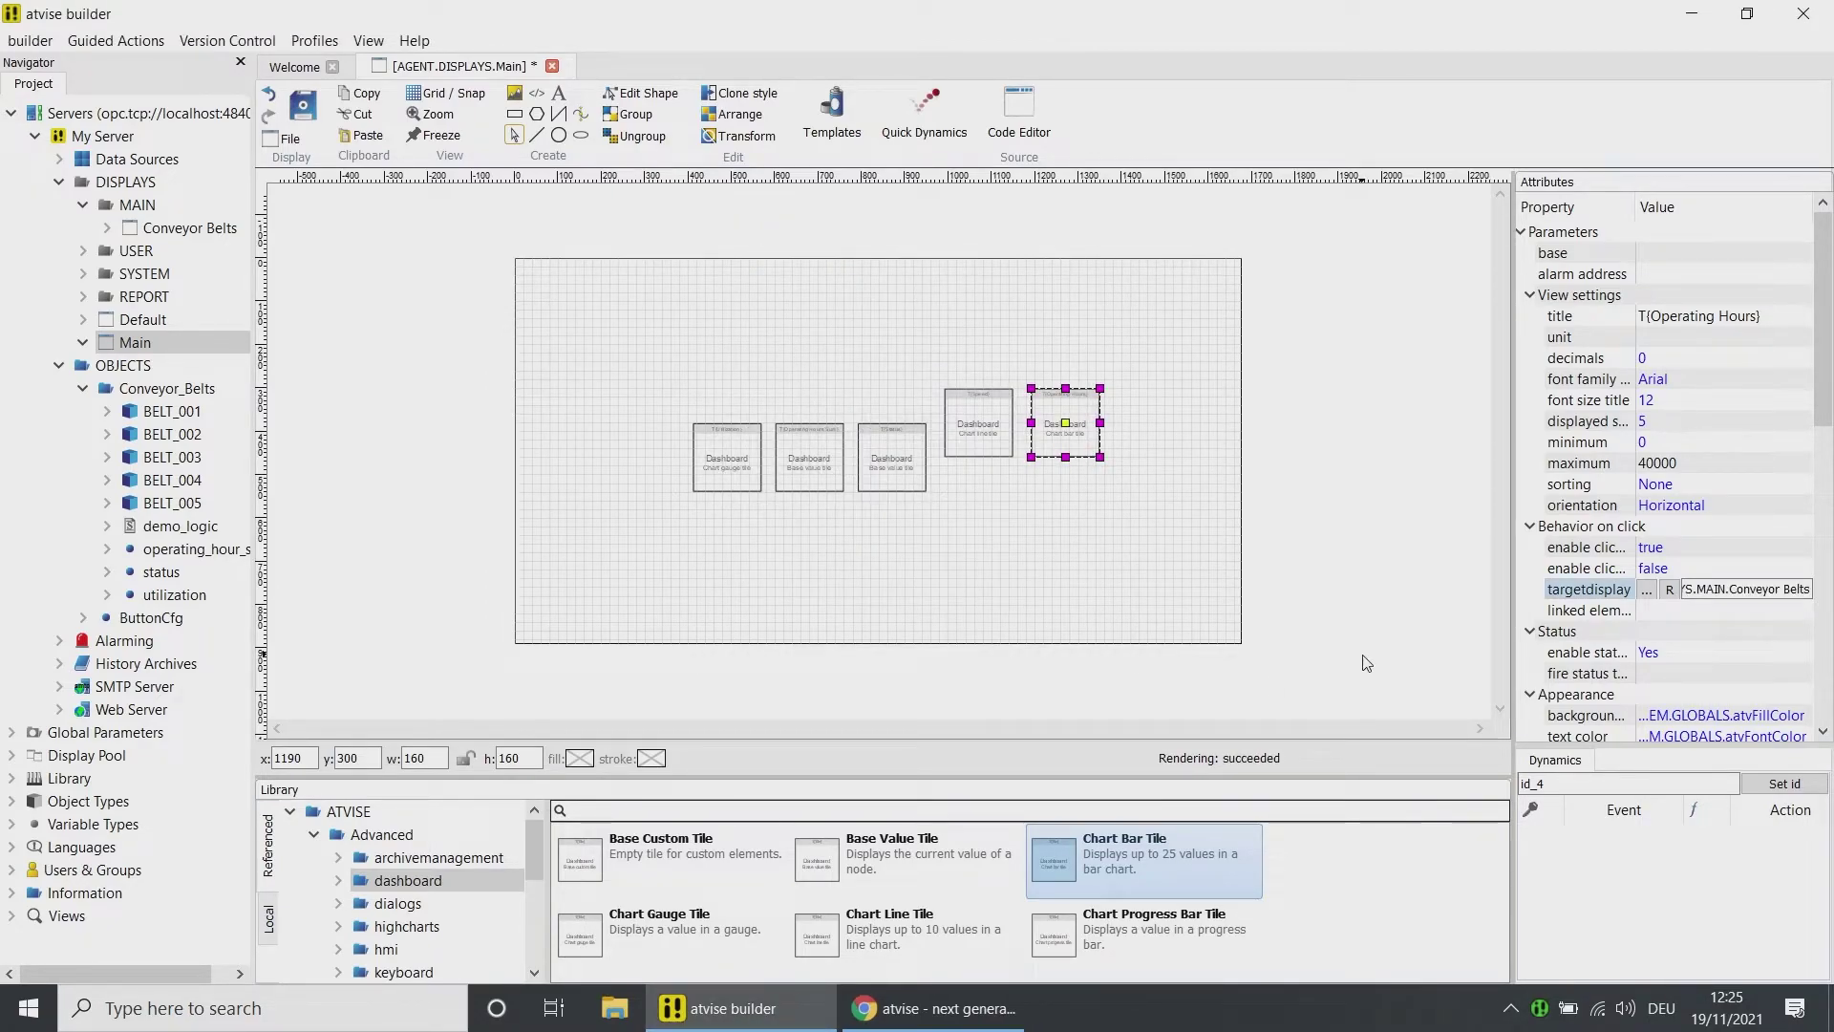
- Expand Series 1 and rename it CB1
scroll(1624, 535, down, 6)
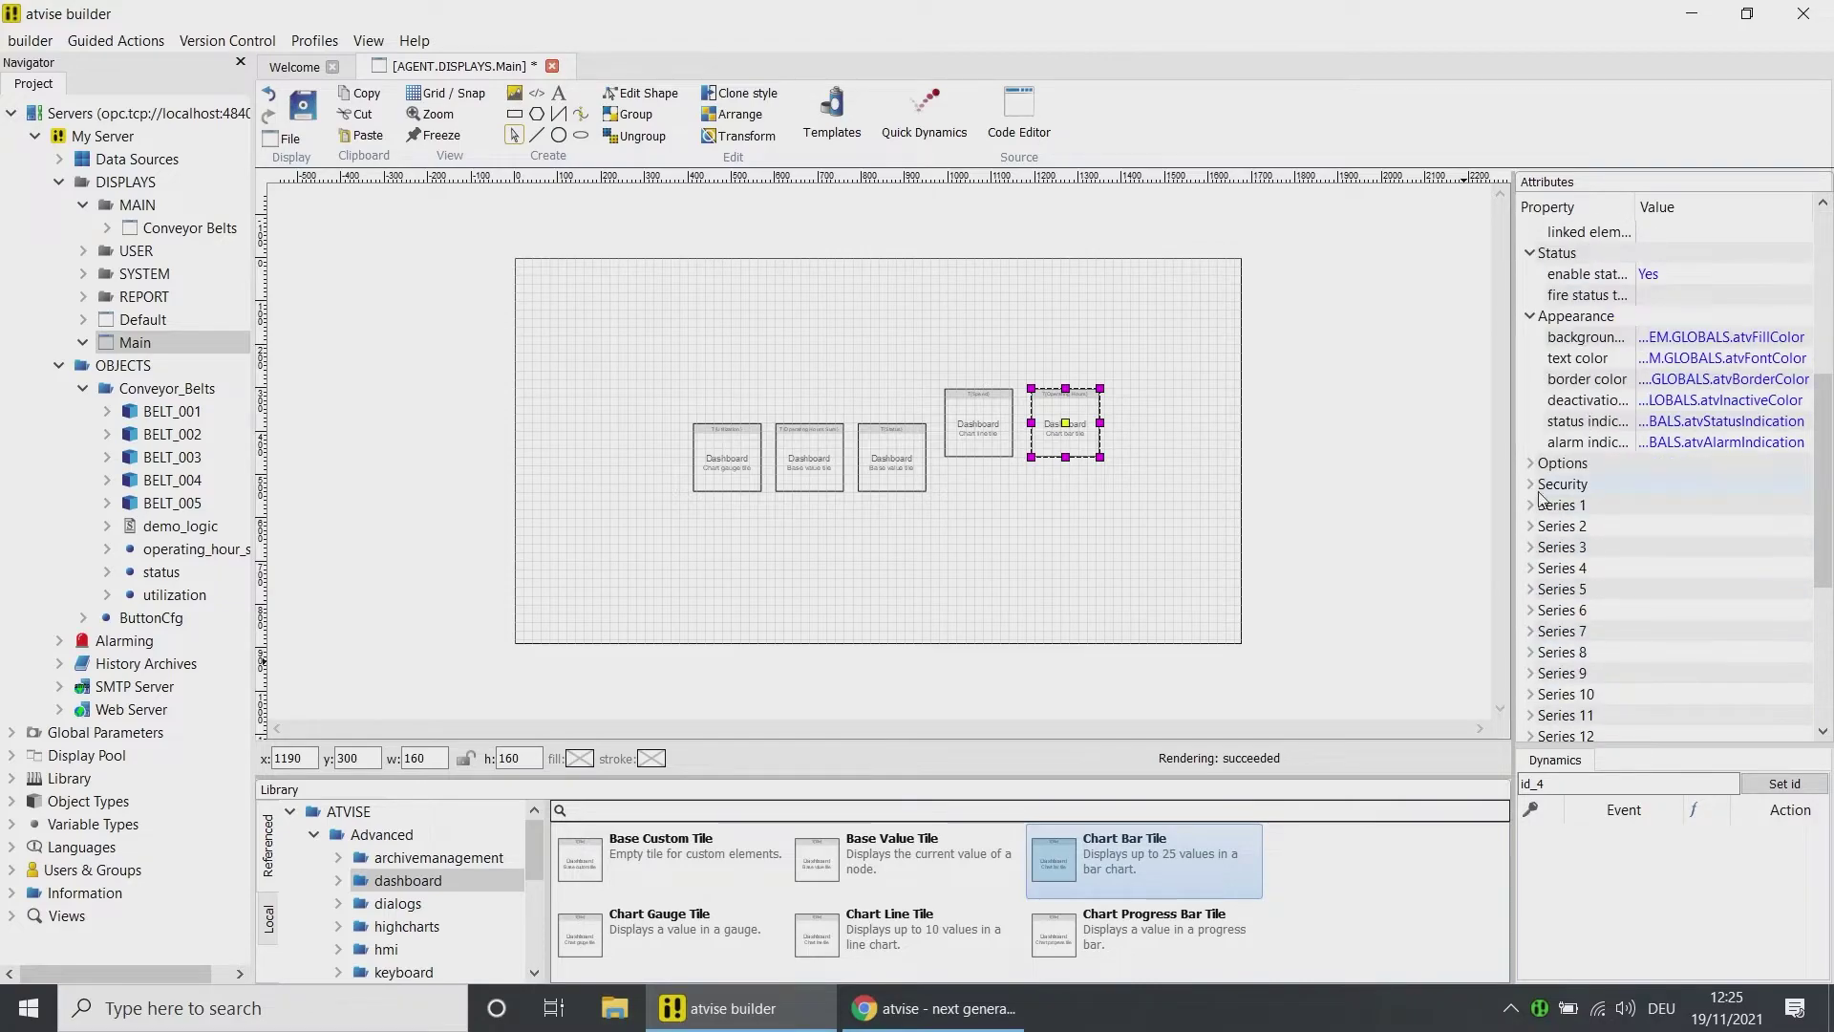
click(1529, 505)
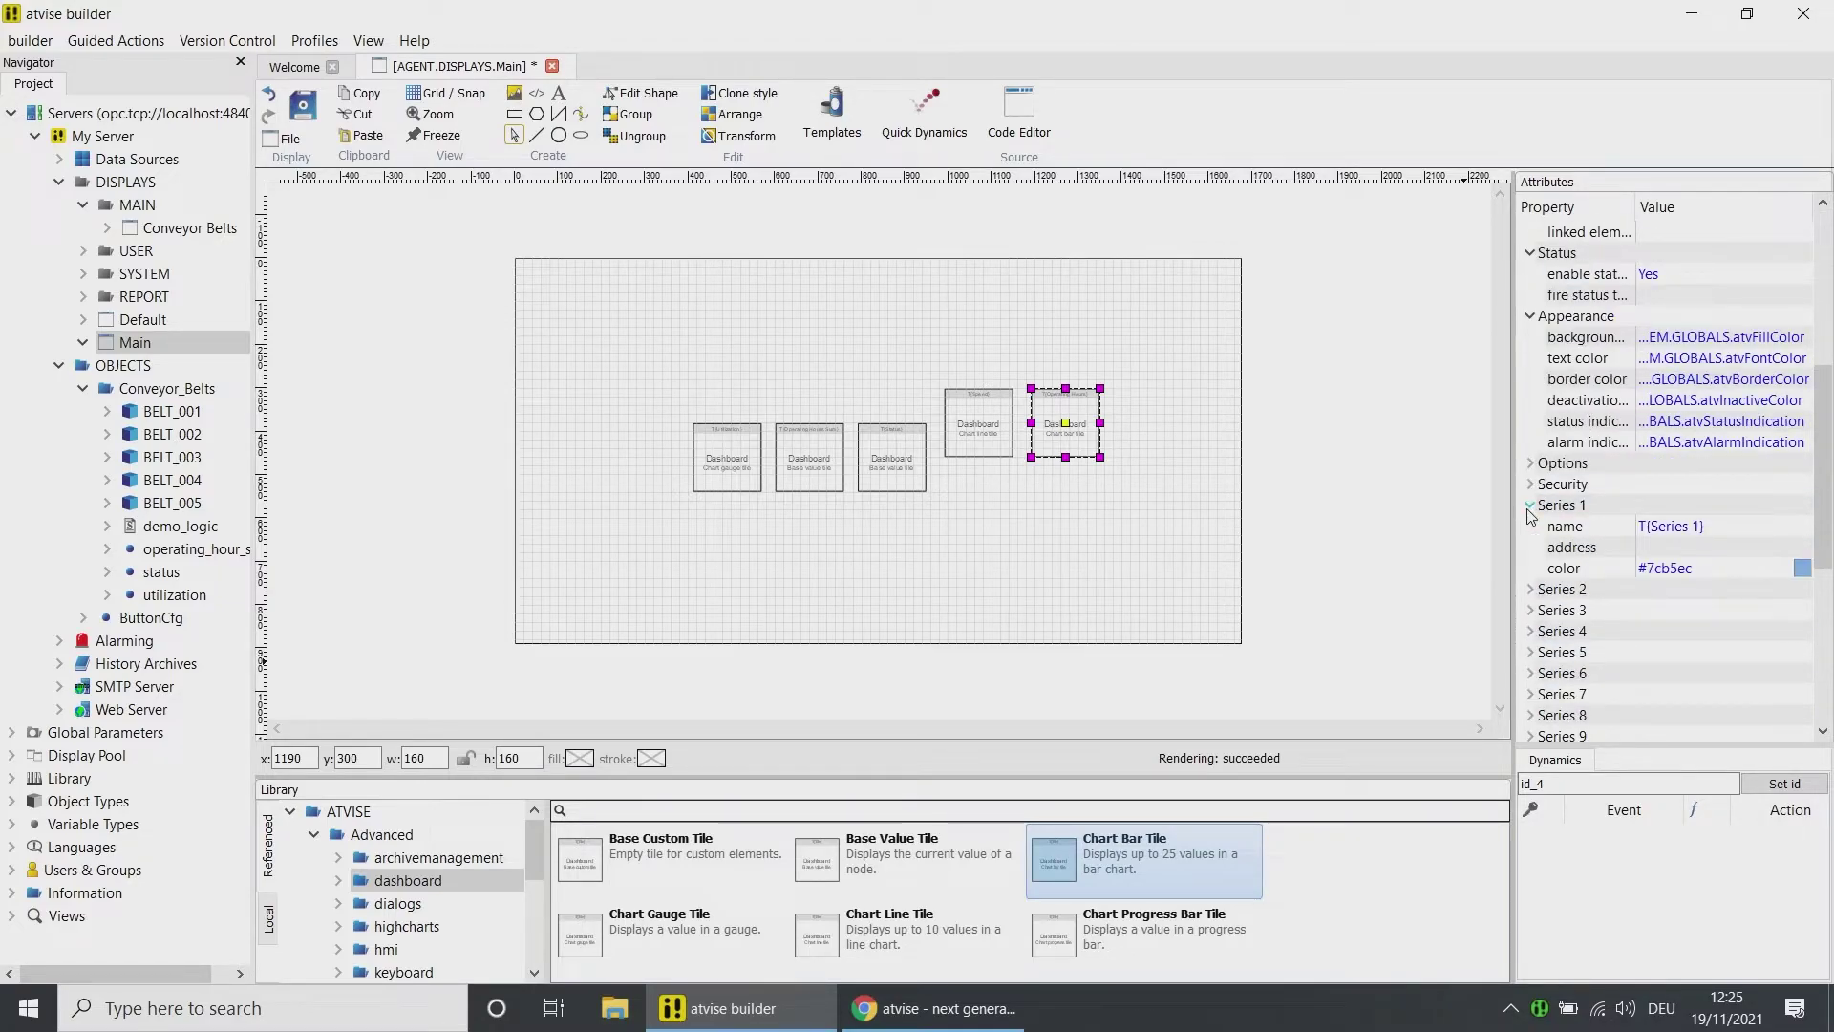
click(1681, 527)
drag(1654, 526, 1701, 526)
text(CB1)
key(Return)
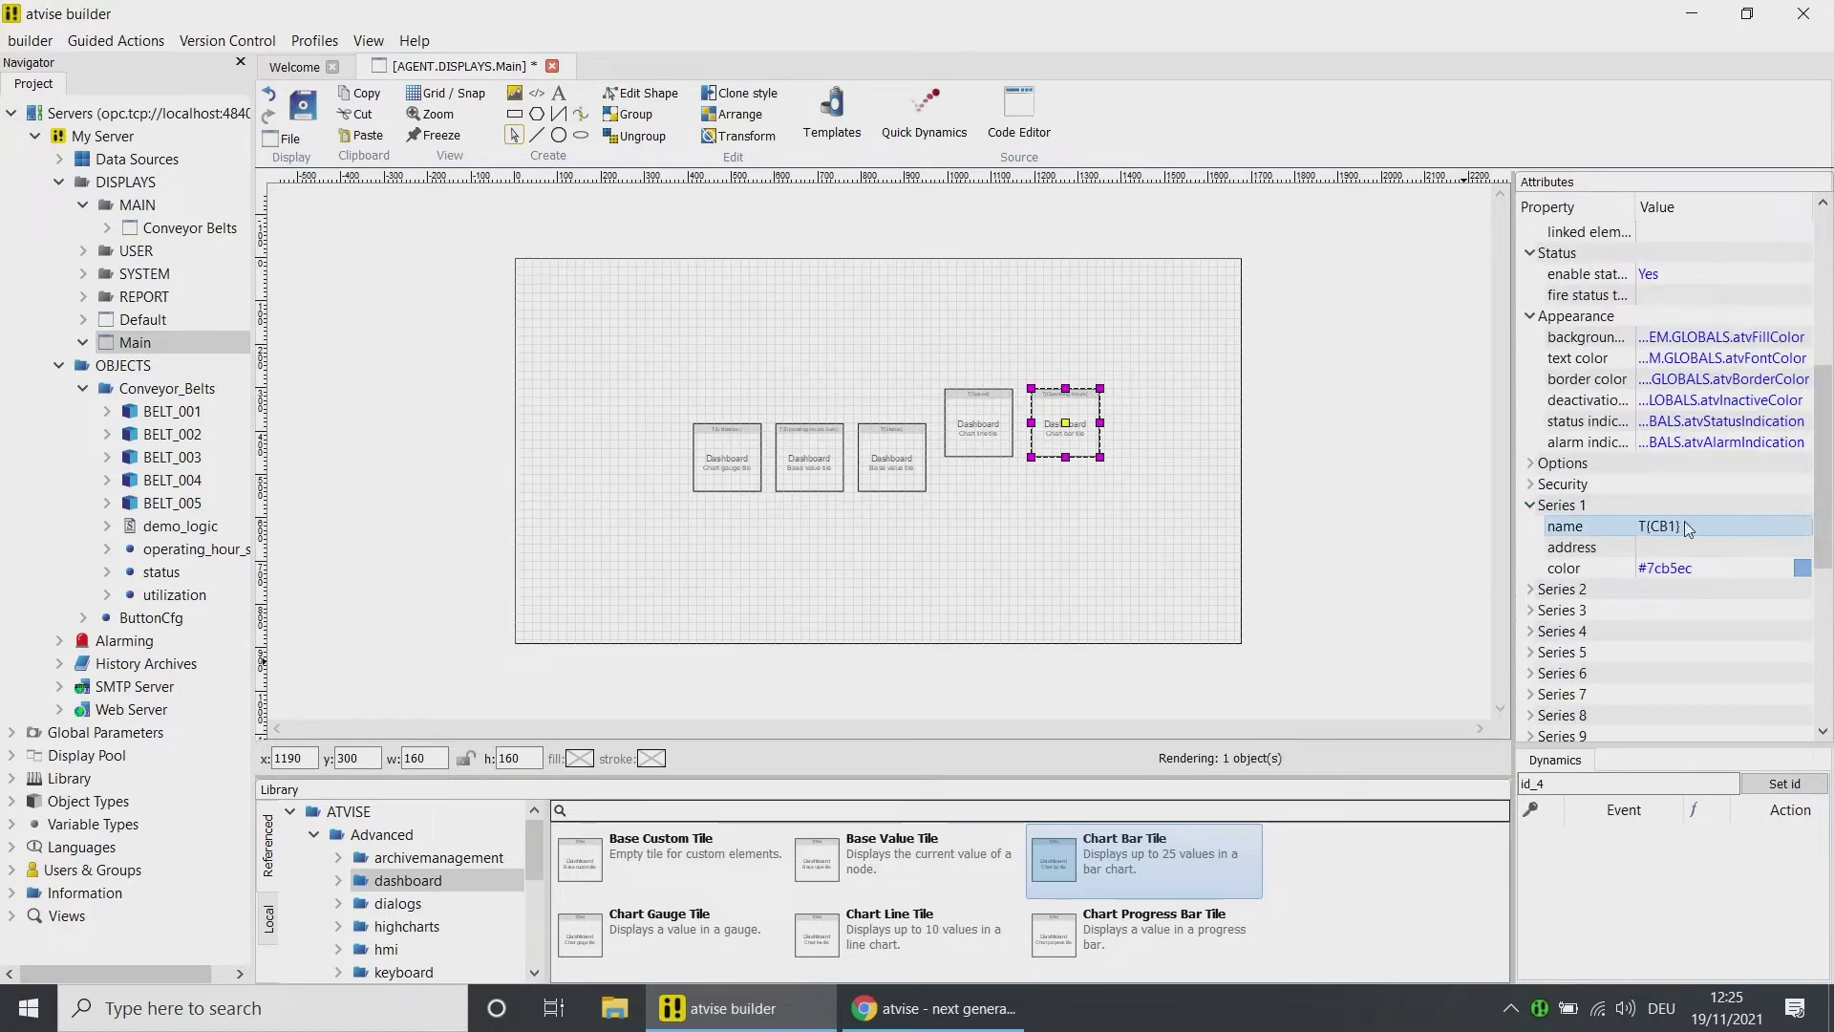
- Set Series 1's address to Conveyor_Belts > BELT_001 > operating_hours
click(1681, 547)
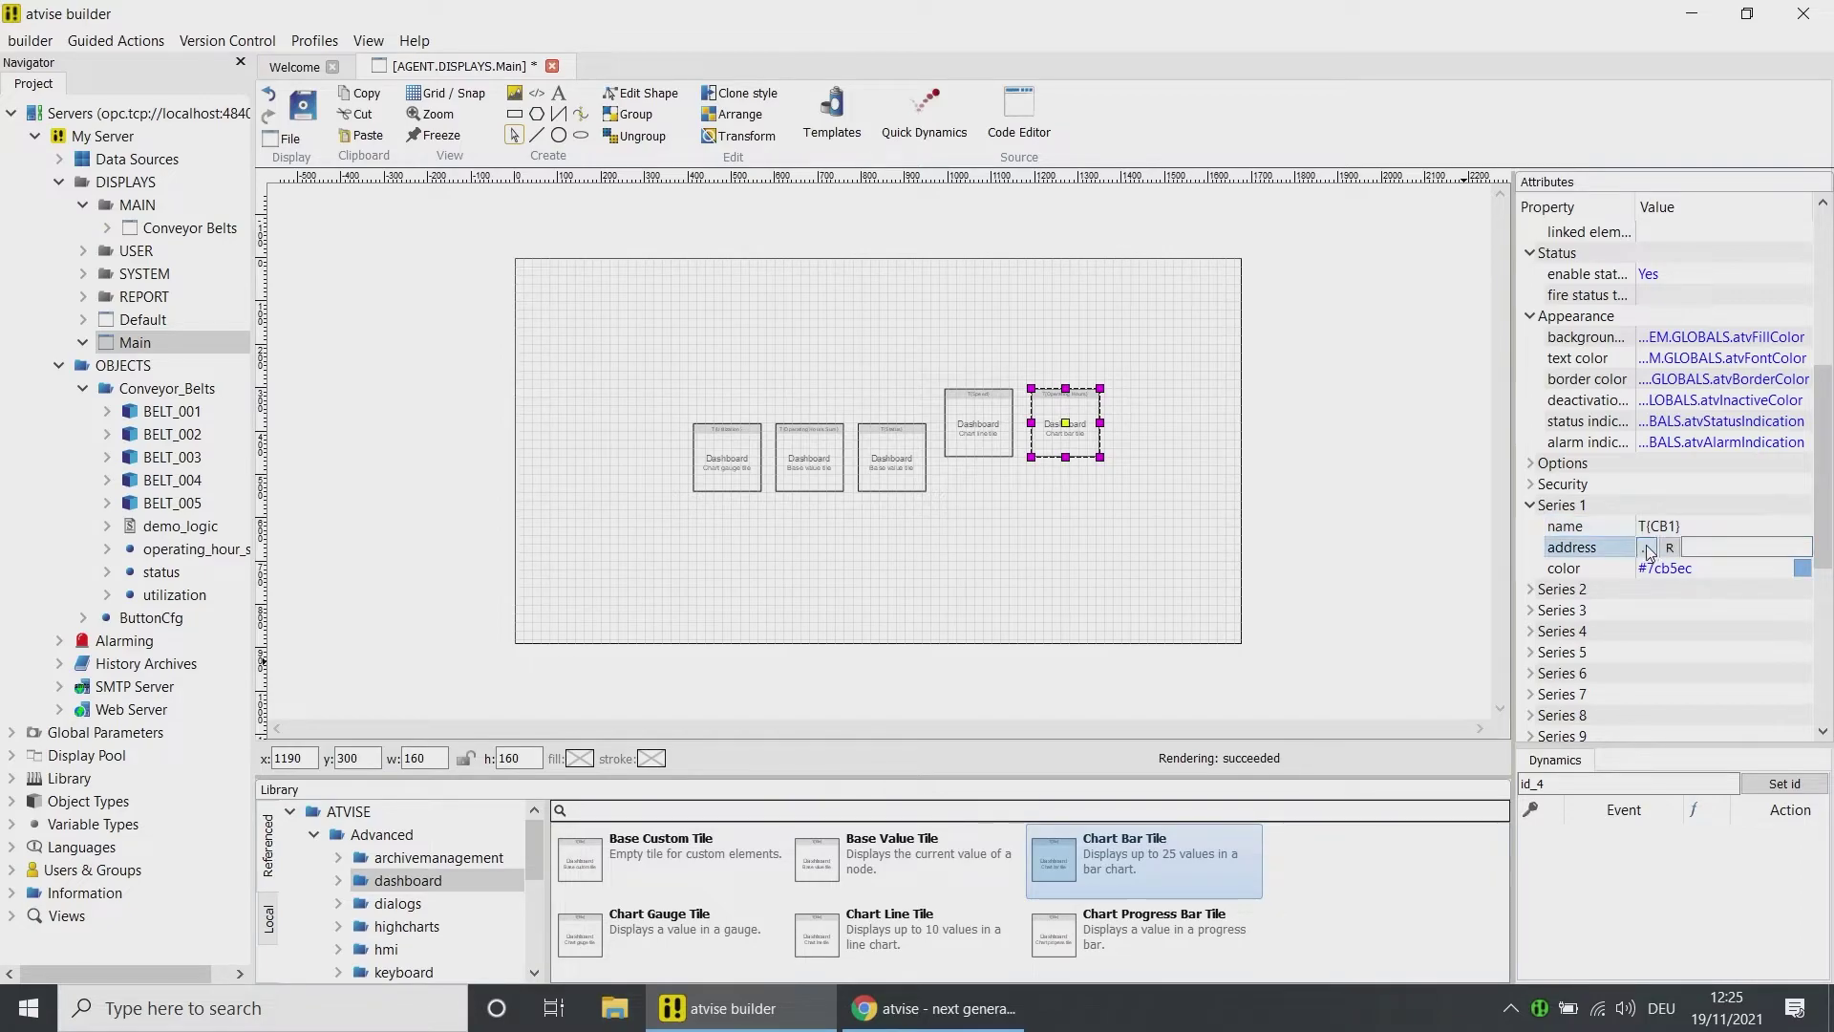
click(1646, 547)
click(751, 358)
click(774, 381)
click(798, 404)
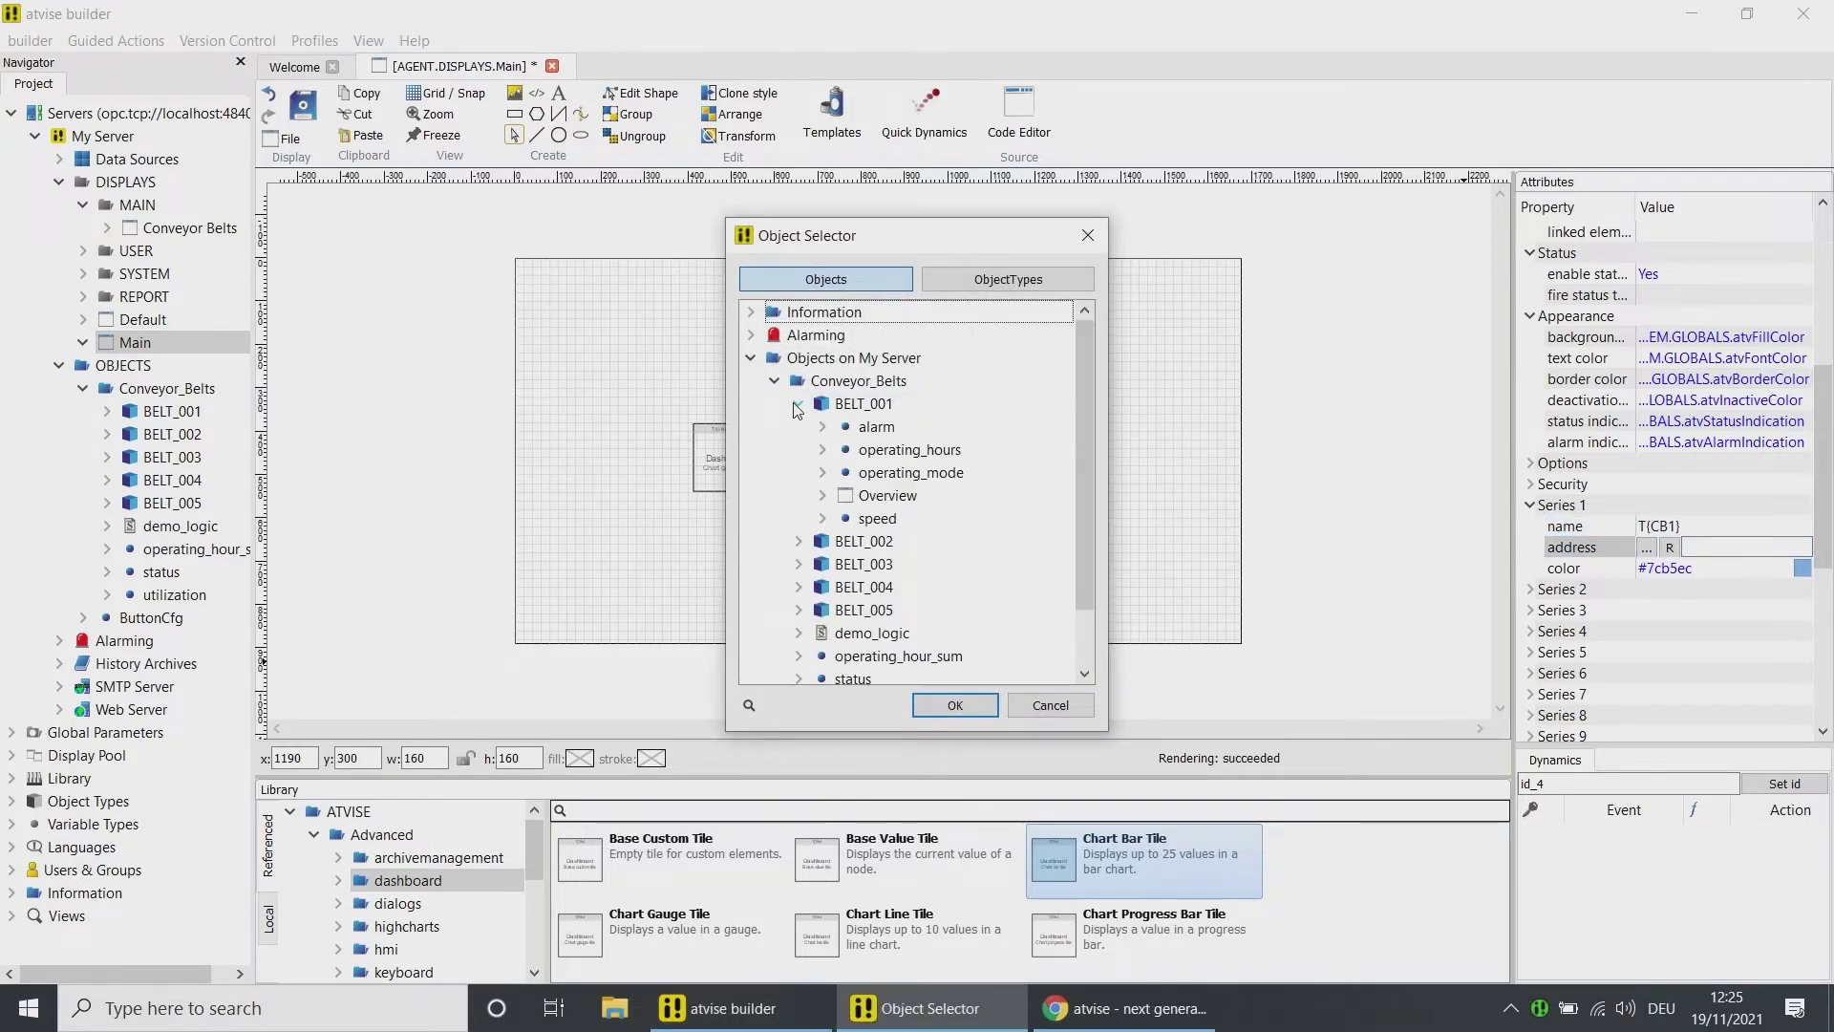
click(909, 449)
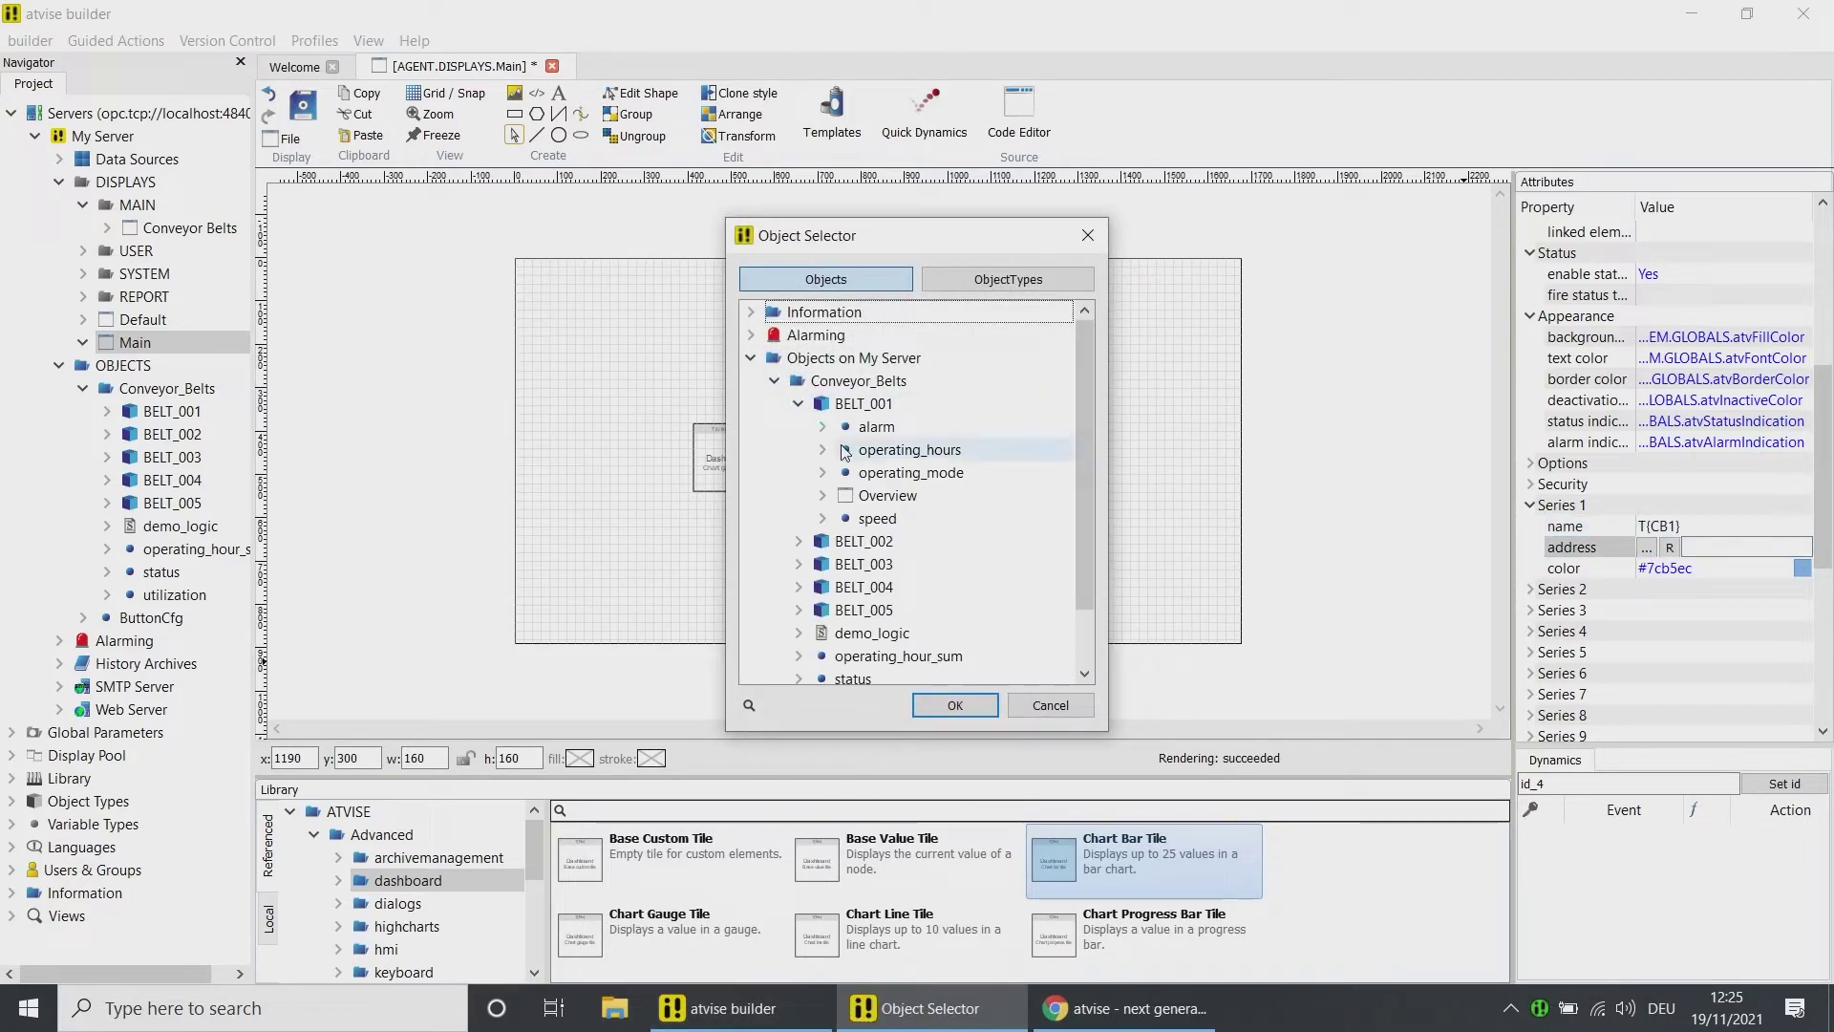
click(954, 705)
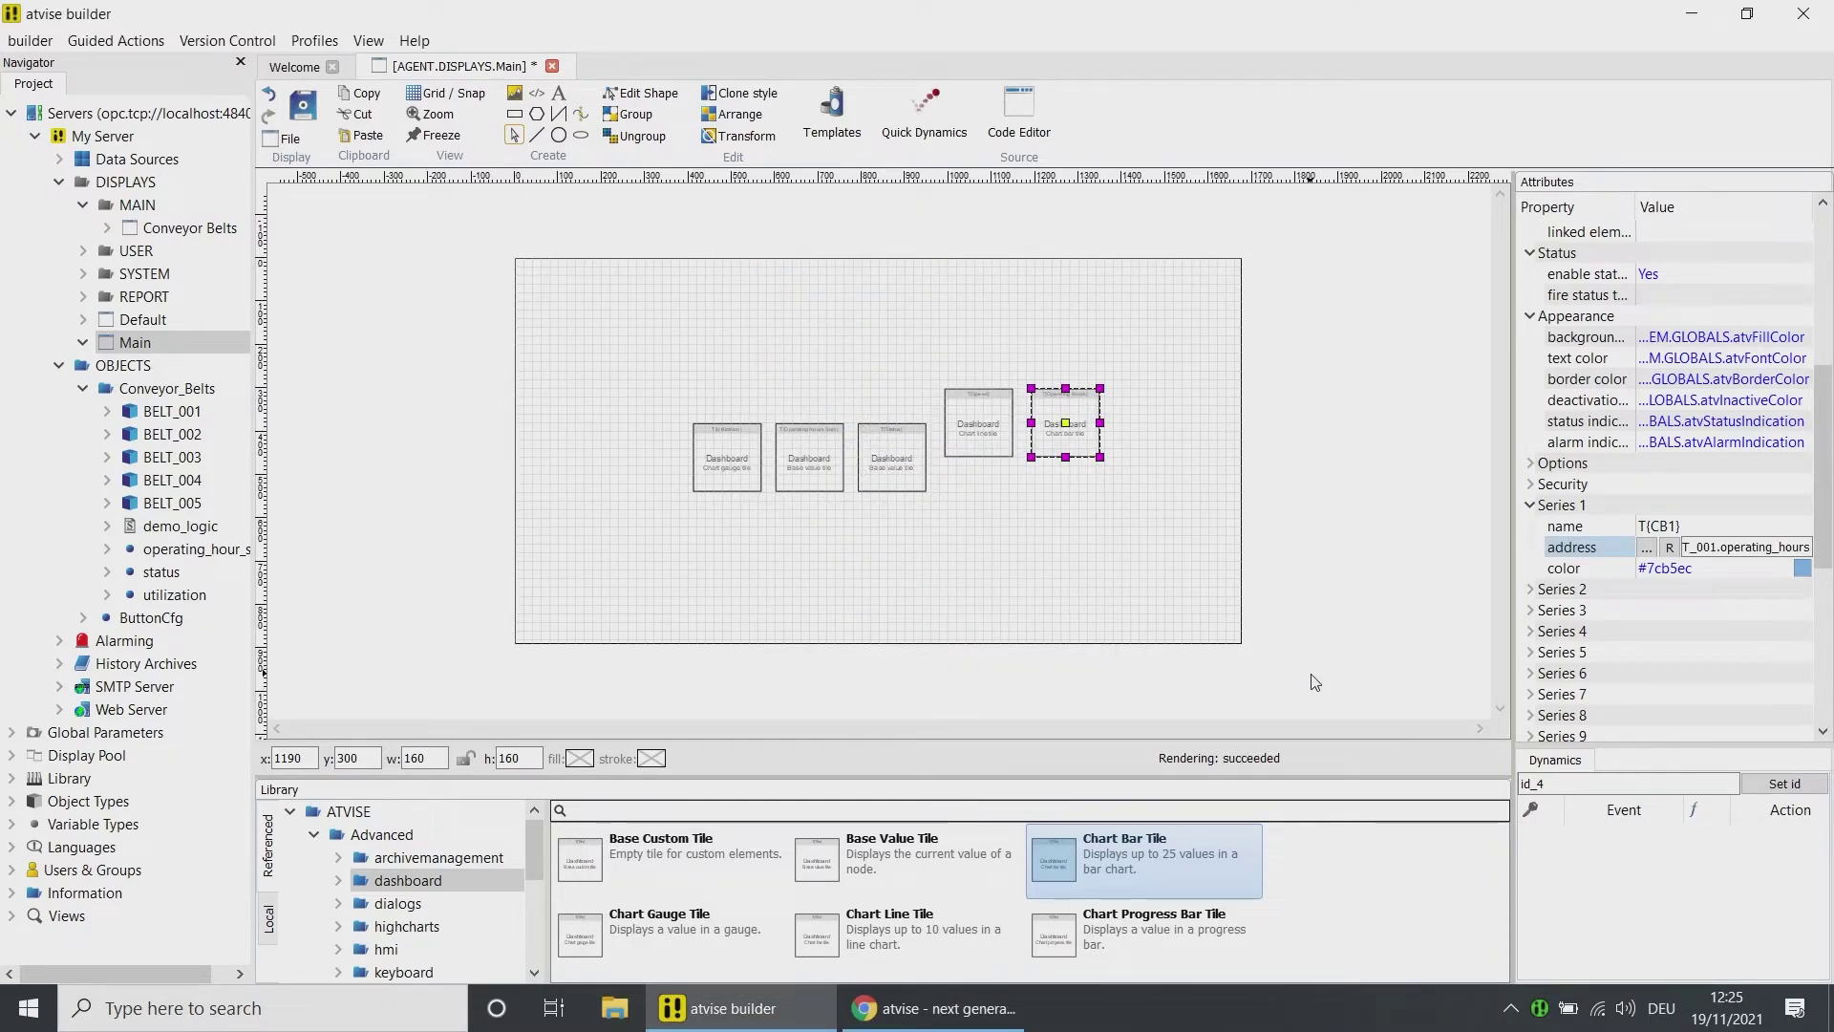
- Copy the Serie 1 colour value from the Speed line chart tile
click(983, 449)
scroll(1569, 552, down, 5)
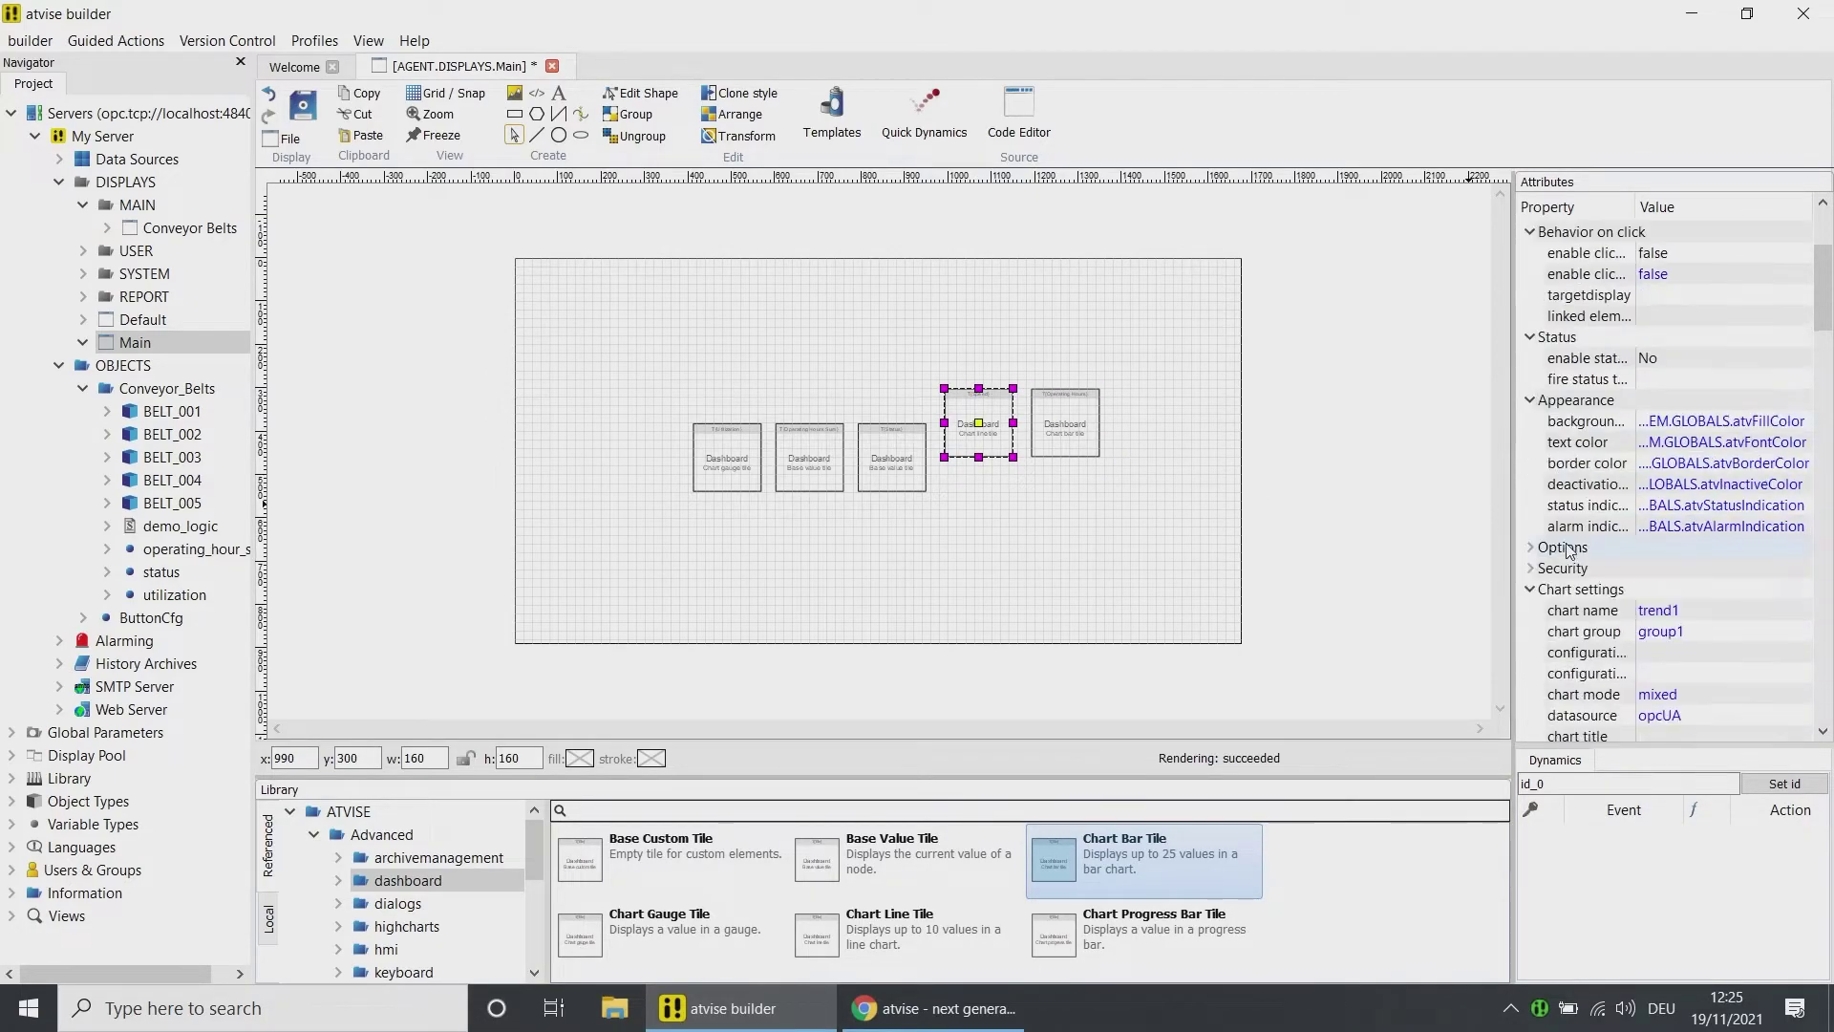
click(1529, 462)
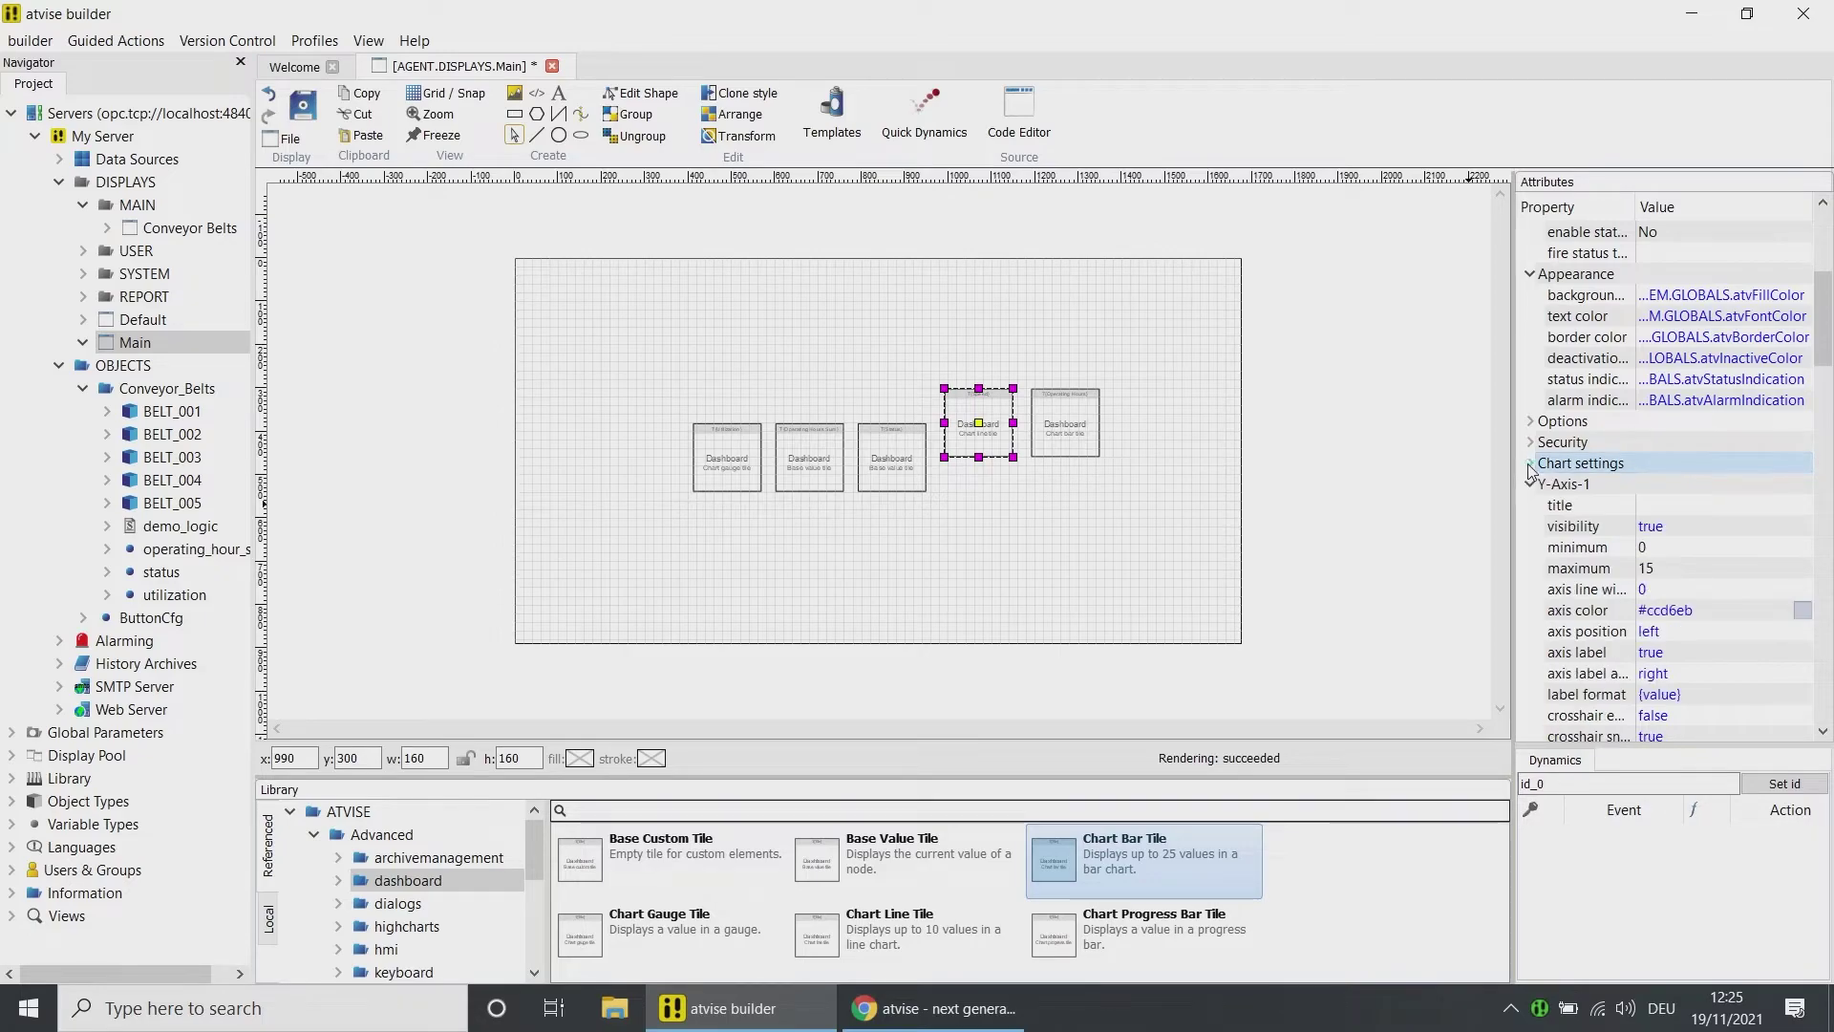
click(1531, 274)
click(1530, 357)
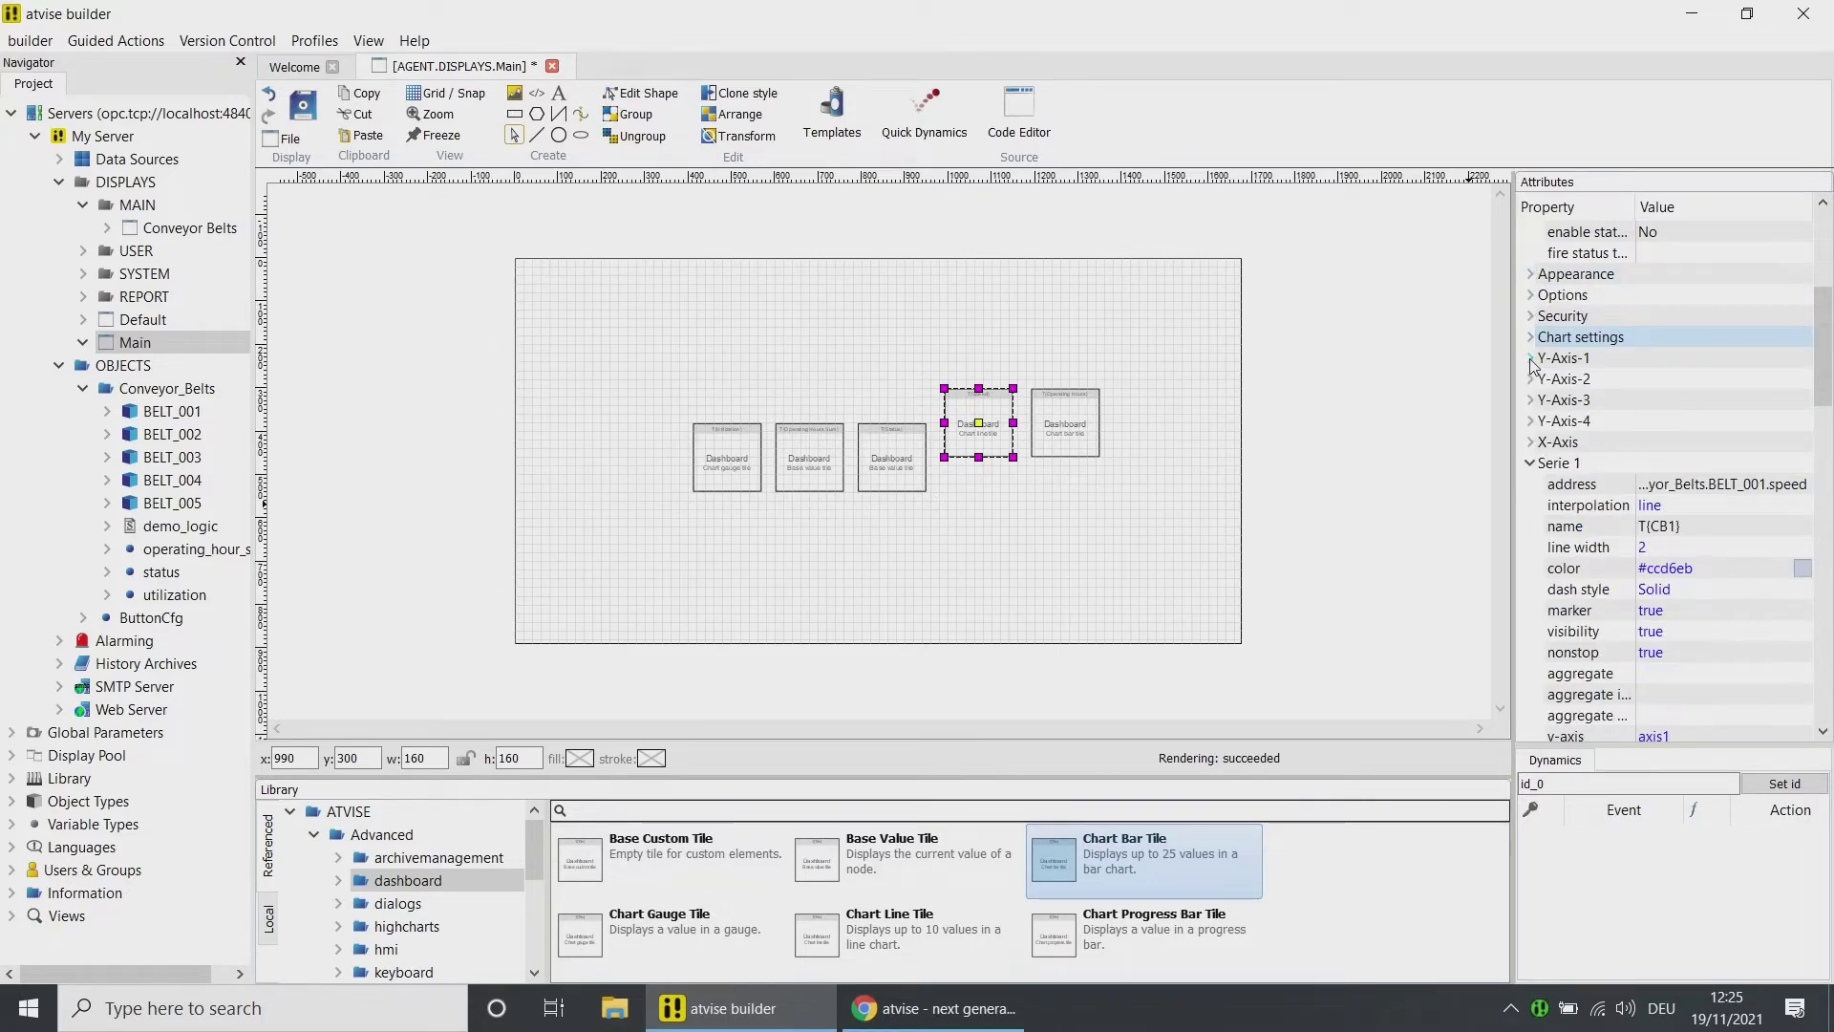
click(1685, 570)
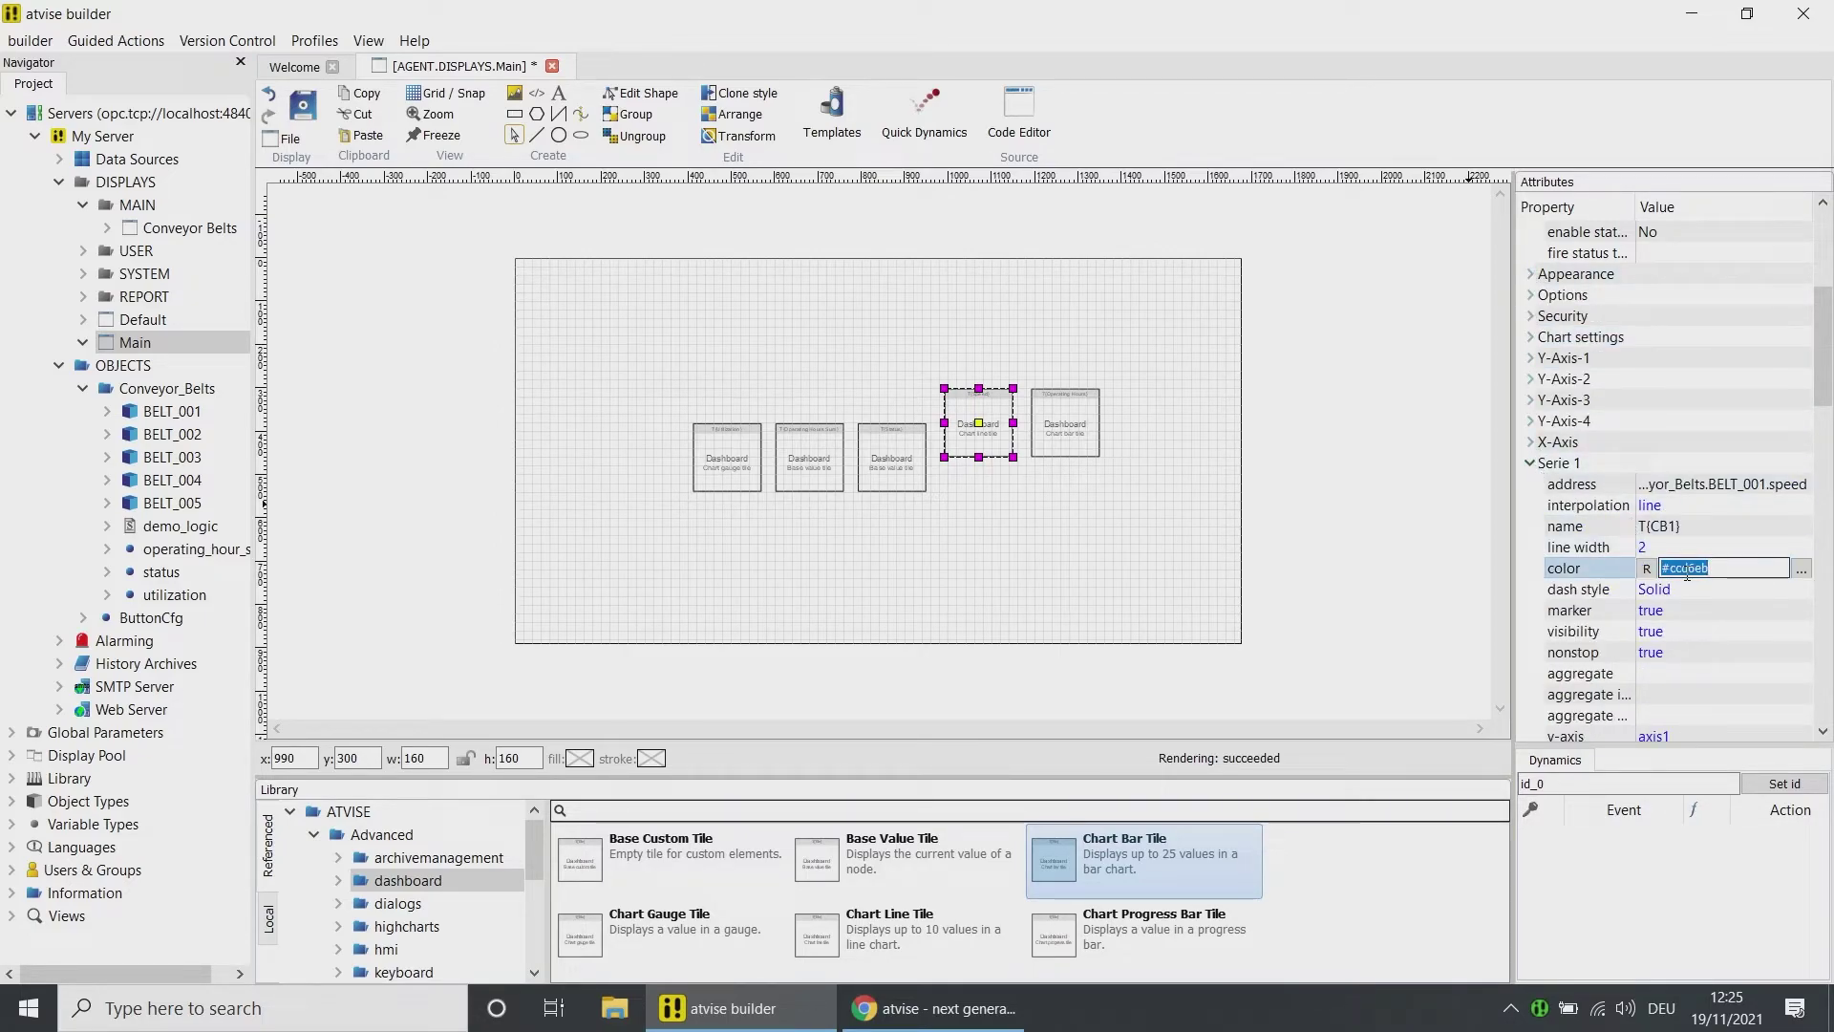
- On the bar chart tile, set Series 2's address to BELT_002 operating_hours
click(1091, 438)
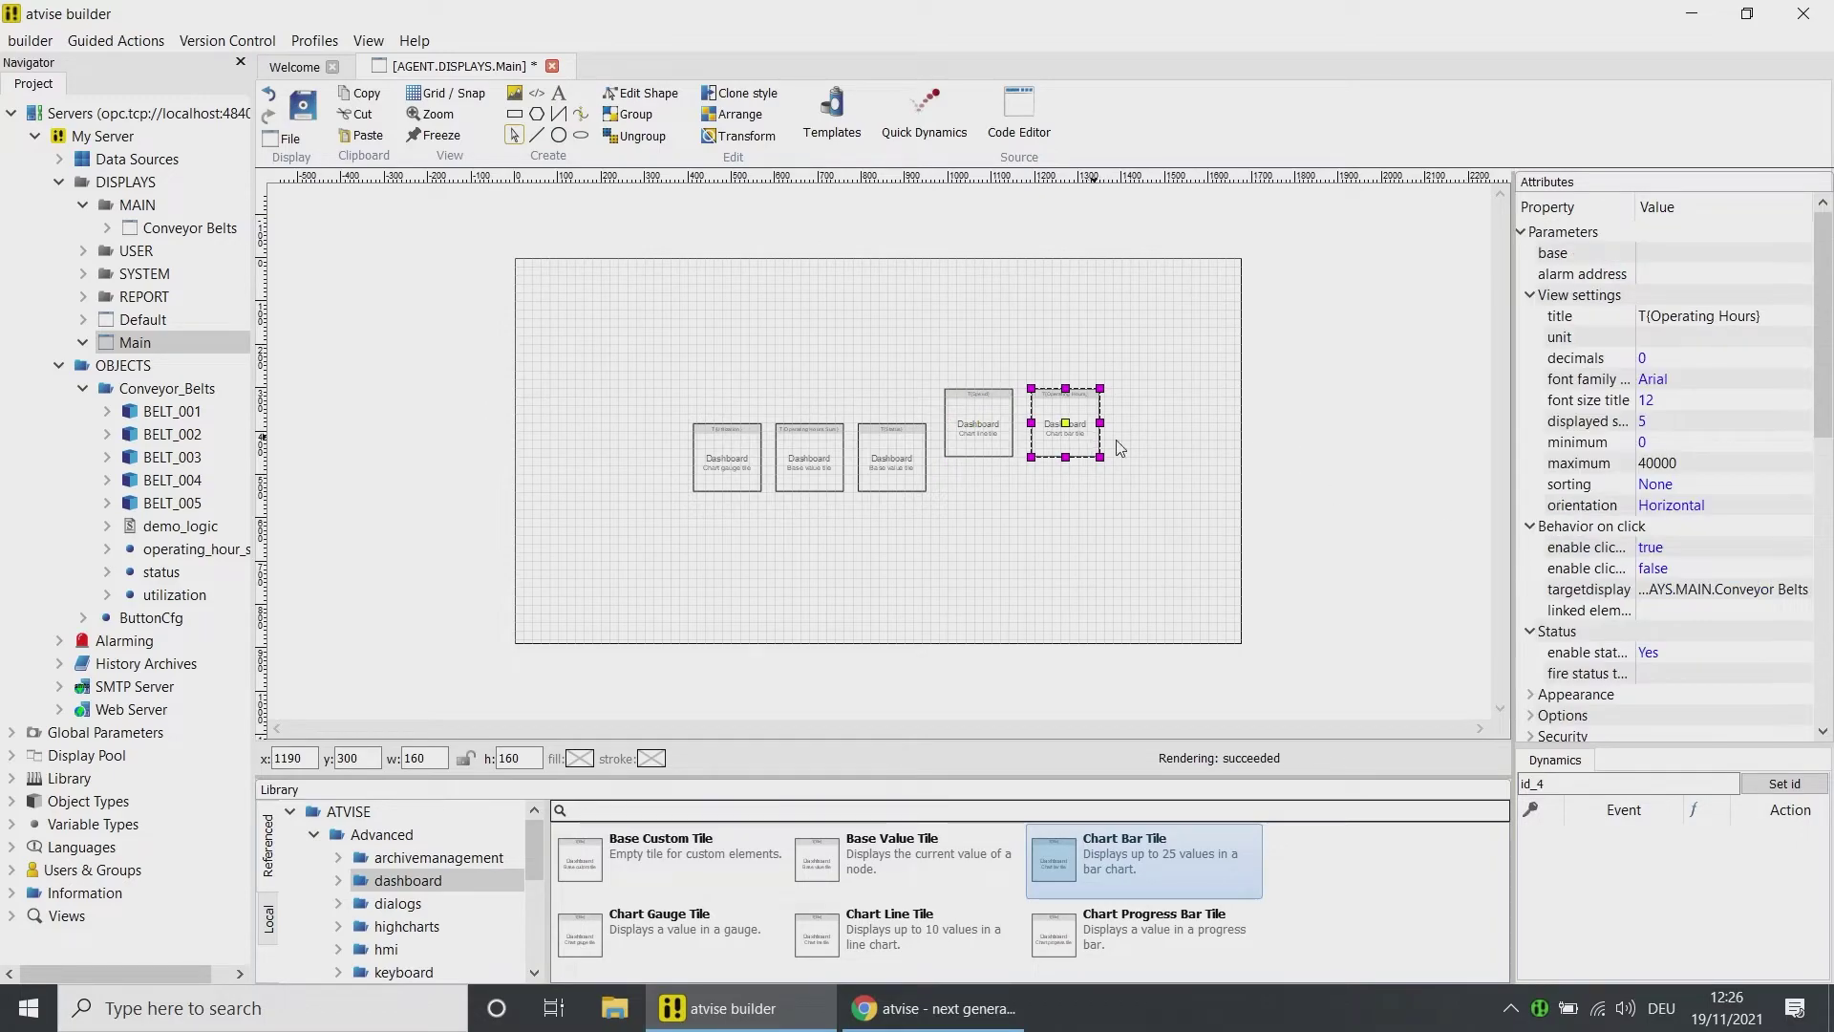
click(1530, 295)
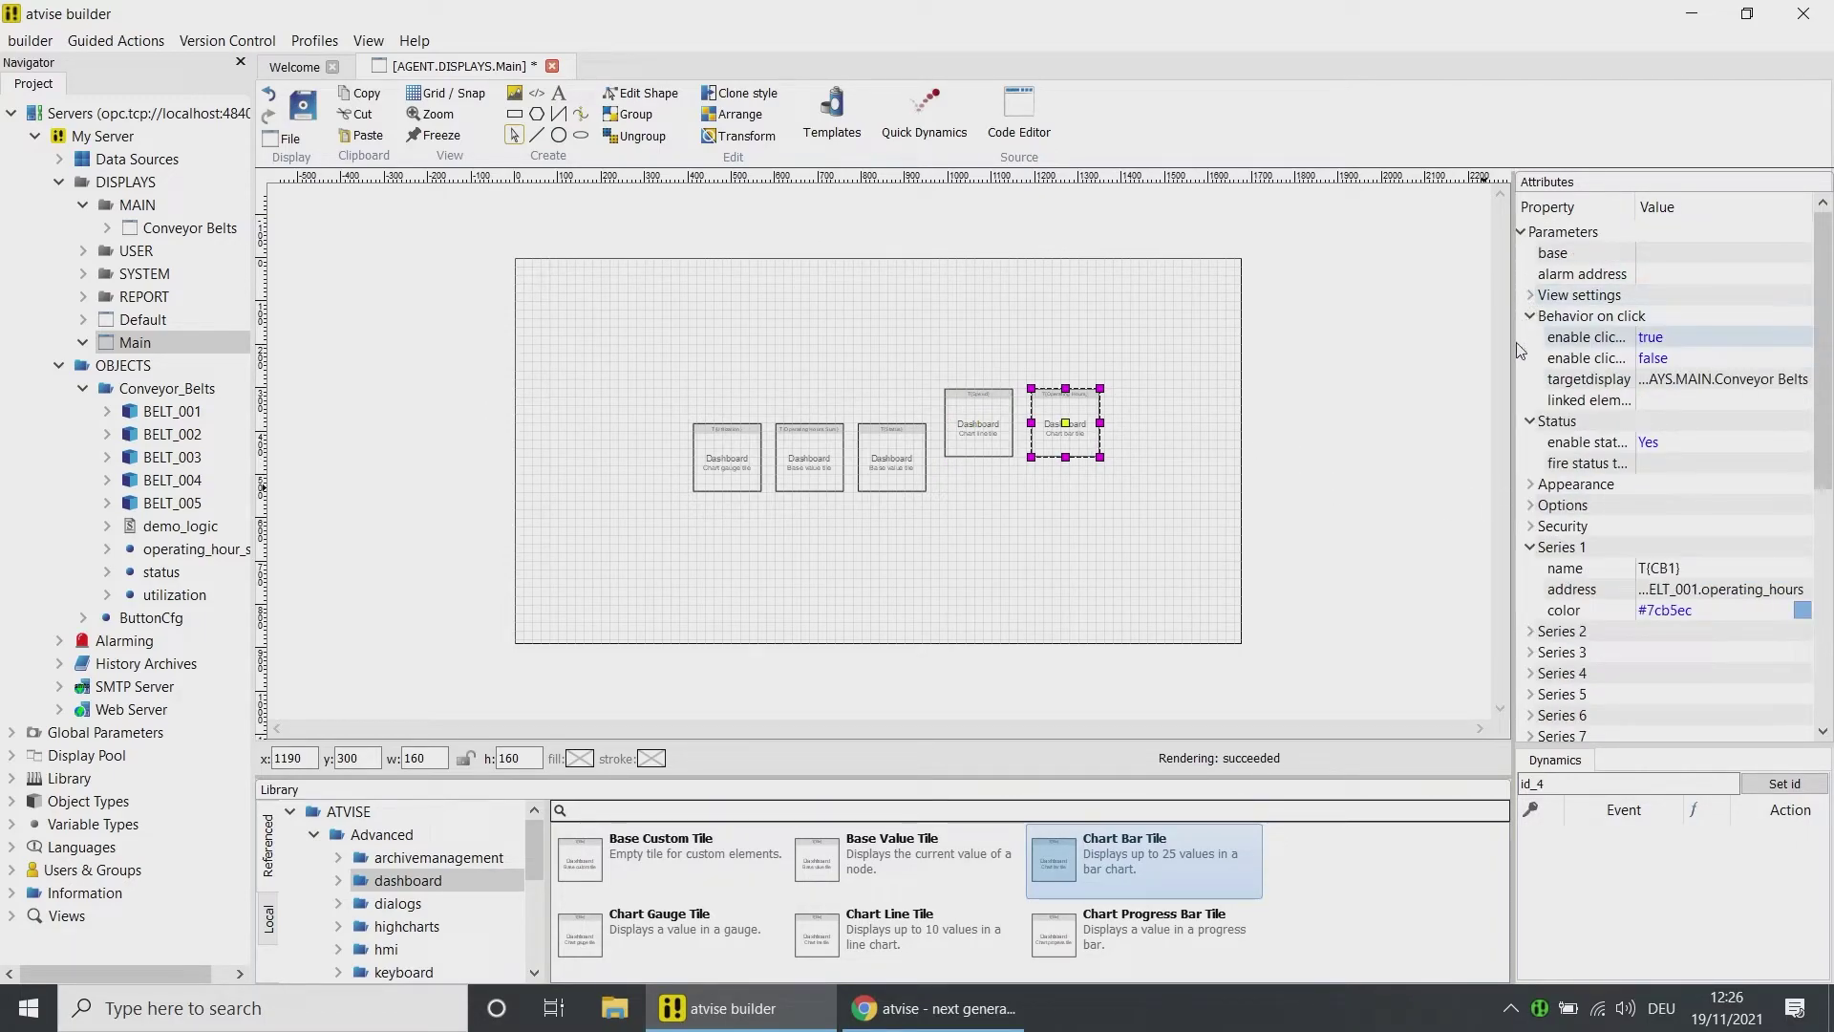
click(1530, 316)
click(1531, 337)
click(1530, 505)
click(1719, 547)
click(1645, 547)
click(954, 705)
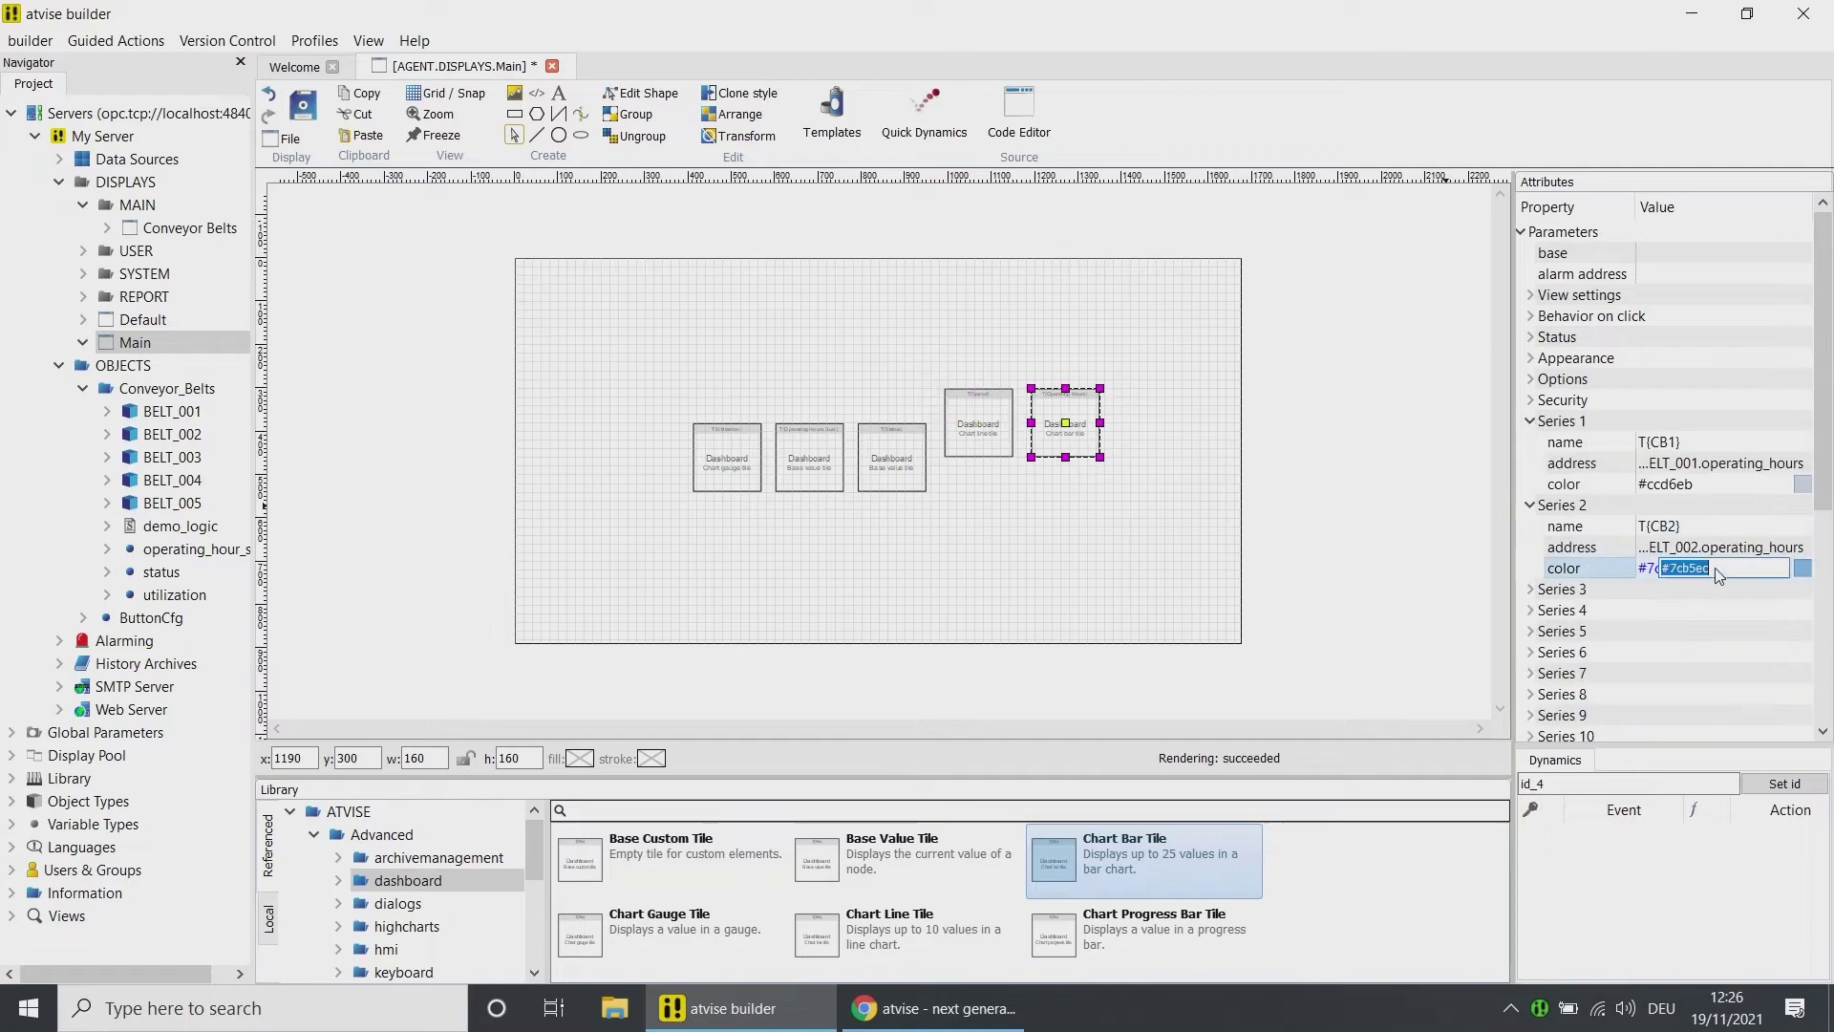
- Set Series 3, 4 and 5 addresses to BELT_003, BELT_004 and BELT_005 operating_hours
click(1530, 536)
click(1719, 578)
click(1646, 578)
click(954, 704)
click(1530, 547)
click(1719, 589)
click(1645, 590)
click(954, 704)
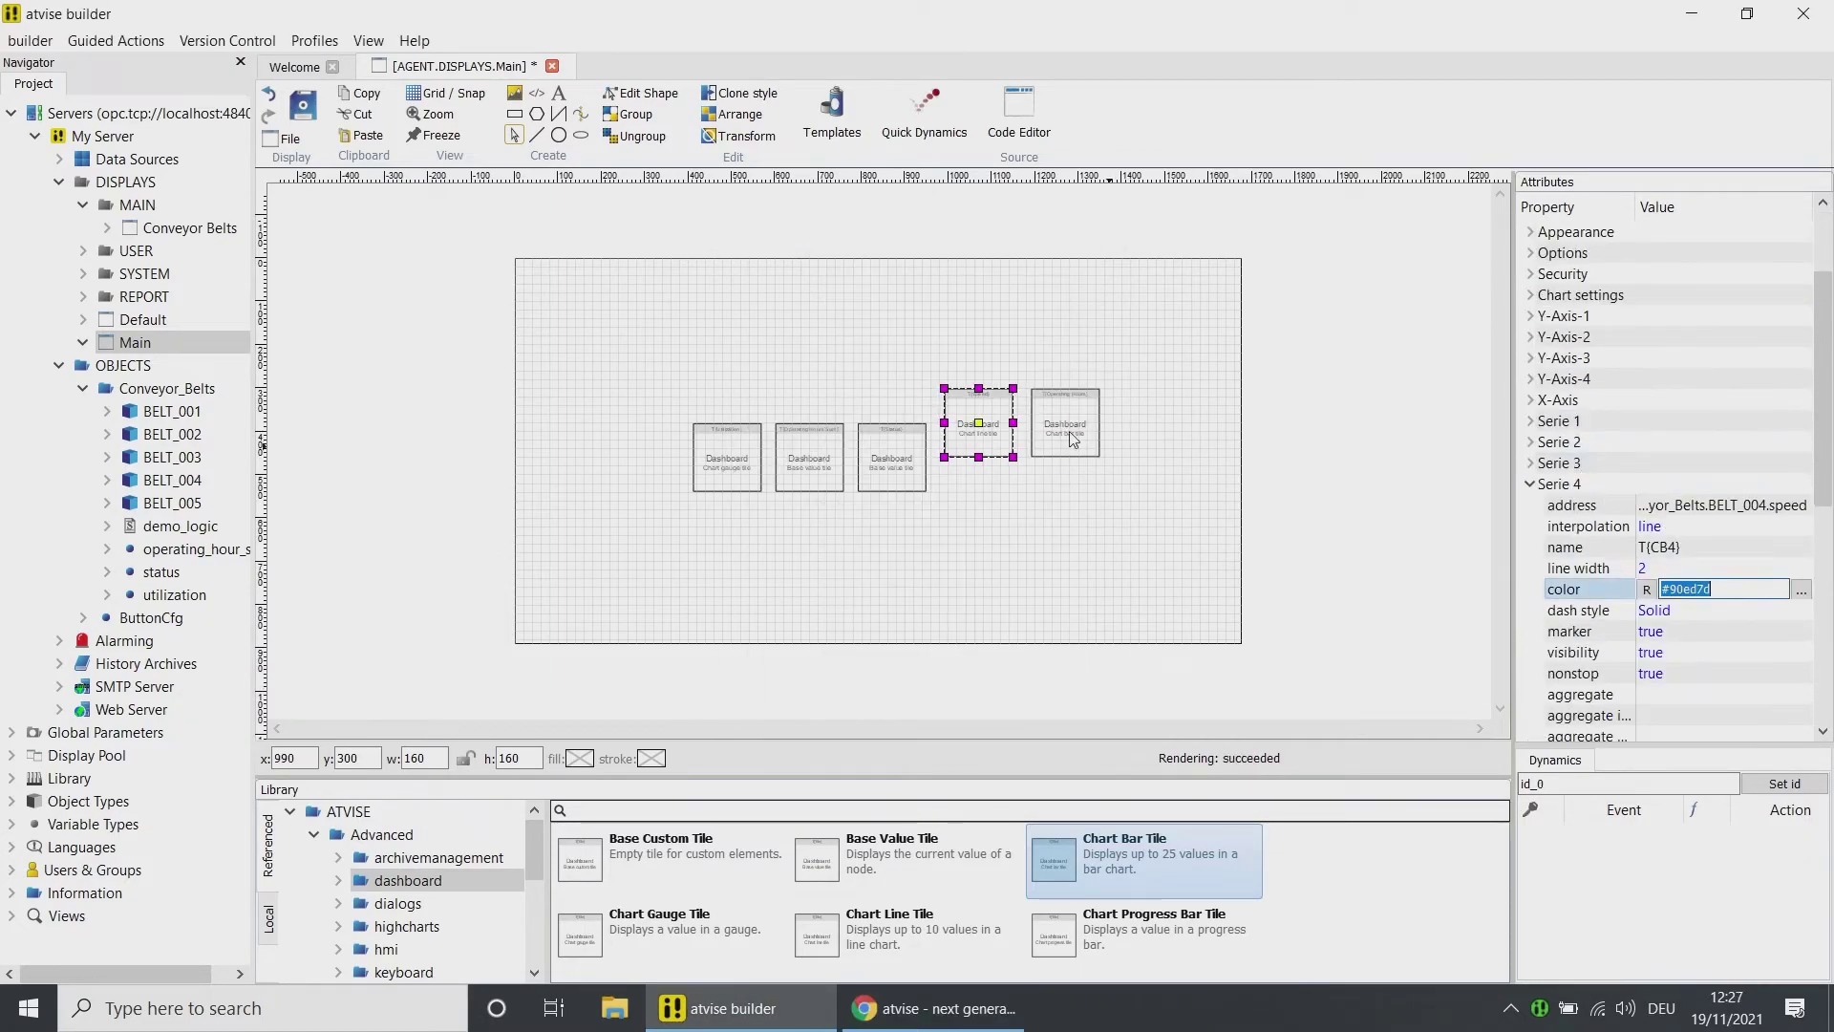
click(1530, 632)
click(1719, 674)
click(1646, 673)
click(954, 705)
- Read the Chart Bar Tile documentation, then close the help window
scroll(1722, 568, down, 2)
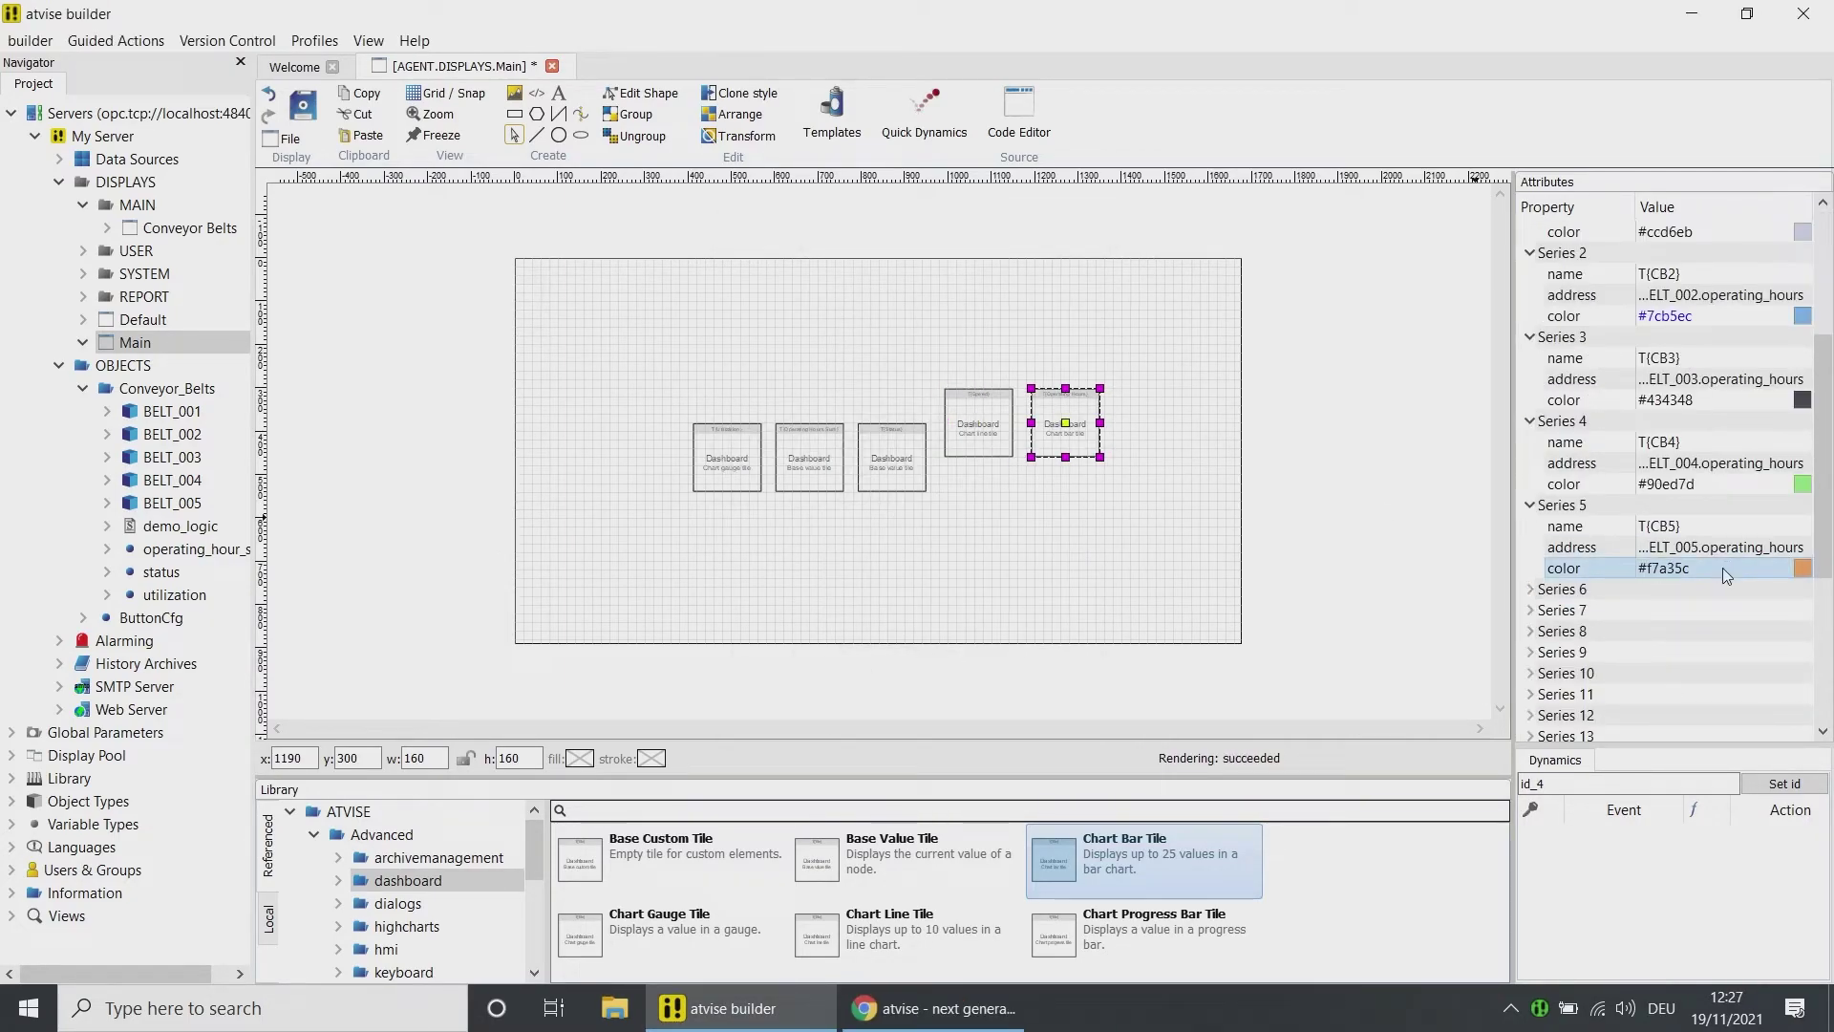
click(1160, 554)
right_click(1123, 863)
click(1175, 969)
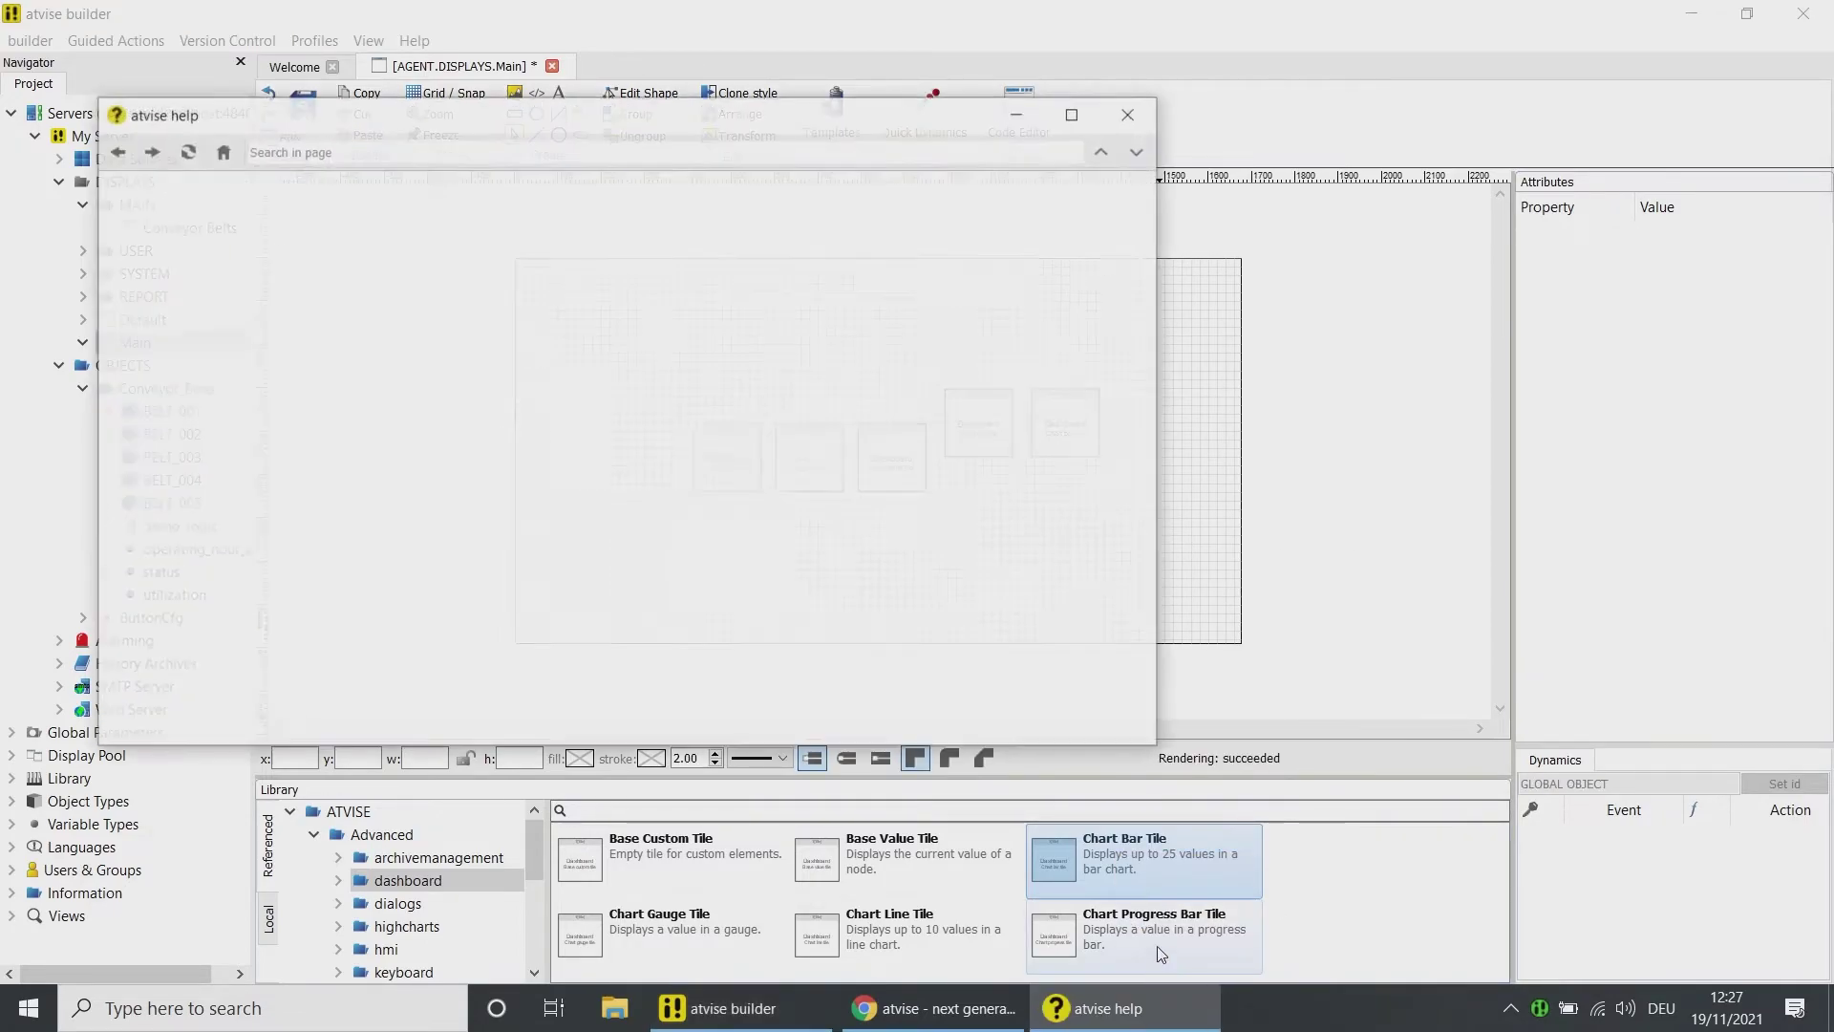
scroll(781, 442, down, 5)
scroll(781, 442, down, 6)
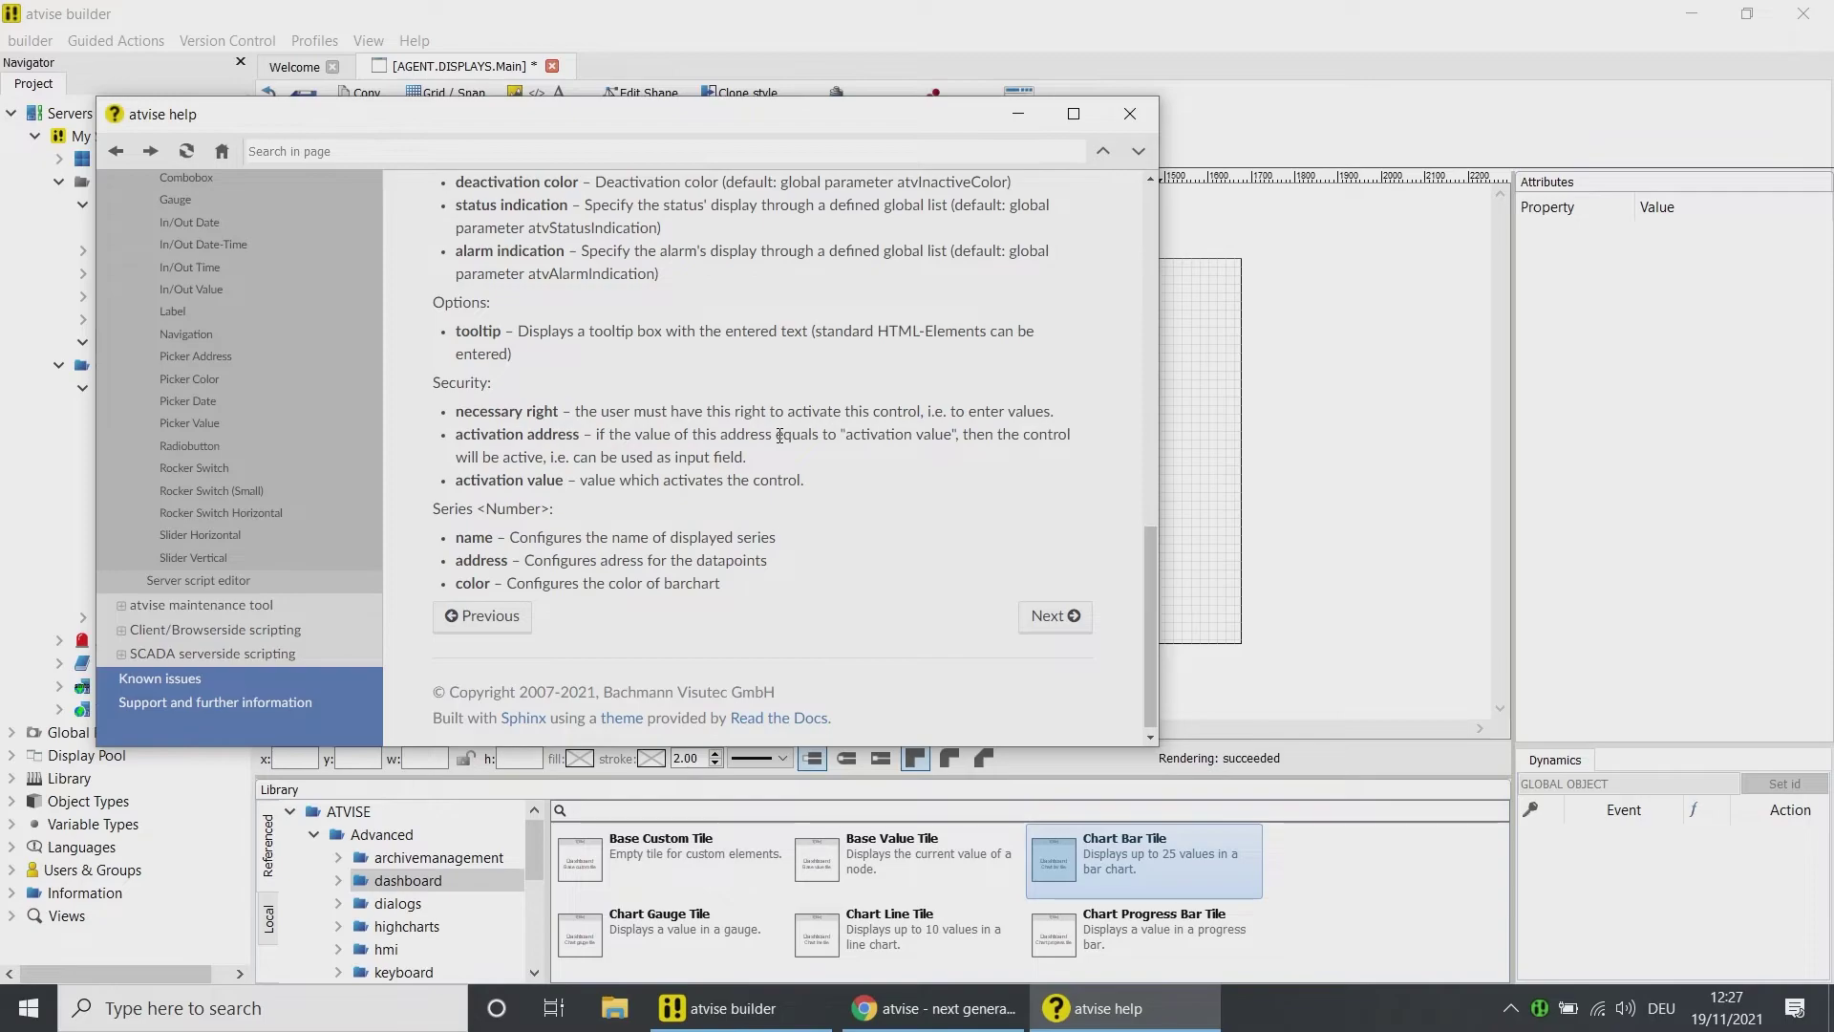
click(1130, 114)
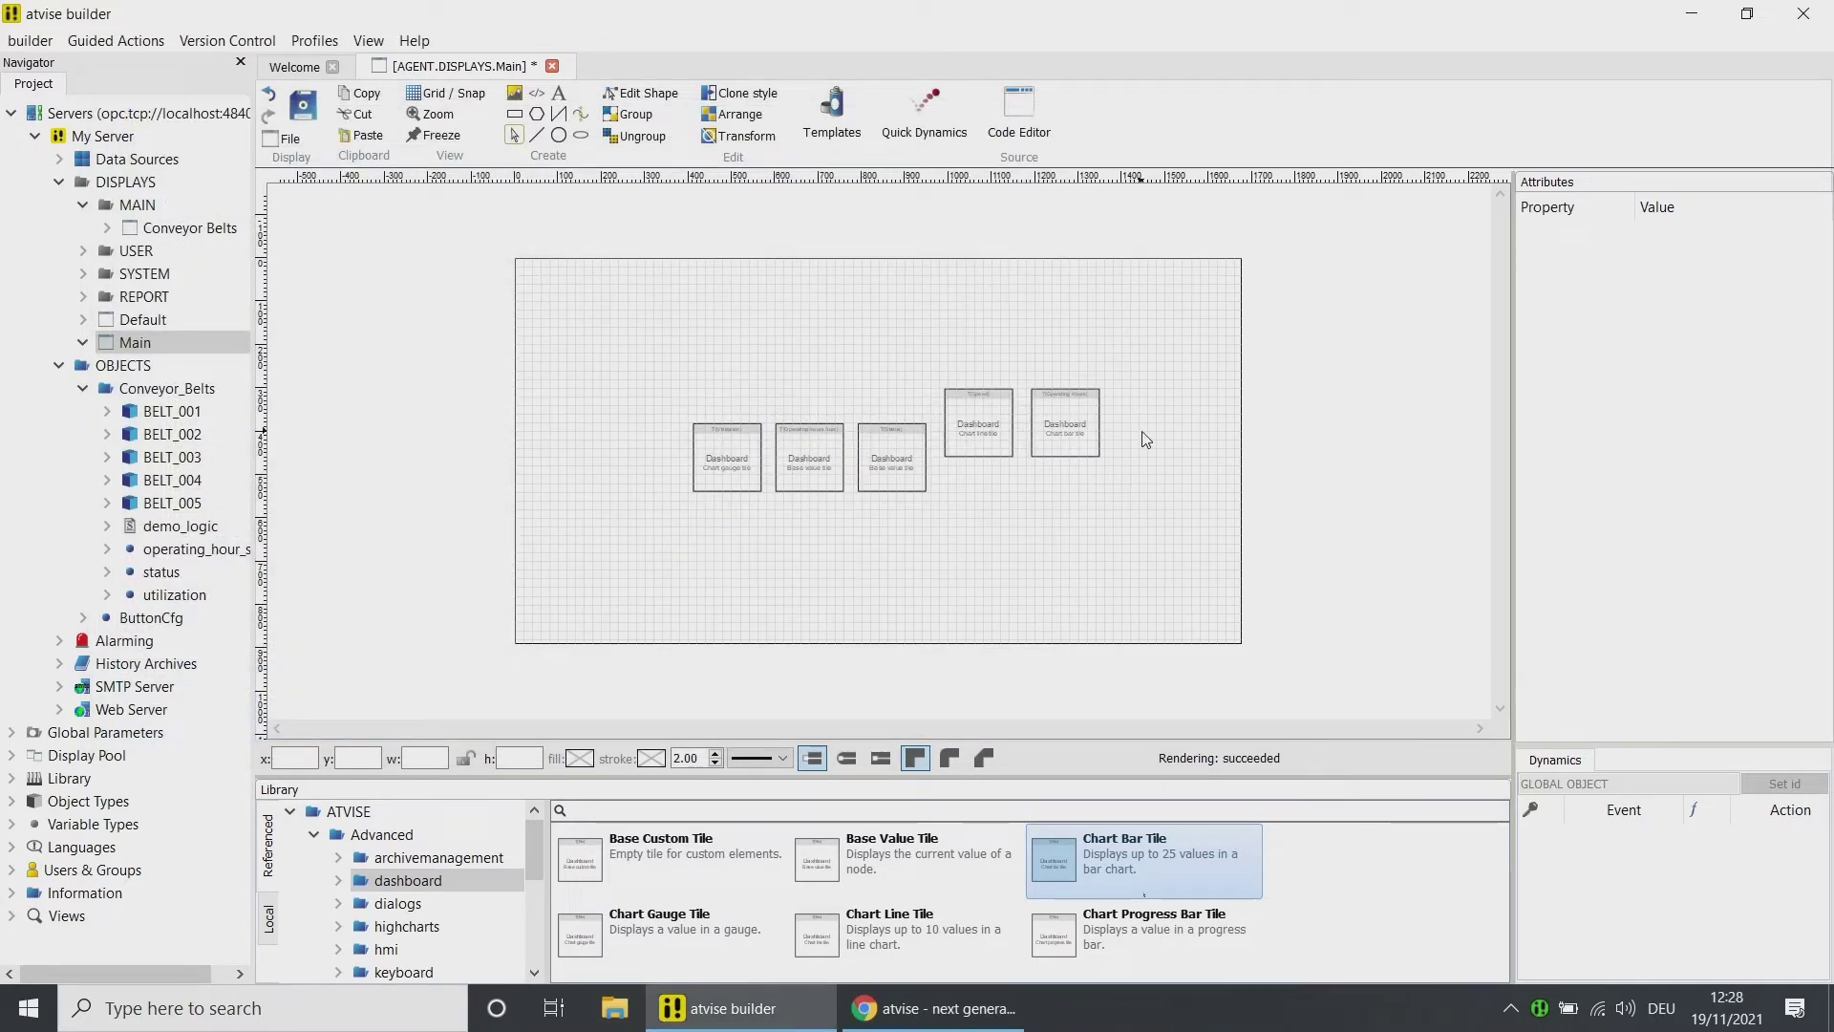
- Enlarge the bar and line charts, arrange value and gauge tiles in a grid, and save
click(1094, 430)
drag(1099, 457, 1159, 516)
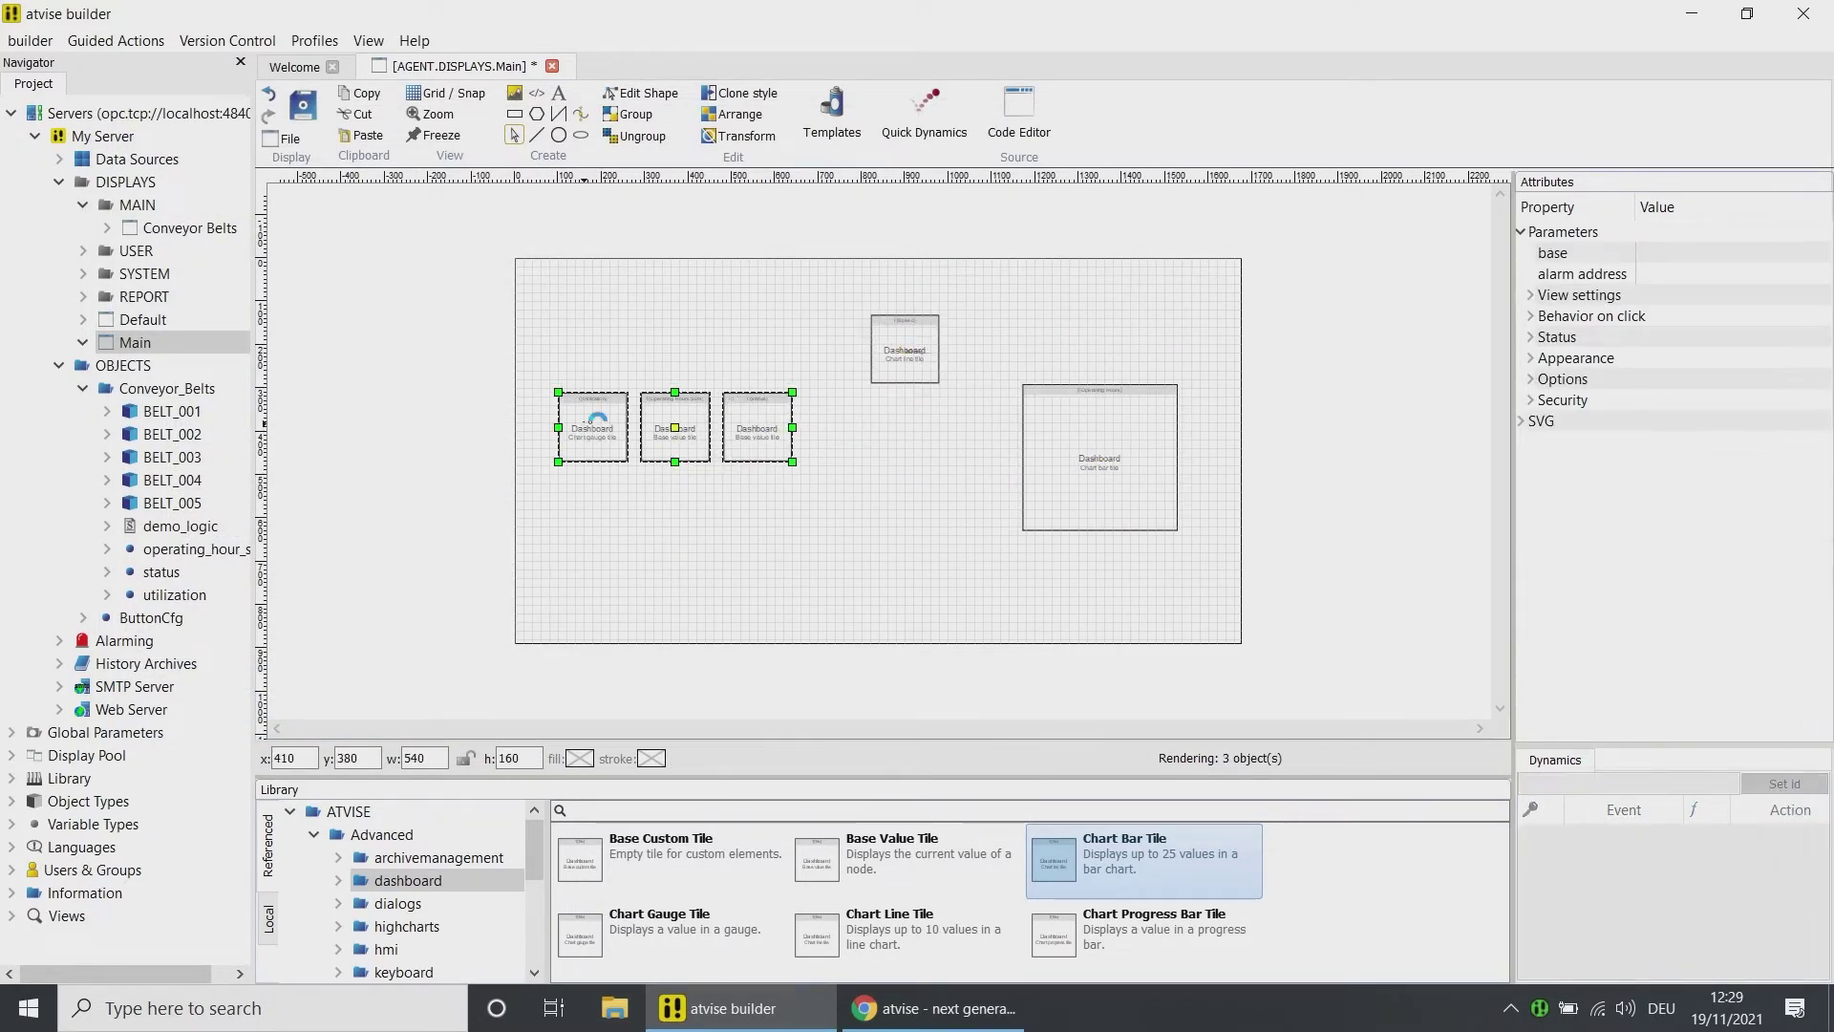
drag(905, 347, 935, 456)
drag(757, 427, 819, 435)
drag(592, 427, 728, 420)
key(ctrl+a)
drag(1131, 510, 1079, 505)
click(303, 105)
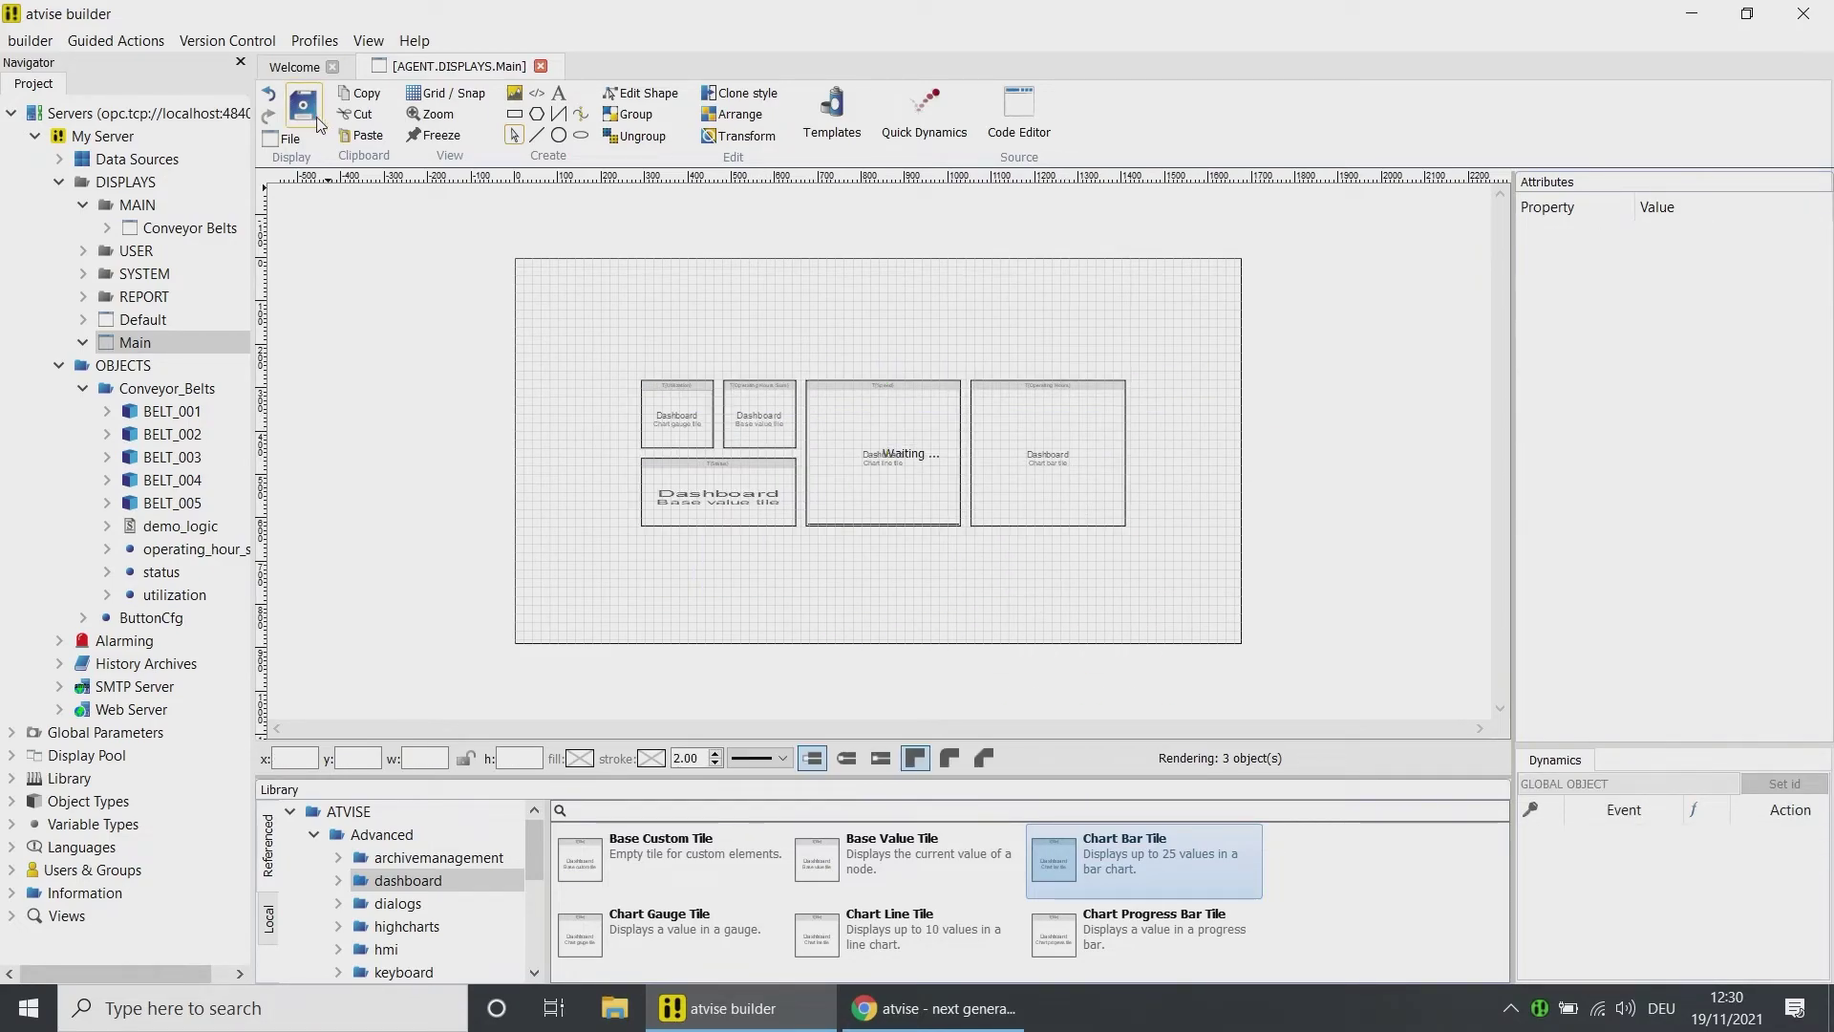
- Reload the web client in Chrome and open Conveyor Belts from the Operating Hours chart
click(936, 1007)
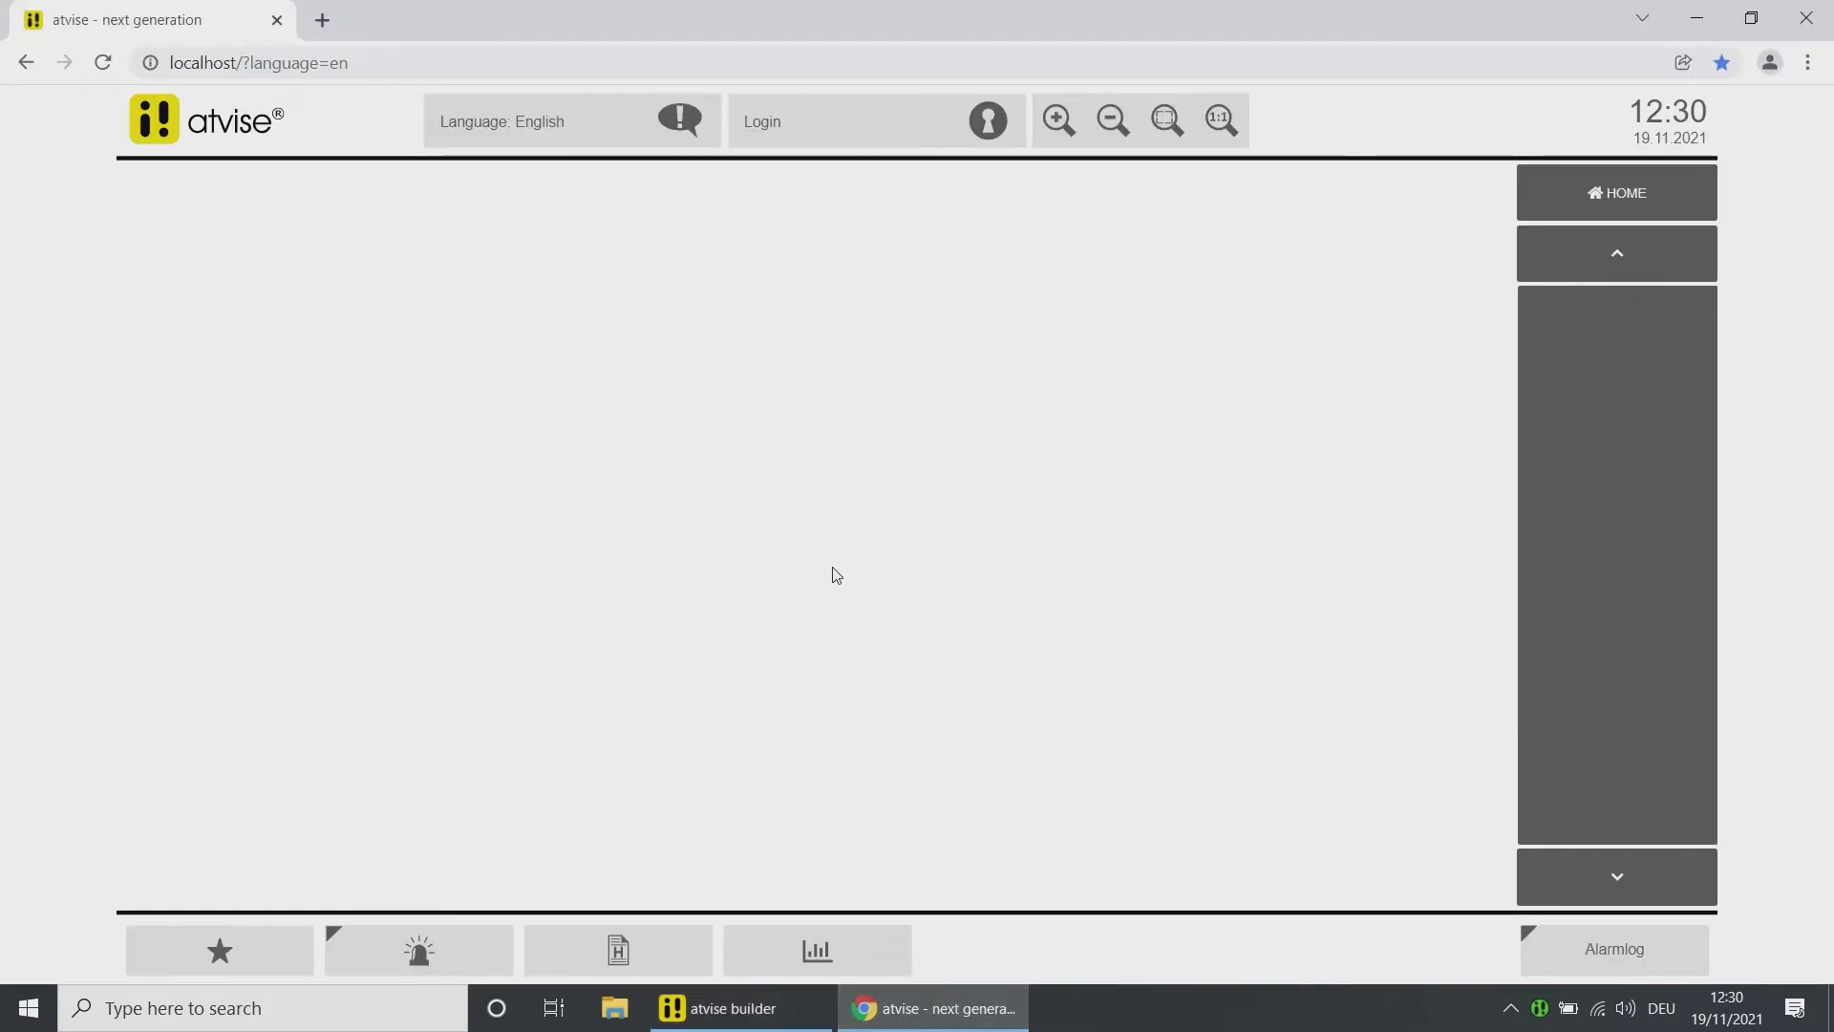
key(F5)
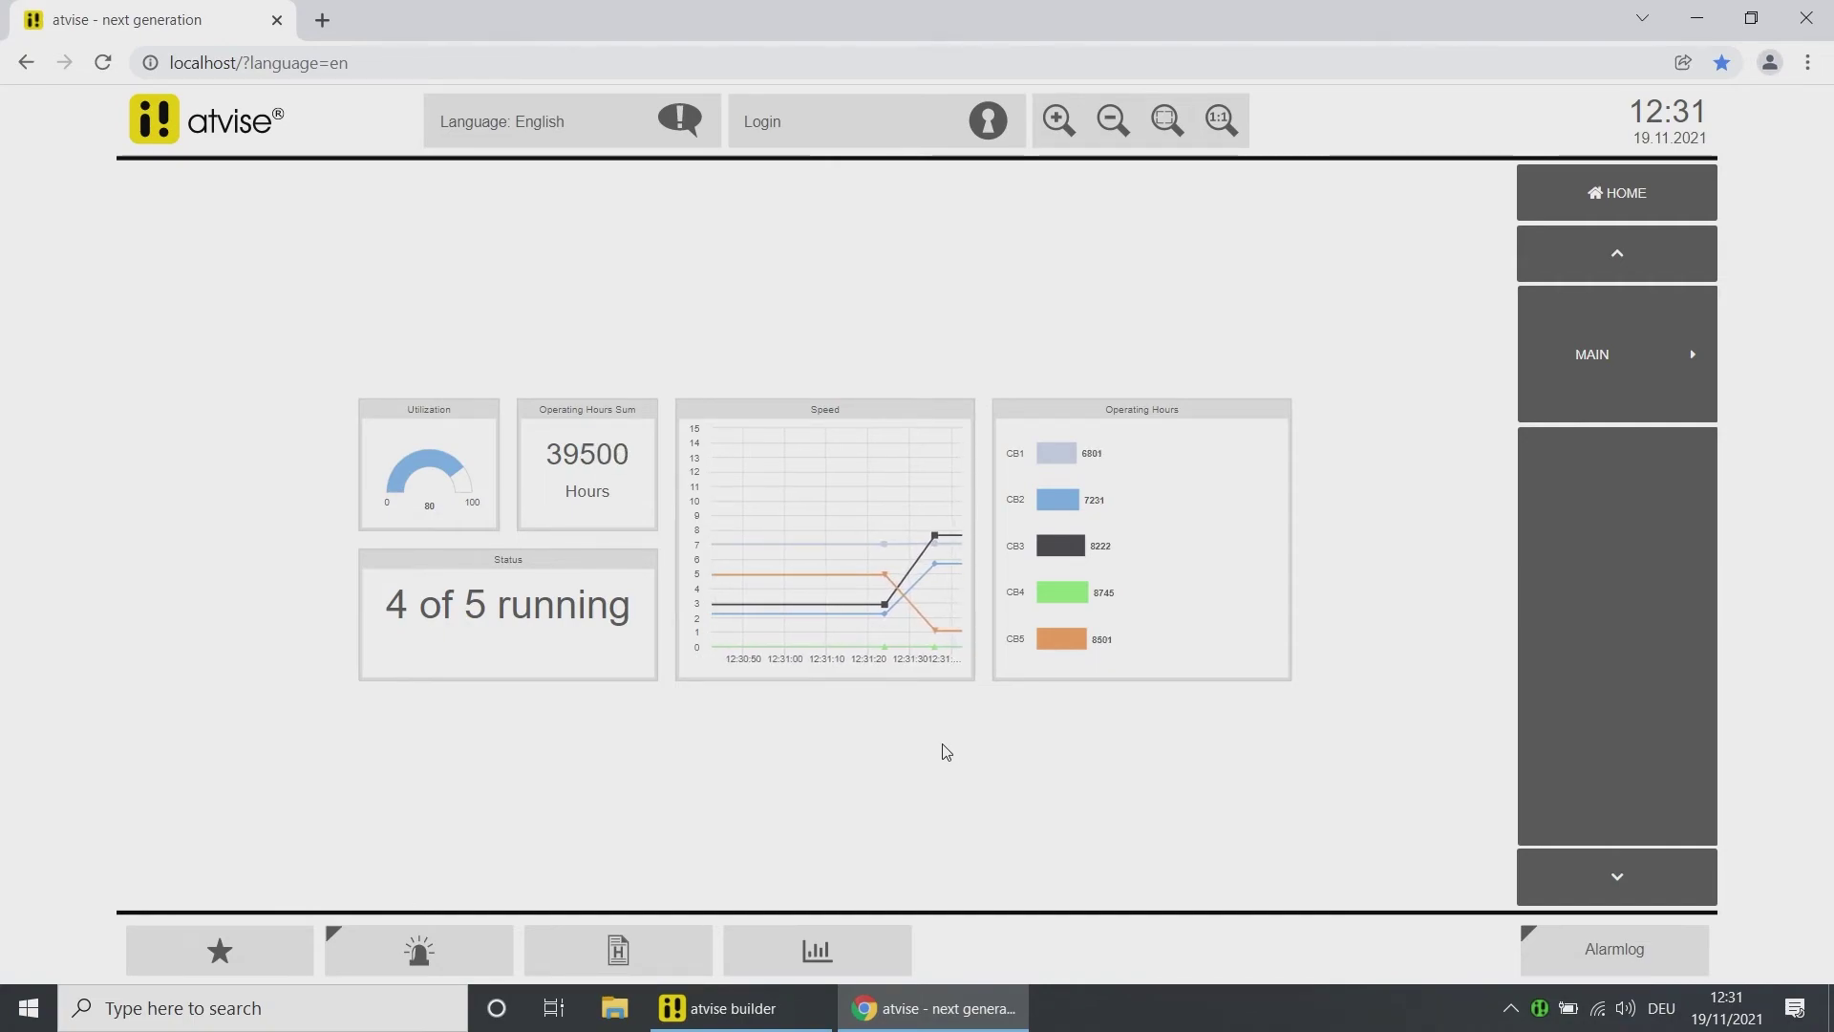
click(1097, 416)
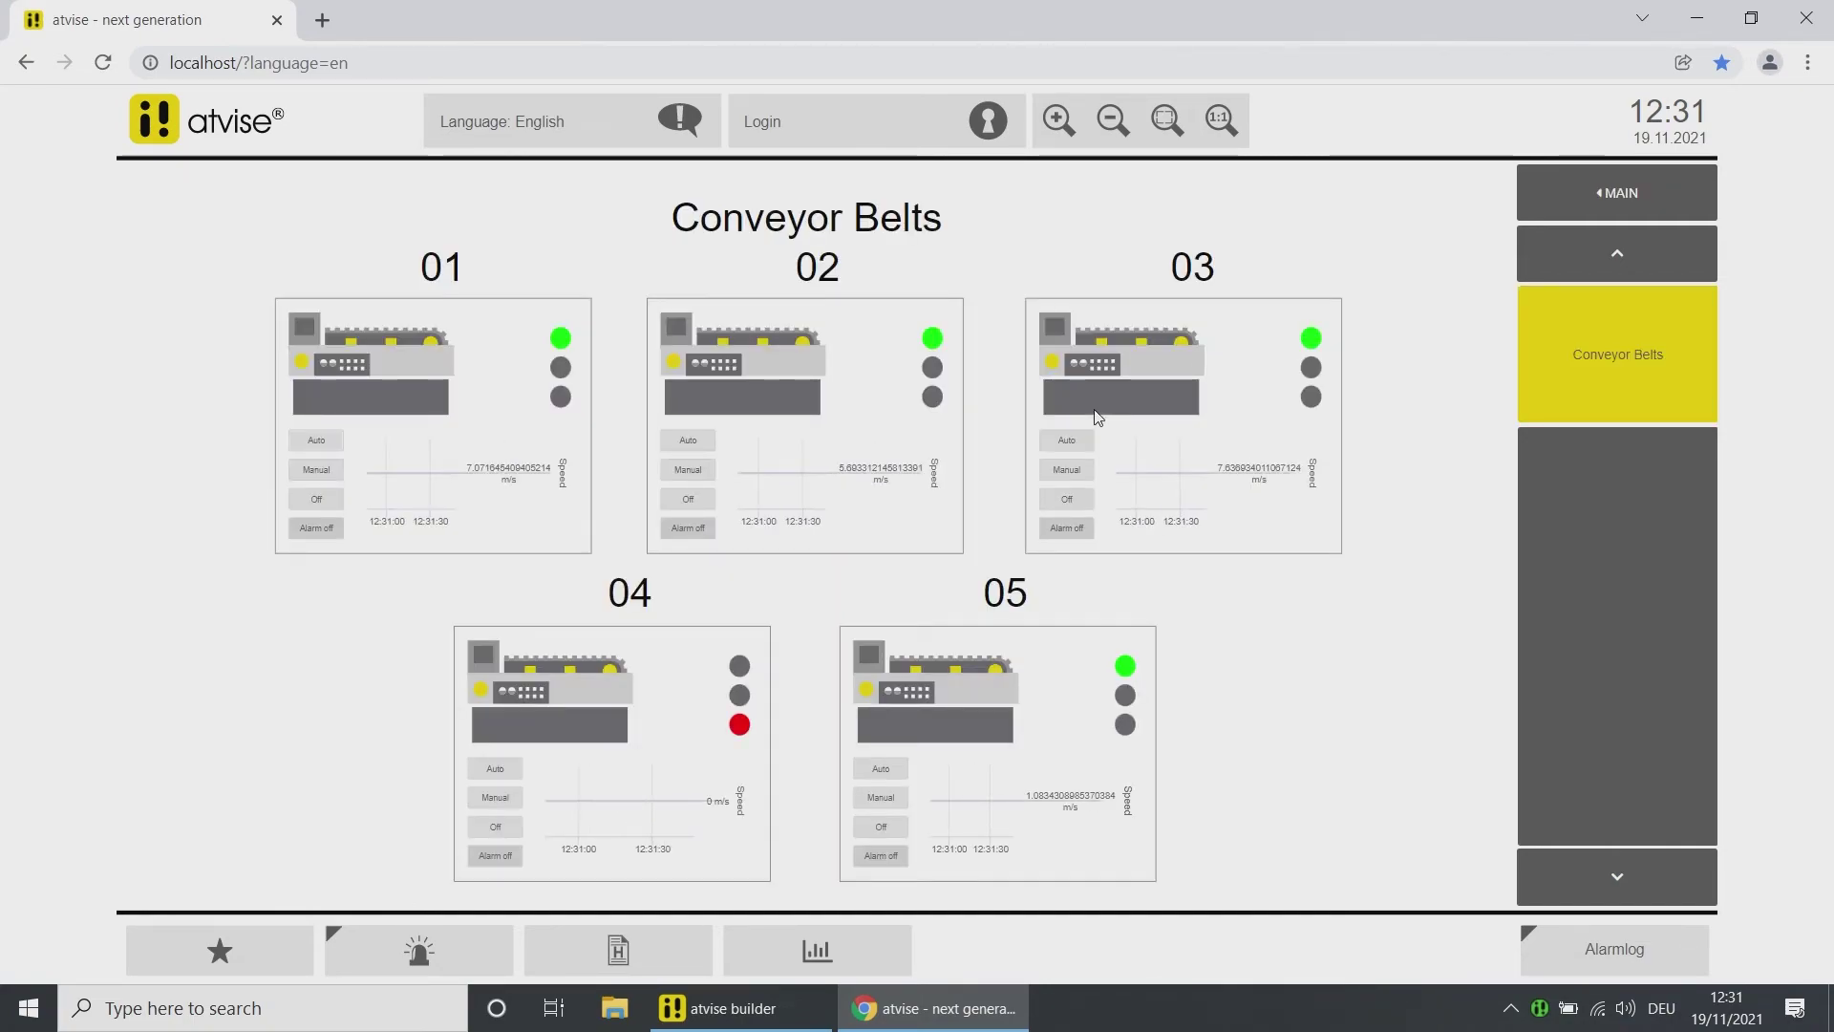
- Switch belt 03 off, toggle belt 01's alarm, and return to the MAIN dashboard
click(1062, 498)
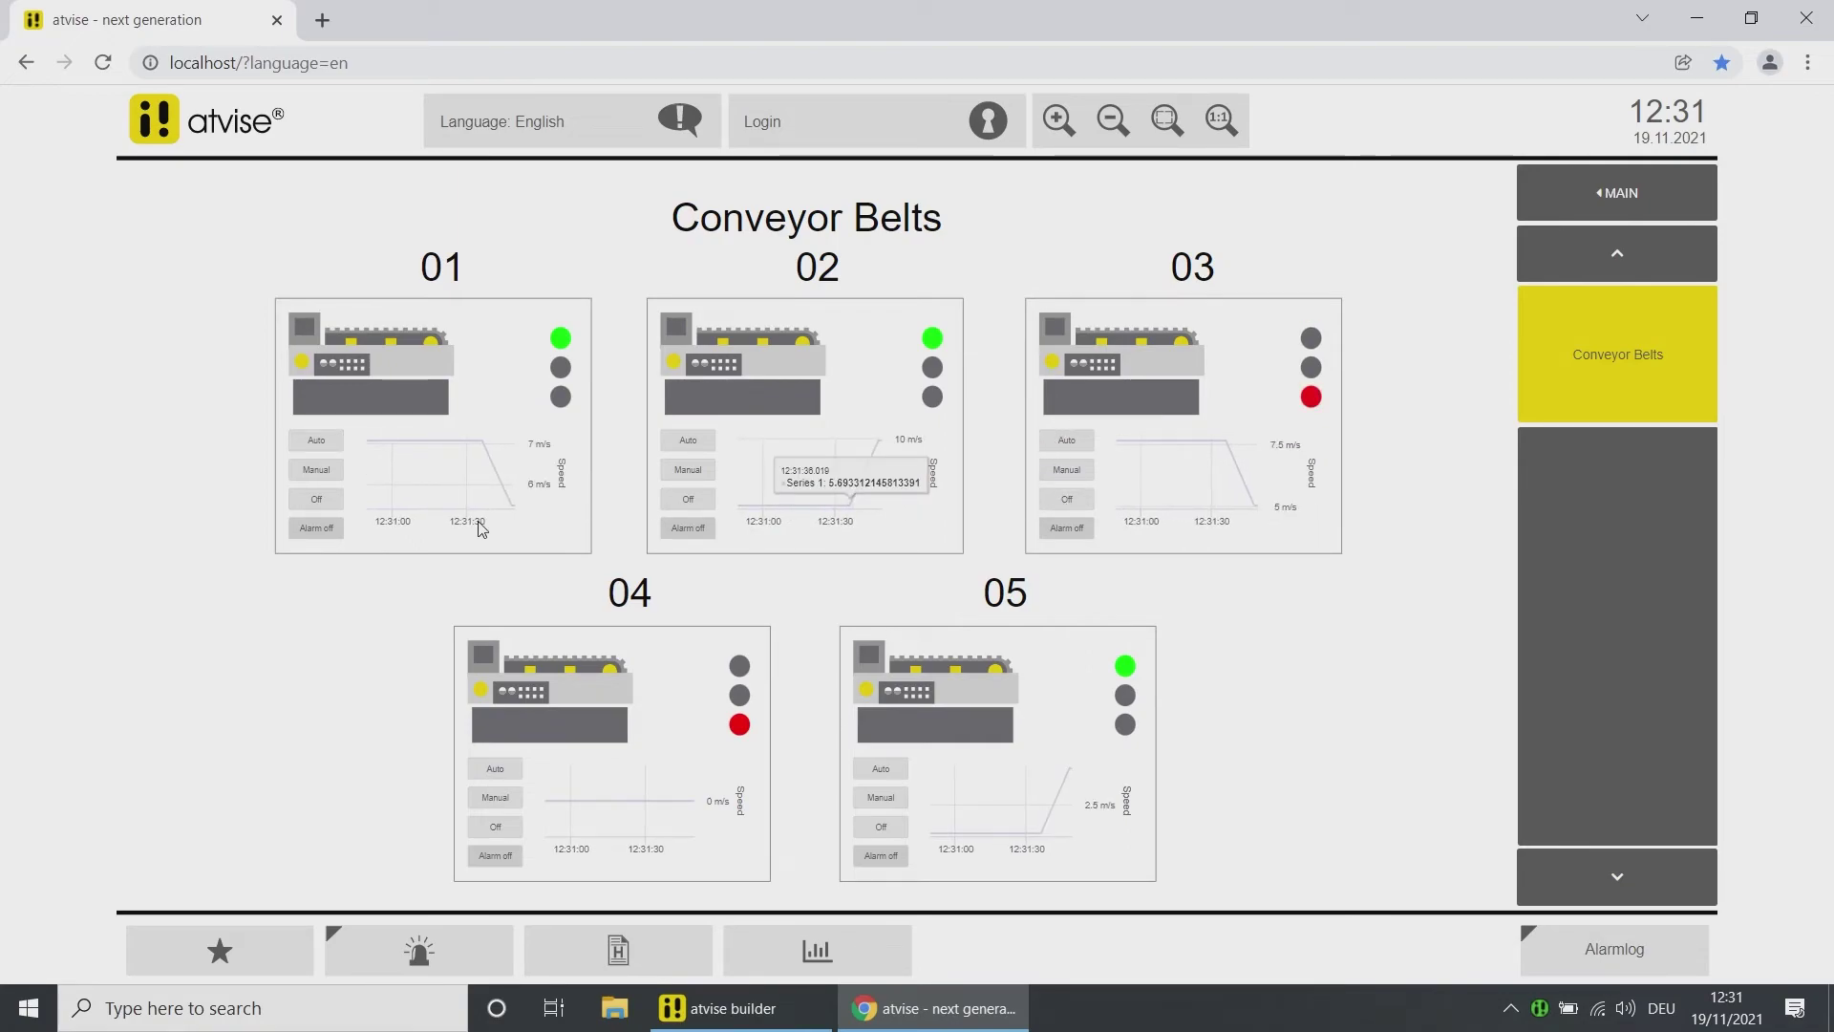
click(332, 530)
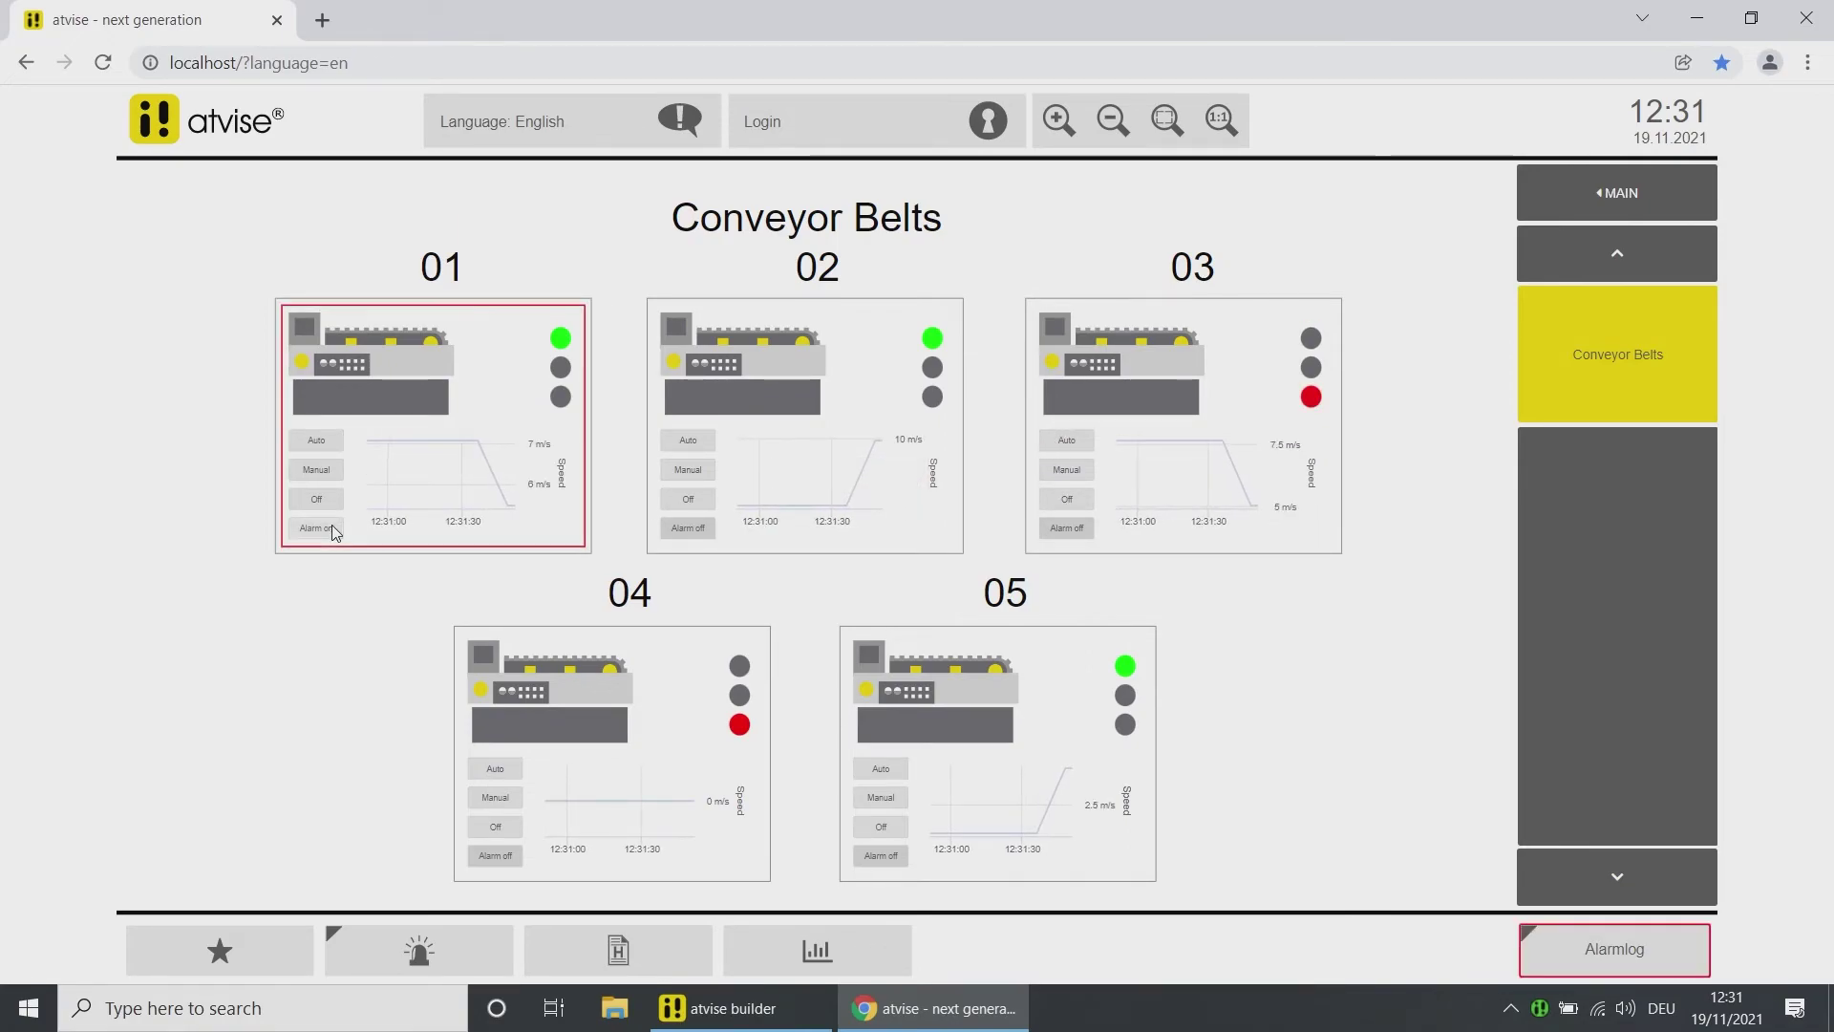
click(1605, 197)
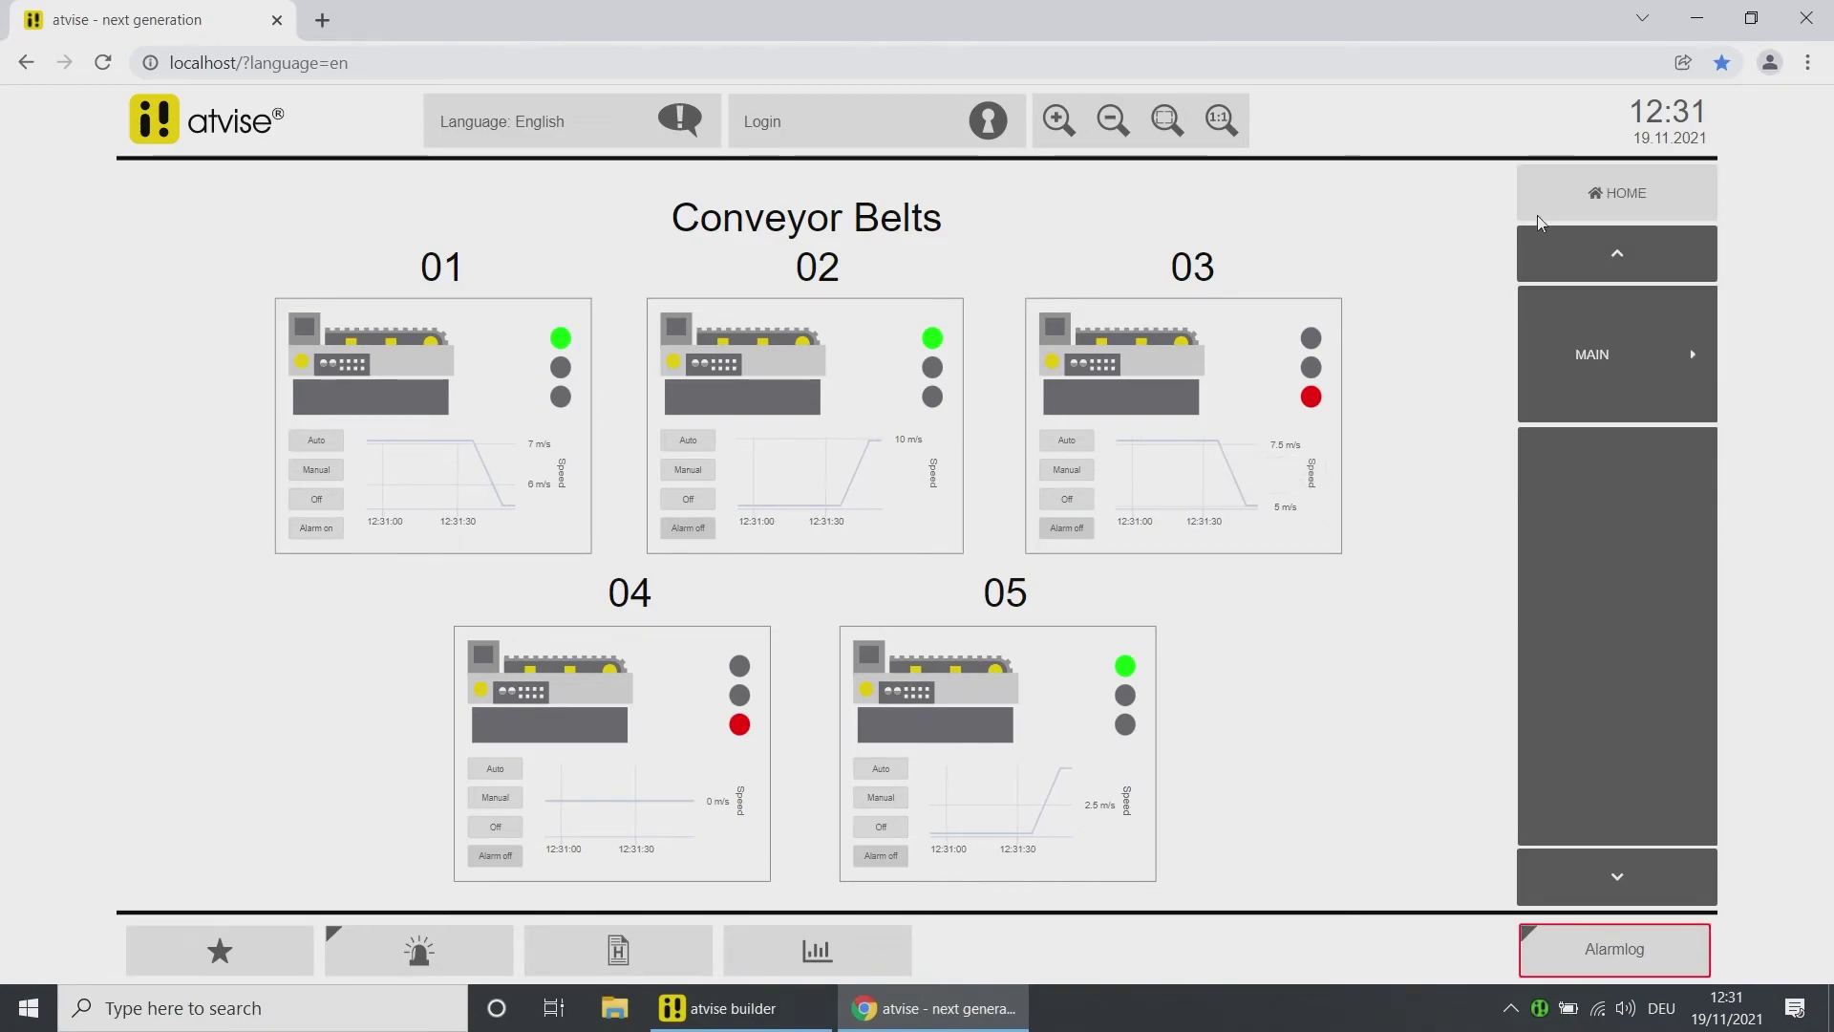